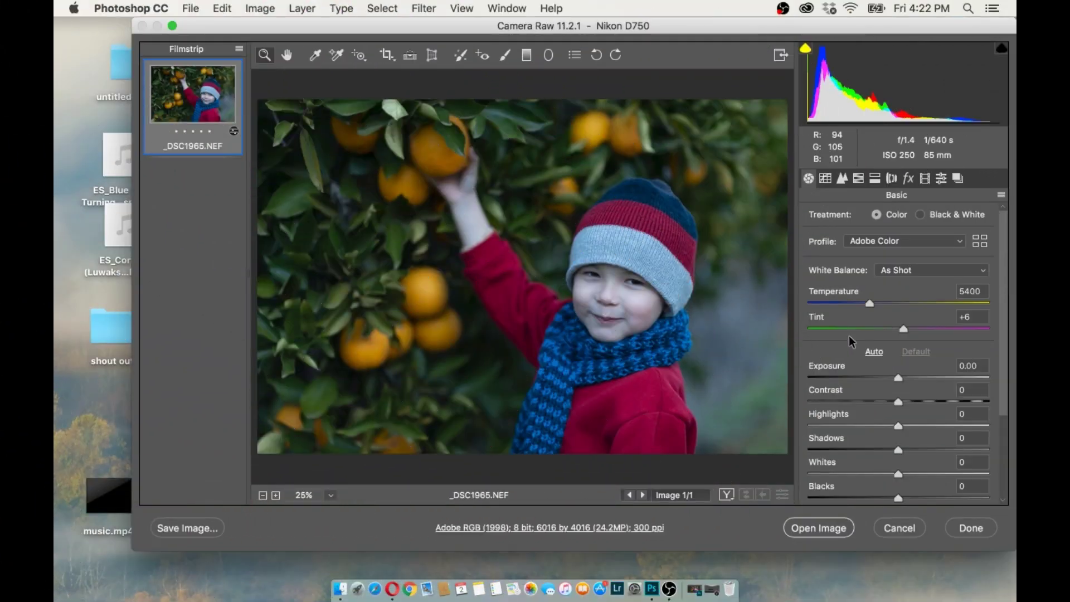
Step: Enable chromatic aberration removal and lens profile corrections, then open the raw photo as an image
{"action": "left_click", "coordinate": [958, 177]}
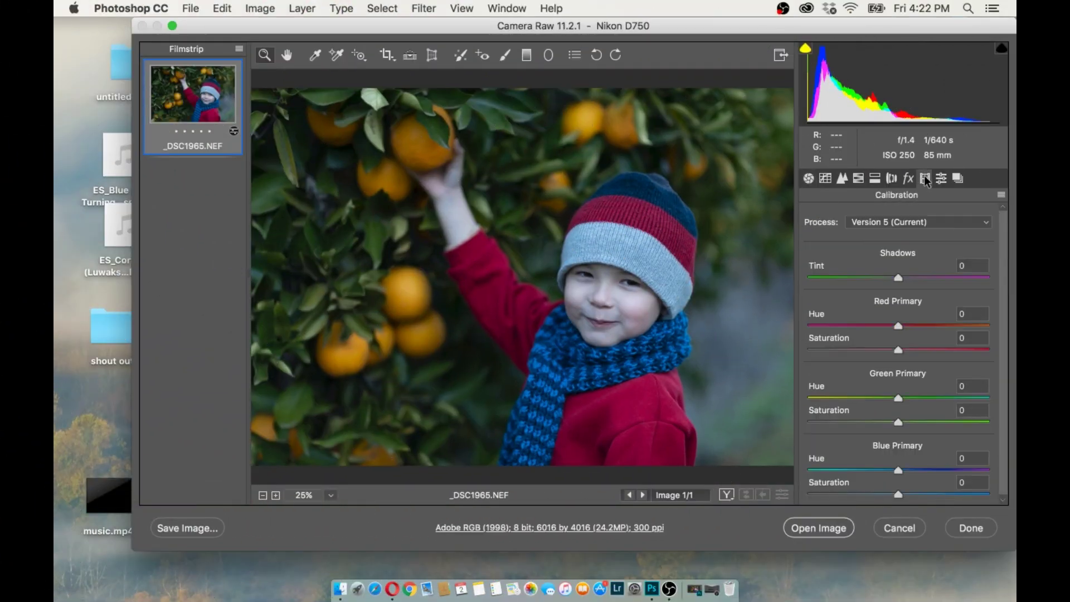
{"action": "left_click", "coordinate": [892, 178]}
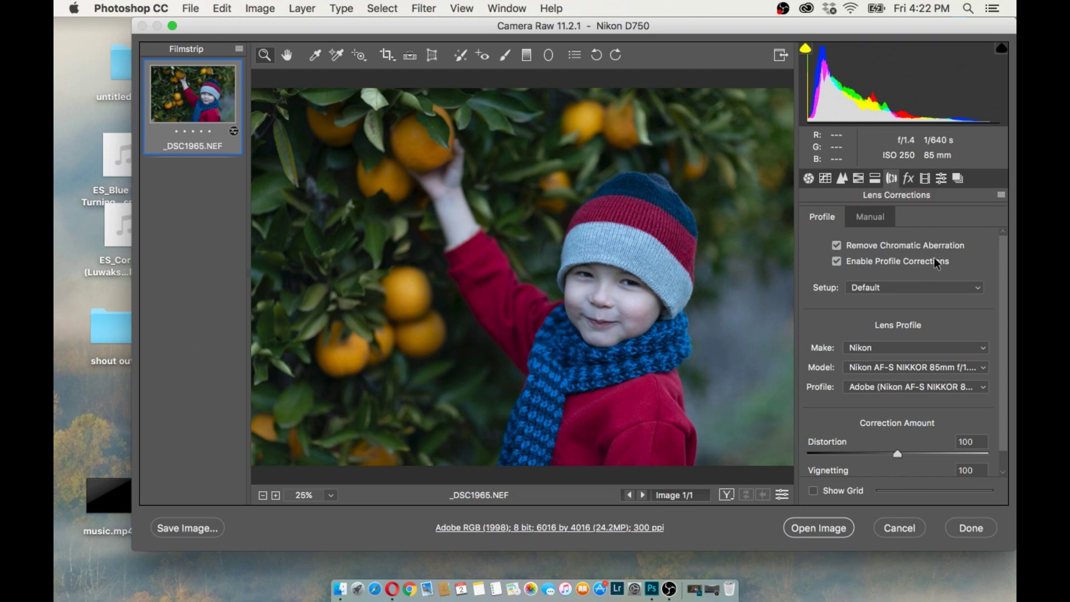
{"action": "left_click", "coordinate": [837, 246]}
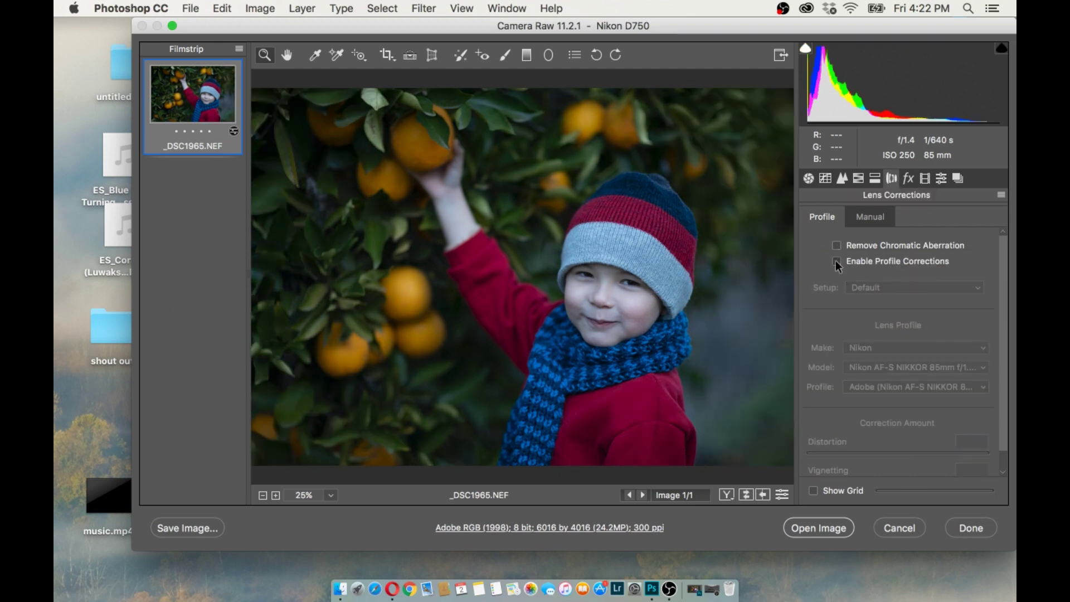
{"action": "left_click", "coordinate": [836, 260]}
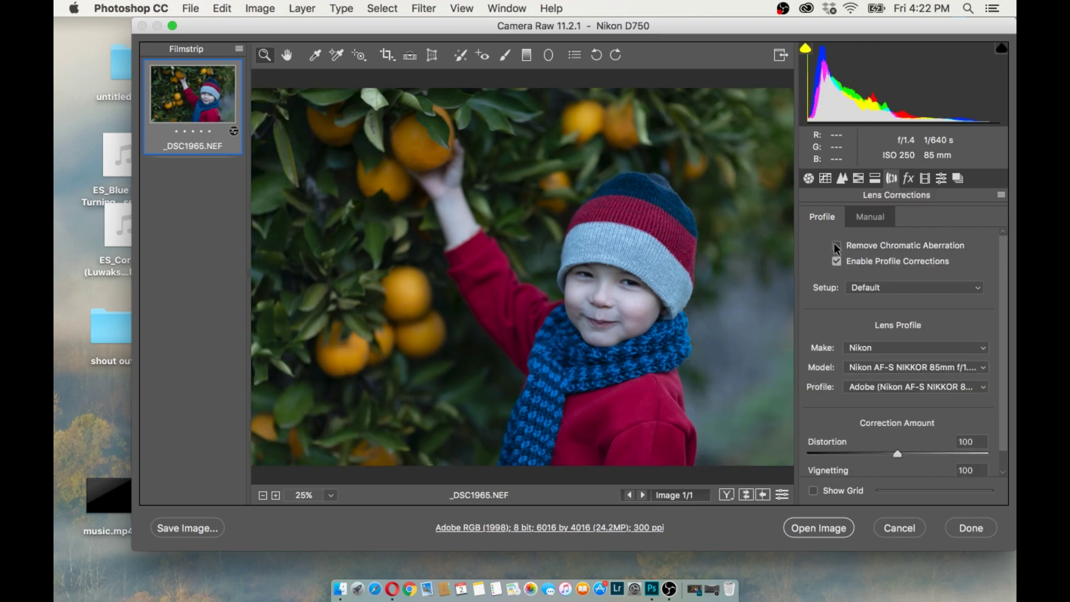
{"action": "left_click", "coordinate": [816, 528]}
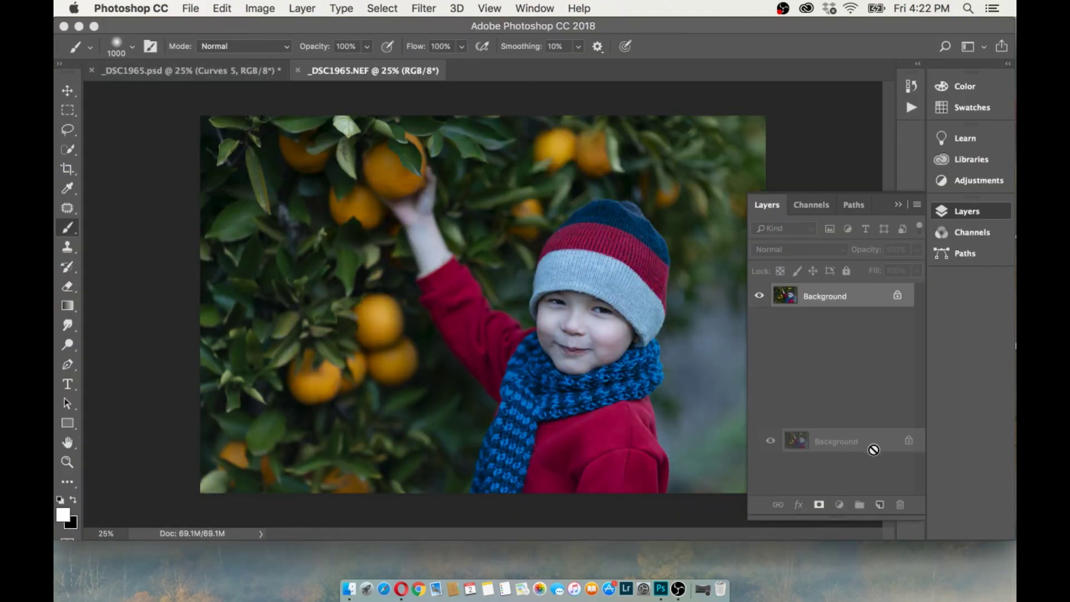
Step: Duplicate the Background layer and launch the Camera Raw Filter on the copy
{"action": "left_click_drag", "start_coordinate": [814, 305], "coordinate": [880, 504]}
{"action": "left_click", "coordinate": [423, 8]}
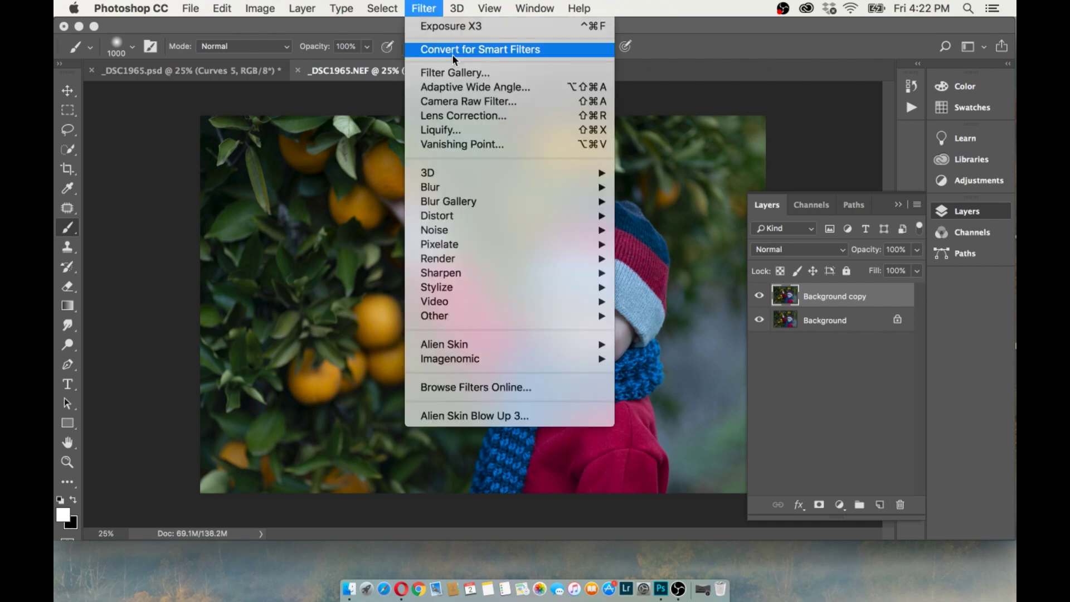
{"action": "left_click", "coordinate": [438, 105]}
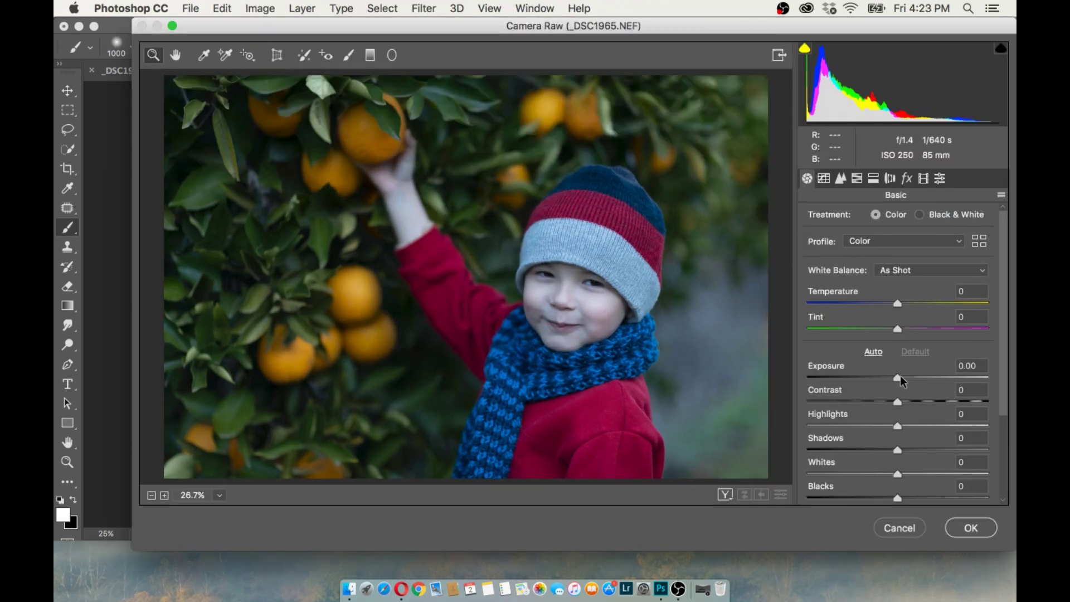
Step: Lift Shadows to +28 and set white balance by sampling the grey hat band
{"action": "left_click_drag", "start_coordinate": [907, 452], "coordinate": [923, 449]}
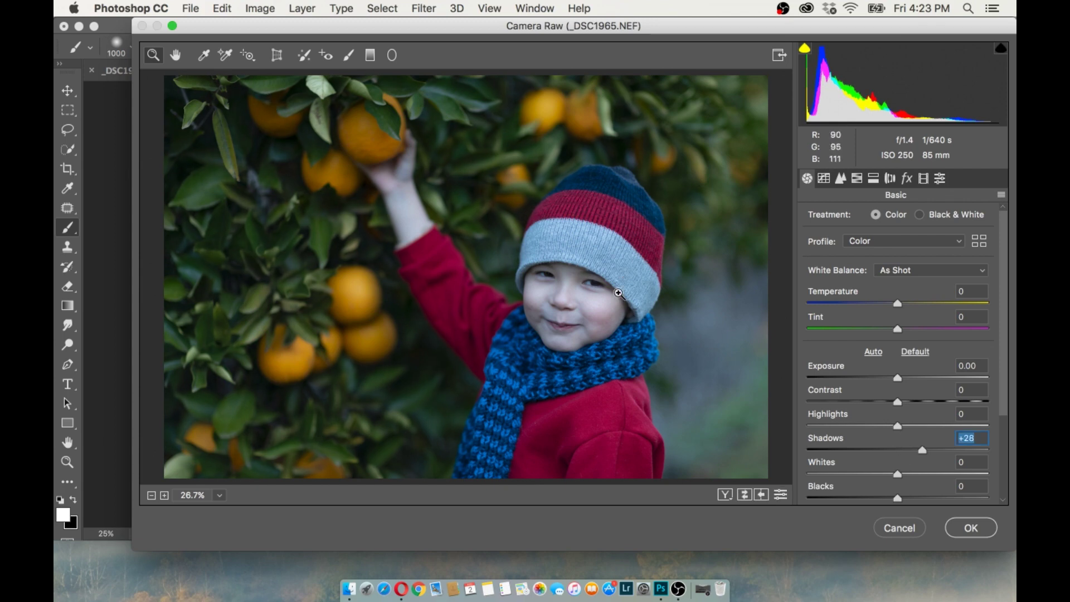
{"action": "left_click", "coordinate": [620, 291]}
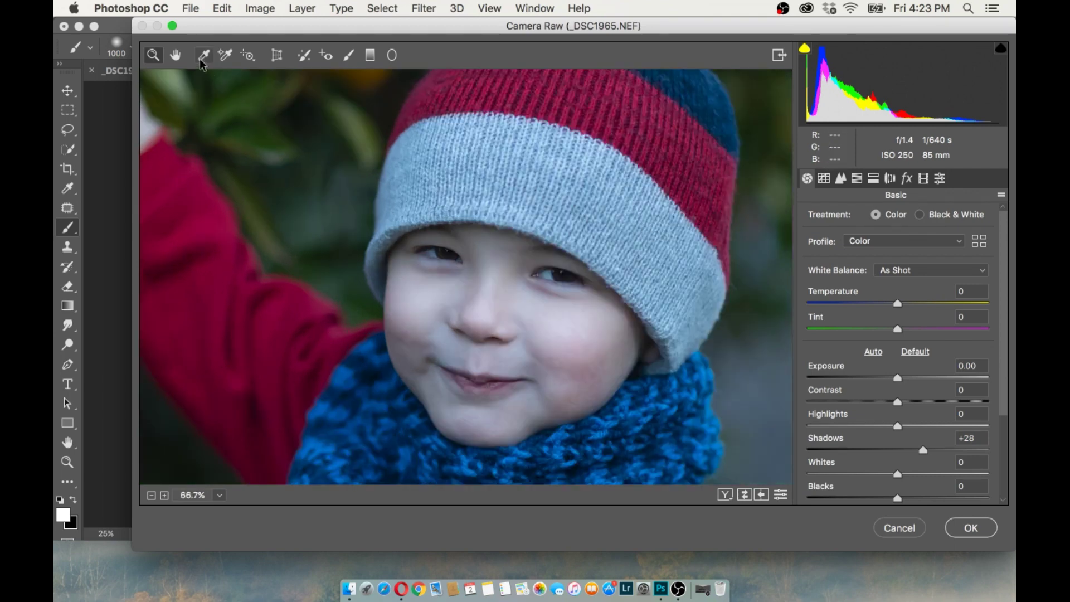
{"action": "left_click", "coordinate": [204, 55]}
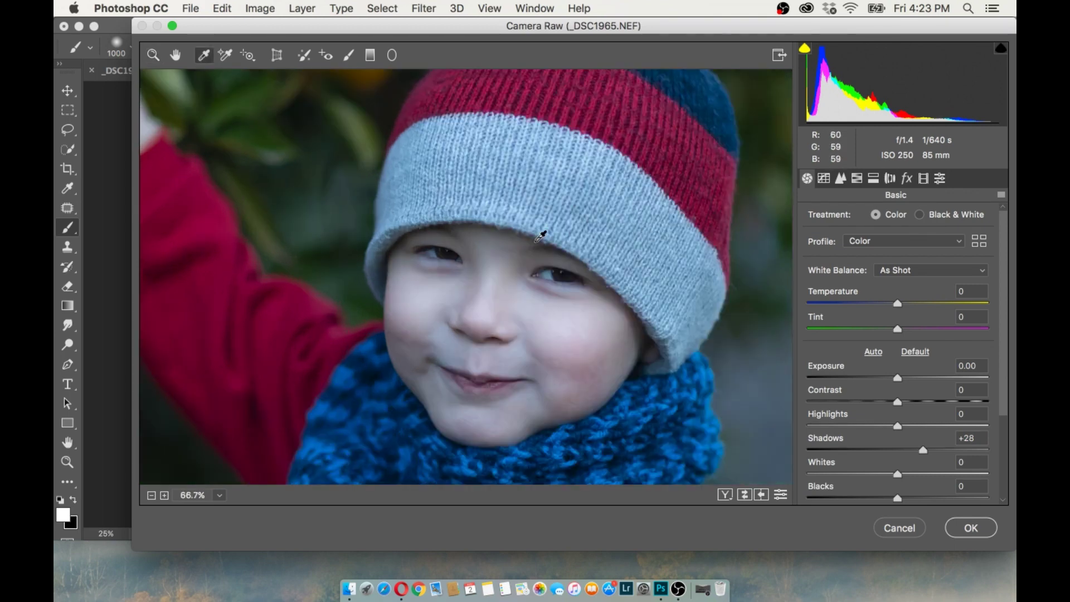
{"action": "left_click", "coordinate": [551, 269]}
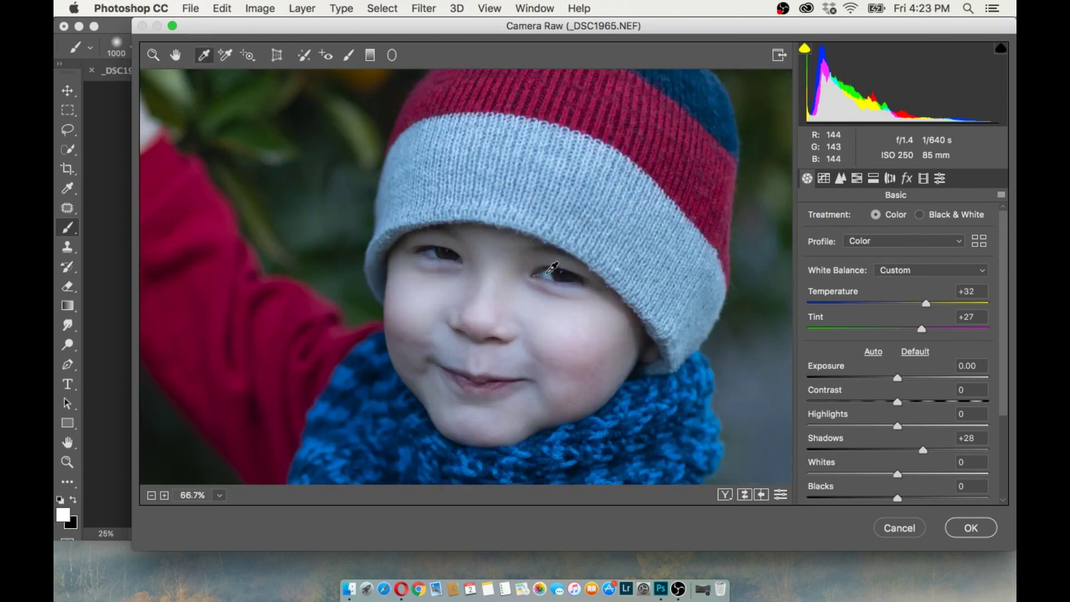
{"action": "left_click", "coordinate": [151, 495]}
{"action": "left_click", "coordinate": [151, 495]}
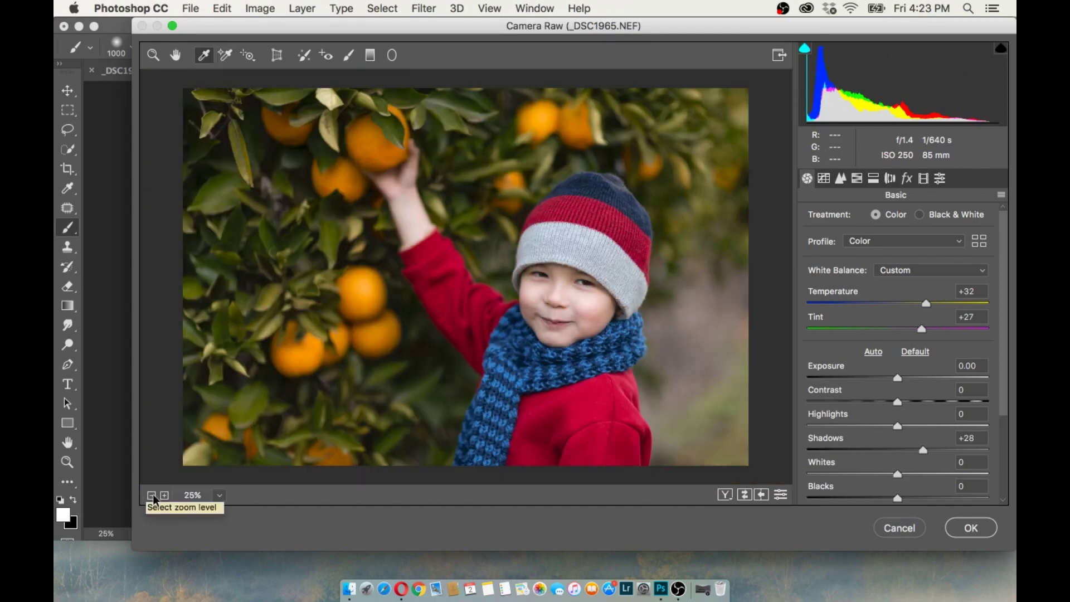
Step: Fine-tune white balance to Temperature +16 and Tint +18
{"action": "left_click_drag", "start_coordinate": [924, 305], "coordinate": [911, 330]}
{"action": "left_click", "coordinate": [911, 329]}
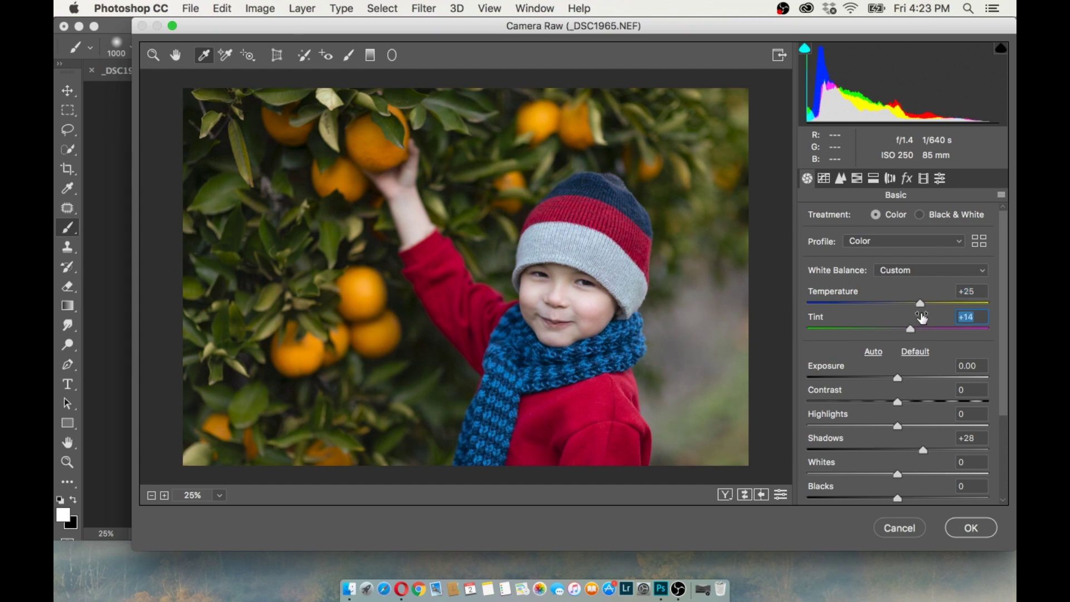
{"action": "left_click", "coordinate": [909, 302]}
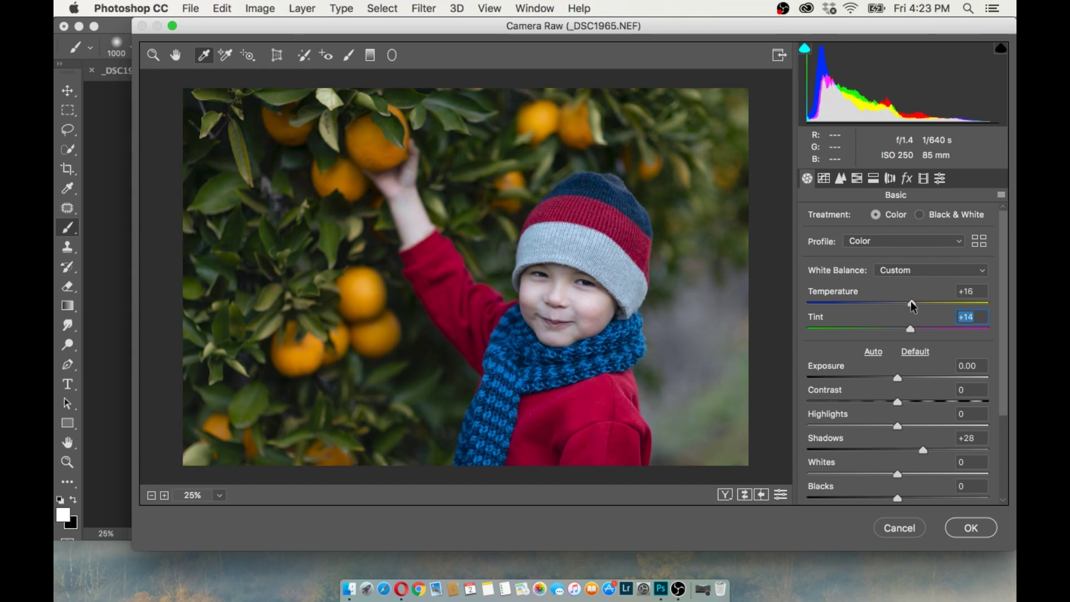
{"action": "left_click", "coordinate": [909, 302]}
{"action": "left_click_drag", "start_coordinate": [908, 328], "coordinate": [915, 331]}
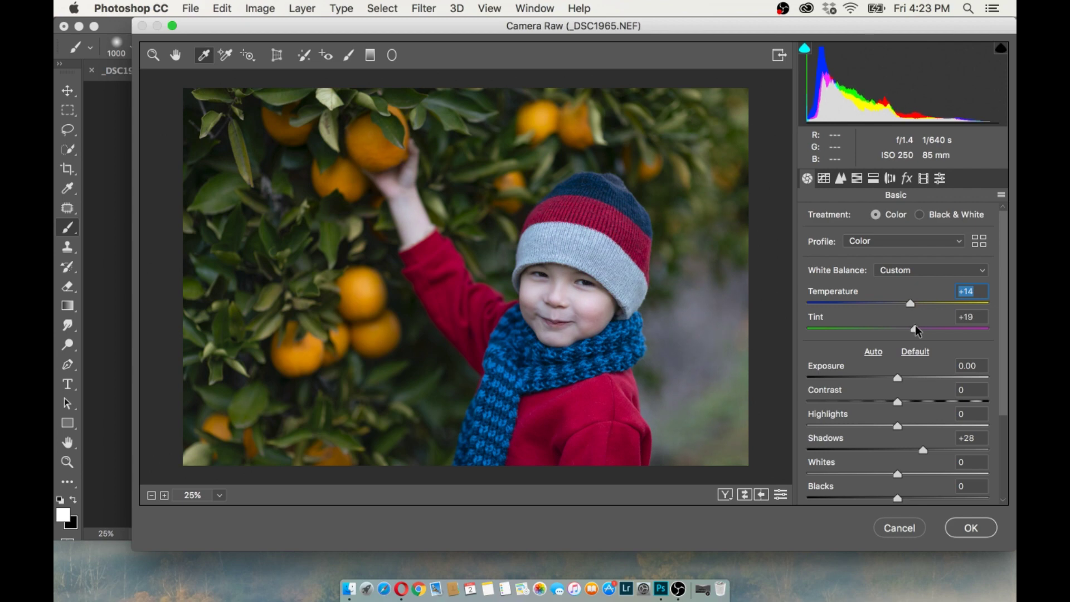
{"action": "left_click", "coordinate": [914, 329]}
{"action": "left_click_drag", "start_coordinate": [914, 301], "coordinate": [911, 301]}
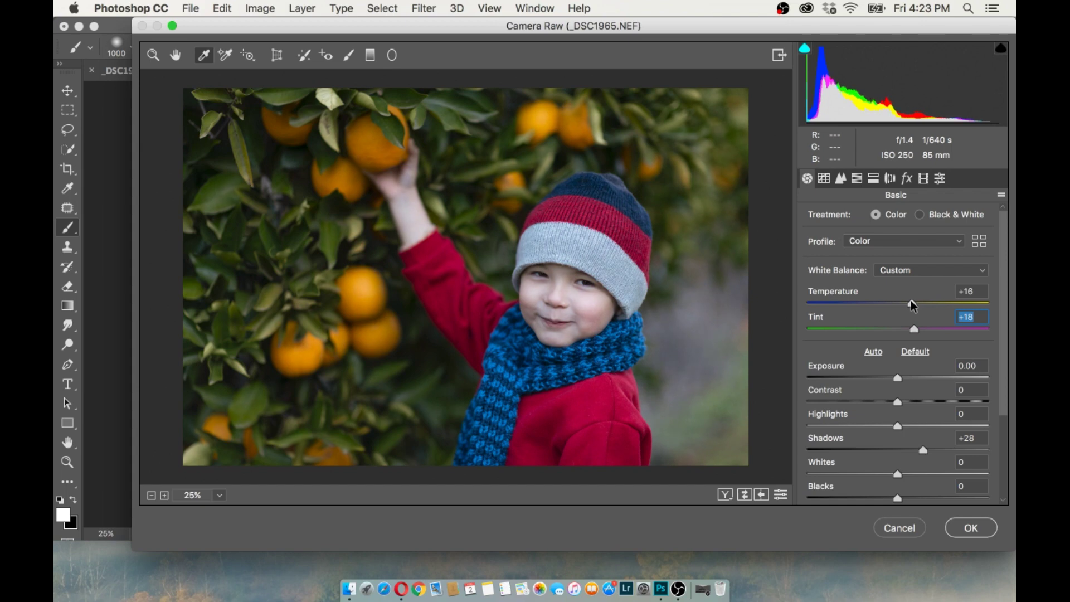
{"action": "left_click", "coordinate": [911, 301]}
Step: Lower Highlights to -19, raise Exposure to +0.10, and apply the filter
{"action": "left_click", "coordinate": [878, 424]}
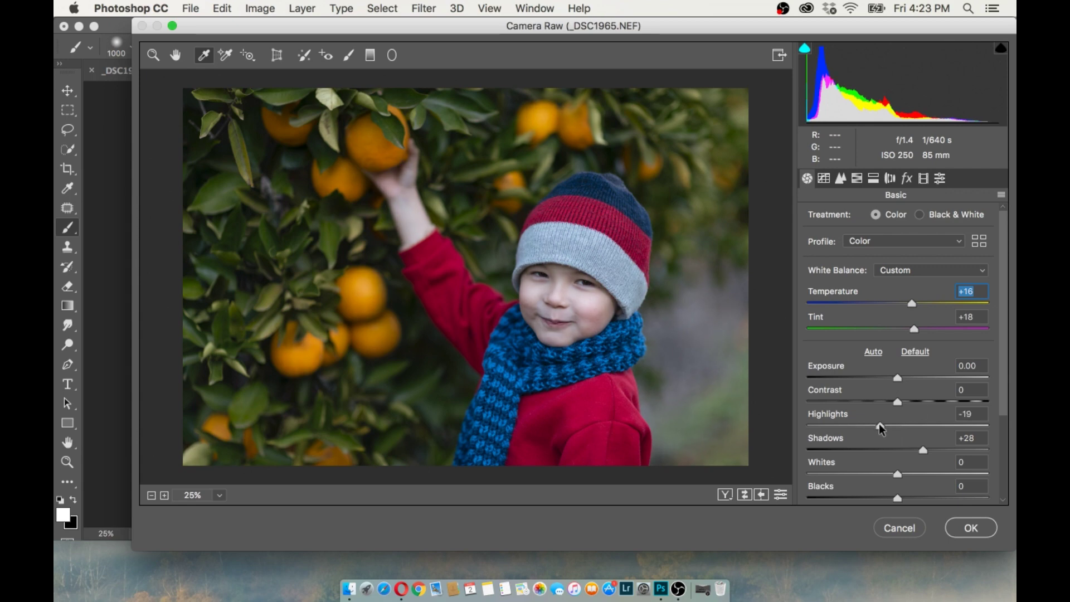
{"action": "left_click_drag", "start_coordinate": [894, 376], "coordinate": [895, 375]}
{"action": "left_click", "coordinate": [896, 376]}
{"action": "left_click", "coordinate": [971, 527]}
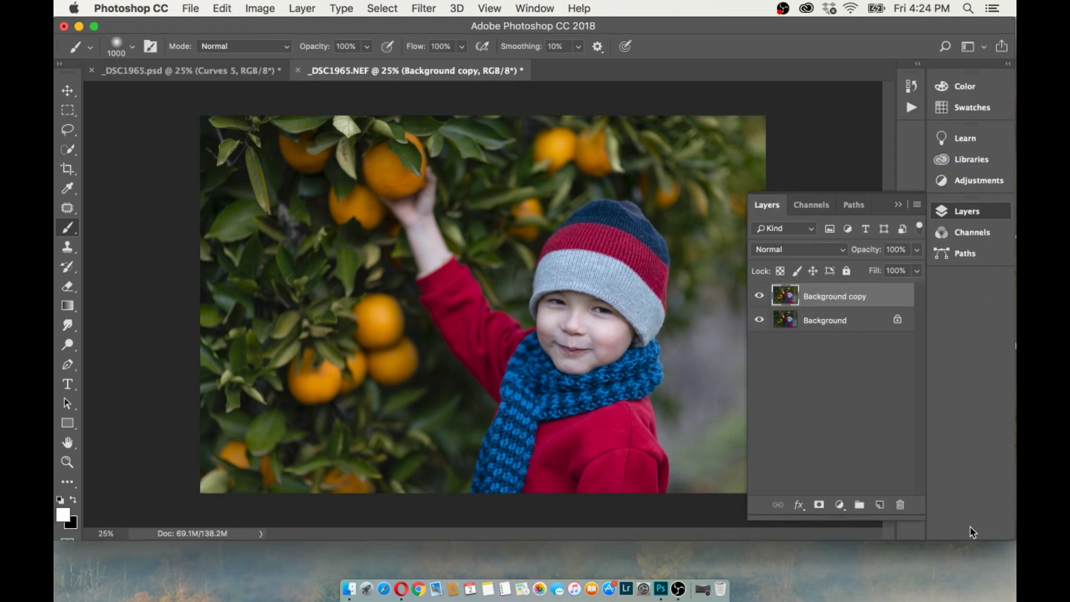
Step: Toggle the Background copy's visibility to compare the warmed edit with the original
{"action": "left_click", "coordinate": [759, 297]}
{"action": "left_click", "coordinate": [759, 297]}
{"action": "left_click", "coordinate": [759, 297]}
Step: Browse the Layer menu, then reopen the Camera Raw Filter on the Background copy
{"action": "left_click", "coordinate": [302, 9]}
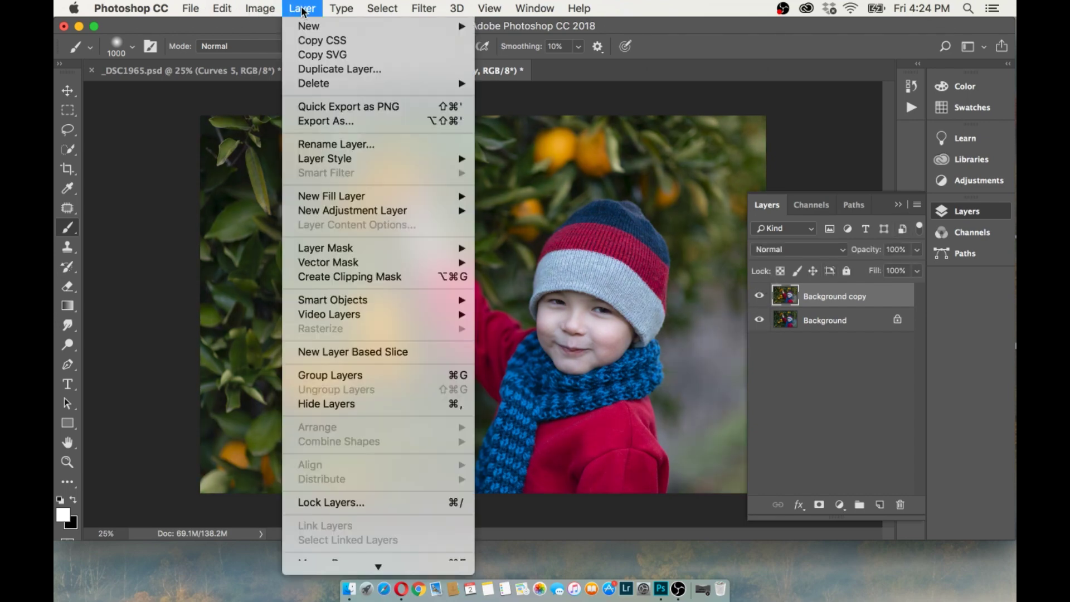
{"action": "left_click", "coordinate": [365, 540]}
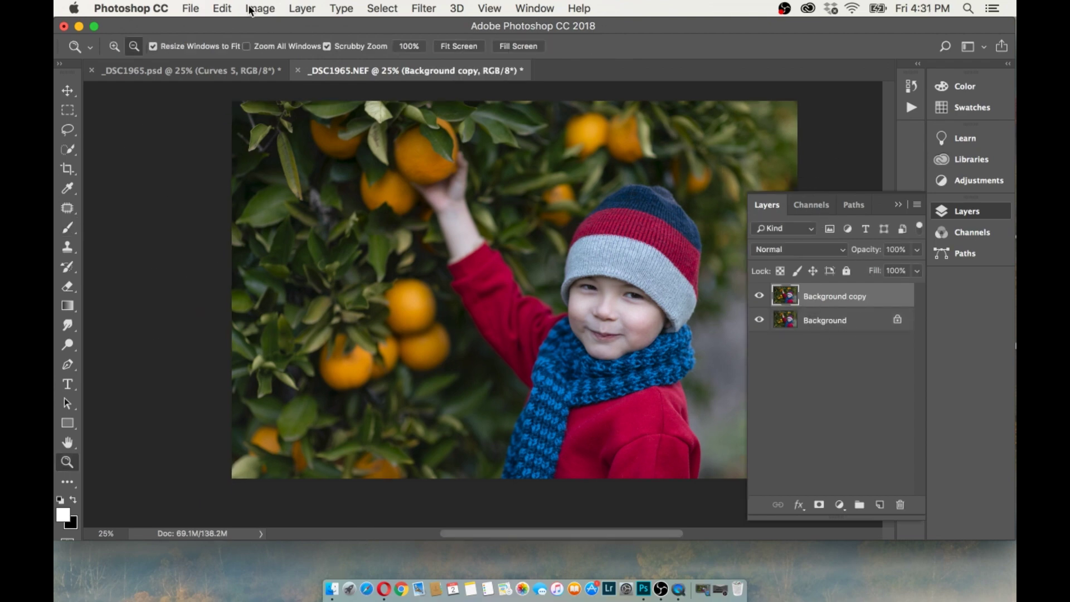
{"action": "left_click", "coordinate": [424, 8]}
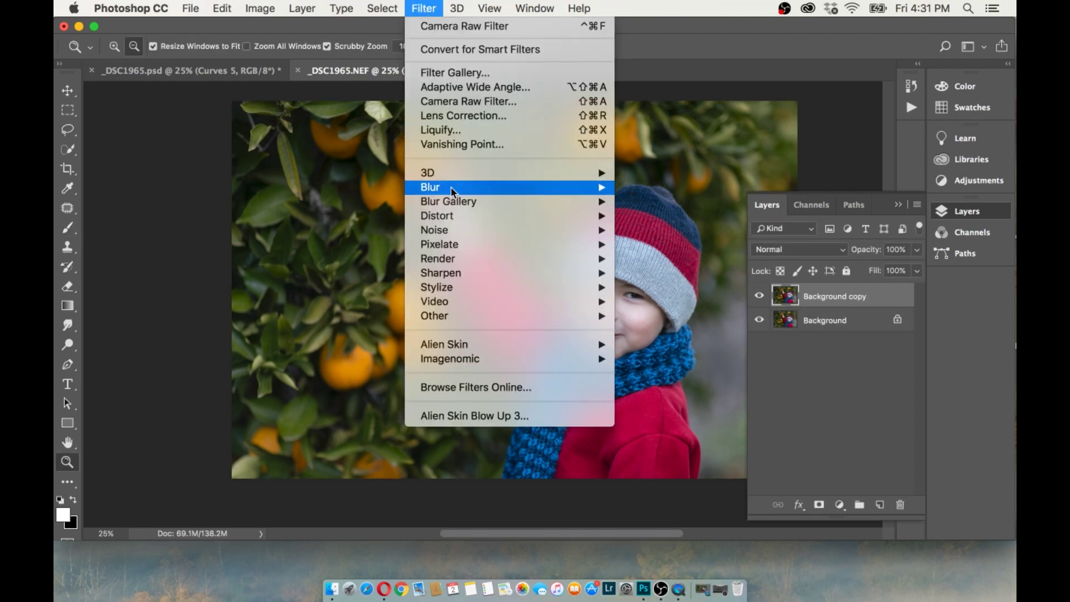
{"action": "left_click", "coordinate": [453, 102]}
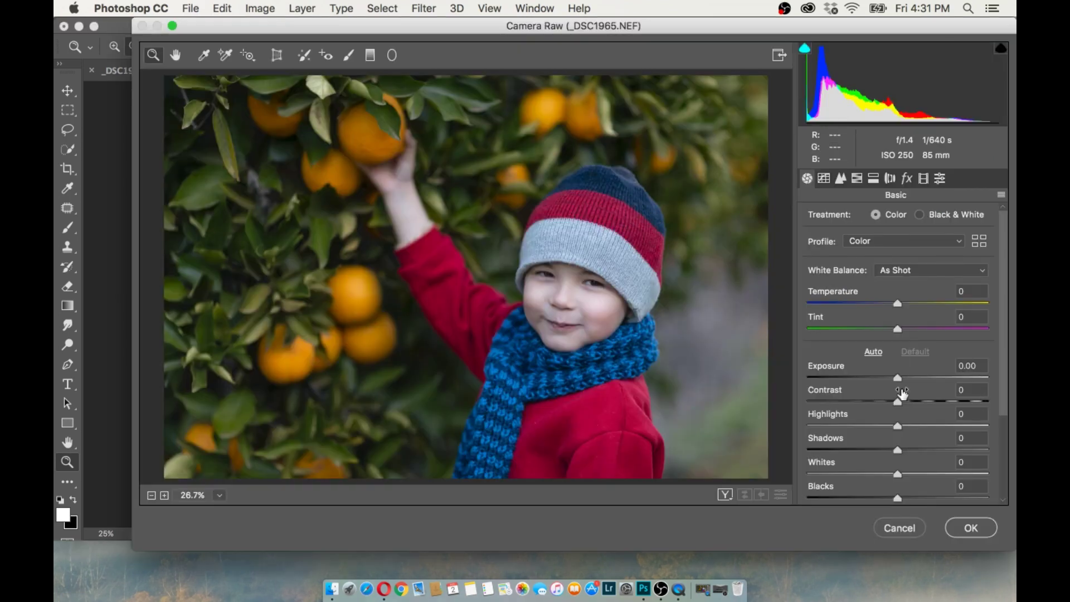
Step: Add Contrast +9 and shift the Greens hue to +10 in HSL
{"action": "left_click_drag", "start_coordinate": [897, 400], "coordinate": [905, 400]}
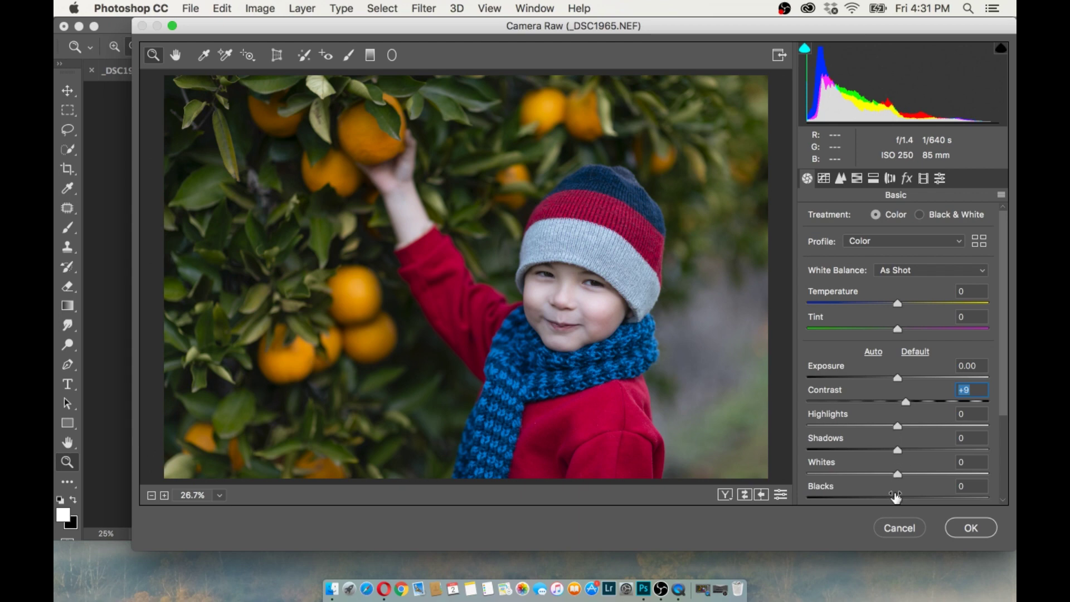
{"action": "scroll", "coordinate": [998, 409], "scroll_direction": "down", "scroll_amount": 3}
{"action": "scroll", "coordinate": [948, 335], "scroll_direction": "up", "scroll_amount": 3}
{"action": "left_click", "coordinate": [857, 178]}
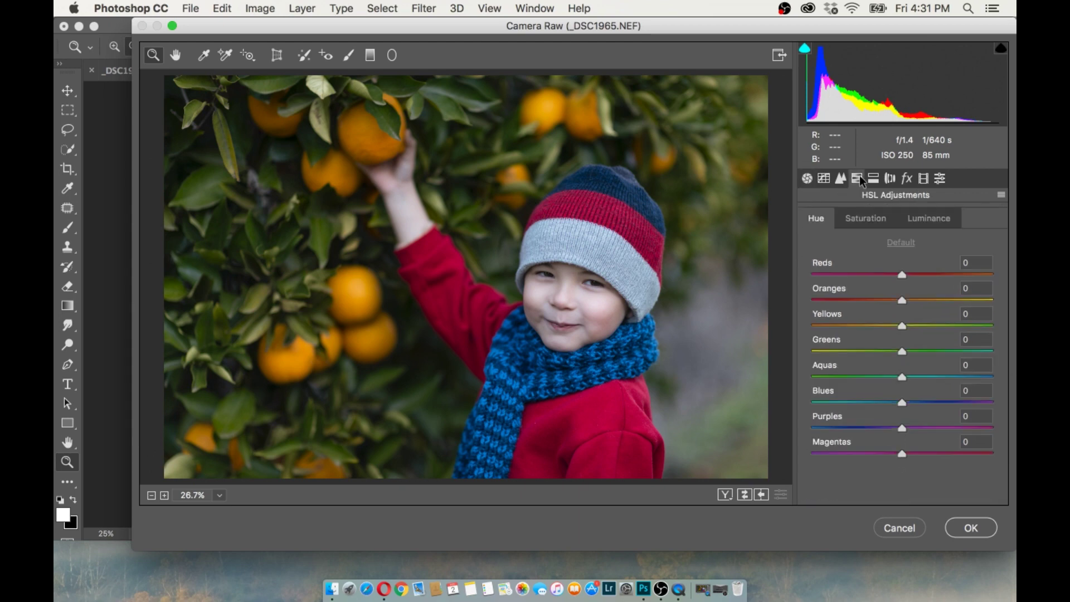
{"action": "left_click_drag", "start_coordinate": [903, 353], "coordinate": [910, 353]}
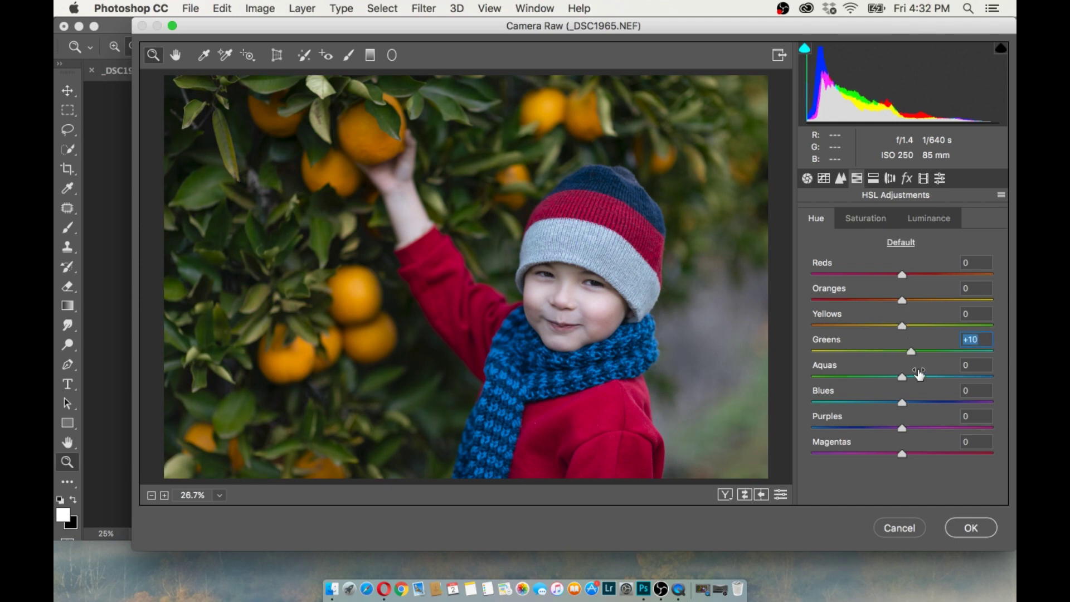
Step: Boost Greens, Reds and Oranges (+19) saturation and shift the Reds hue to +15
{"action": "left_click", "coordinate": [869, 219]}
{"action": "mouse_move", "coordinate": [903, 351]}
{"action": "left_mouse_down"}
{"action": "mouse_move", "coordinate": [892, 352]}
{"action": "mouse_move", "coordinate": [932, 355]}
{"action": "mouse_move", "coordinate": [896, 351]}
{"action": "mouse_move", "coordinate": [928, 351]}
{"action": "mouse_move", "coordinate": [915, 353]}
{"action": "left_mouse_up"}
{"action": "left_click", "coordinate": [928, 218]}
{"action": "left_click", "coordinate": [865, 218]}
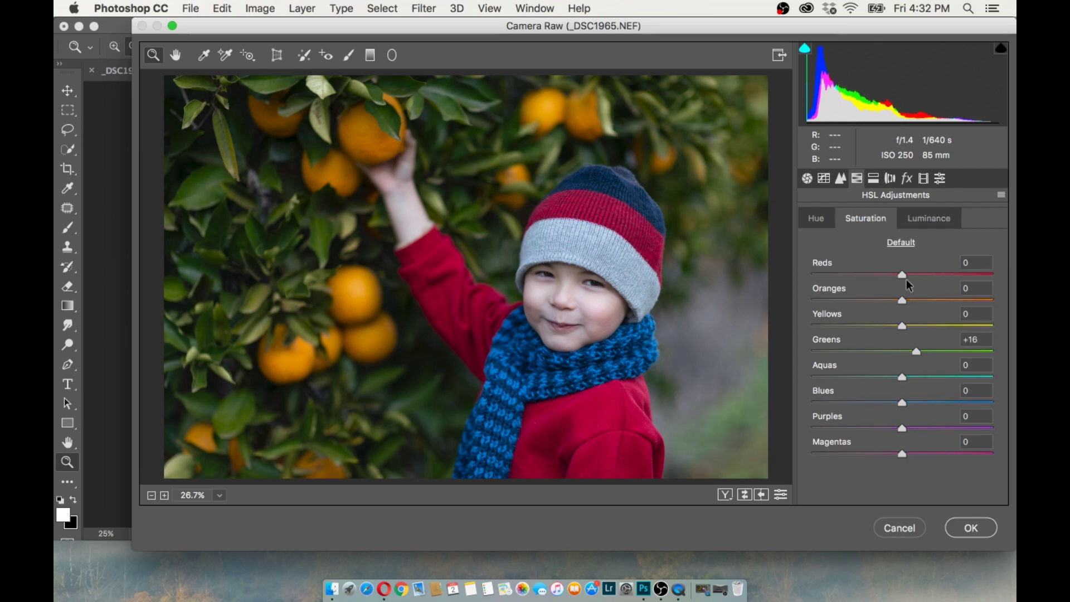
{"action": "left_click_drag", "start_coordinate": [903, 275], "coordinate": [908, 274]}
{"action": "mouse_move", "coordinate": [903, 301]}
{"action": "left_mouse_down"}
{"action": "mouse_move", "coordinate": [926, 300]}
{"action": "mouse_move", "coordinate": [906, 268]}
{"action": "left_mouse_up"}
{"action": "left_click", "coordinate": [821, 219]}
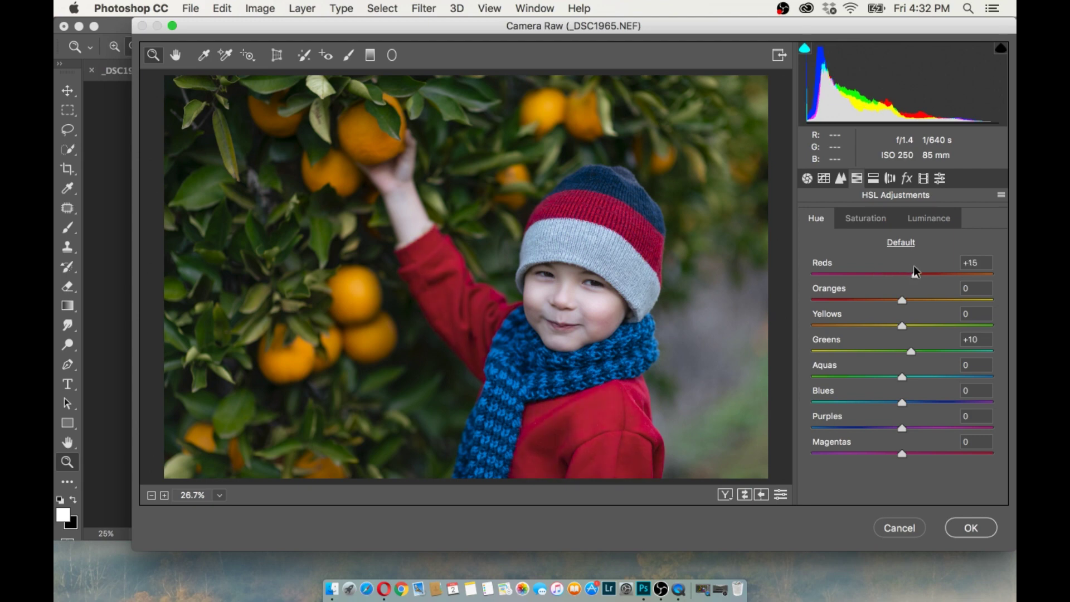
{"action": "left_click", "coordinate": [924, 179]}
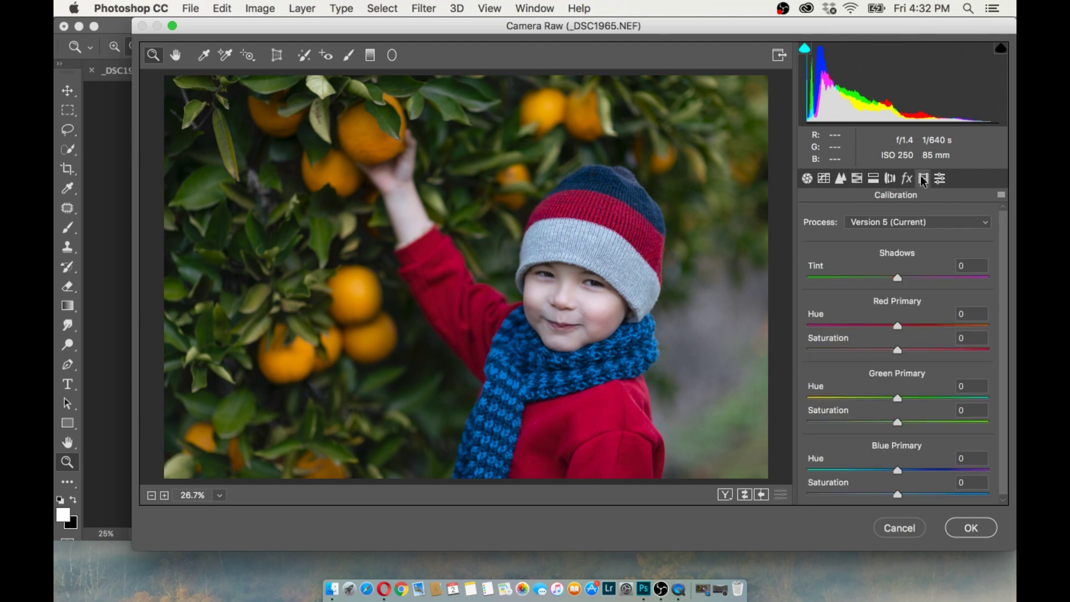
Step: Set Red Primary hue/saturation +3, Green Primary hue +8 and saturation +5, Blue hue 0, then apply
{"action": "mouse_move", "coordinate": [898, 325]}
{"action": "left_mouse_down"}
{"action": "mouse_move", "coordinate": [914, 325]}
{"action": "mouse_move", "coordinate": [904, 327]}
{"action": "mouse_move", "coordinate": [918, 350]}
{"action": "mouse_move", "coordinate": [900, 349]}
{"action": "mouse_move", "coordinate": [899, 327]}
{"action": "left_mouse_up"}
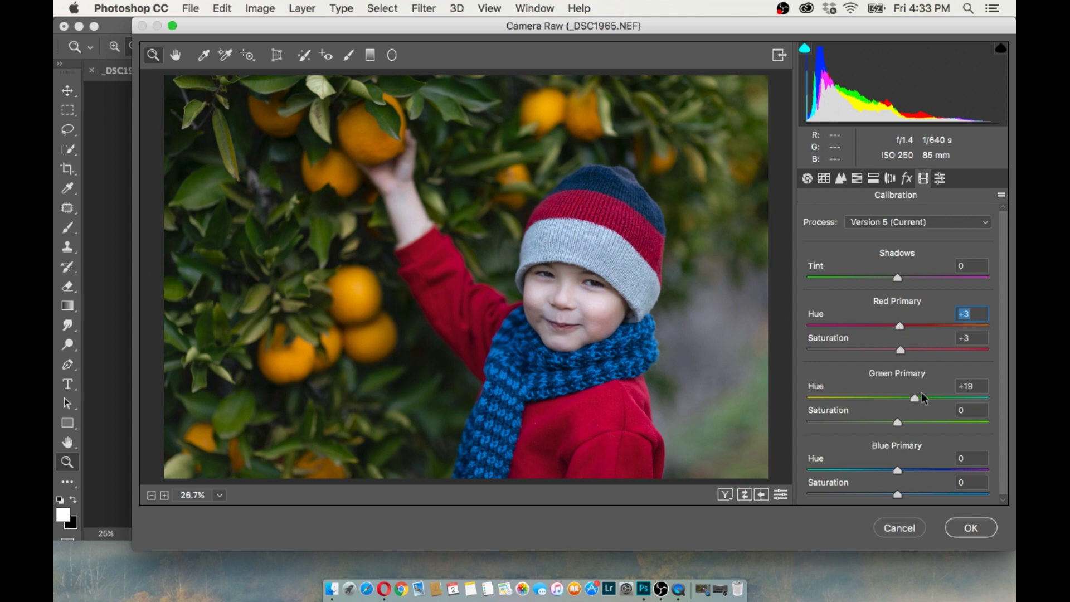
{"action": "mouse_move", "coordinate": [922, 397]}
{"action": "left_mouse_down"}
{"action": "mouse_move", "coordinate": [878, 422]}
{"action": "mouse_move", "coordinate": [922, 422]}
{"action": "mouse_move", "coordinate": [903, 425]}
{"action": "left_mouse_up"}
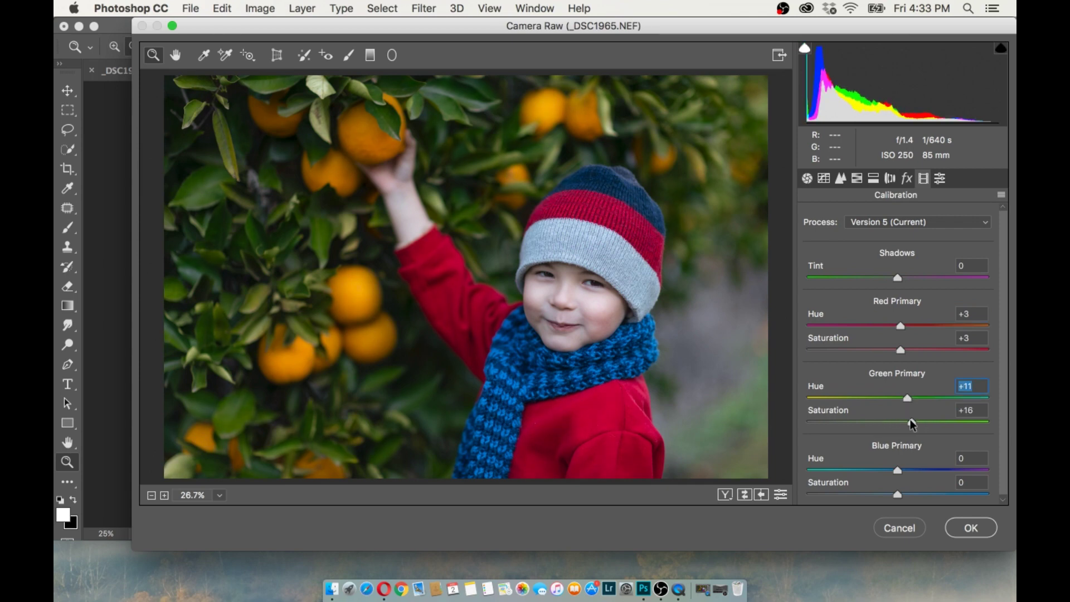
{"action": "left_click_drag", "start_coordinate": [898, 470], "coordinate": [920, 470]}
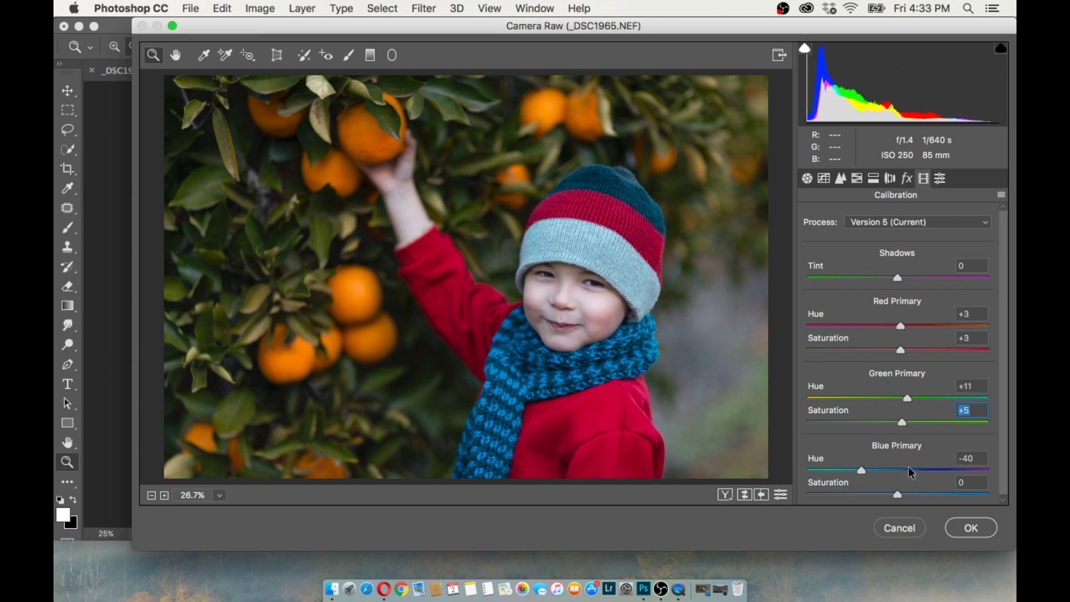
{"action": "mouse_move", "coordinate": [920, 470]}
{"action": "left_mouse_down"}
{"action": "mouse_move", "coordinate": [857, 470]}
{"action": "mouse_move", "coordinate": [898, 472]}
{"action": "left_mouse_up"}
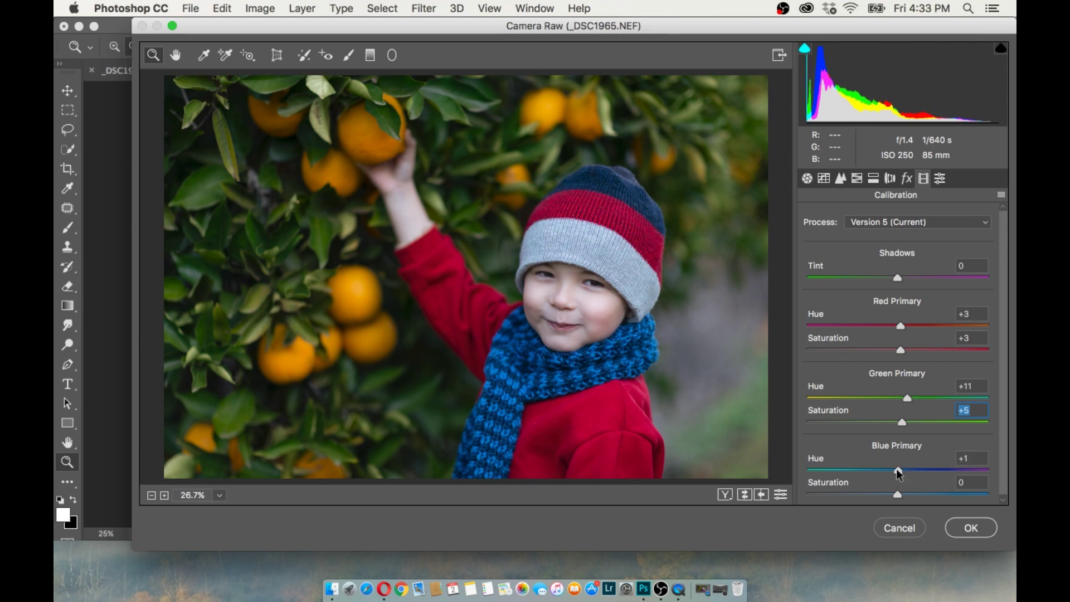
{"action": "double_click", "coordinate": [898, 473]}
{"action": "left_click_drag", "start_coordinate": [908, 397], "coordinate": [903, 398]}
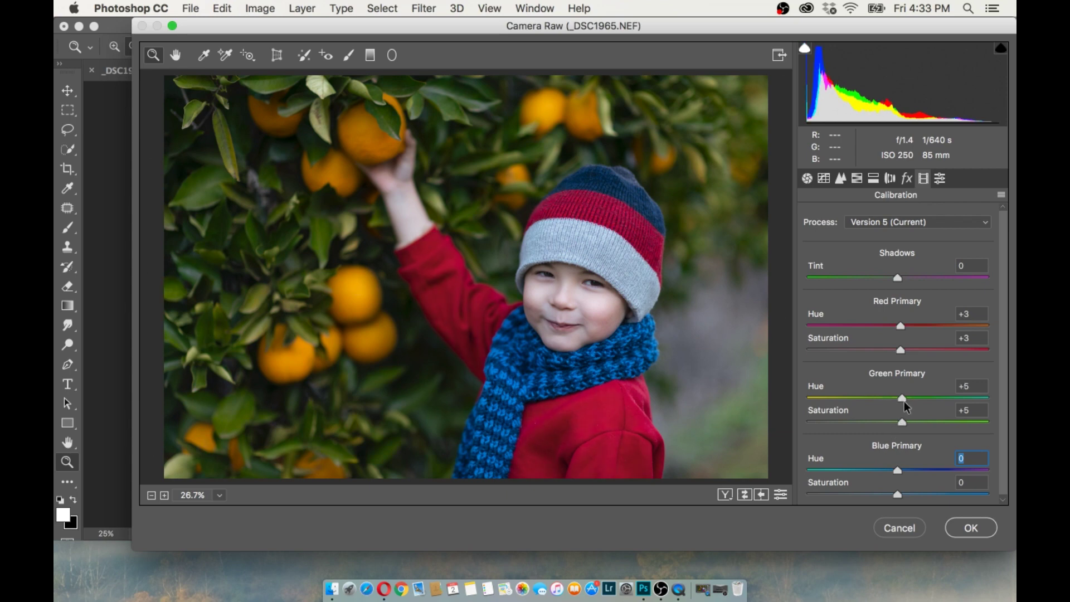
{"action": "left_click", "coordinate": [903, 399]}
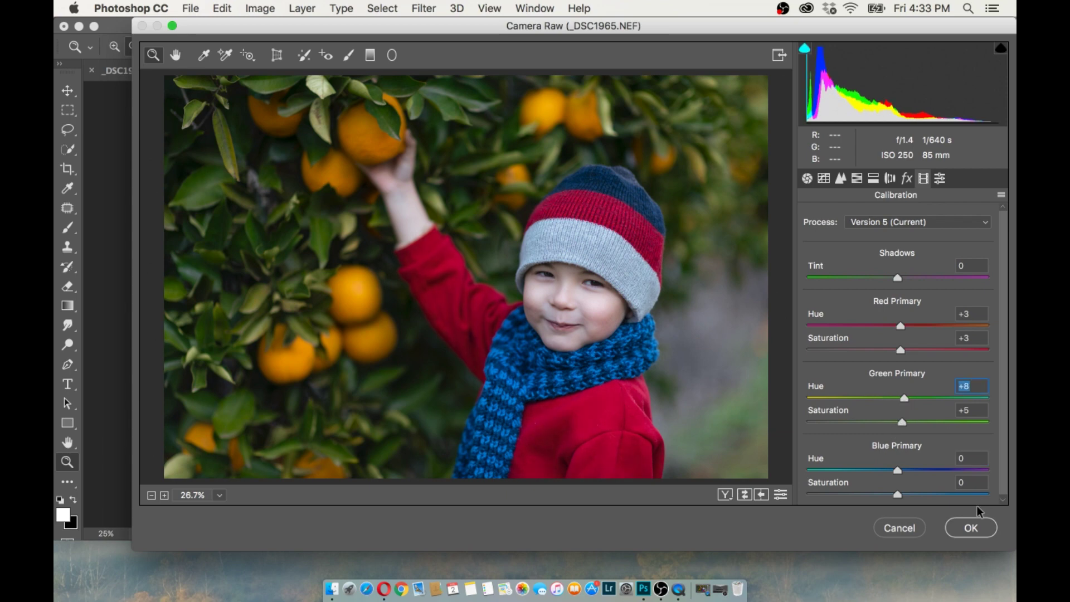
{"action": "left_click", "coordinate": [971, 527]}
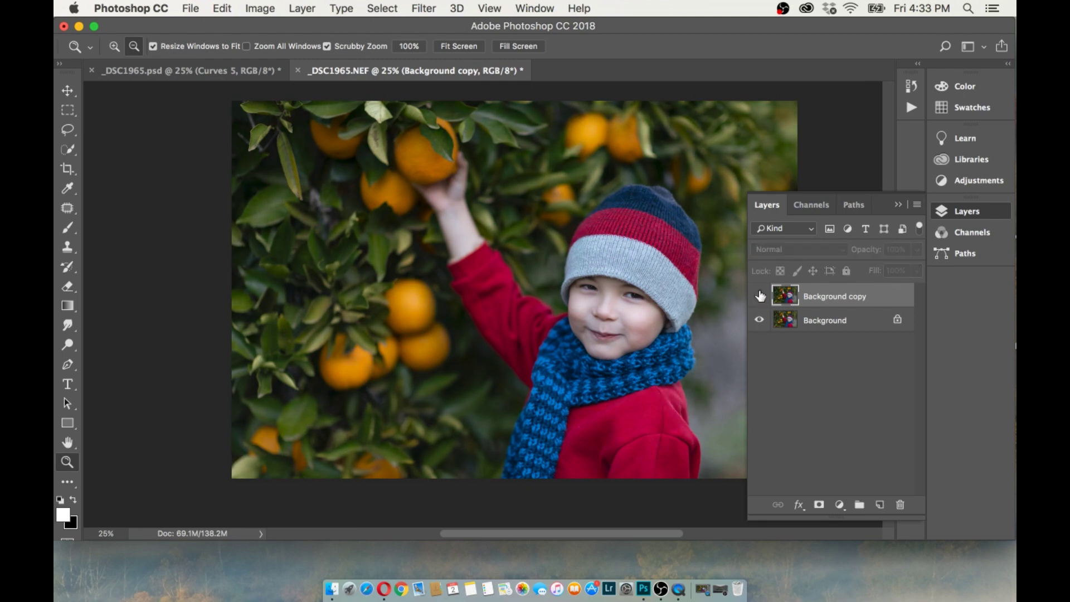
Step: Flatten the image, duplicate Background, and launch the Camera Raw Filter on the new copy
{"action": "left_click", "coordinate": [304, 9]}
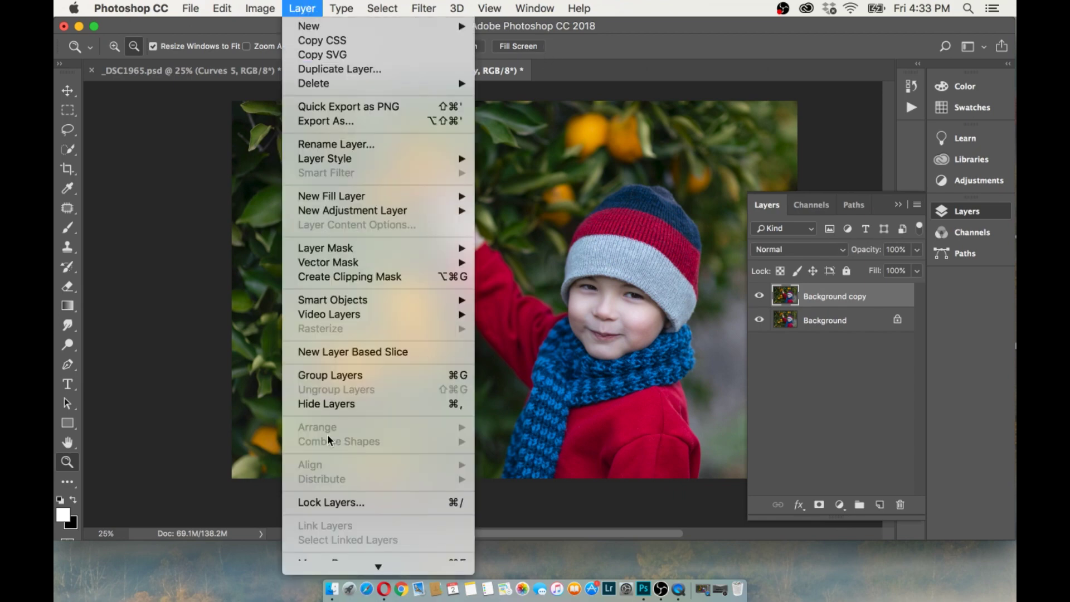
{"action": "left_click", "coordinate": [359, 542]}
{"action": "left_click_drag", "start_coordinate": [838, 329], "coordinate": [879, 504]}
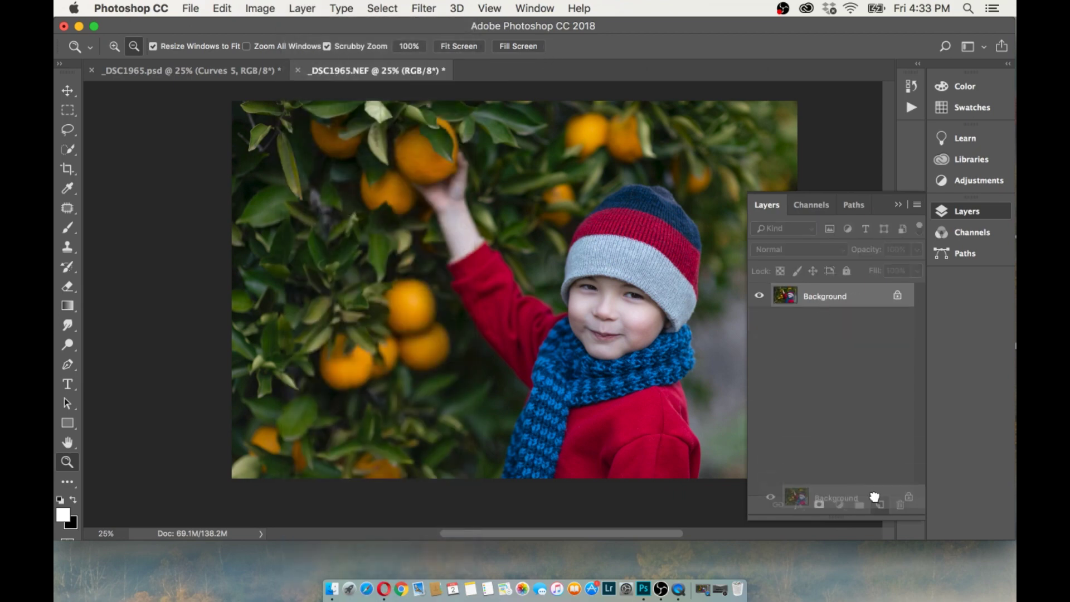
{"action": "left_click", "coordinate": [424, 10]}
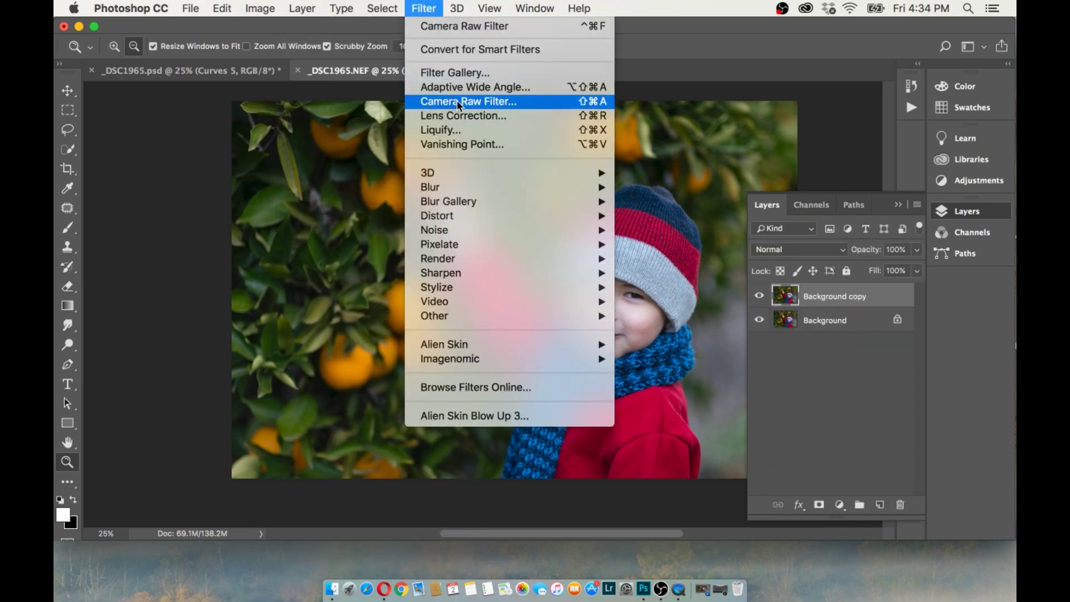
{"action": "left_click", "coordinate": [458, 100]}
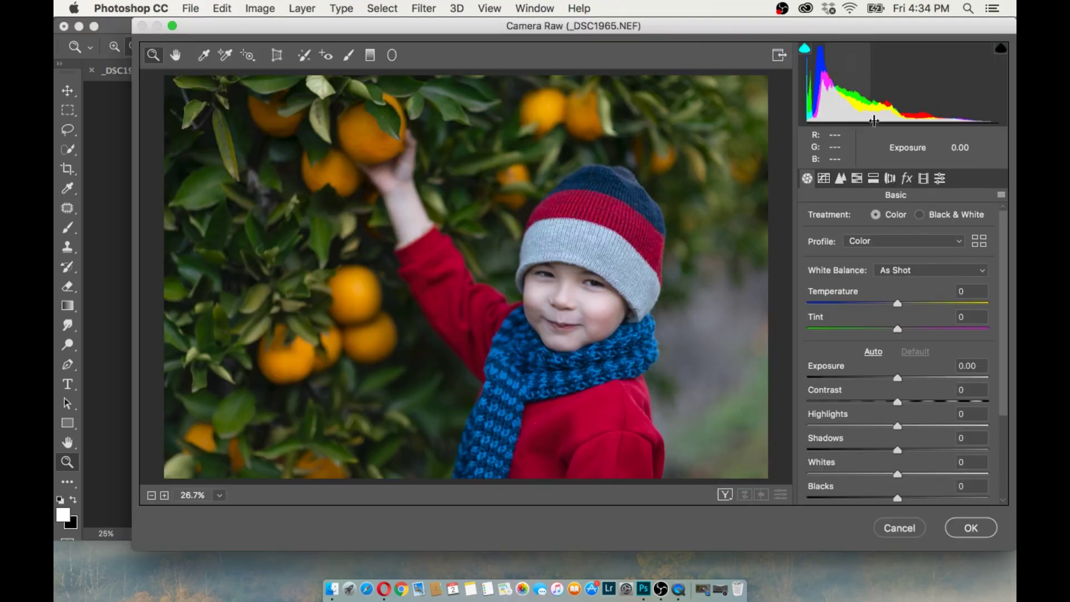
Step: Set the Blue Primary hue to about +11 and saturation to -4, then apply the filter
{"action": "left_click", "coordinate": [923, 178]}
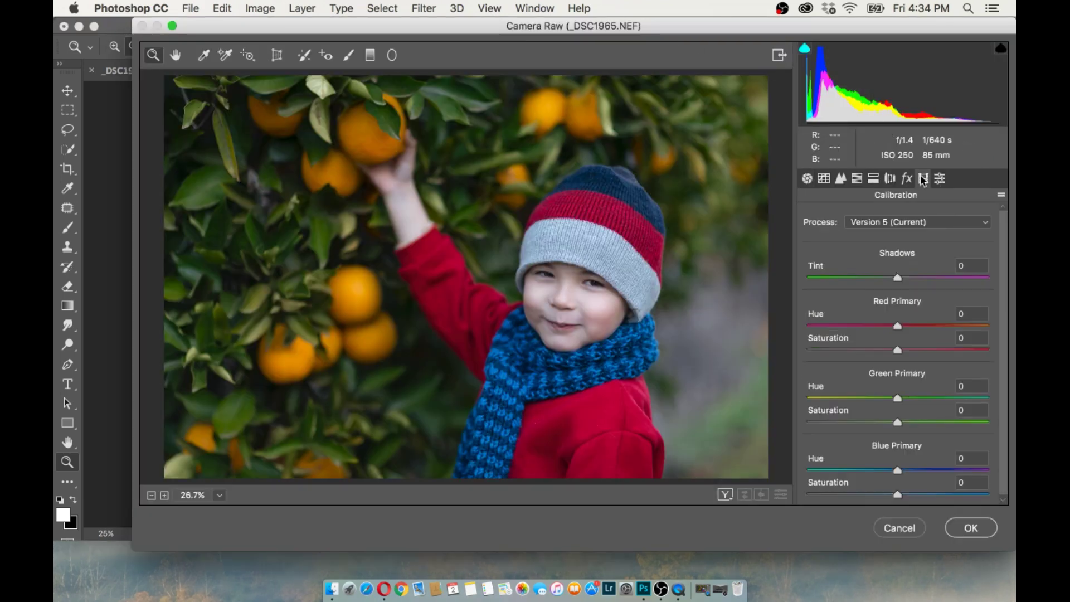
{"action": "mouse_move", "coordinate": [897, 467]}
{"action": "left_mouse_down"}
{"action": "mouse_move", "coordinate": [909, 469]}
{"action": "mouse_move", "coordinate": [869, 469]}
{"action": "left_mouse_up"}
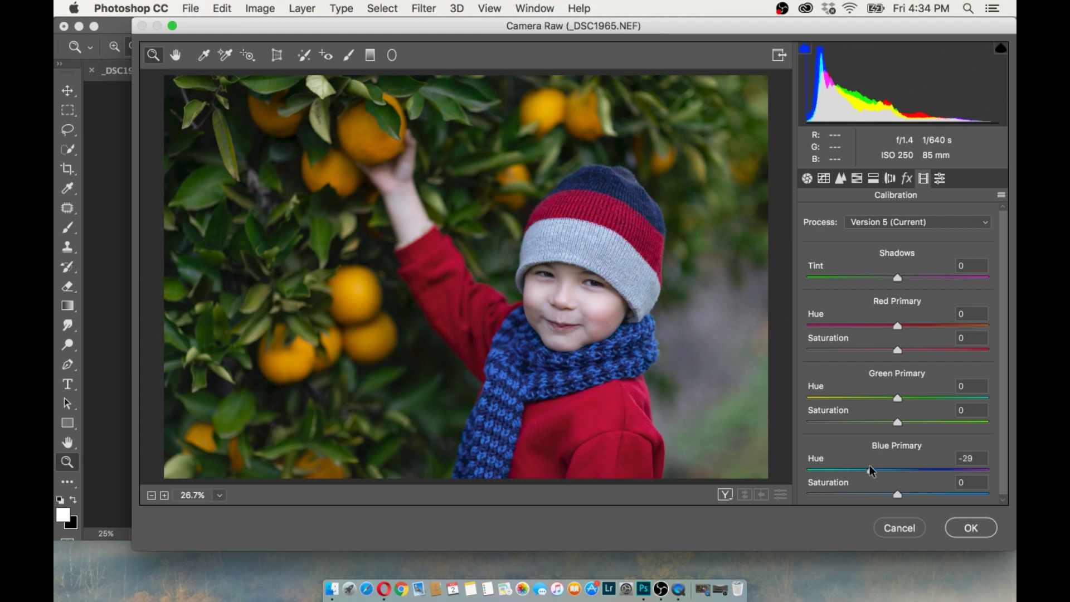
{"action": "mouse_move", "coordinate": [868, 467]}
{"action": "left_mouse_down"}
{"action": "mouse_move", "coordinate": [914, 472]}
{"action": "mouse_move", "coordinate": [877, 470]}
{"action": "left_mouse_up"}
{"action": "left_click_drag", "start_coordinate": [887, 465], "coordinate": [922, 466]}
{"action": "mouse_move", "coordinate": [921, 466]}
{"action": "left_mouse_down"}
{"action": "mouse_move", "coordinate": [907, 467]}
{"action": "mouse_move", "coordinate": [920, 491]}
{"action": "mouse_move", "coordinate": [875, 493]}
{"action": "mouse_move", "coordinate": [928, 500]}
{"action": "mouse_move", "coordinate": [890, 497]}
{"action": "left_mouse_up"}
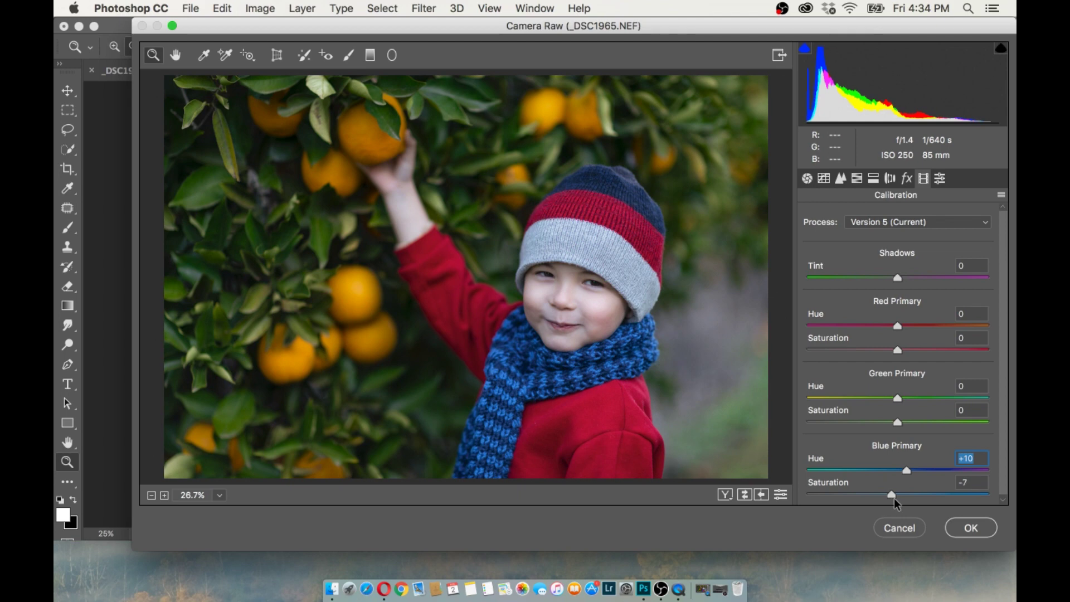
{"action": "left_click", "coordinate": [907, 470]}
{"action": "left_click", "coordinate": [970, 526]}
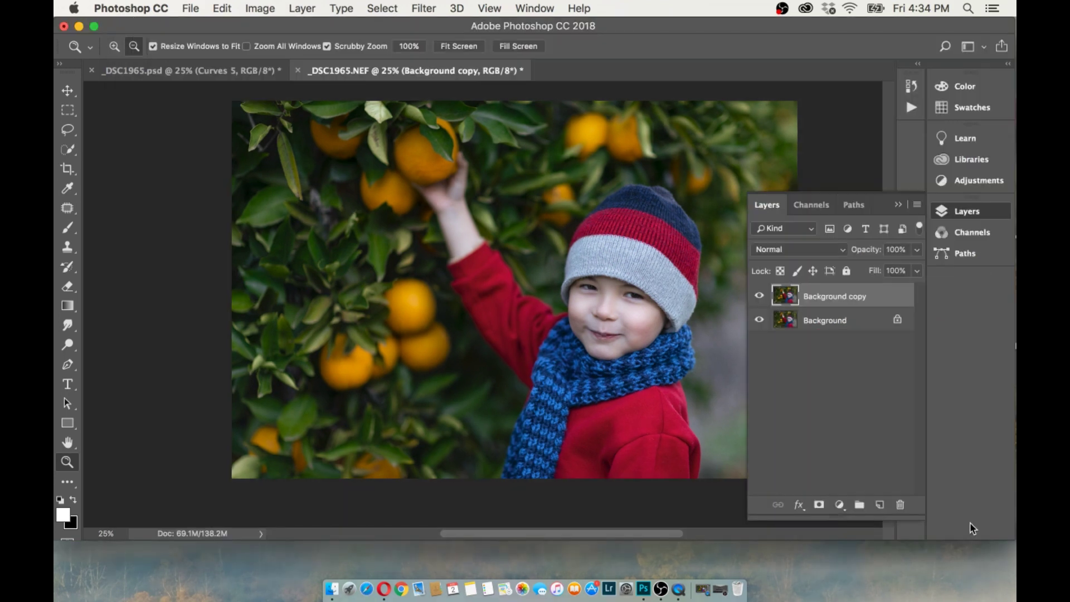
Step: Add a layer mask to Background copy and select the Brush with black foreground
{"action": "left_click", "coordinate": [760, 296]}
{"action": "left_click", "coordinate": [759, 296]}
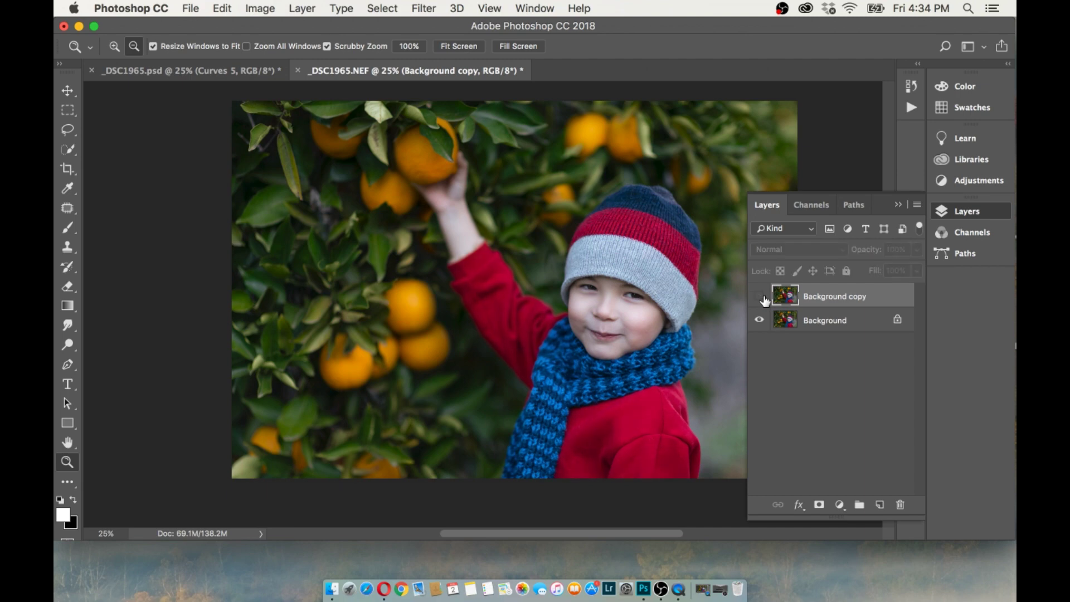
{"action": "left_click", "coordinate": [819, 504]}
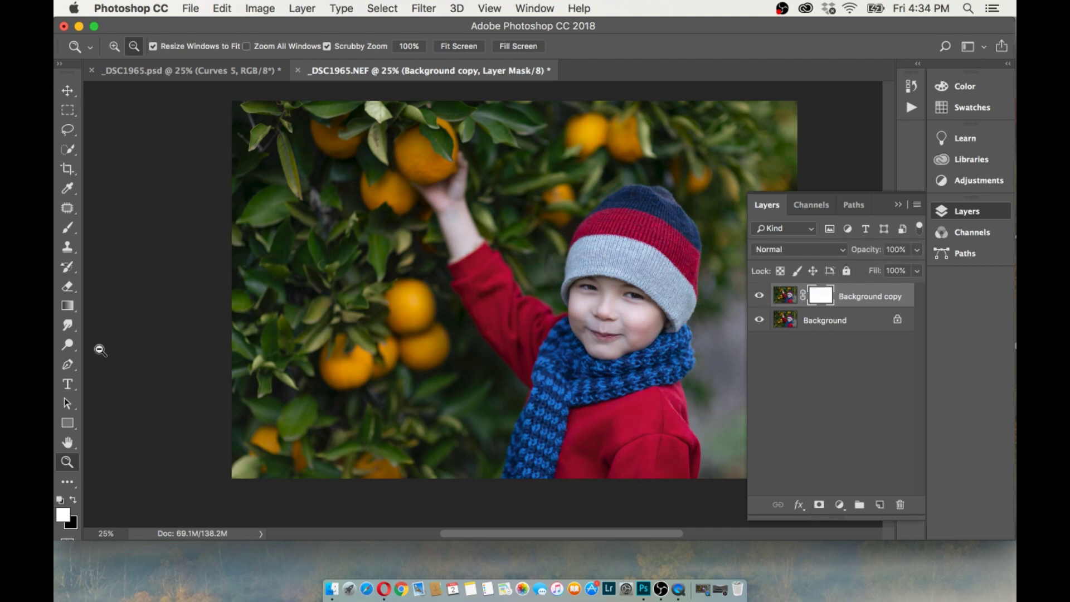
{"action": "left_click", "coordinate": [73, 500]}
{"action": "left_click", "coordinate": [68, 229]}
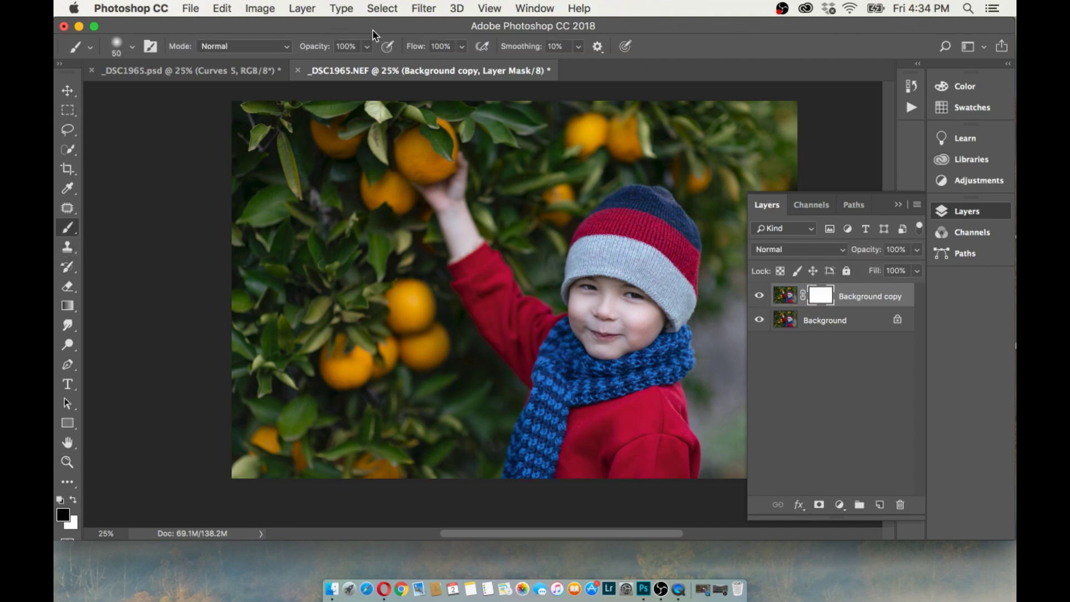
Step: Paint black on the mask over the boy's body and raised arm, resizing with bracket keys
{"action": "left_click", "coordinate": [366, 47]}
{"action": "key", "text": "bracketright"}
{"action": "key", "text": "bracketright"}
{"action": "key", "text": "bracketright"}
{"action": "key", "text": "bracketright"}
{"action": "key", "text": "bracketright"}
{"action": "key", "text": "bracketright"}
{"action": "key", "text": "bracketright"}
{"action": "key", "text": "bracketright"}
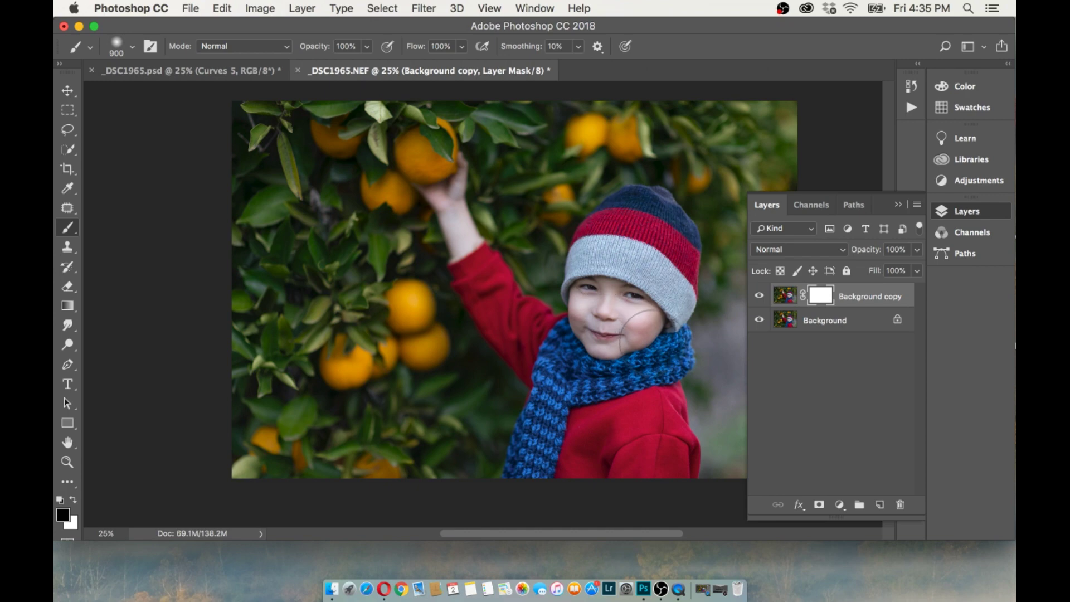
{"action": "left_click_drag", "start_coordinate": [659, 455], "coordinate": [585, 461]}
{"action": "key", "text": "["}
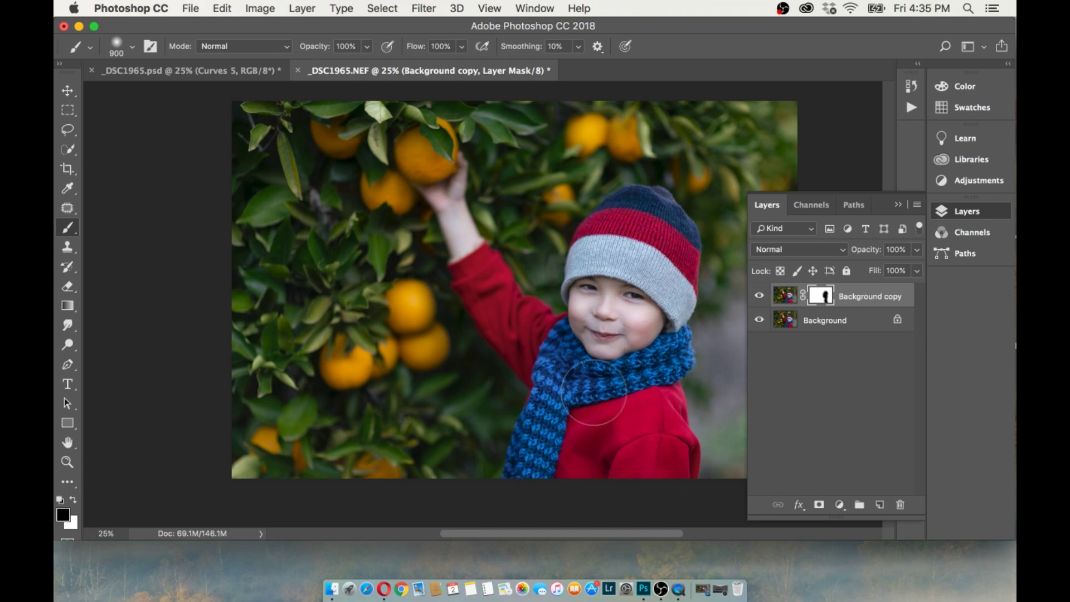
{"action": "key", "text": "bracketleft"}
{"action": "key", "text": "bracketleft"}
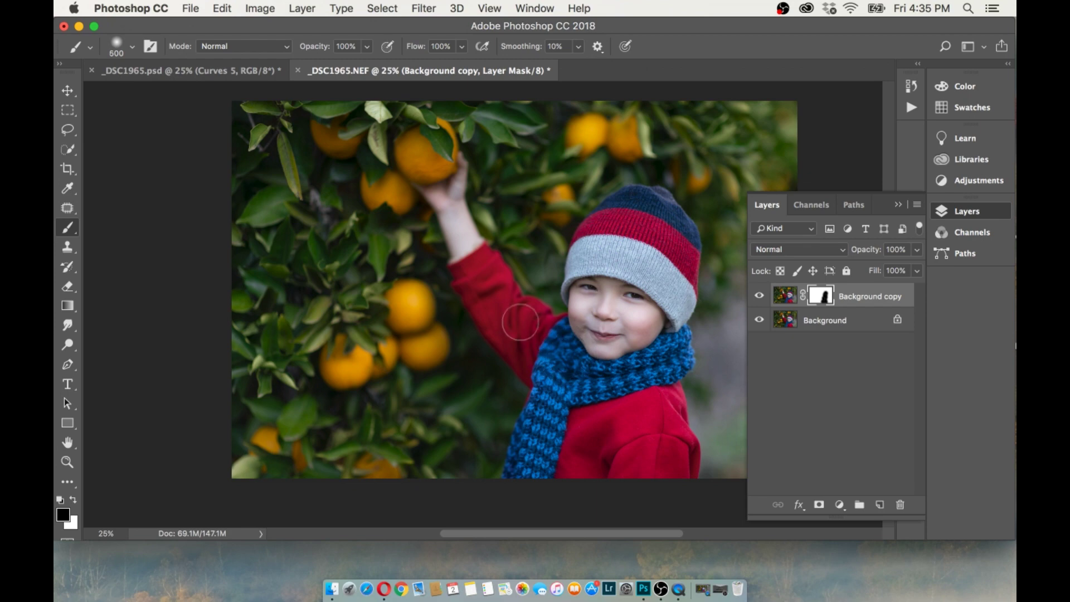
{"action": "left_click_drag", "start_coordinate": [477, 263], "coordinate": [455, 220]}
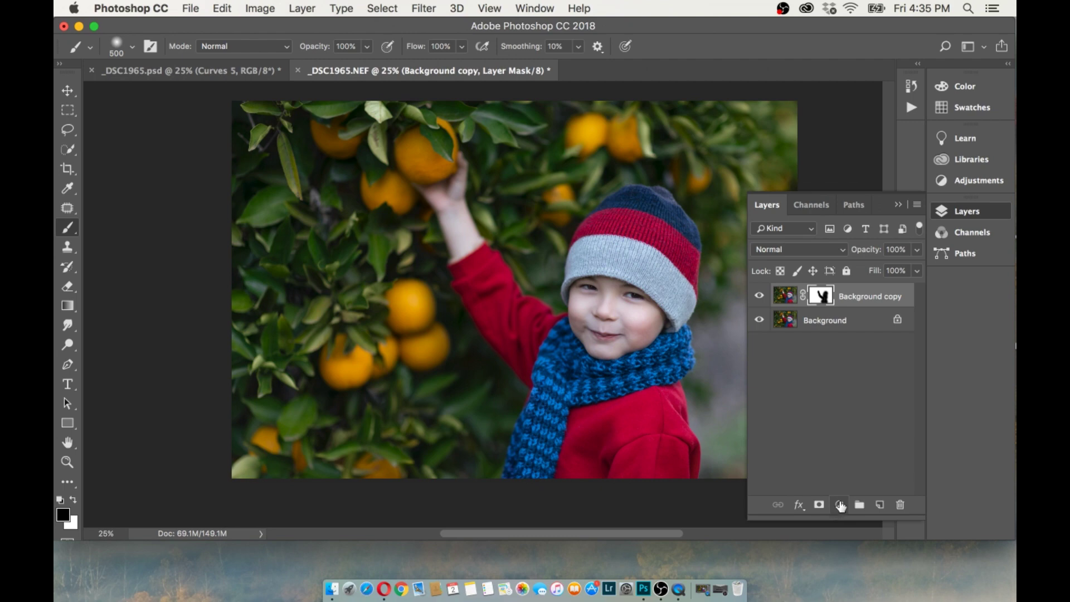
Step: Add a Curves adjustment layer with a brightening point on the curve
{"action": "left_click", "coordinate": [839, 505]}
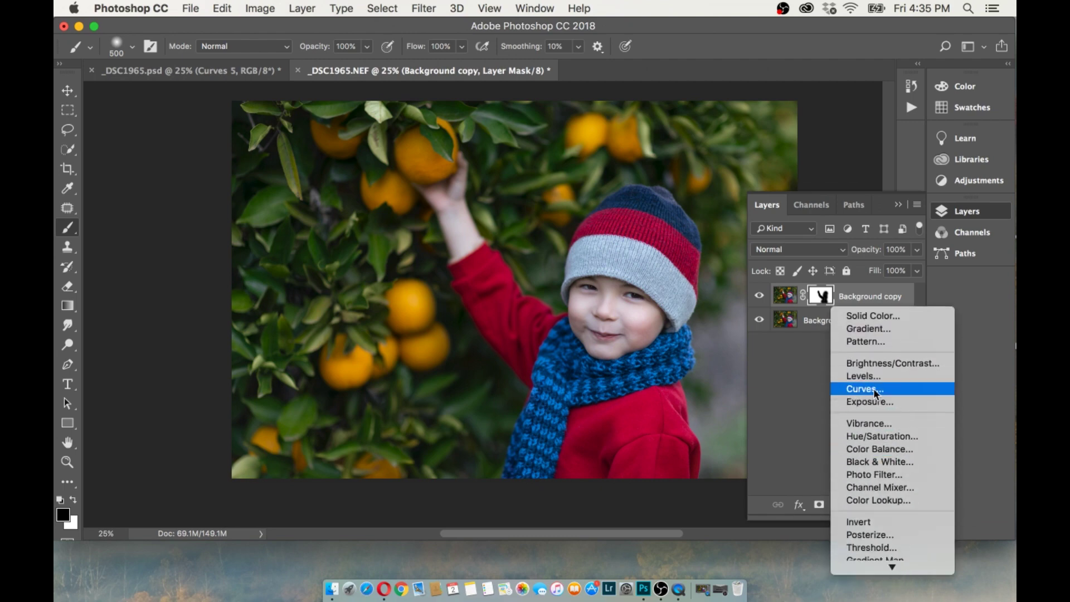
{"action": "left_click", "coordinate": [864, 389]}
{"action": "left_click", "coordinate": [798, 273]}
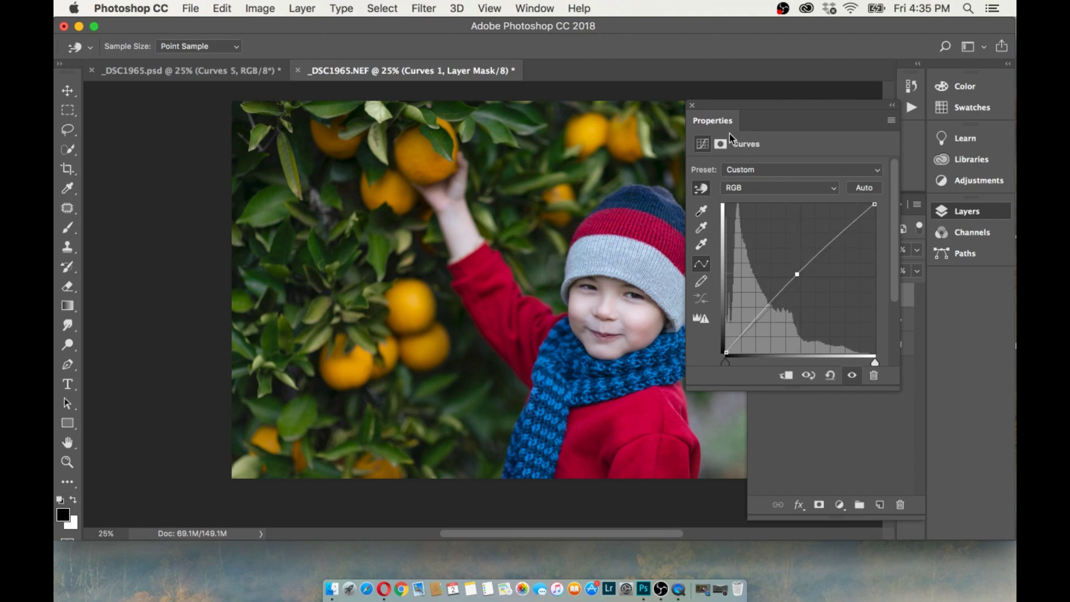
{"action": "left_click", "coordinate": [826, 302]}
{"action": "left_click", "coordinate": [759, 295]}
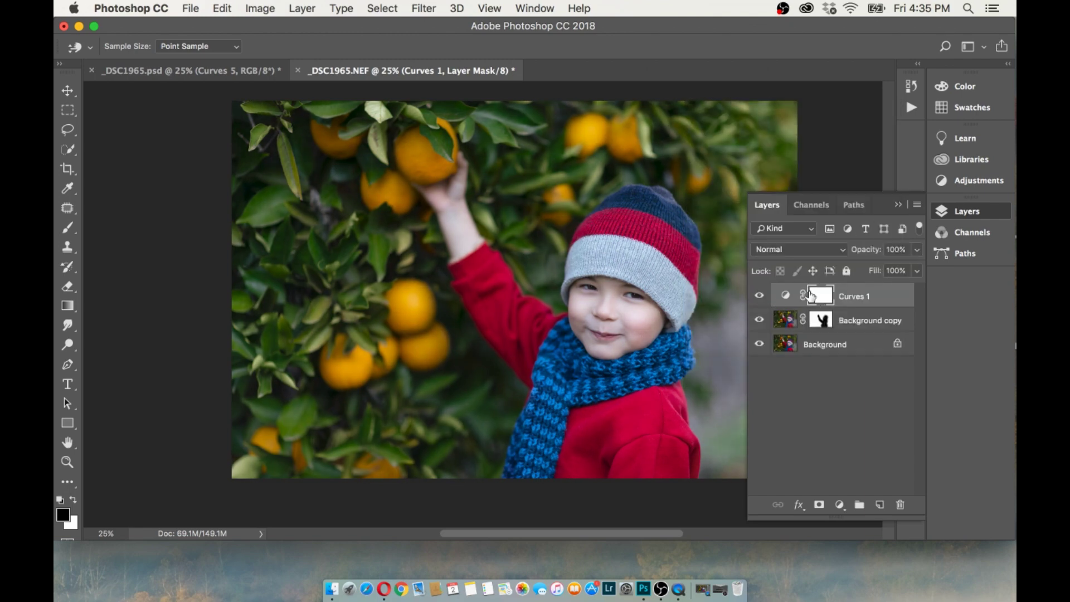
Step: Invert the Curves mask to black and paint white to reveal brightening on the boy's face
{"action": "key", "text": "b"}
{"action": "key", "text": "ctrl+i"}
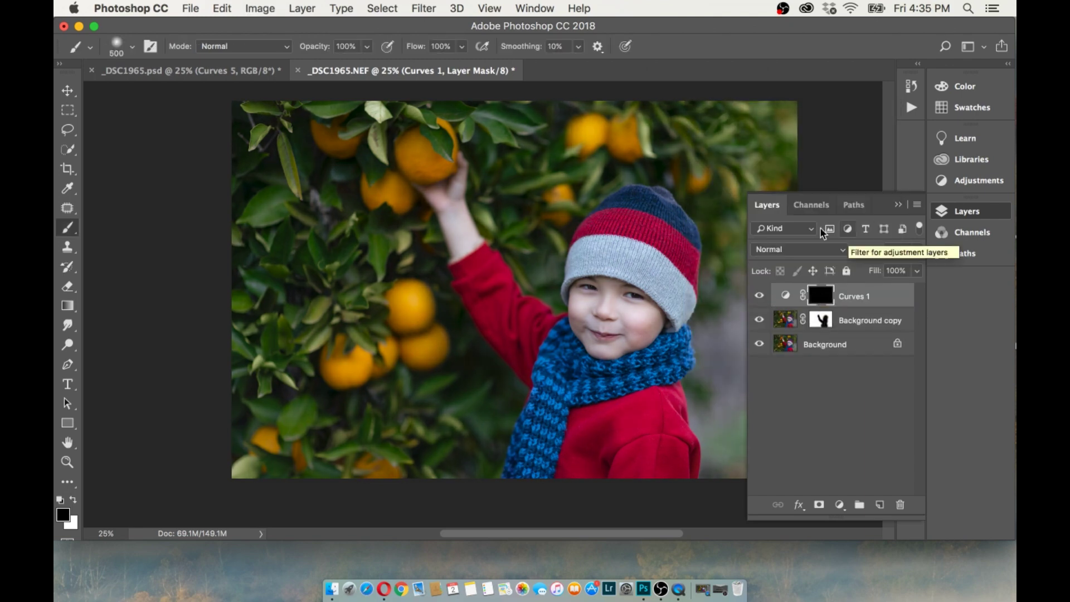
{"action": "left_click", "coordinate": [73, 501]}
{"action": "key", "text": "bracketright"}
{"action": "key", "text": "bracketright"}
{"action": "key", "text": "bracketright"}
{"action": "key", "text": "bracketright"}
{"action": "key", "text": "bracketright"}
{"action": "key", "text": "bracketright"}
{"action": "key", "text": "bracketright"}
{"action": "key", "text": "bracketright"}
{"action": "key", "text": "bracketright"}
{"action": "key", "text": "bracketright"}
{"action": "key", "text": "bracketright"}
{"action": "key", "text": "bracketright"}
{"action": "key", "text": "bracketright"}
{"action": "key", "text": "bracketright"}
{"action": "key", "text": "bracketright"}
{"action": "key", "text": "bracketright"}
{"action": "key", "text": "bracketright"}
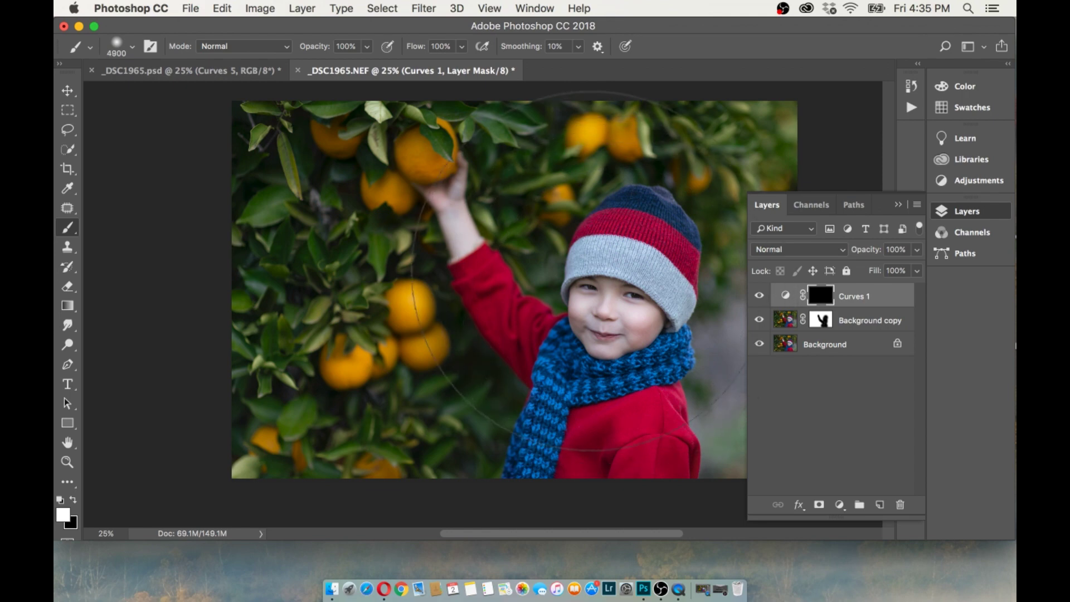
{"action": "left_click", "coordinate": [580, 268]}
{"action": "left_click", "coordinate": [756, 300]}
{"action": "left_click", "coordinate": [756, 301]}
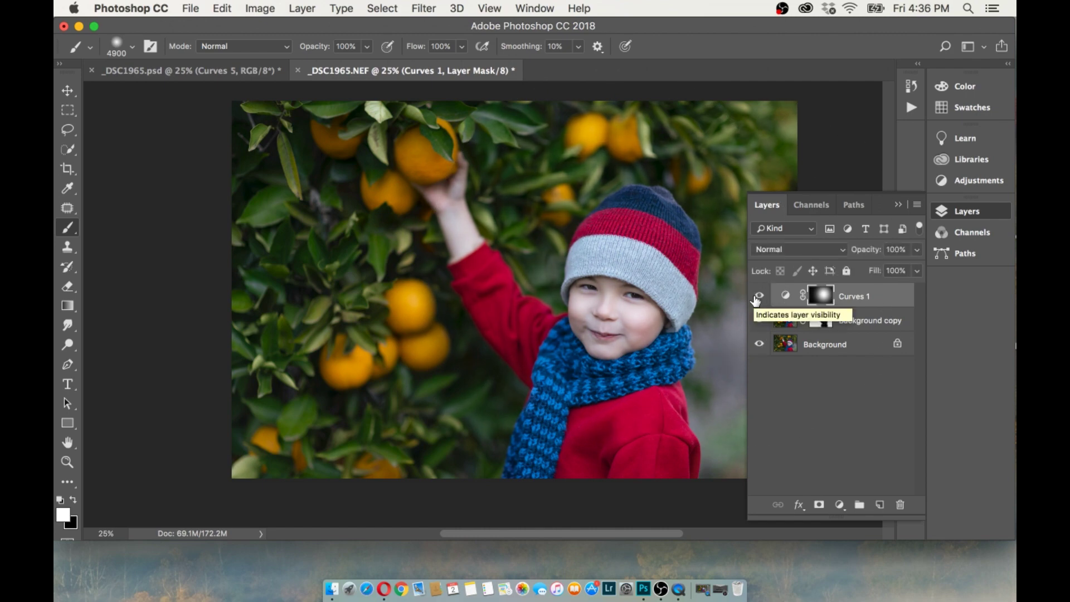
{"action": "left_click", "coordinate": [840, 505]}
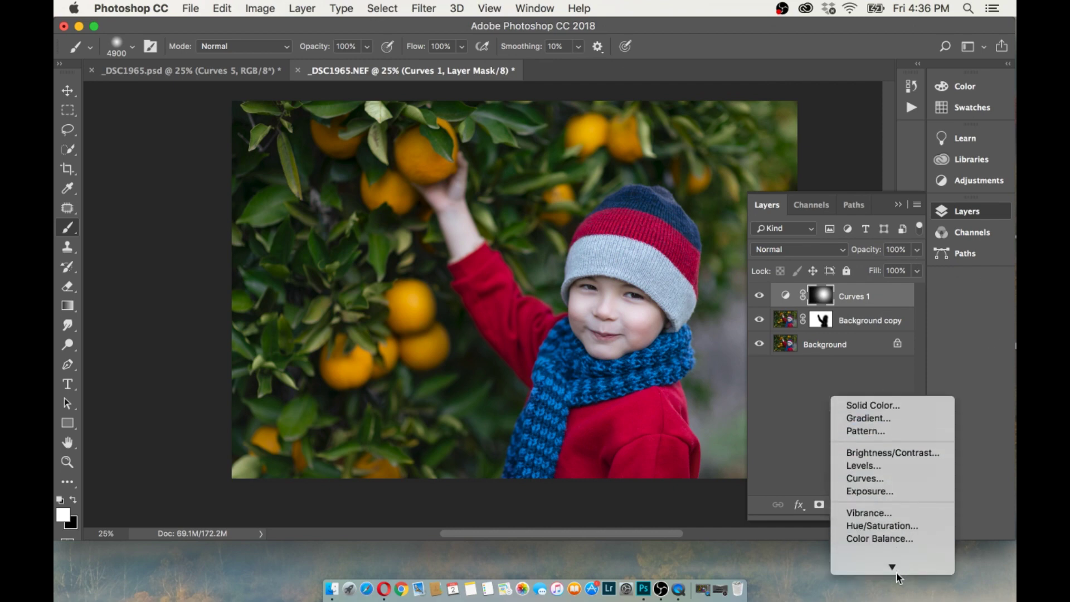
Step: Add a Levels adjustment layer with the output black level raised to 8
{"action": "left_click", "coordinate": [861, 378]}
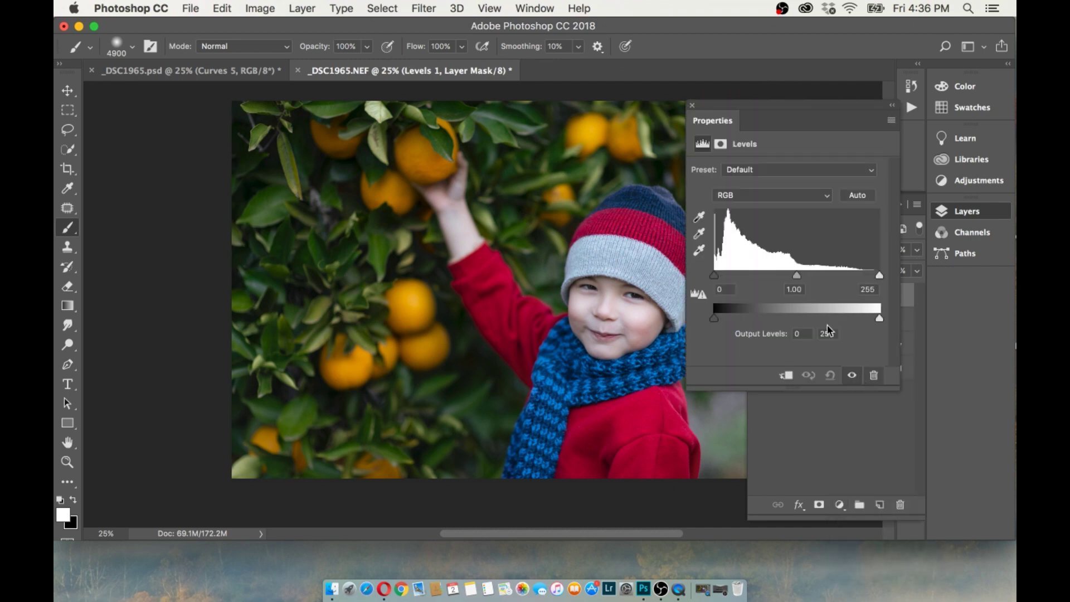
{"action": "left_click_drag", "start_coordinate": [716, 322], "coordinate": [719, 323]}
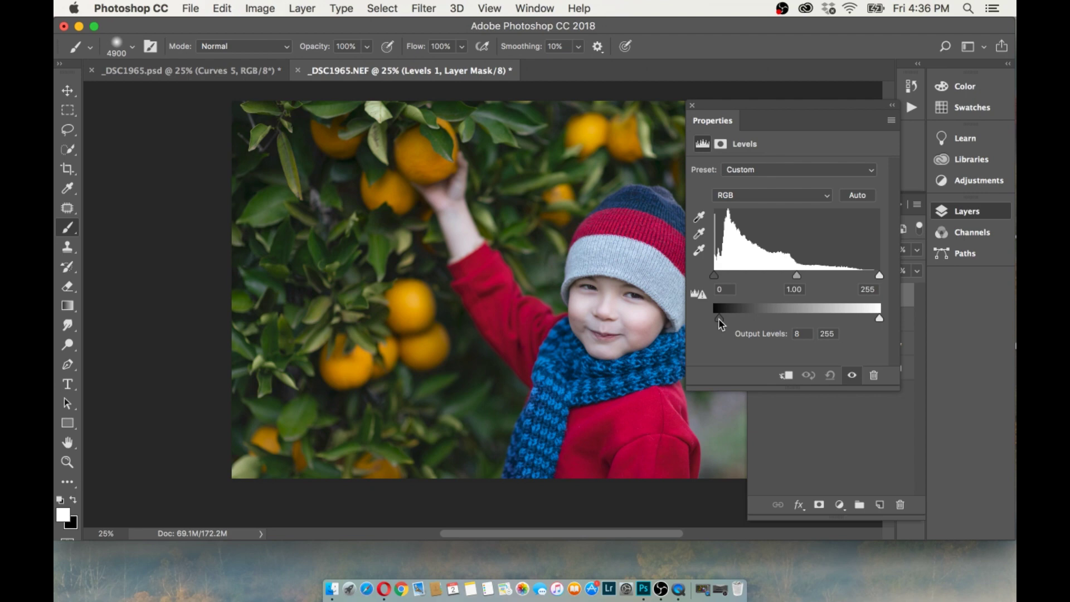
{"action": "left_click", "coordinate": [692, 105]}
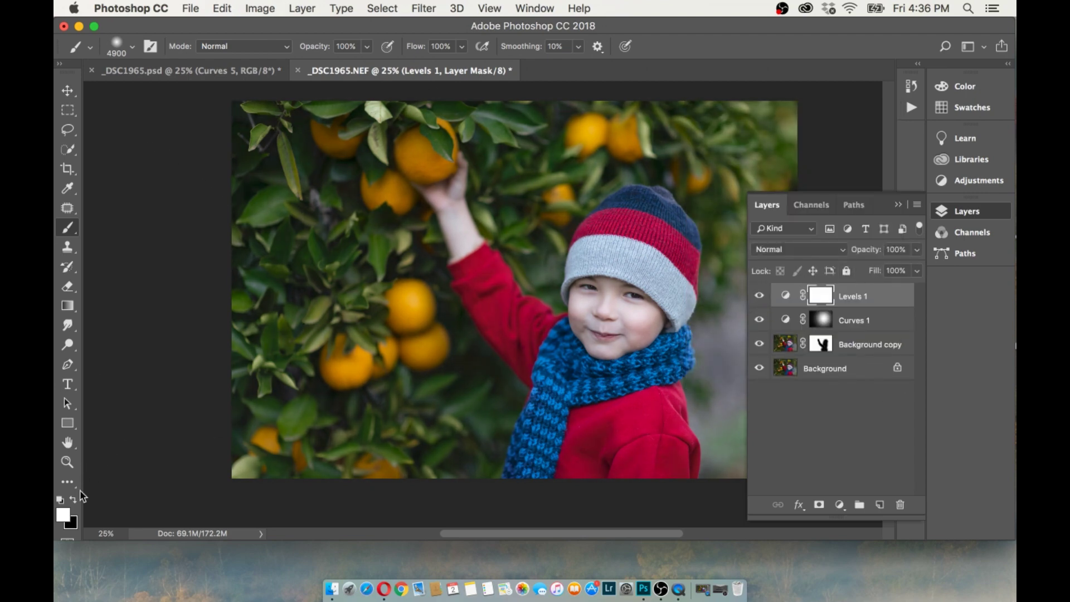
Step: Paint the Levels mask black at 22% brush opacity over the boy's face, scarf and sweater
{"action": "left_click", "coordinate": [366, 46]}
{"action": "left_click_drag", "start_coordinate": [365, 66], "coordinate": [312, 65]}
{"action": "key", "text": "bracketleft"}
{"action": "key", "text": "bracketleft"}
{"action": "key", "text": "bracketleft"}
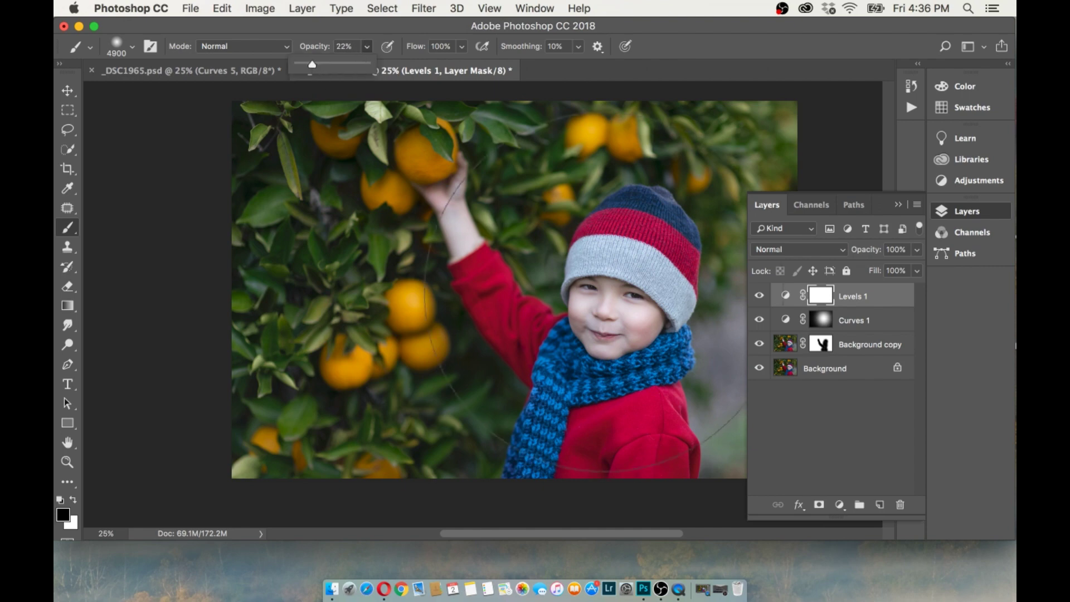
{"action": "key", "text": "bracketleft"}
{"action": "key", "text": "bracketleft"}
{"action": "key", "text": "bracketleft"}
{"action": "key", "text": "bracketleft"}
{"action": "key", "text": "bracketleft"}
{"action": "key", "text": "bracketleft"}
{"action": "key", "text": "bracketleft"}
{"action": "key", "text": "bracketleft"}
{"action": "key", "text": "bracketleft"}
{"action": "key", "text": "bracketleft"}
{"action": "key", "text": "bracketleft"}
{"action": "key", "text": "bracketleft"}
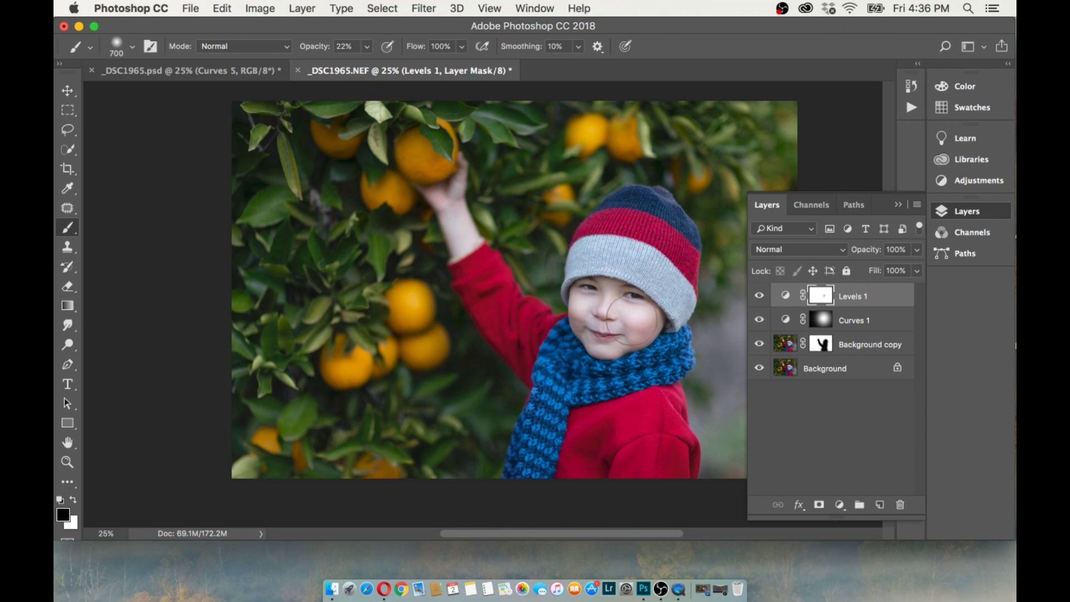
{"action": "left_click_drag", "start_coordinate": [632, 315], "coordinate": [593, 318]}
{"action": "left_click", "coordinate": [624, 220]}
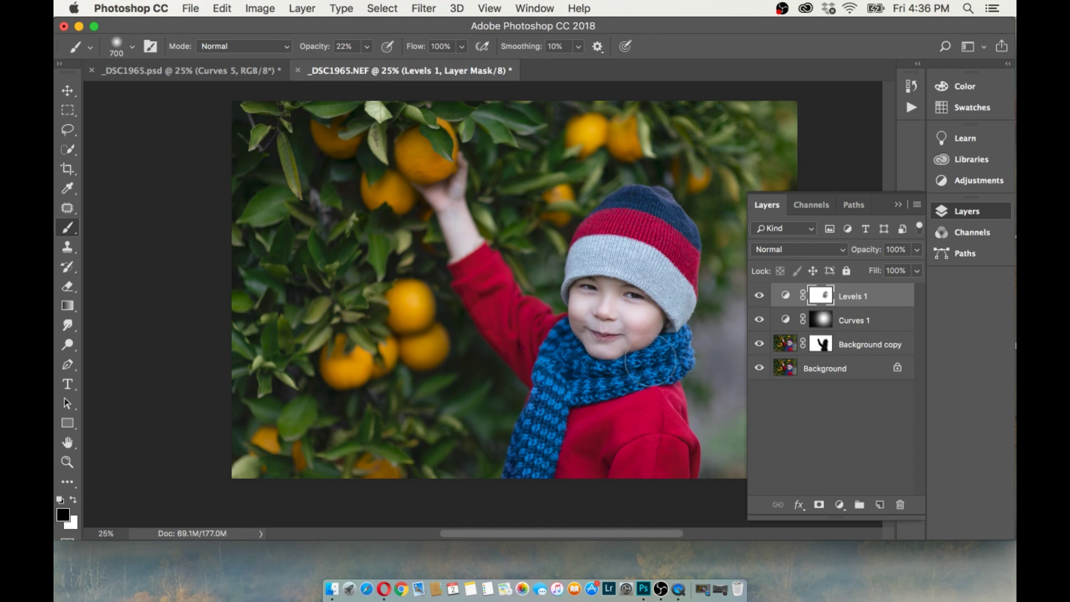
{"action": "mouse_move", "coordinate": [555, 388]}
{"action": "left_mouse_down"}
{"action": "mouse_move", "coordinate": [582, 390]}
{"action": "mouse_move", "coordinate": [513, 334]}
{"action": "mouse_move", "coordinate": [455, 218]}
{"action": "left_mouse_up"}
{"action": "left_click_drag", "start_coordinate": [627, 393], "coordinate": [575, 363]}
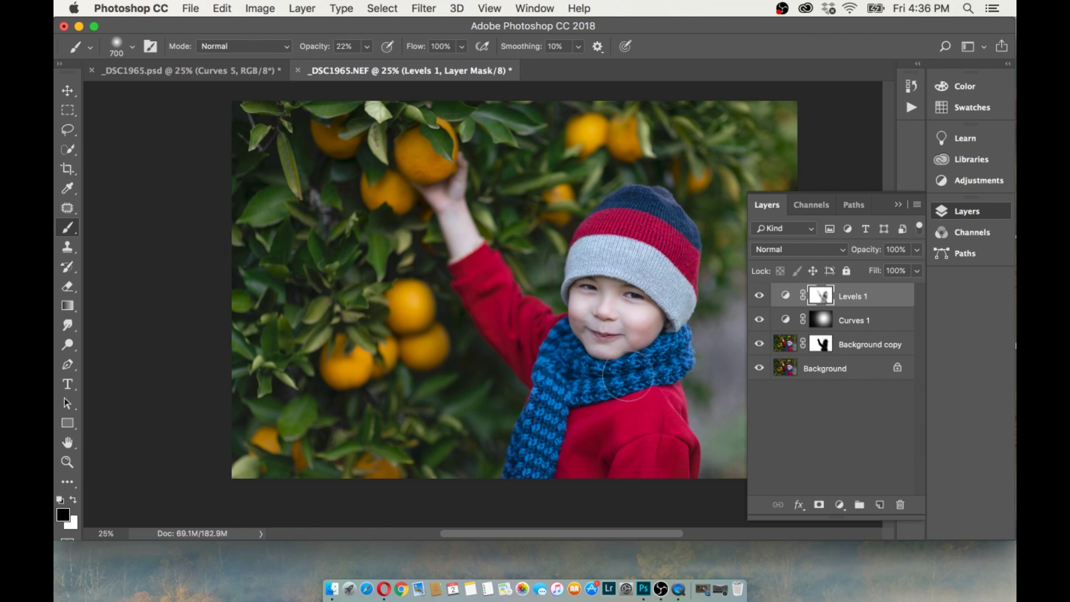
{"action": "left_click", "coordinate": [839, 506]}
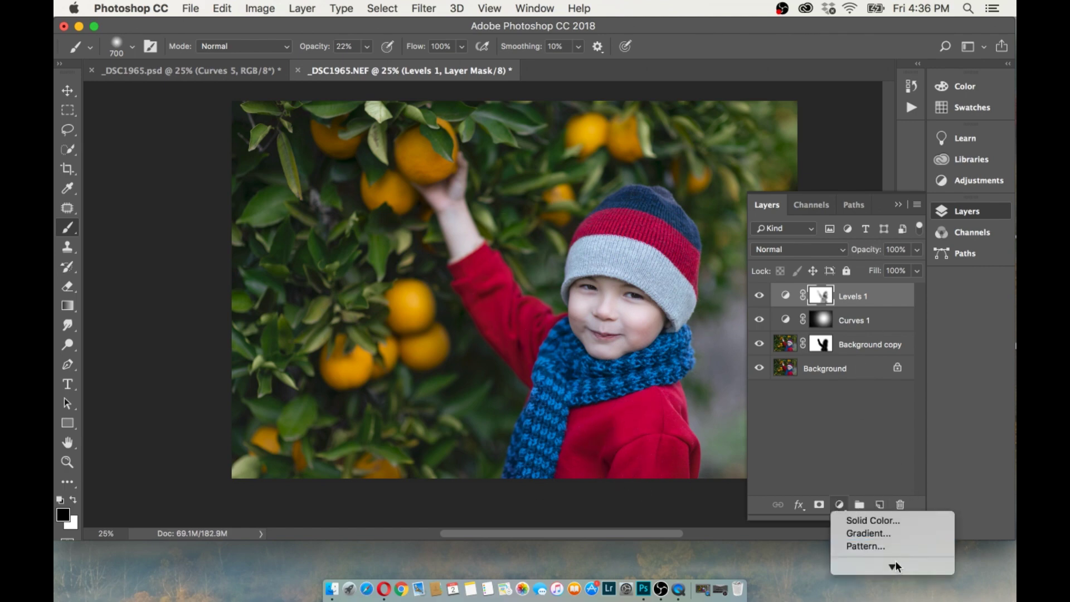
Step: Add Curves 2, pulling a midtone point down and lifting the black endpoint slightly
{"action": "left_click", "coordinate": [857, 382]}
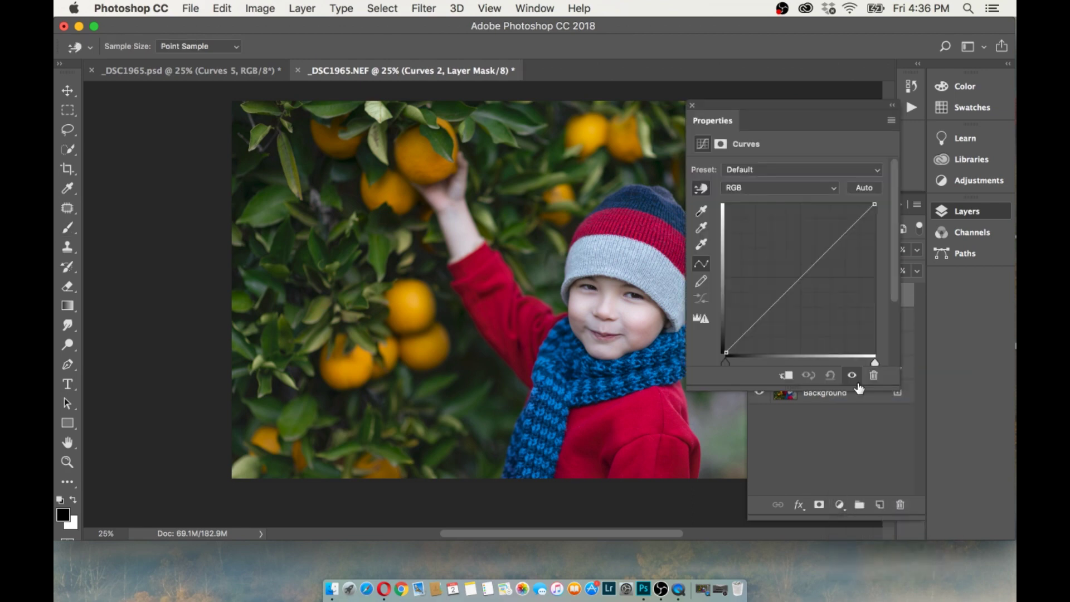
{"action": "left_click_drag", "start_coordinate": [757, 322], "coordinate": [759, 328]}
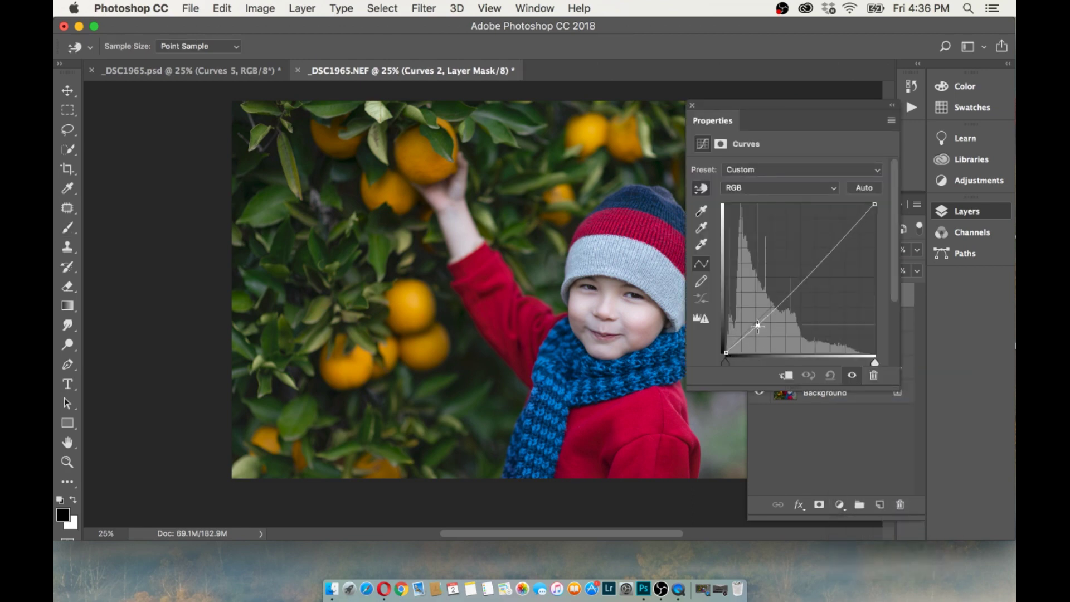
{"action": "scroll", "coordinate": [889, 328], "scroll_direction": "down", "scroll_amount": 3}
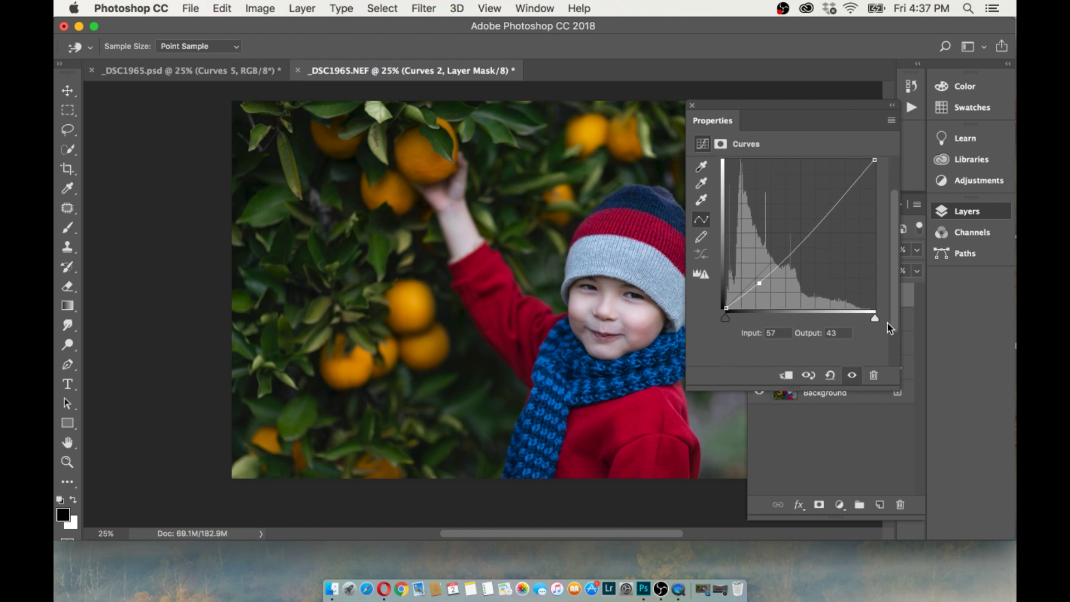
{"action": "left_click_drag", "start_coordinate": [726, 308], "coordinate": [722, 302]}
{"action": "left_click", "coordinate": [693, 105]}
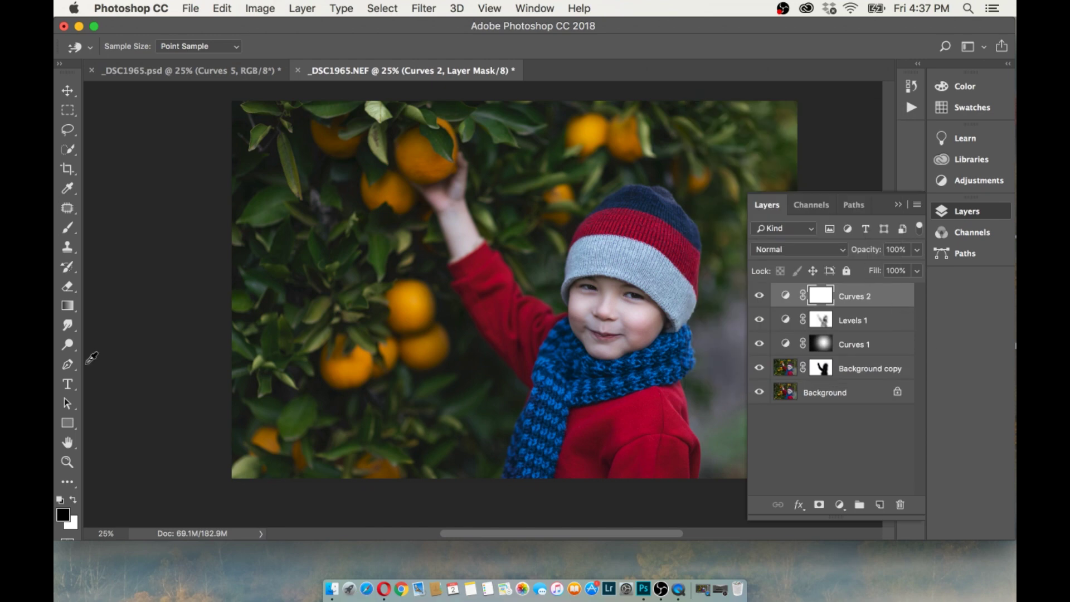
{"action": "left_click", "coordinate": [68, 229]}
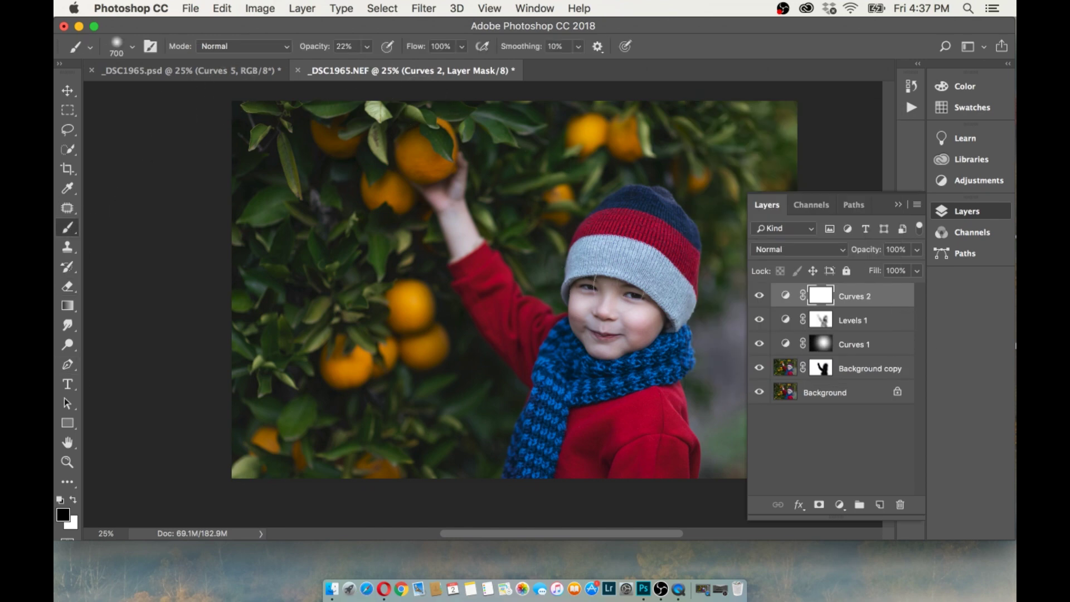
Step: Set brush opacity to 50% and paint Curves 2's darkening off the boy's face
{"action": "key", "text": "bracketright"}
{"action": "key", "text": "bracketright"}
{"action": "key", "text": "bracketright"}
{"action": "key", "text": "bracketright"}
{"action": "key", "text": "bracketright"}
{"action": "key", "text": "bracketright"}
{"action": "left_click", "coordinate": [367, 46]}
{"action": "left_click_drag", "start_coordinate": [372, 68], "coordinate": [386, 66]}
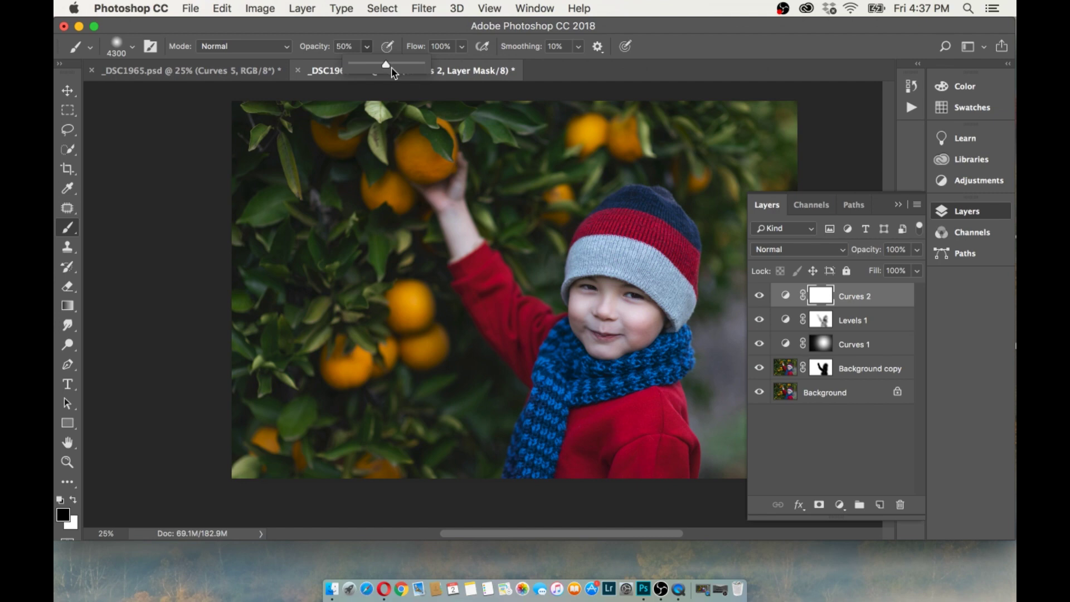
{"action": "left_click", "coordinate": [581, 306]}
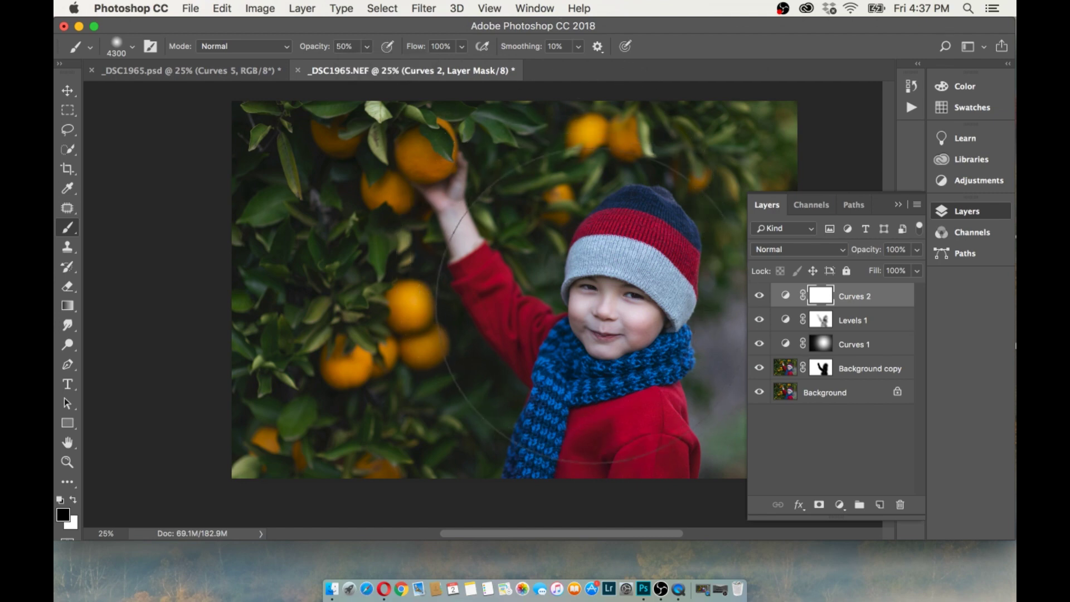
{"action": "left_click", "coordinate": [582, 306]}
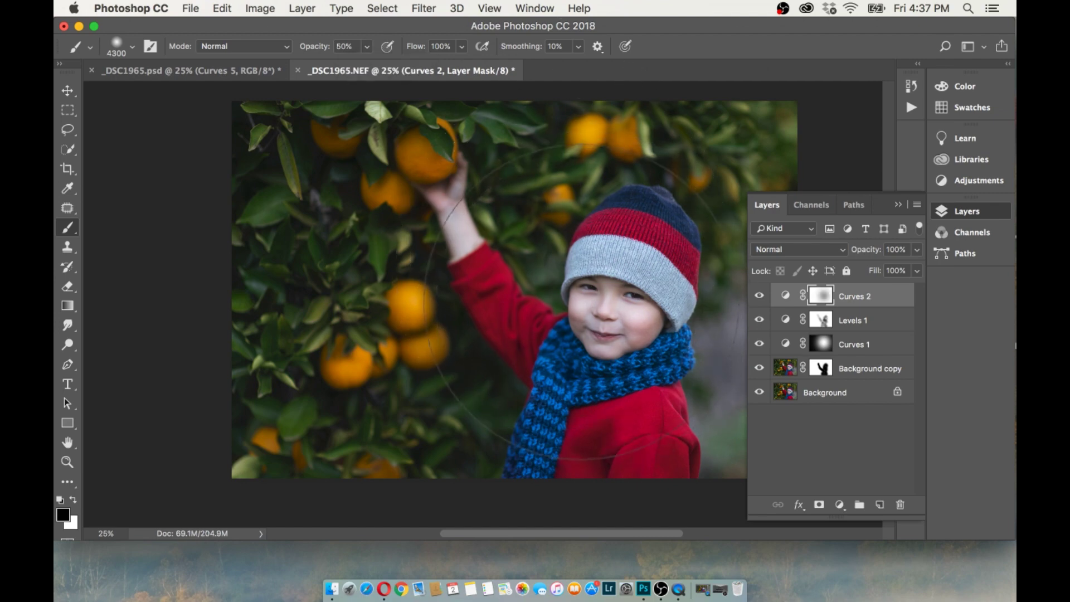
{"action": "key", "text": "bracketleft"}
{"action": "key", "text": "bracketleft"}
{"action": "key", "text": "bracketleft"}
{"action": "key", "text": "bracketleft"}
{"action": "key", "text": "bracketleft"}
{"action": "key", "text": "bracketleft"}
{"action": "key", "text": "bracketleft"}
{"action": "key", "text": "bracketleft"}
{"action": "key", "text": "bracketleft"}
{"action": "key", "text": "bracketleft"}
{"action": "key", "text": "bracketleft"}
{"action": "key", "text": "bracketleft"}
{"action": "key", "text": "bracketleft"}
{"action": "key", "text": "bracketleft"}
{"action": "key", "text": "bracketleft"}
{"action": "key", "text": "bracketleft"}
{"action": "key", "text": "bracketleft"}
{"action": "key", "text": "bracketleft"}
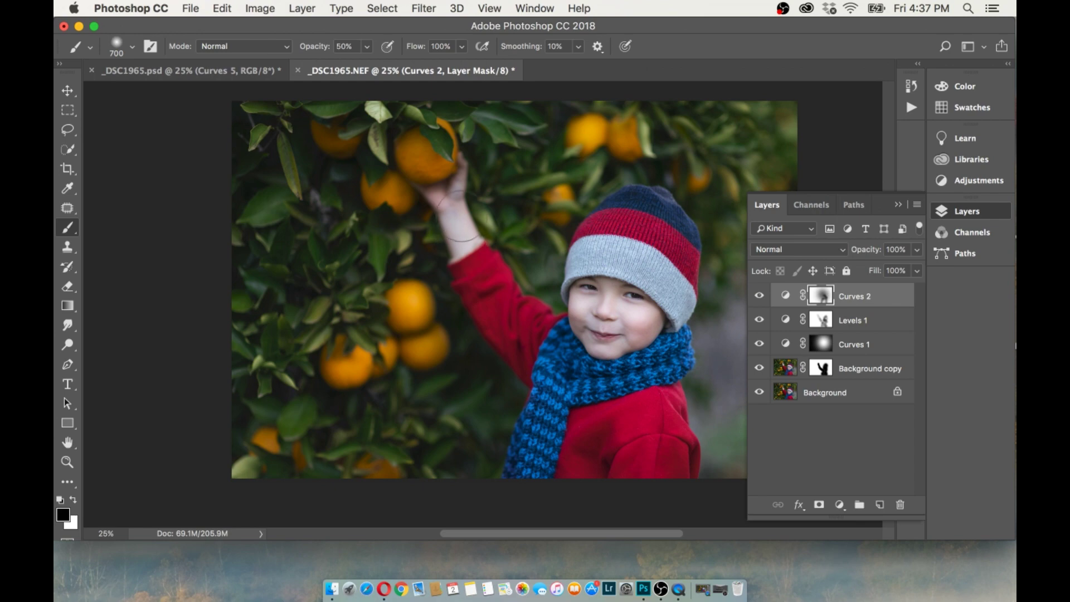
Step: Compare Curves 2 on and off, mask more of the face, and set opacity to 90%
{"action": "left_click", "coordinate": [759, 296]}
{"action": "left_click", "coordinate": [759, 296]}
{"action": "left_click", "coordinate": [759, 296]}
{"action": "left_click", "coordinate": [759, 297]}
{"action": "left_click", "coordinate": [759, 295]}
{"action": "left_click", "coordinate": [759, 296]}
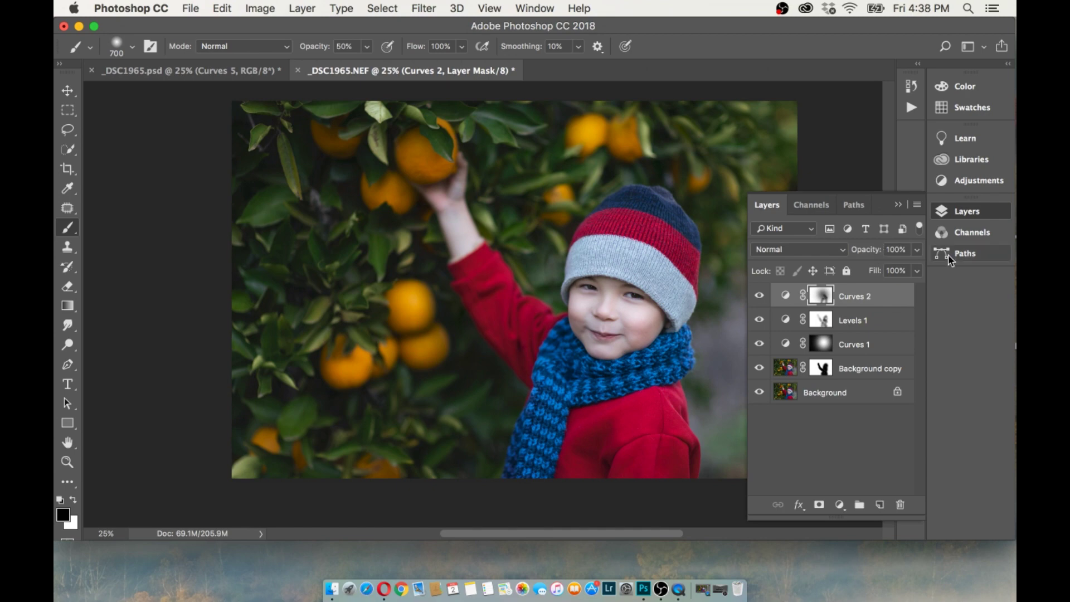
{"action": "key", "text": "bracketright"}
{"action": "key", "text": "bracketright"}
{"action": "key", "text": "bracketright"}
{"action": "key", "text": "bracketright"}
{"action": "key", "text": "bracketright"}
{"action": "key", "text": "bracketright"}
{"action": "key", "text": "bracketright"}
{"action": "key", "text": "bracketright"}
{"action": "key", "text": "bracketright"}
{"action": "key", "text": "bracketright"}
{"action": "key", "text": "bracketright"}
{"action": "key", "text": "bracketright"}
{"action": "key", "text": "bracketright"}
{"action": "key", "text": "bracketright"}
{"action": "key", "text": "bracketright"}
{"action": "key", "text": "bracketright"}
{"action": "key", "text": "bracketright"}
{"action": "key", "text": "bracketright"}
{"action": "key", "text": "bracketright"}
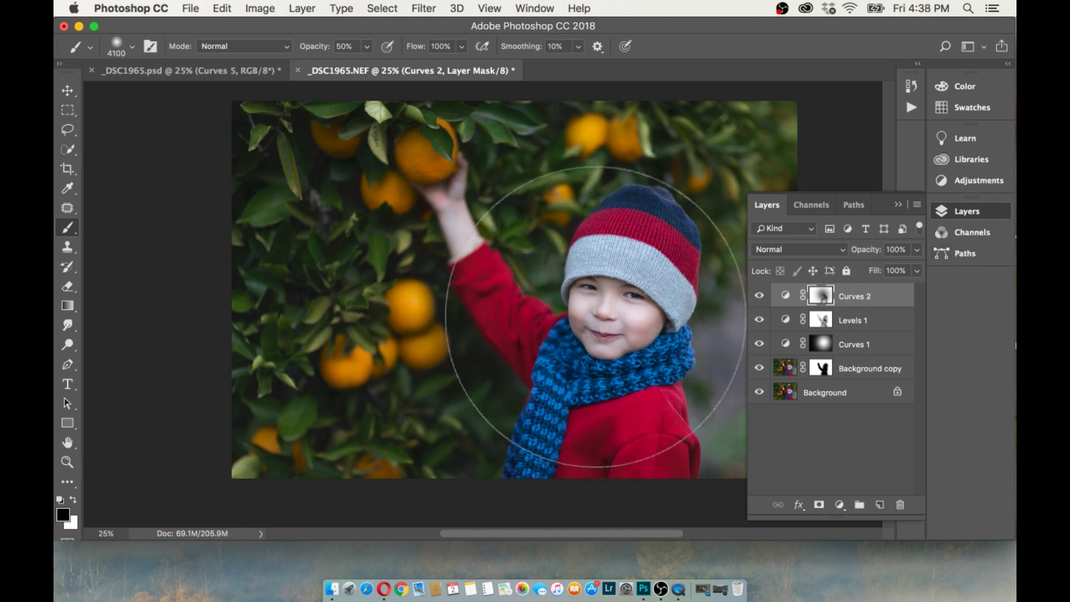
{"action": "left_click_drag", "start_coordinate": [596, 316], "coordinate": [735, 302]}
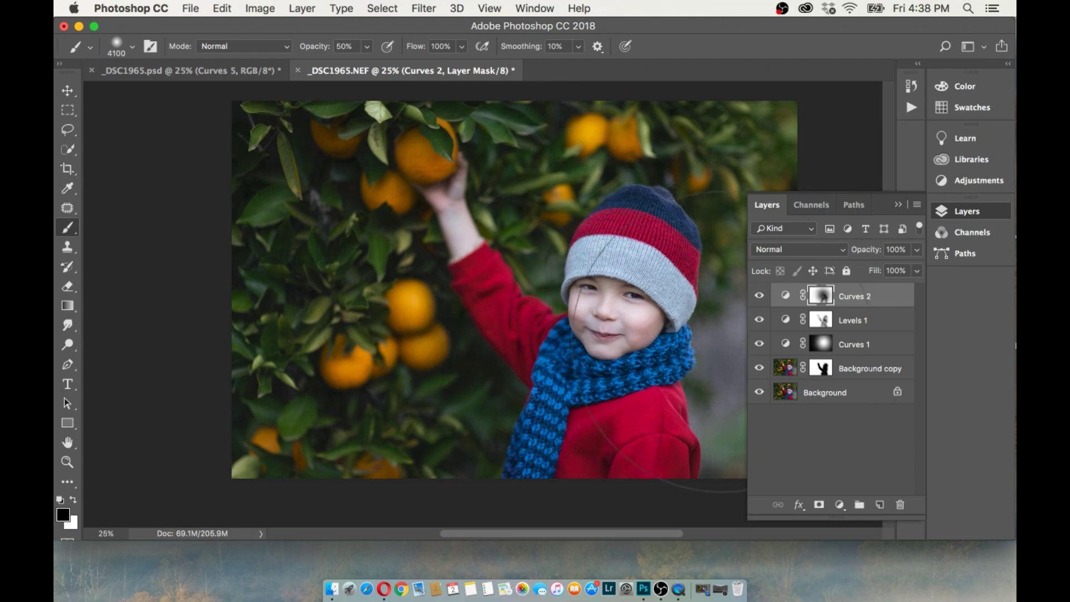
{"action": "left_click", "coordinate": [760, 298]}
{"action": "left_click", "coordinate": [758, 297]}
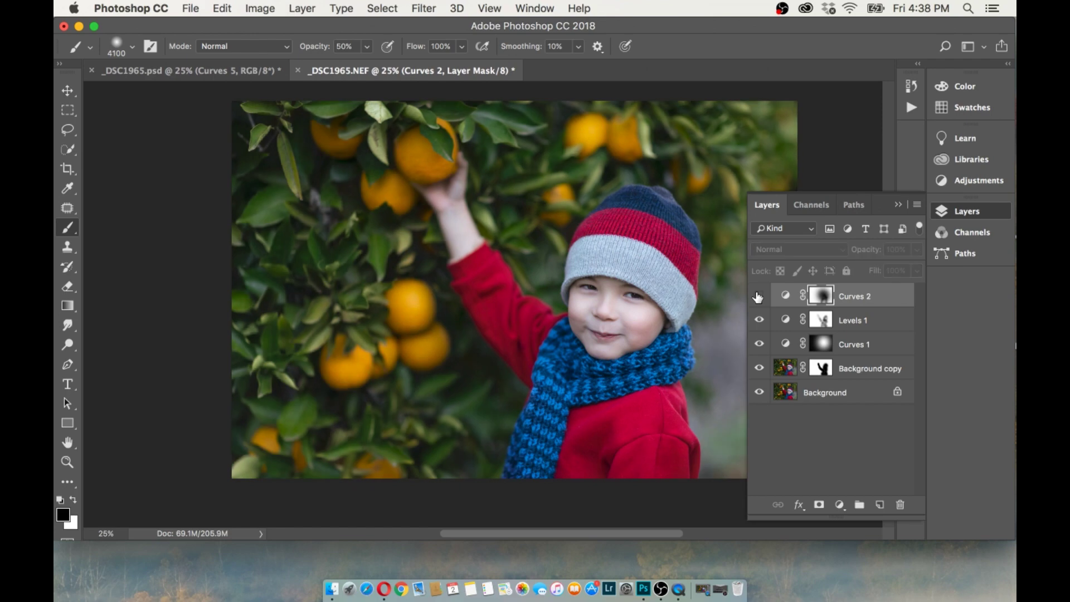
{"action": "left_click", "coordinate": [917, 250]}
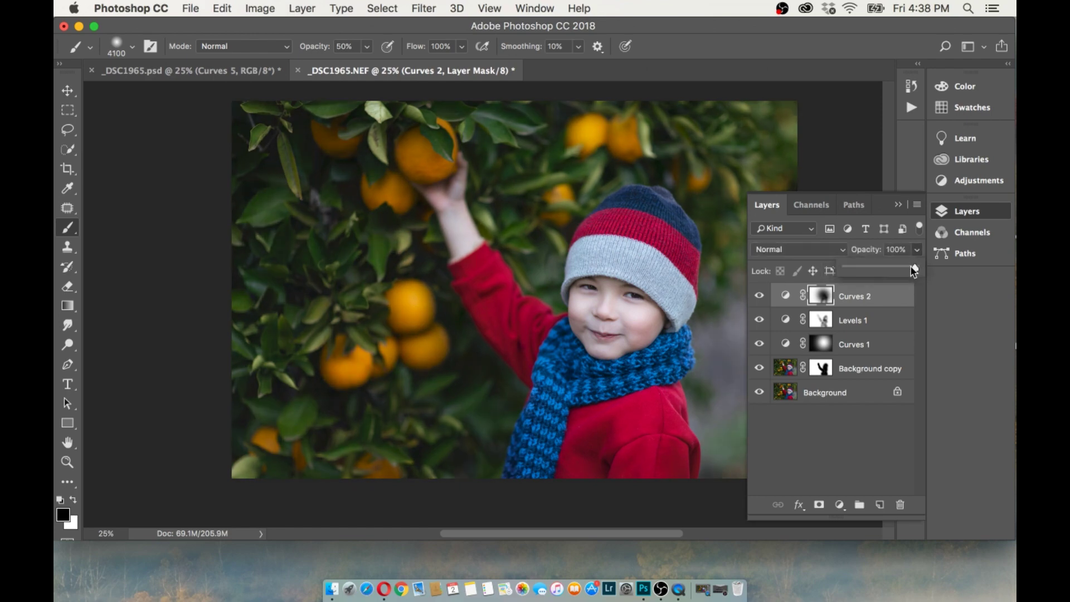
{"action": "left_click", "coordinate": [758, 297]}
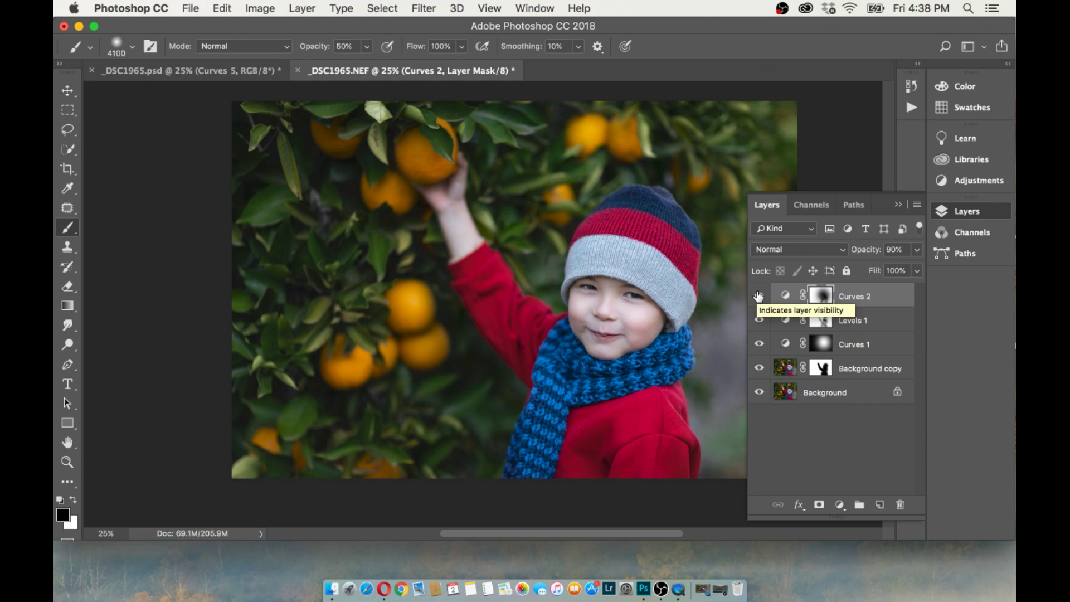
Step: Add a Curves 3 layer, compare it on and off, and set its opacity to about 70%
{"action": "left_click", "coordinate": [841, 510]}
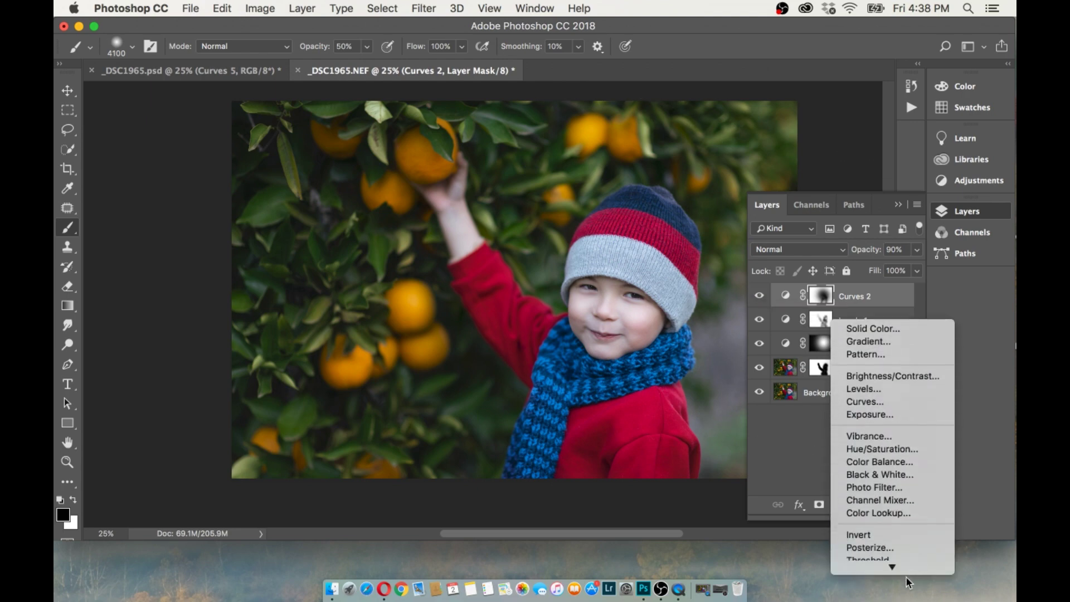
{"action": "left_click", "coordinate": [870, 383]}
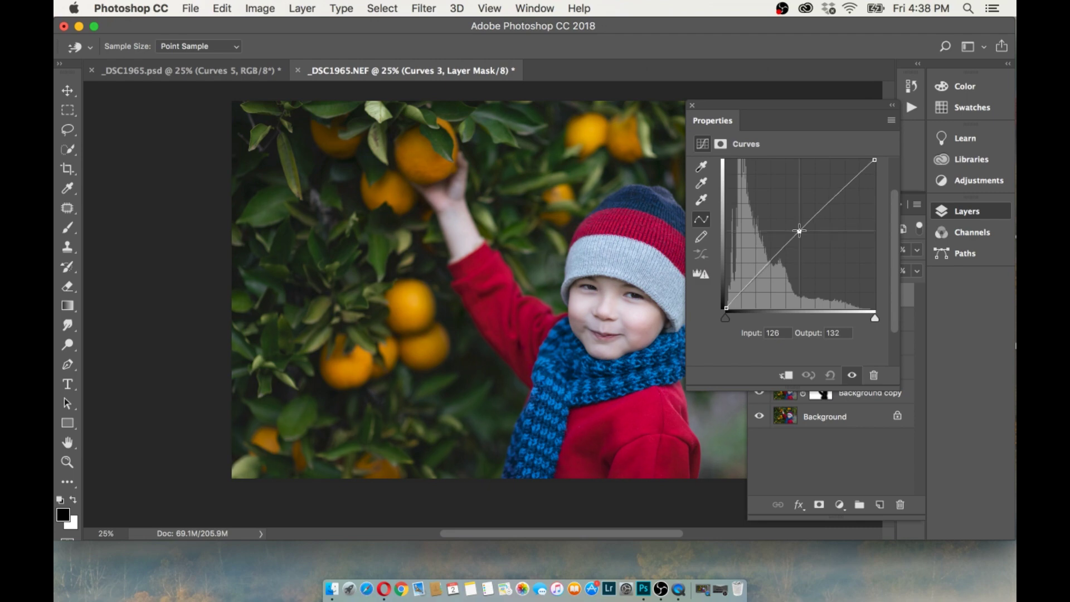
{"action": "left_click", "coordinate": [692, 105]}
{"action": "left_click", "coordinate": [759, 296]}
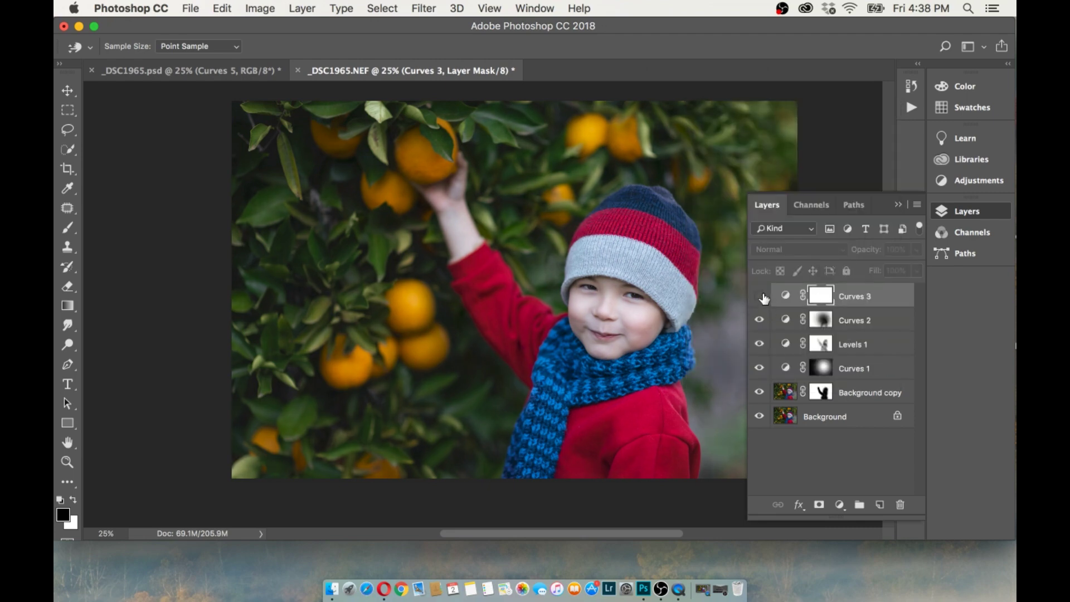
{"action": "left_click", "coordinate": [760, 296]}
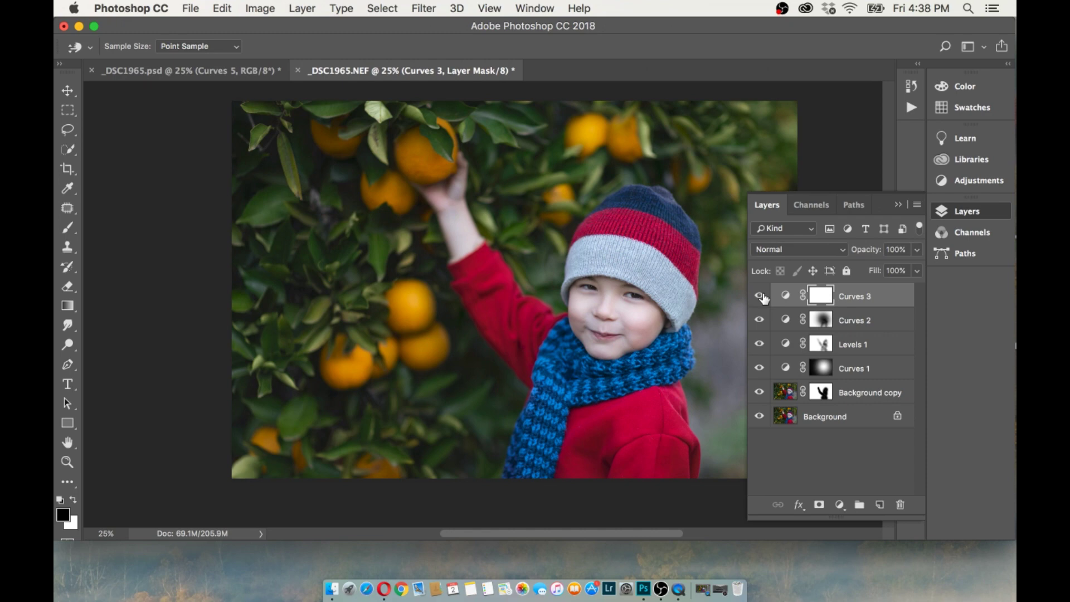
{"action": "left_click", "coordinate": [917, 252]}
{"action": "left_click_drag", "start_coordinate": [915, 269], "coordinate": [897, 270]}
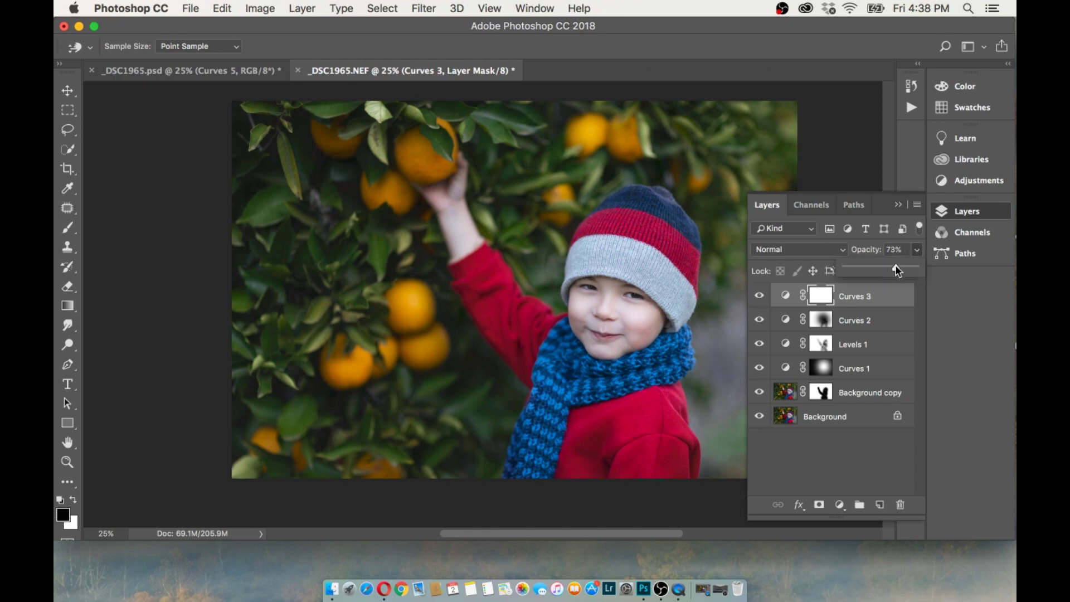
{"action": "left_click", "coordinate": [839, 505]}
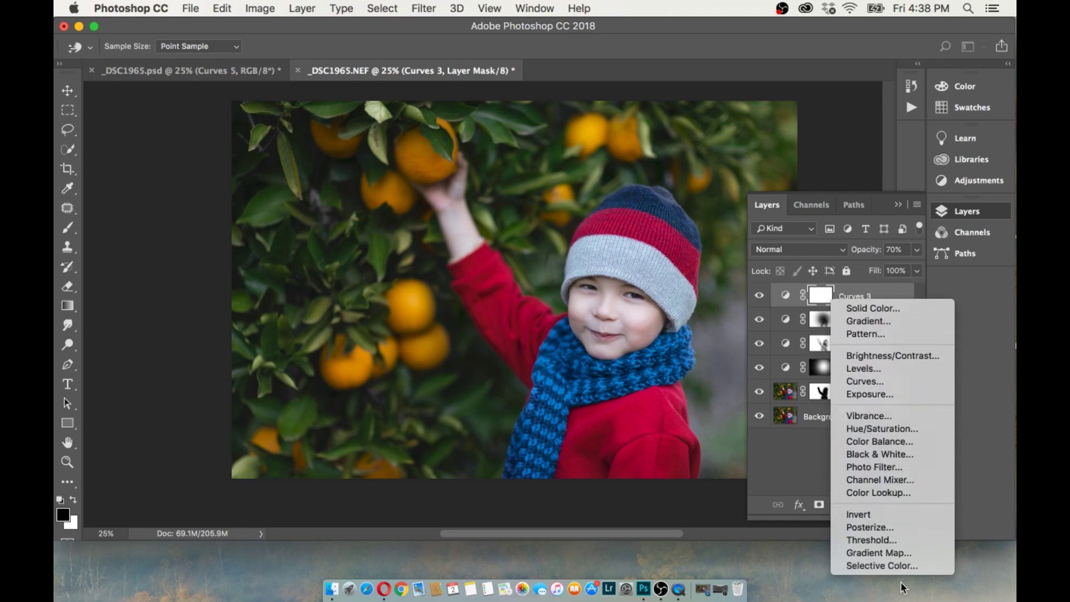
Step: Add a Hue/Saturation 1 layer with Saturation nudged up to +5
{"action": "left_click", "coordinate": [872, 429]}
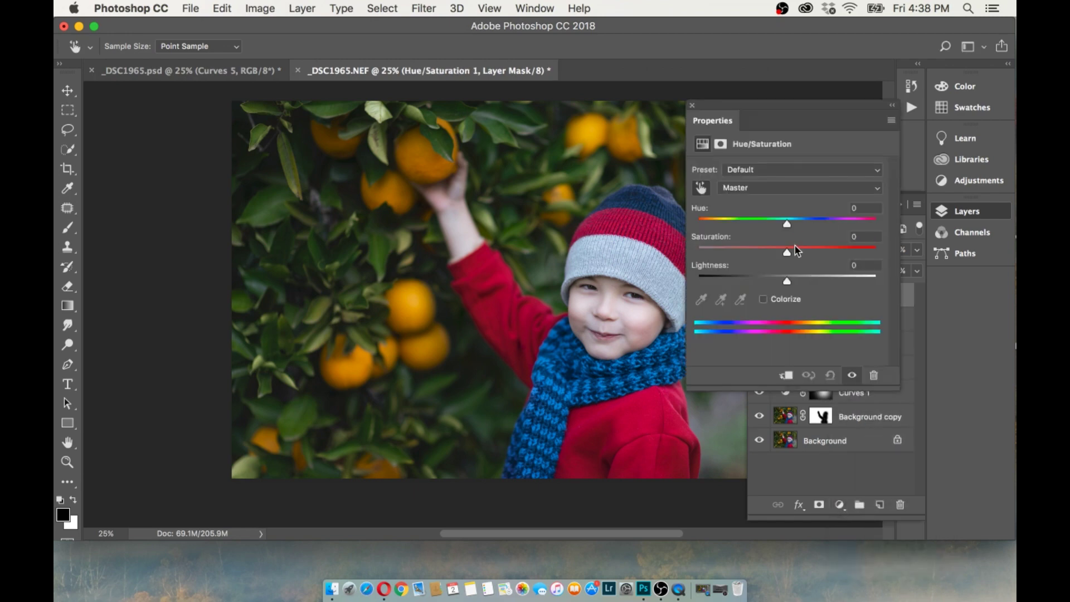
{"action": "left_click_drag", "start_coordinate": [787, 249], "coordinate": [793, 252]}
{"action": "left_click", "coordinate": [692, 107]}
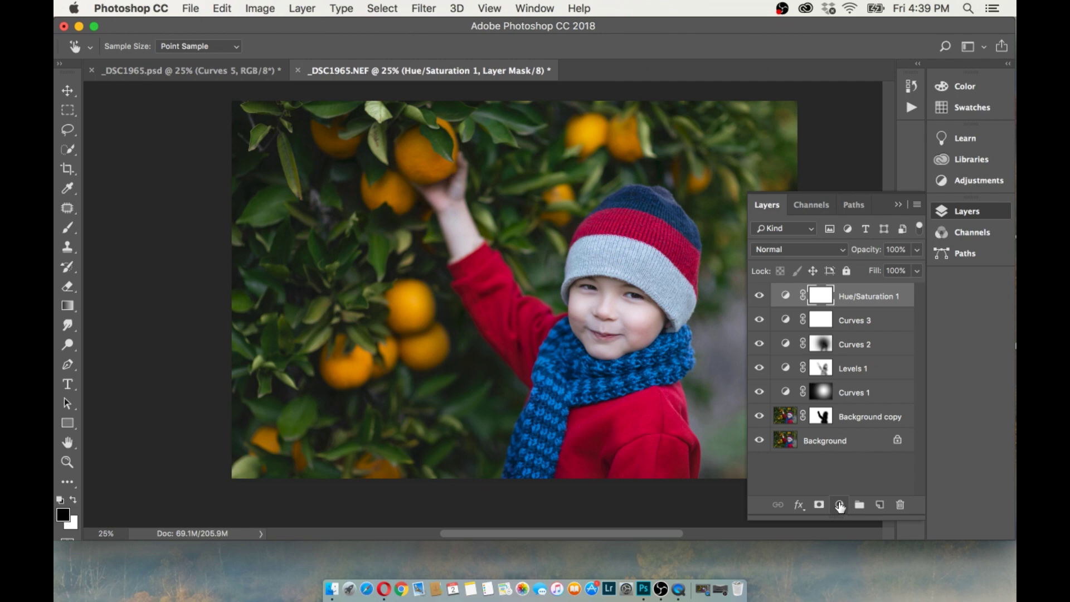
{"action": "left_click", "coordinate": [839, 504]}
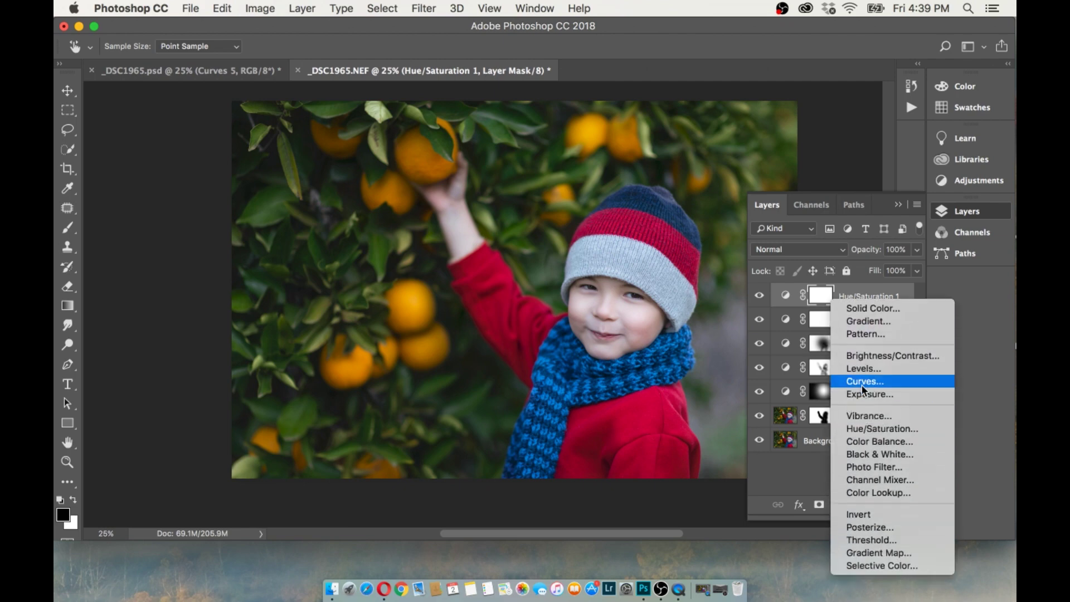
Step: Add Curves 4 with a midpoint control point and invert its mask to black
{"action": "left_click", "coordinate": [858, 381]}
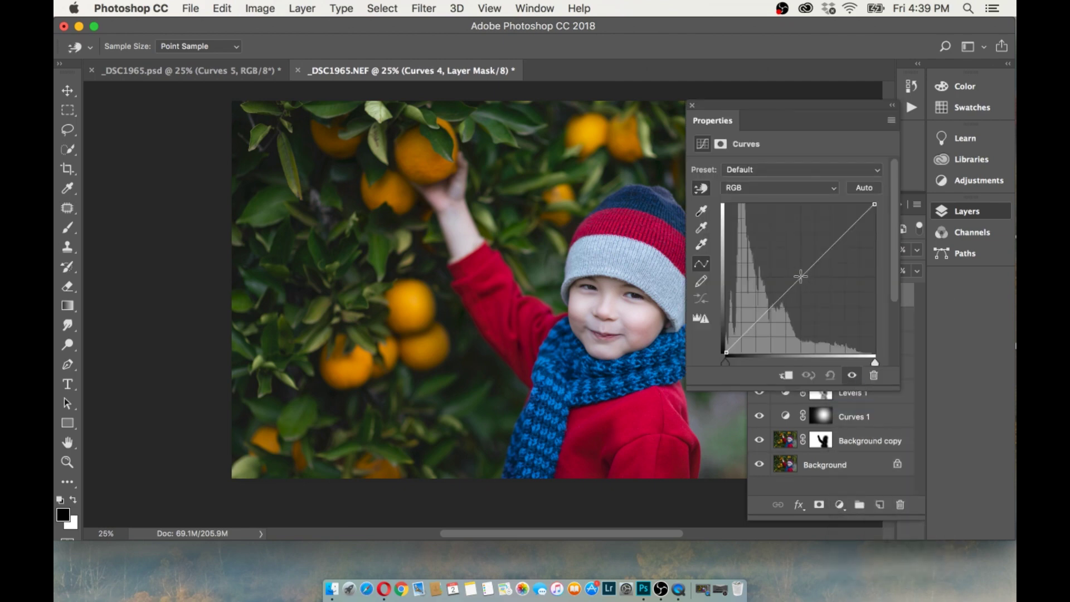
{"action": "left_click", "coordinate": [797, 274]}
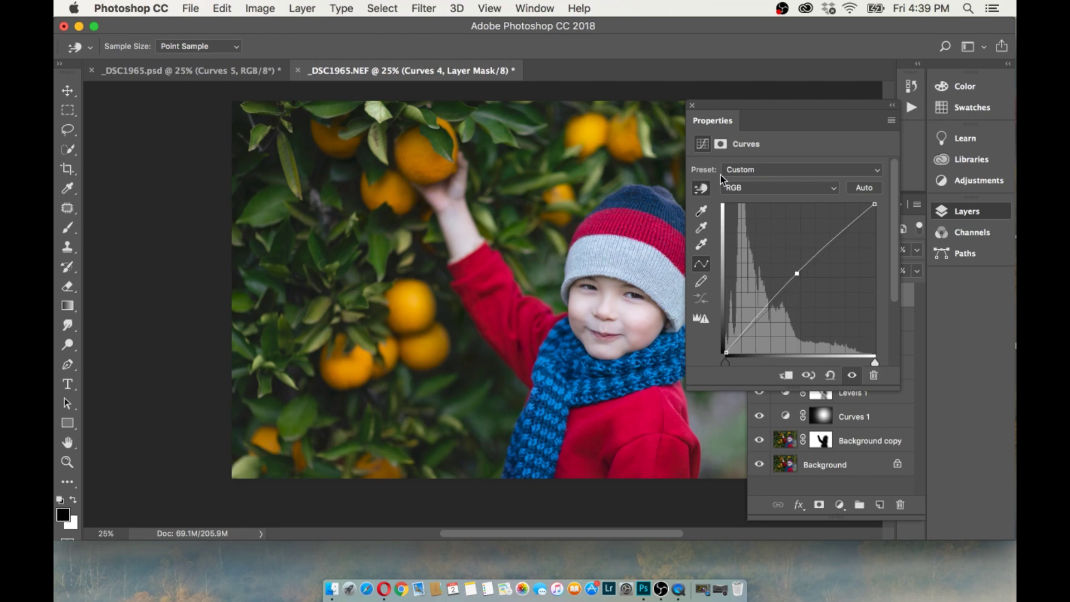
{"action": "left_click", "coordinate": [693, 106]}
{"action": "key", "text": "b"}
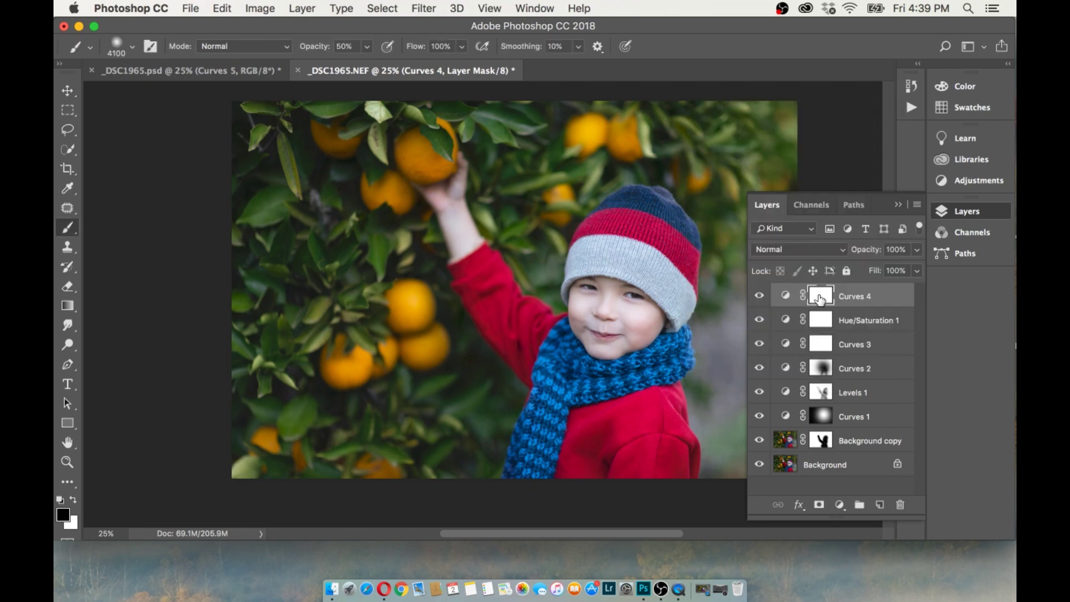
{"action": "key", "text": "ctrl+i"}
Step: Paint white with a small full-opacity brush near the boy's eye and set Curves 4 to 90%
{"action": "left_click", "coordinate": [73, 499]}
{"action": "left_click_drag", "start_coordinate": [367, 51], "coordinate": [412, 70]}
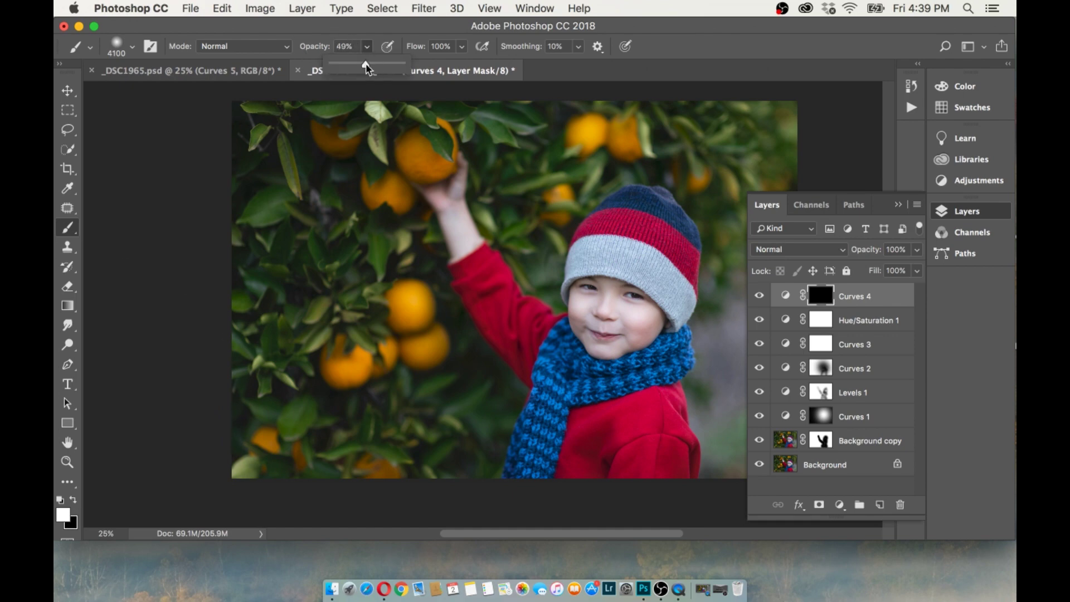
{"action": "key", "text": "bracketleft"}
{"action": "key", "text": "bracketleft"}
{"action": "key", "text": "bracketleft"}
{"action": "key", "text": "bracketleft"}
{"action": "key", "text": "bracketleft"}
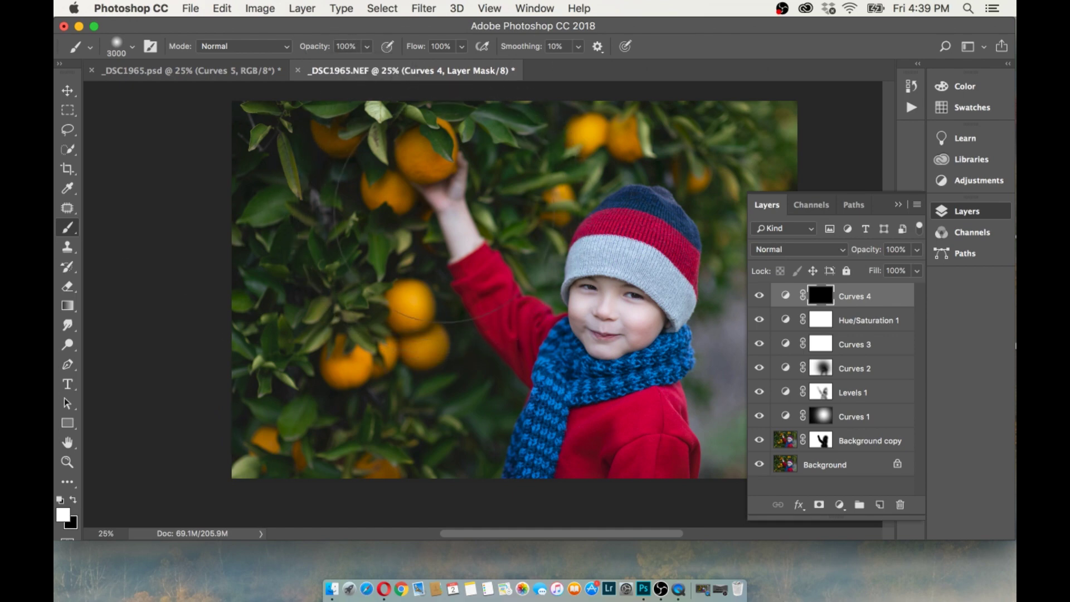
{"action": "key", "text": "["}
{"action": "key", "text": "["}
{"action": "key", "text": "["}
{"action": "left_click_drag", "start_coordinate": [613, 304], "coordinate": [635, 309]}
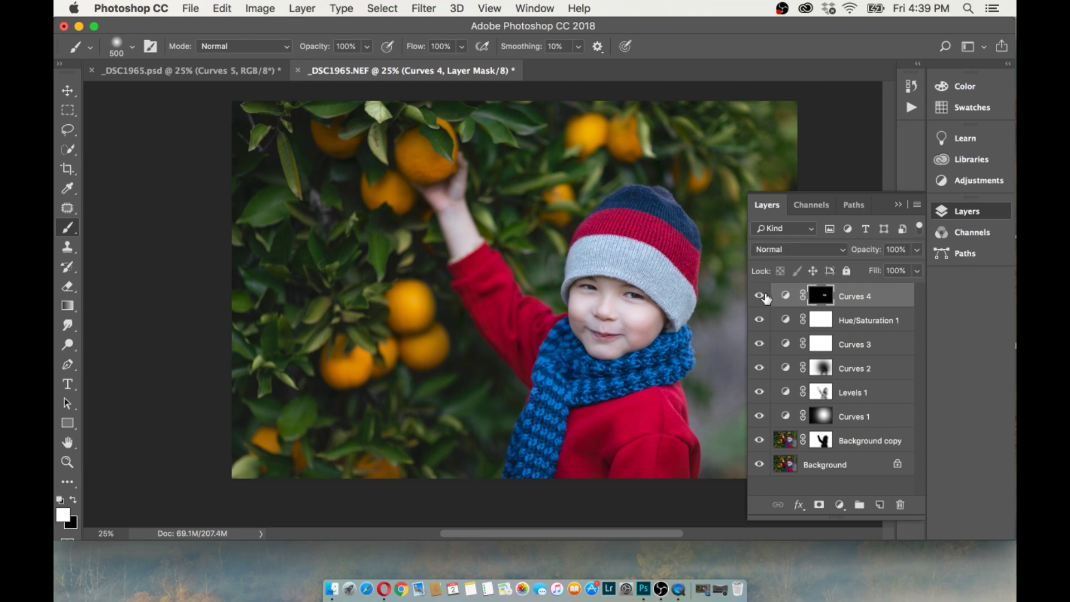
{"action": "left_click", "coordinate": [917, 271]}
{"action": "left_click_drag", "start_coordinate": [917, 271], "coordinate": [909, 271]}
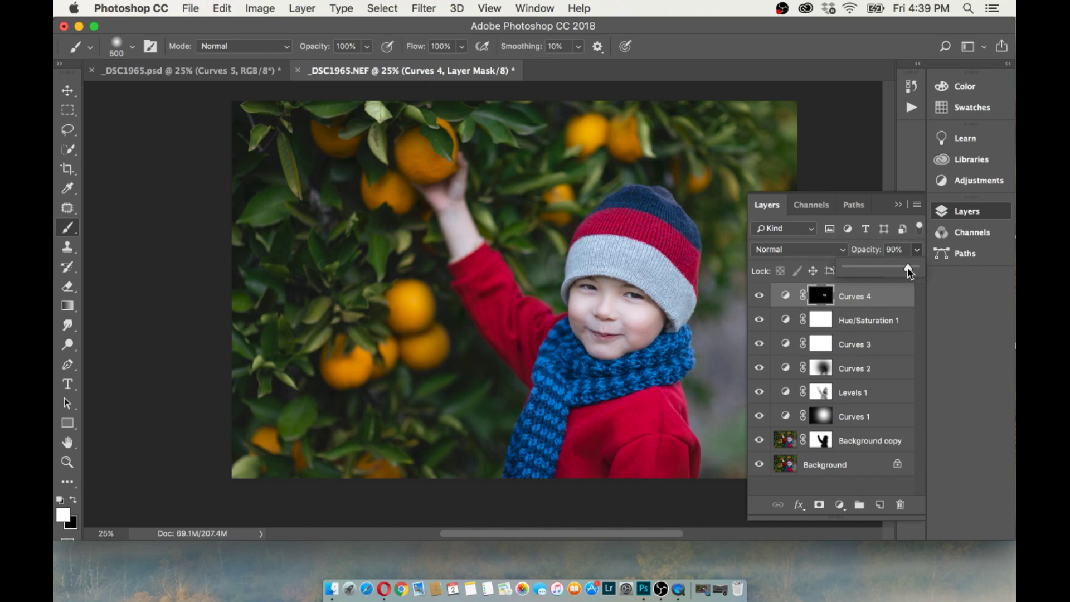
{"action": "left_click", "coordinate": [839, 504]}
Step: Add Selective Color 1 and adjust the Yellows' cyan, yellow and black sliders
{"action": "left_click", "coordinate": [871, 563]}
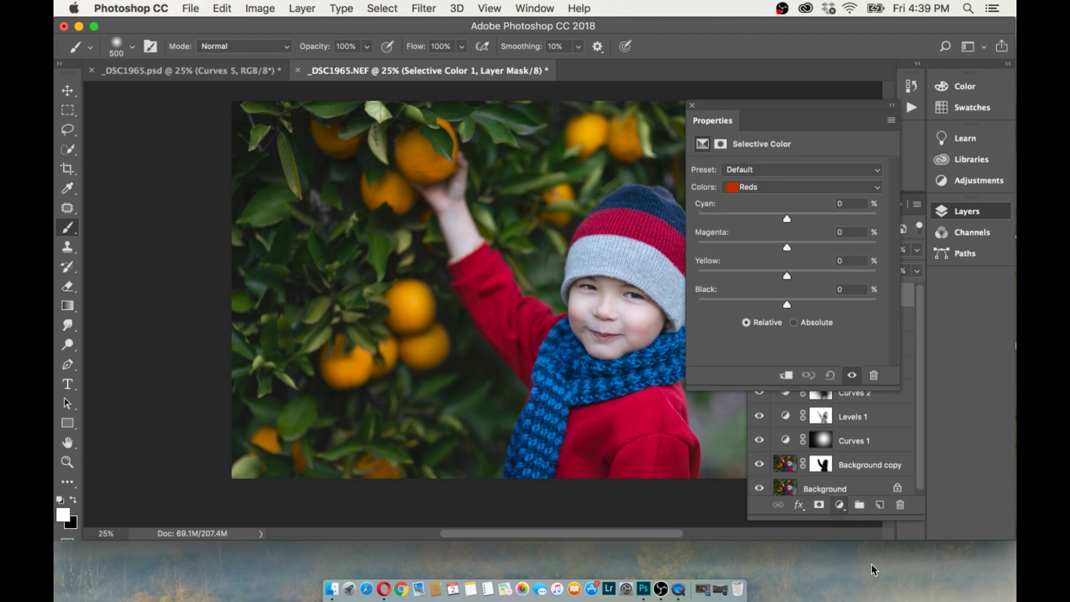
{"action": "left_click", "coordinate": [758, 187]}
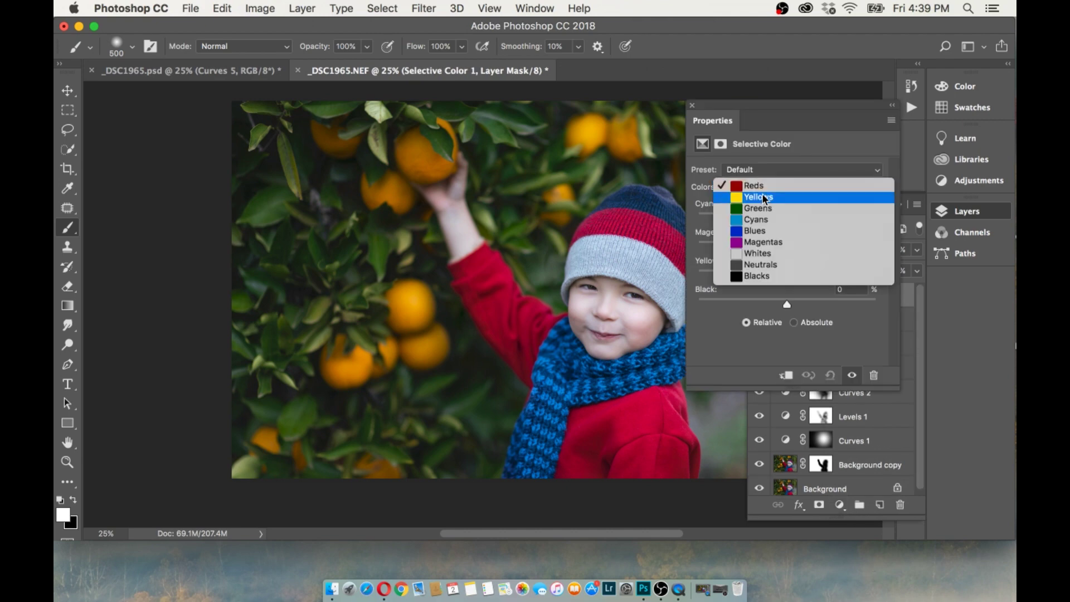
{"action": "mouse_move", "coordinate": [787, 218]}
{"action": "left_mouse_down"}
{"action": "mouse_move", "coordinate": [807, 221]}
{"action": "mouse_move", "coordinate": [815, 248]}
{"action": "left_mouse_up"}
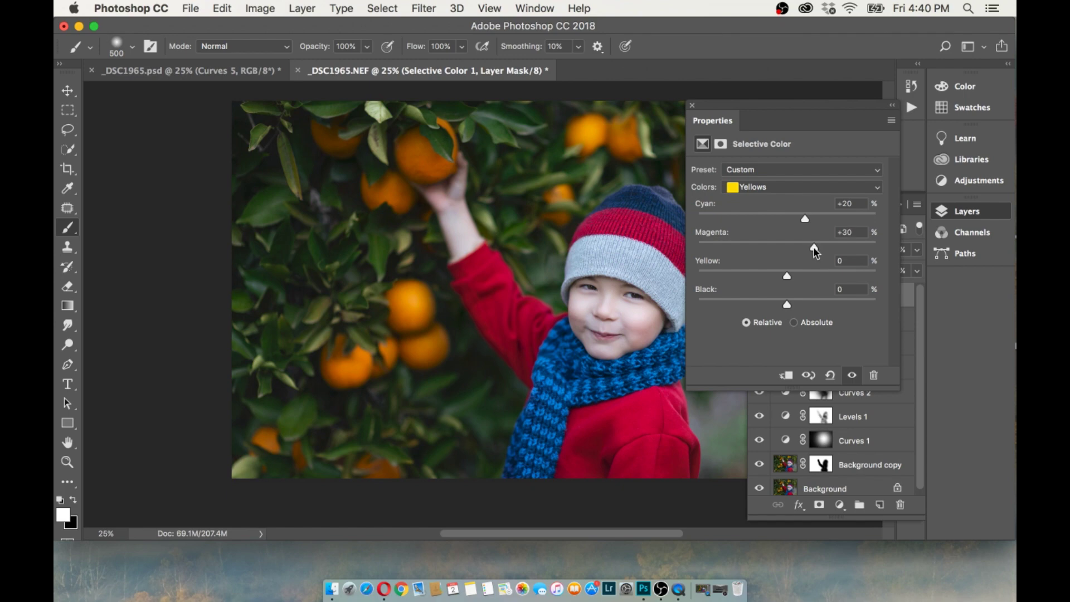
{"action": "left_click_drag", "start_coordinate": [787, 277], "coordinate": [779, 277]}
{"action": "left_click_drag", "start_coordinate": [787, 305], "coordinate": [791, 305]}
{"action": "left_click", "coordinate": [692, 105]}
Step: Compare Selective Color 1 on and off and set its opacity to 80%
{"action": "left_click", "coordinate": [760, 295]}
{"action": "left_click", "coordinate": [760, 295]}
{"action": "left_click", "coordinate": [760, 295]}
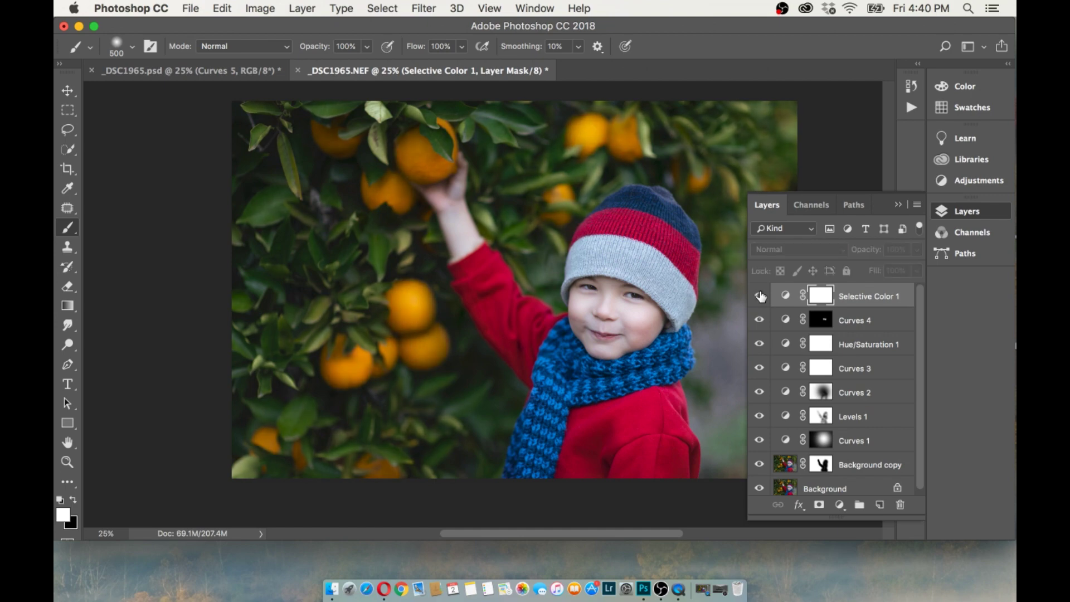
{"action": "left_click", "coordinate": [759, 295]}
{"action": "left_click", "coordinate": [917, 250]}
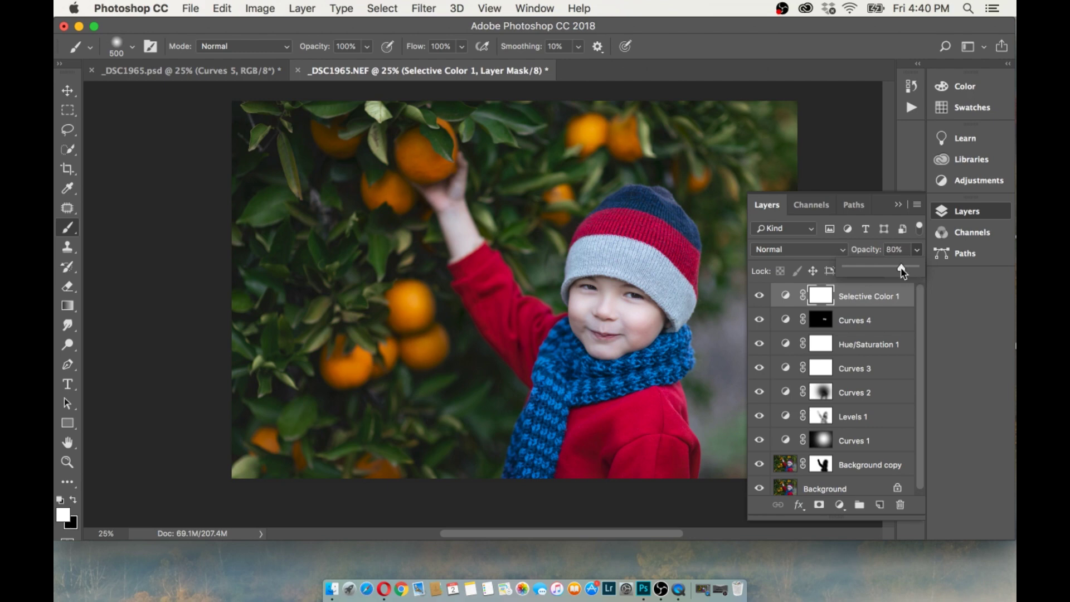
{"action": "left_click", "coordinate": [840, 505]}
Step: Add Selective Color 2 on Greens: more cyan and magenta, less yellow and black
{"action": "left_click", "coordinate": [870, 566]}
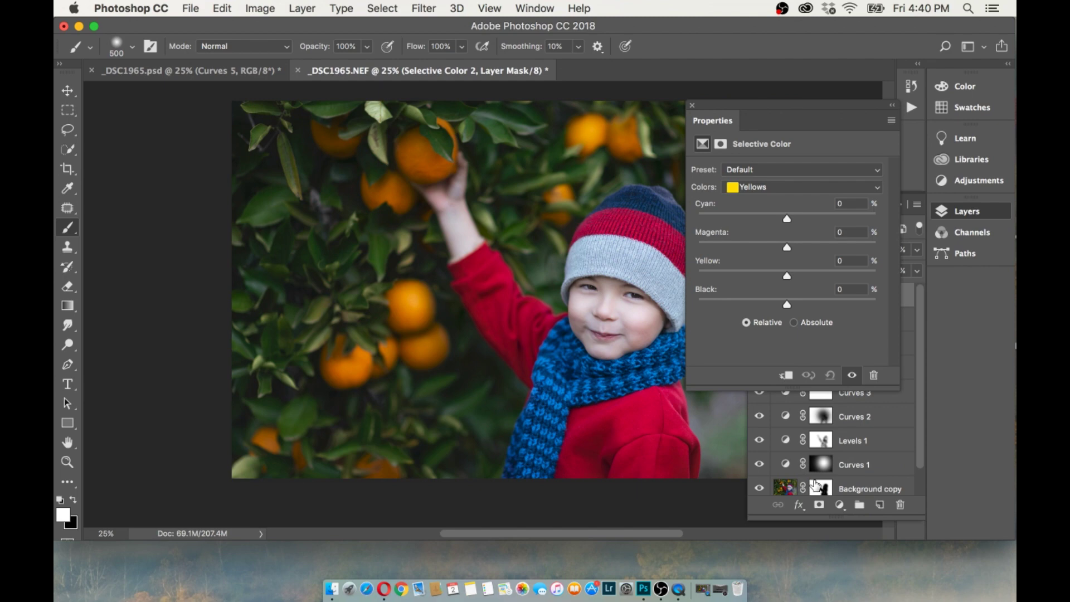
{"action": "left_click", "coordinate": [758, 186]}
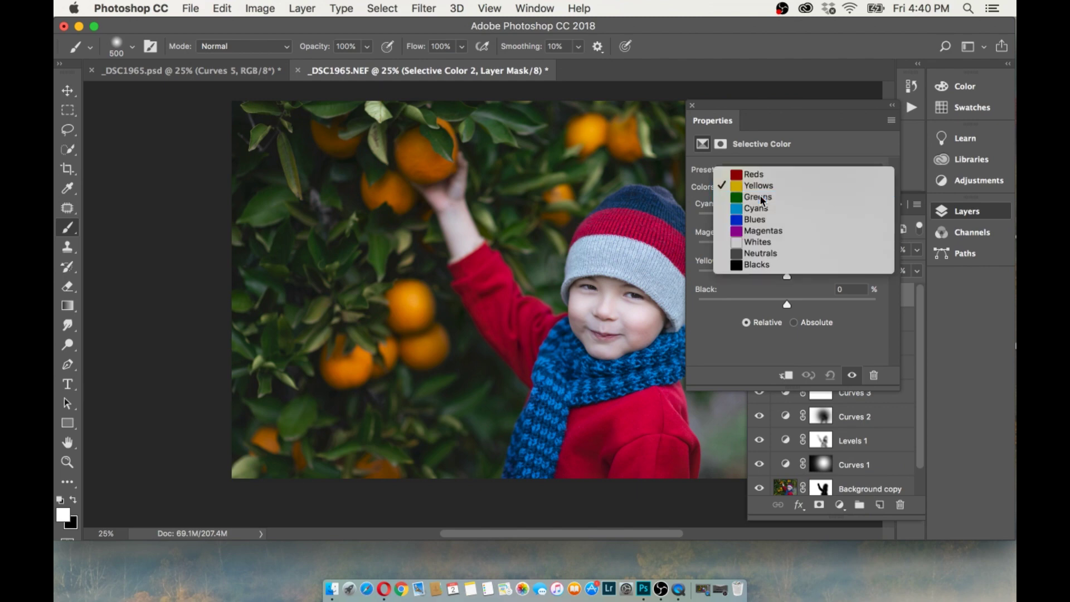
{"action": "left_click", "coordinate": [765, 196]}
{"action": "mouse_move", "coordinate": [792, 224]}
{"action": "left_mouse_down"}
{"action": "mouse_move", "coordinate": [855, 224]}
{"action": "mouse_move", "coordinate": [832, 222]}
{"action": "left_mouse_up"}
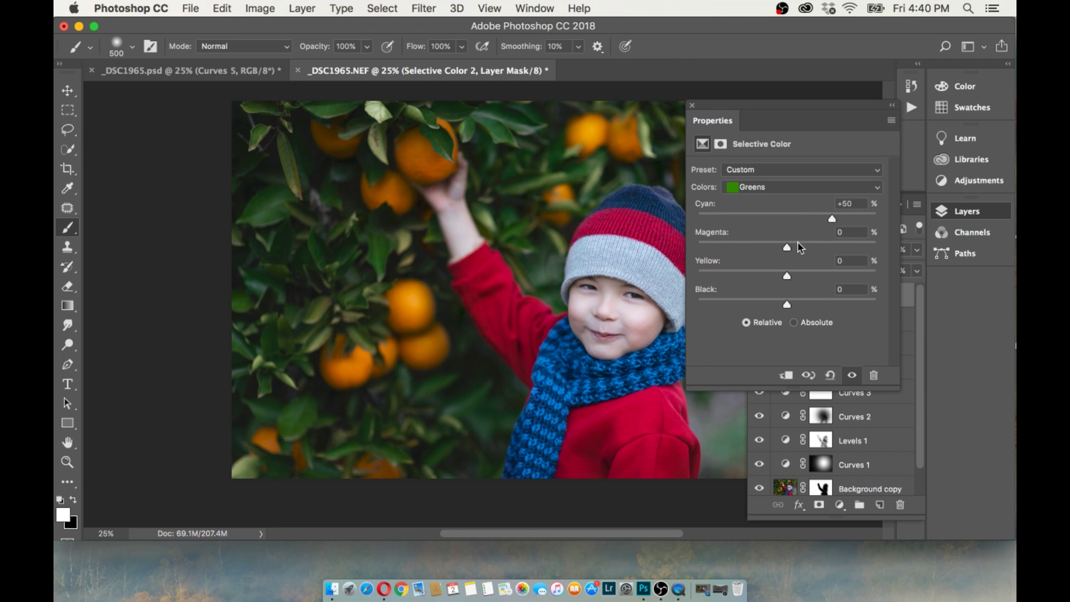
{"action": "left_click_drag", "start_coordinate": [788, 251], "coordinate": [800, 252]}
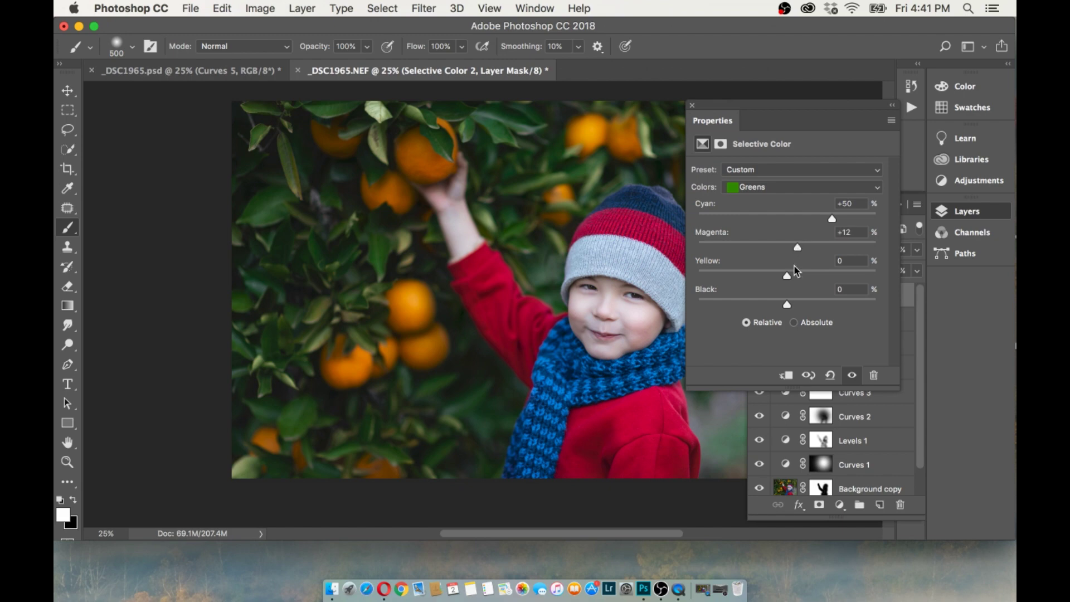
{"action": "left_click_drag", "start_coordinate": [787, 277], "coordinate": [751, 277]}
{"action": "mouse_move", "coordinate": [751, 277]}
{"action": "left_mouse_down"}
{"action": "mouse_move", "coordinate": [764, 277]}
{"action": "mouse_move", "coordinate": [742, 274]}
{"action": "left_mouse_up"}
{"action": "left_click_drag", "start_coordinate": [787, 304], "coordinate": [760, 302]}
Step: Fine-tune the greens' cyan and yellow, then compare Selective Color 2 on and off
{"action": "left_click_drag", "start_coordinate": [832, 218], "coordinate": [742, 210]}
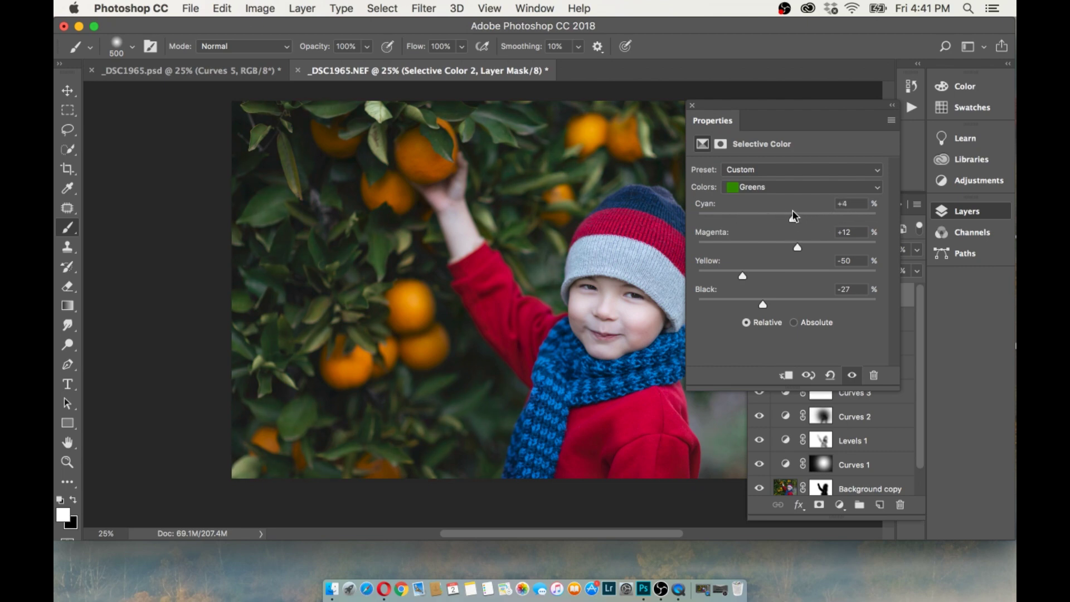
{"action": "mouse_move", "coordinate": [793, 216]}
{"action": "left_mouse_down"}
{"action": "mouse_move", "coordinate": [803, 216]}
{"action": "mouse_move", "coordinate": [775, 246]}
{"action": "mouse_move", "coordinate": [796, 239]}
{"action": "left_mouse_up"}
{"action": "mouse_move", "coordinate": [742, 275]}
{"action": "left_mouse_down"}
{"action": "mouse_move", "coordinate": [722, 274]}
{"action": "mouse_move", "coordinate": [743, 275]}
{"action": "left_mouse_up"}
{"action": "left_click", "coordinate": [692, 105]}
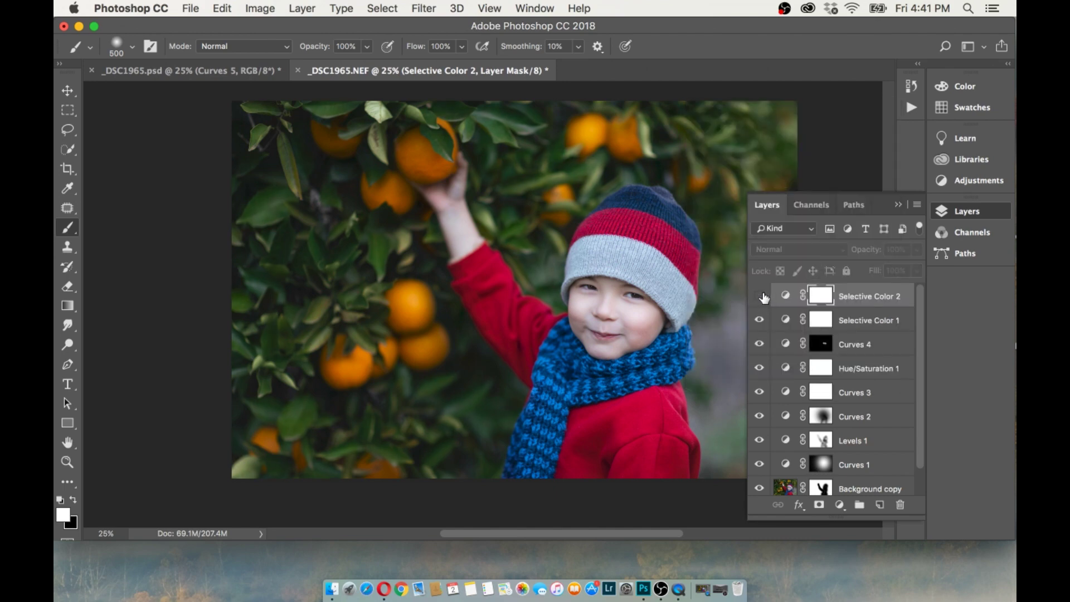
{"action": "left_click", "coordinate": [761, 297]}
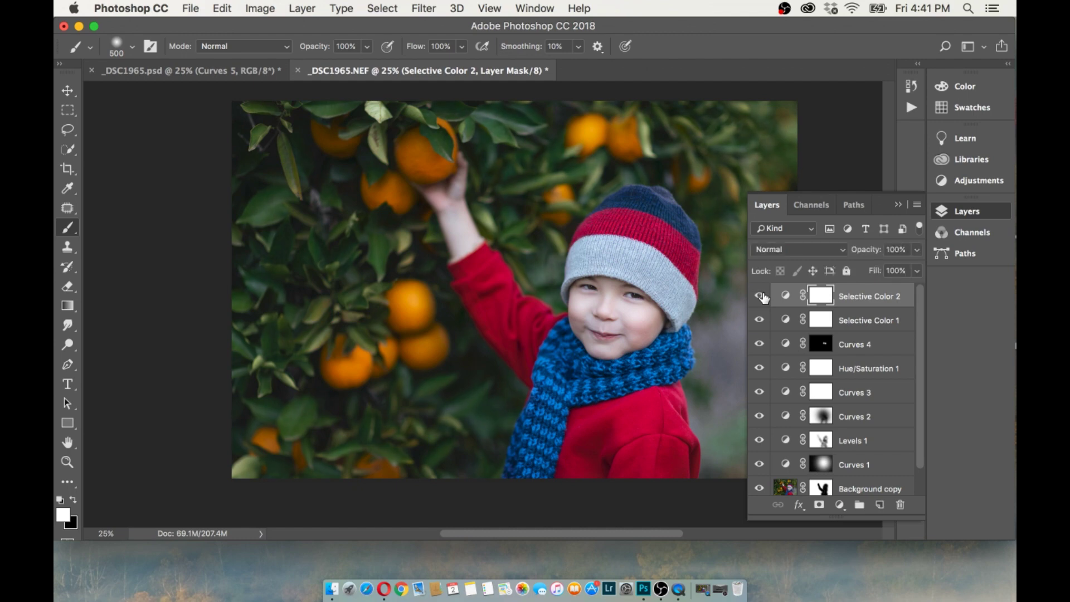
{"action": "left_click", "coordinate": [761, 297]}
{"action": "left_click", "coordinate": [761, 297]}
{"action": "left_click", "coordinate": [839, 505]}
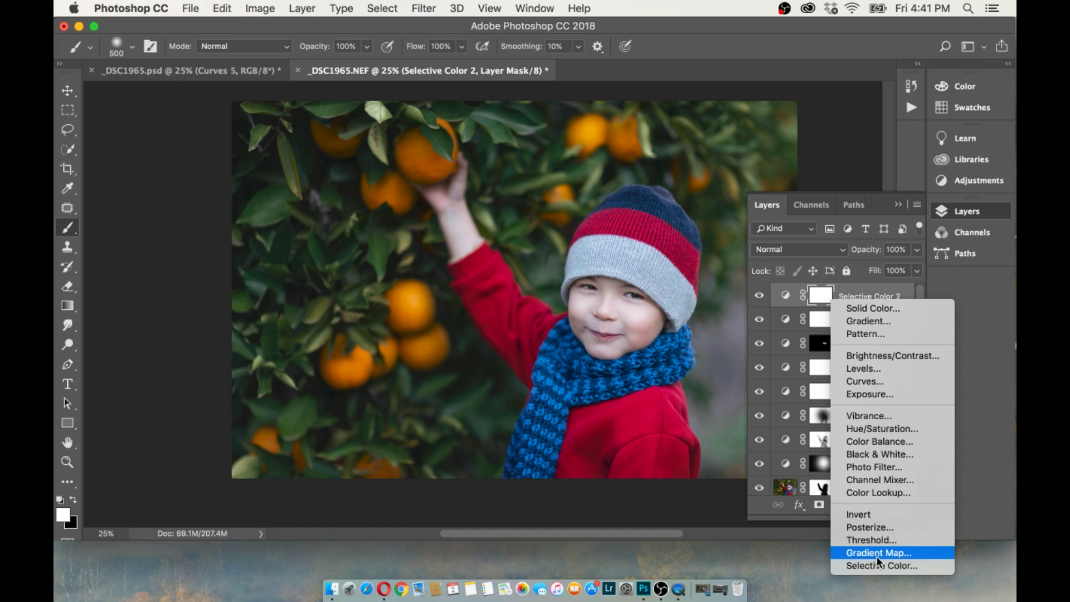
Step: Add Selective Color 3 on Reds, reducing cyan and magenta and tweaking yellow
{"action": "left_click", "coordinate": [867, 559]}
{"action": "left_click", "coordinate": [777, 192]}
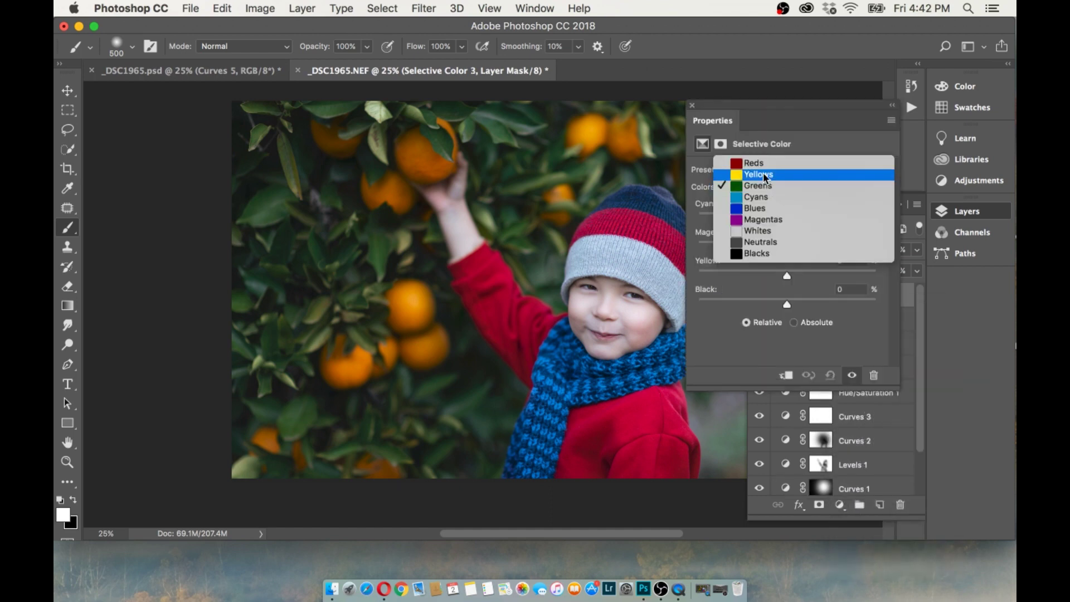
{"action": "left_click", "coordinate": [765, 164]}
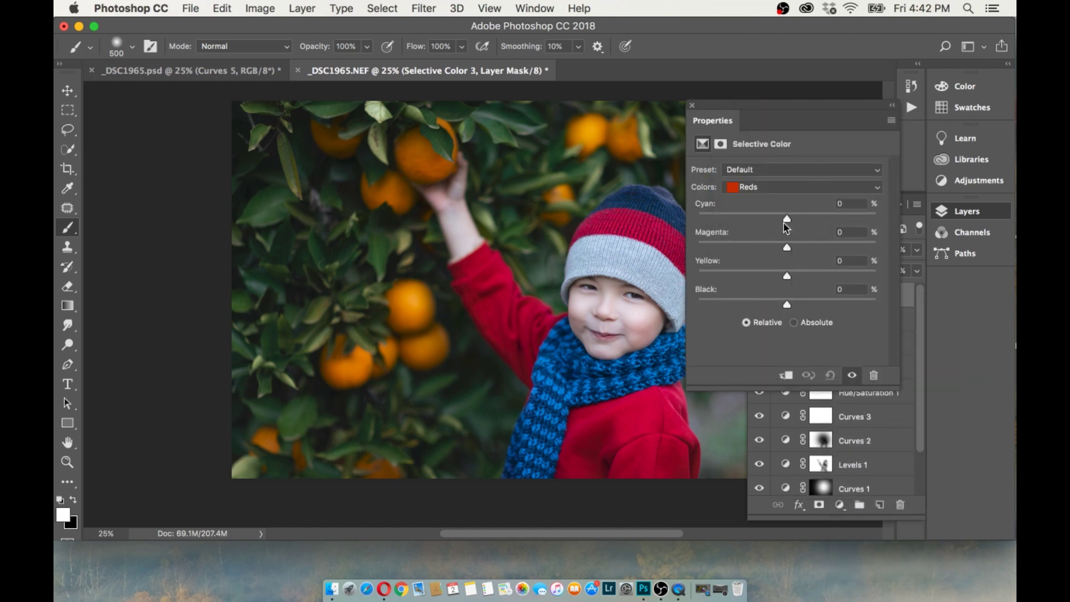
{"action": "left_click_drag", "start_coordinate": [786, 217], "coordinate": [779, 217]}
{"action": "mouse_move", "coordinate": [786, 247]}
{"action": "left_mouse_down"}
{"action": "mouse_move", "coordinate": [765, 248]}
{"action": "mouse_move", "coordinate": [786, 247]}
{"action": "left_mouse_up"}
{"action": "left_click_drag", "start_coordinate": [786, 274], "coordinate": [789, 305]}
Step: Compare Selective Color 3 on and off and lower its opacity to 41%
{"action": "left_click", "coordinate": [692, 106]}
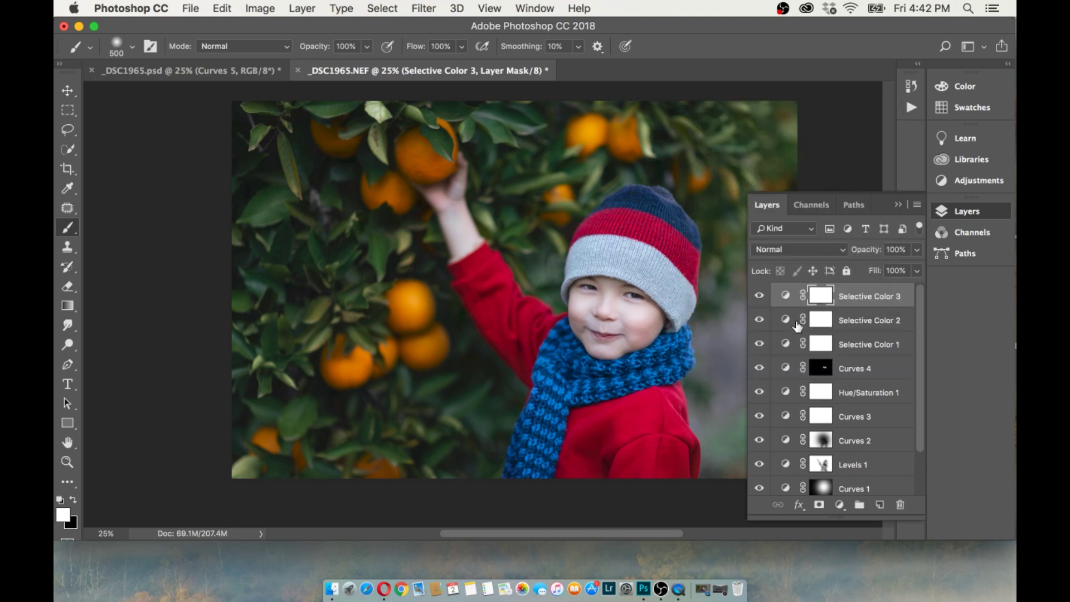
{"action": "left_click", "coordinate": [761, 296]}
{"action": "left_click", "coordinate": [761, 295]}
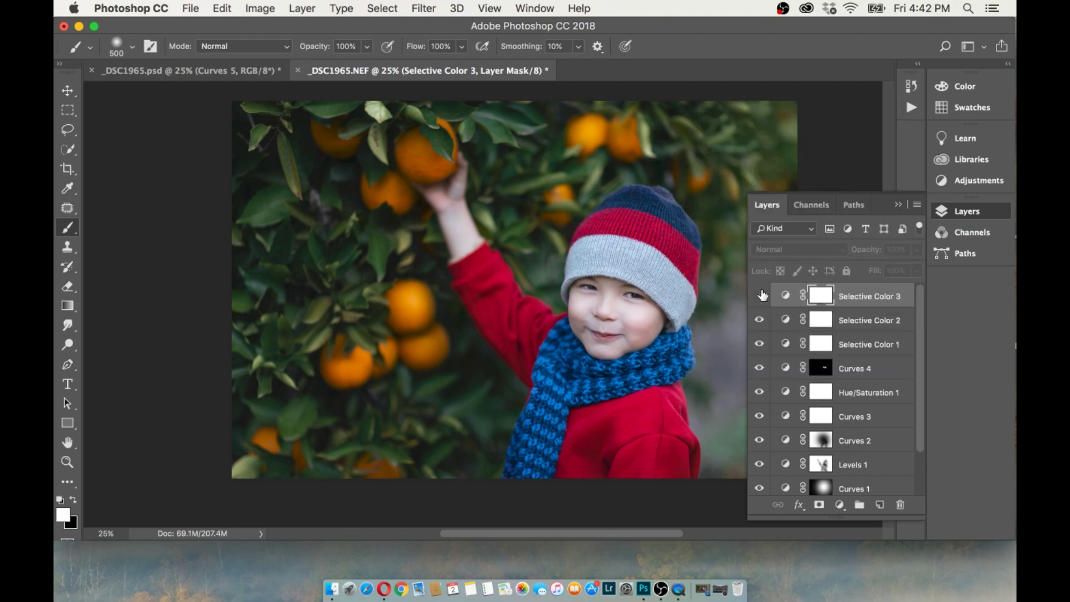
{"action": "left_click", "coordinate": [759, 295]}
{"action": "mouse_move", "coordinate": [917, 249]}
{"action": "left_mouse_down"}
{"action": "mouse_move", "coordinate": [830, 278]}
{"action": "mouse_move", "coordinate": [876, 272]}
{"action": "left_mouse_up"}
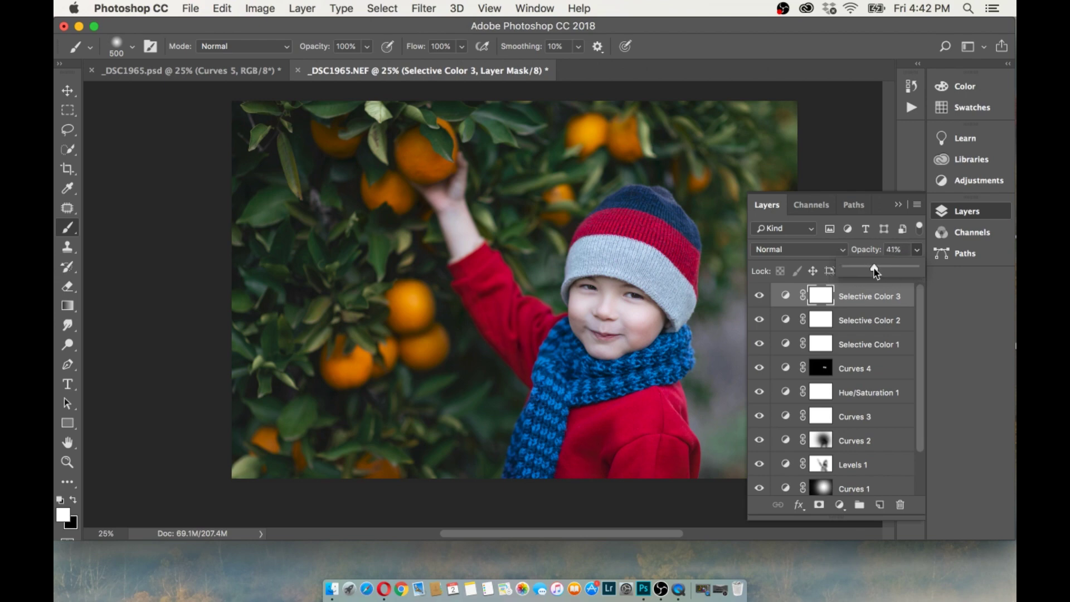
{"action": "left_click", "coordinate": [839, 505]}
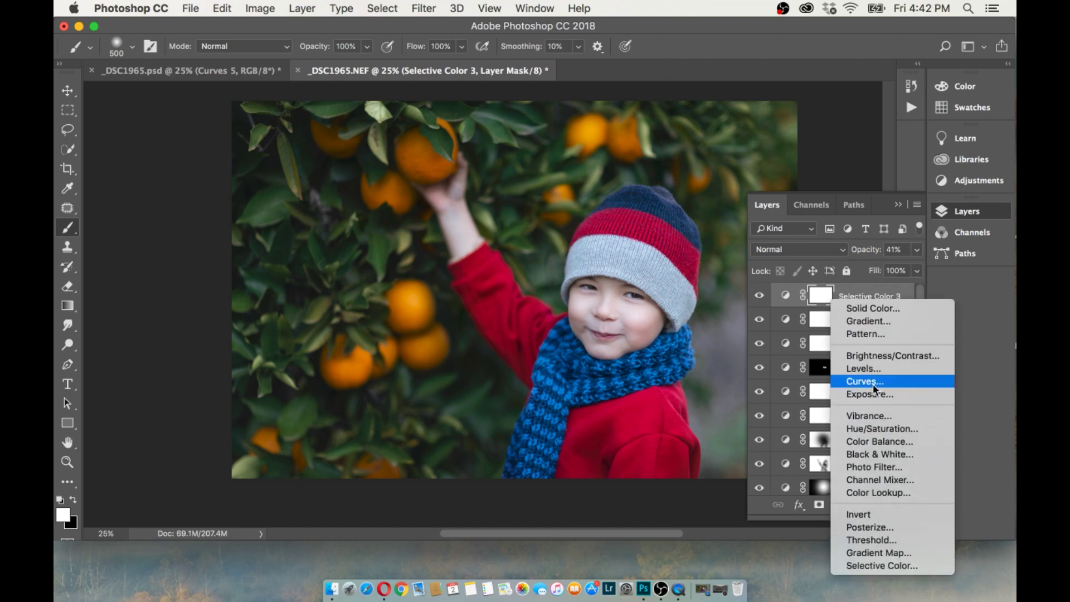
Step: Add Curves 5, anchoring the RGB and Red curves and lifting their black points
{"action": "left_click", "coordinate": [873, 383]}
{"action": "left_click", "coordinate": [757, 322]}
{"action": "left_click_drag", "start_coordinate": [790, 296], "coordinate": [799, 278]}
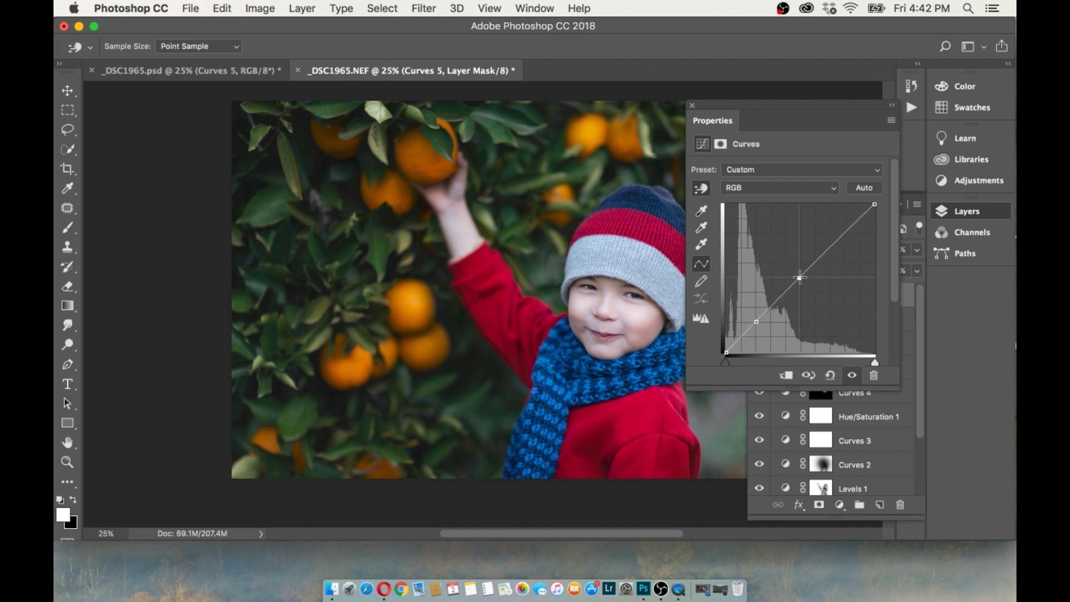
{"action": "left_click_drag", "start_coordinate": [727, 352], "coordinate": [721, 346]}
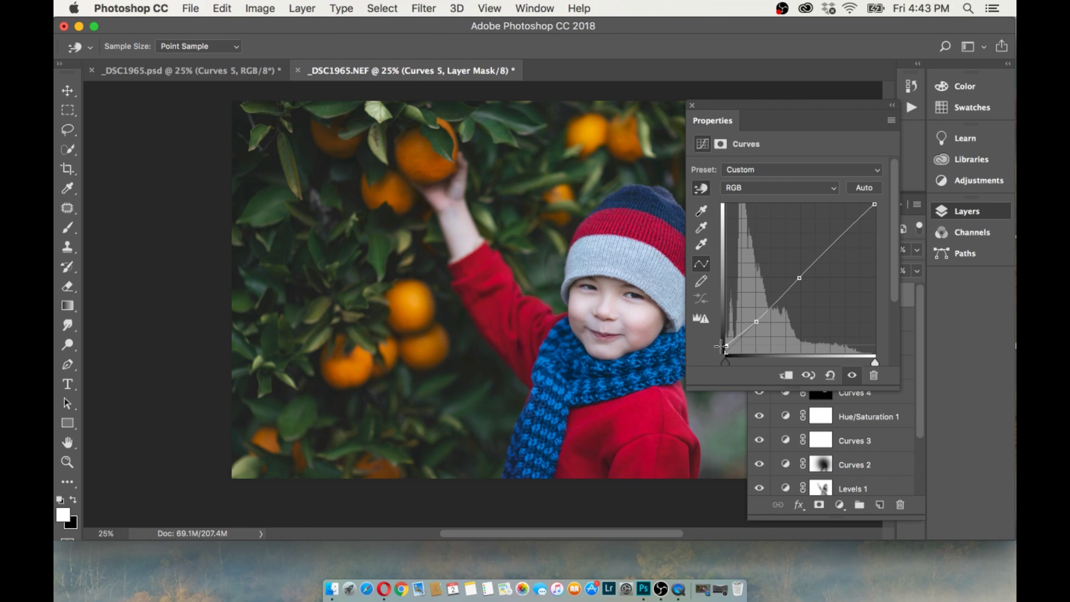
{"action": "left_click", "coordinate": [751, 187]}
{"action": "left_click", "coordinate": [801, 277]}
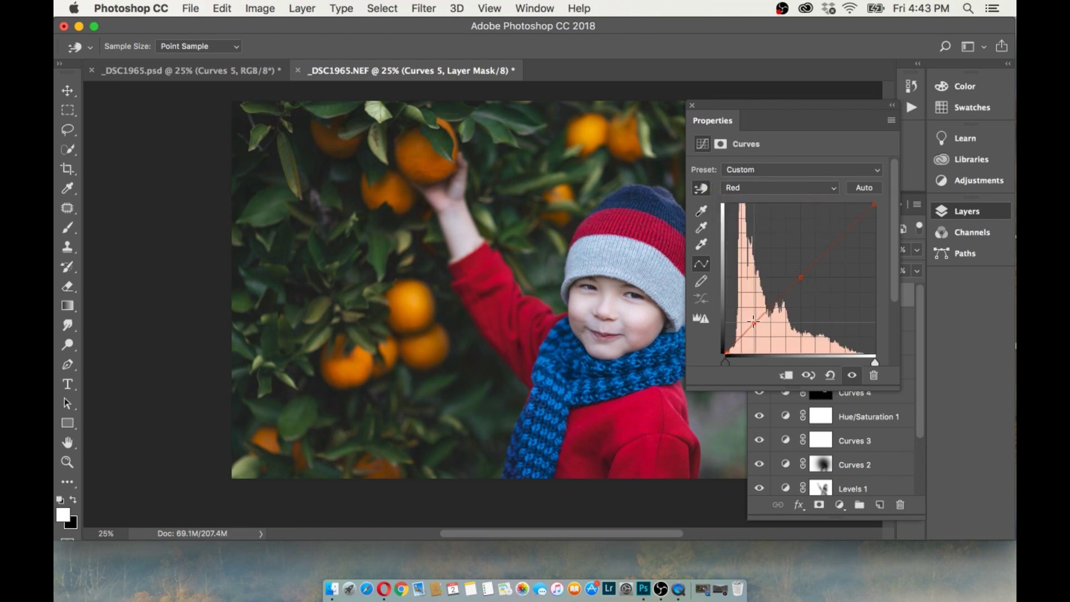
{"action": "left_click_drag", "start_coordinate": [727, 352], "coordinate": [722, 341]}
Step: Anchor the Green curve and lift the Blue curve's black point slightly
{"action": "left_click", "coordinate": [751, 188]}
{"action": "left_click", "coordinate": [754, 323]}
{"action": "left_click", "coordinate": [800, 277]}
{"action": "left_click", "coordinate": [769, 308]}
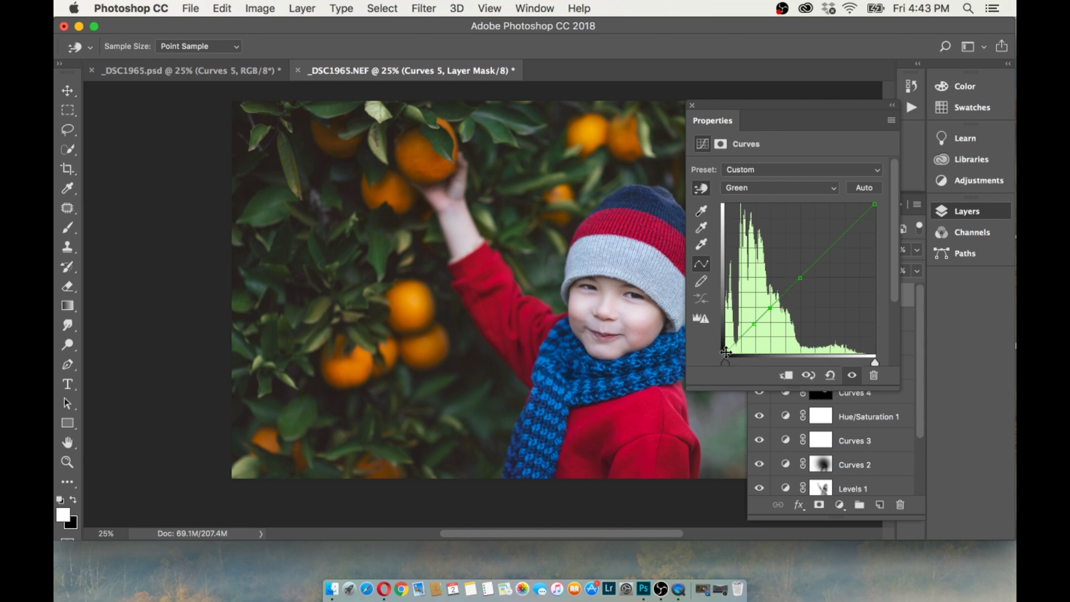
{"action": "left_click", "coordinate": [755, 191]}
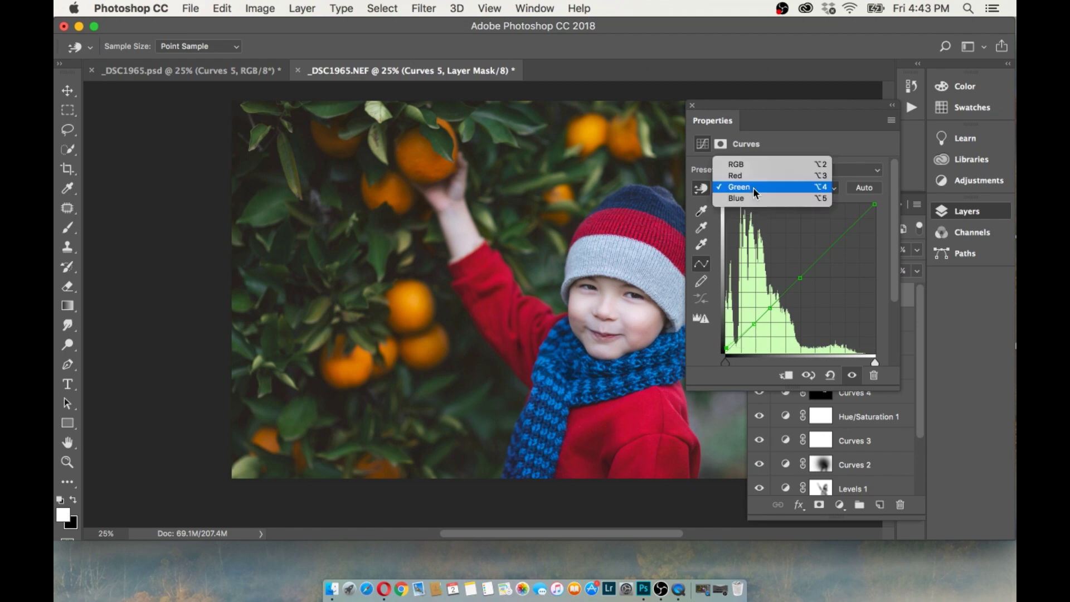
{"action": "left_click", "coordinate": [747, 198]}
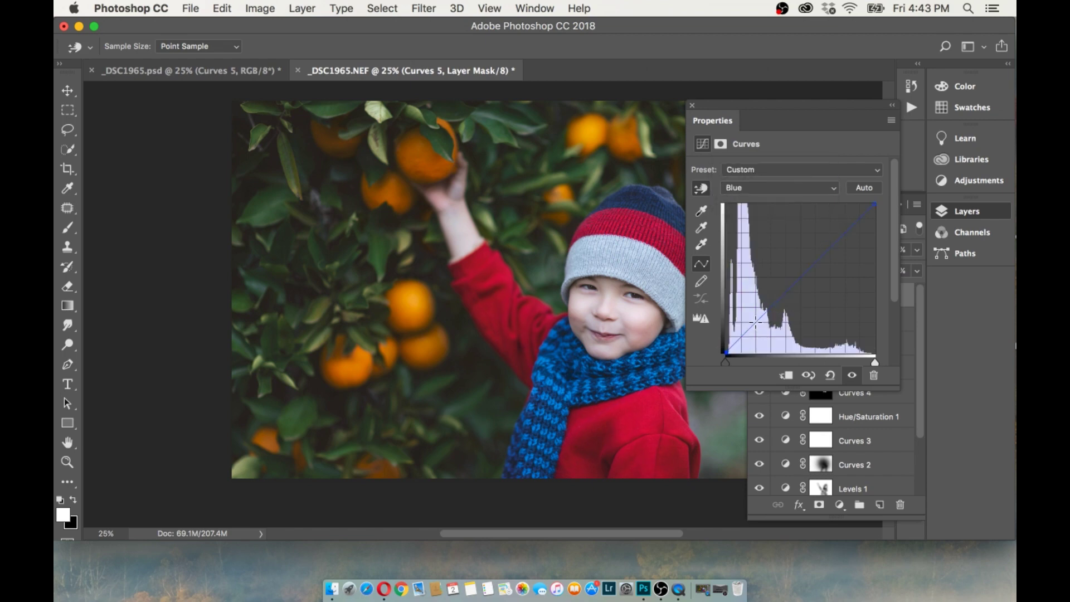
{"action": "left_click", "coordinate": [785, 292]}
{"action": "left_click", "coordinate": [828, 250]}
{"action": "left_click", "coordinate": [725, 351]}
{"action": "left_click_drag", "start_coordinate": [726, 351], "coordinate": [724, 350]}
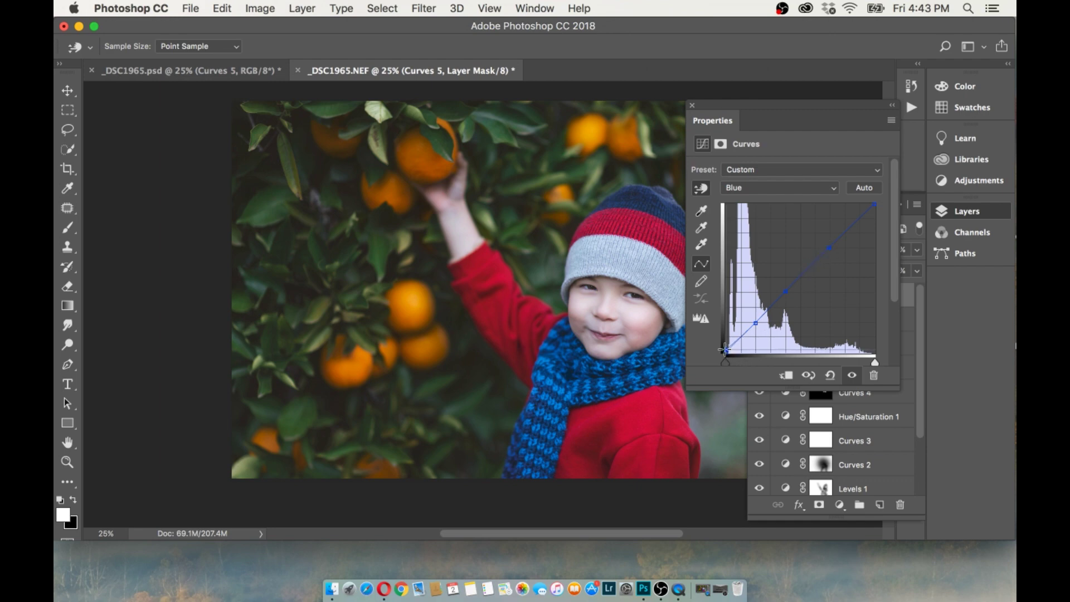
Step: Toggle Curves 5's visibility repeatedly to compare the photo with and without it
{"action": "left_click", "coordinate": [692, 108]}
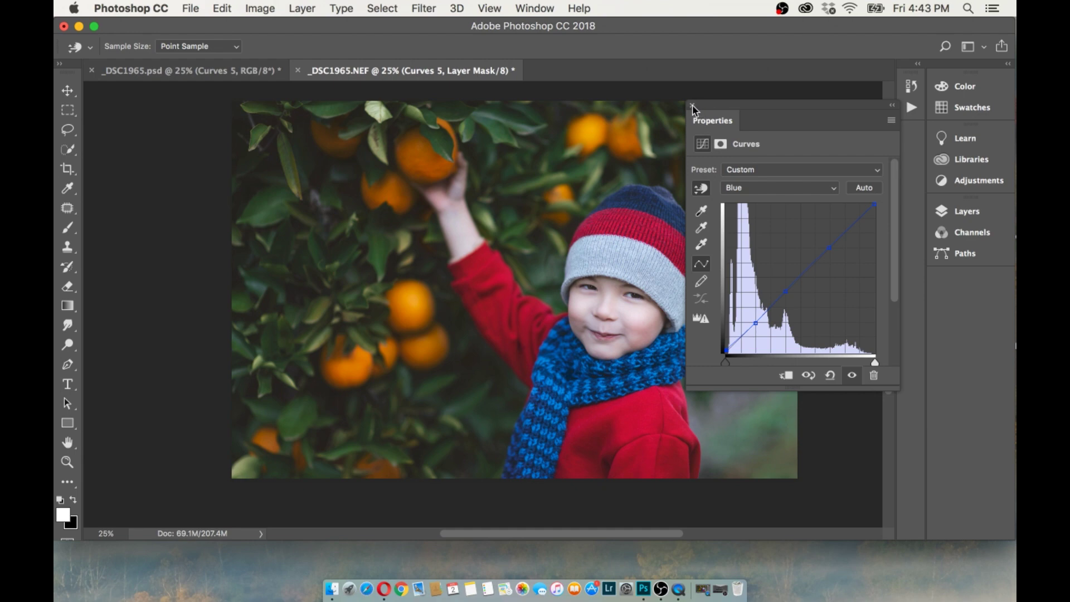
{"action": "left_click", "coordinate": [692, 105]}
{"action": "left_click", "coordinate": [966, 211]}
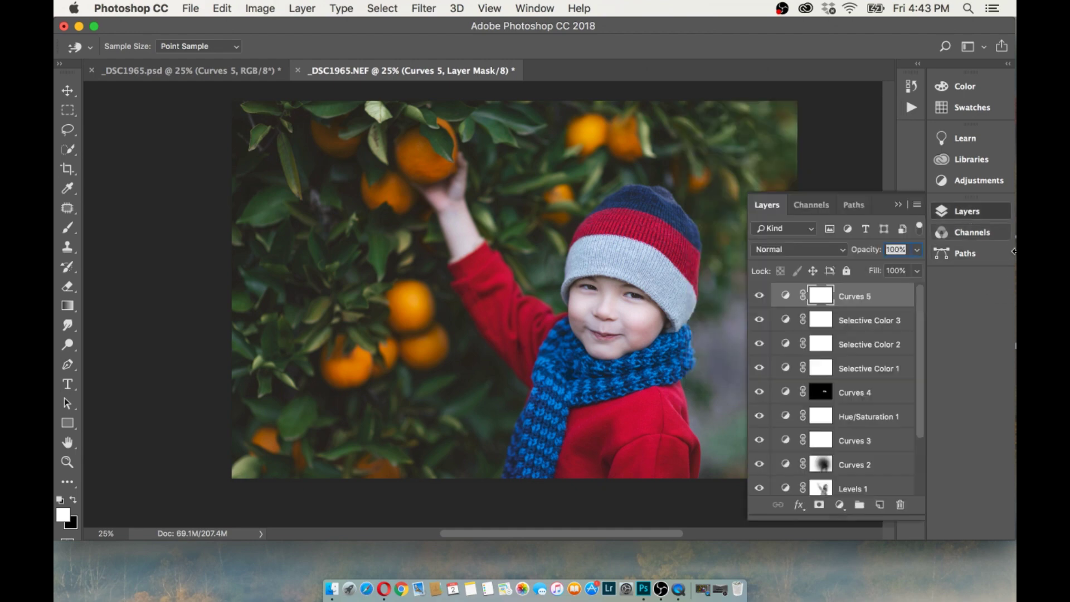
{"action": "left_click", "coordinate": [759, 296]}
{"action": "left_click", "coordinate": [759, 295]}
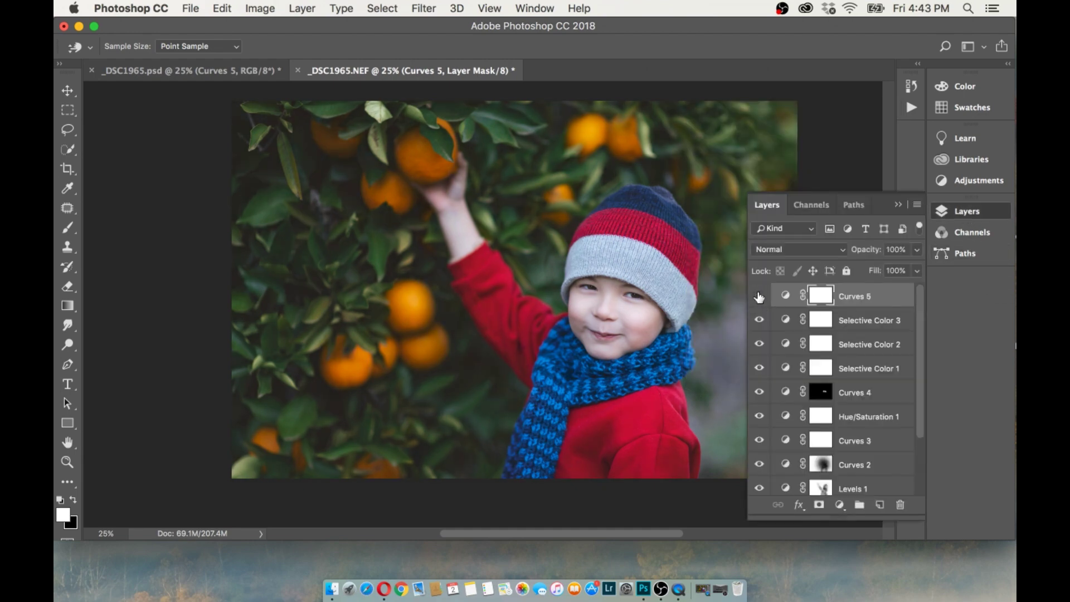
{"action": "left_click", "coordinate": [759, 296]}
{"action": "left_click", "coordinate": [759, 296]}
{"action": "left_click", "coordinate": [759, 296]}
Step: Reopen Curves 5, lift the RGB black point further, and review the Red and Green curves
{"action": "double_click", "coordinate": [785, 296]}
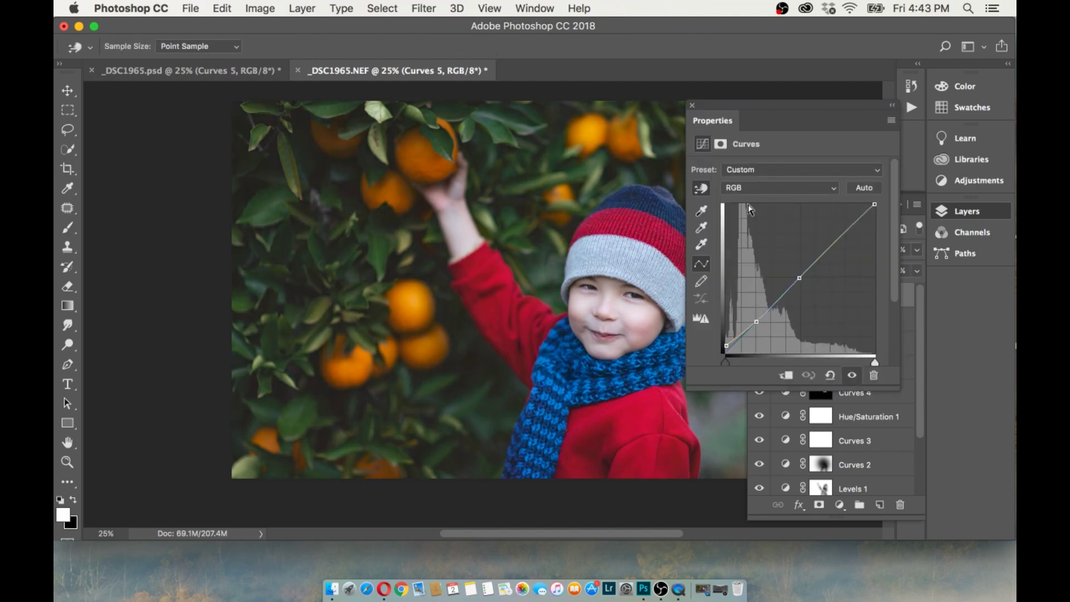
{"action": "left_click_drag", "start_coordinate": [723, 349], "coordinate": [720, 346]}
{"action": "left_click", "coordinate": [755, 187]}
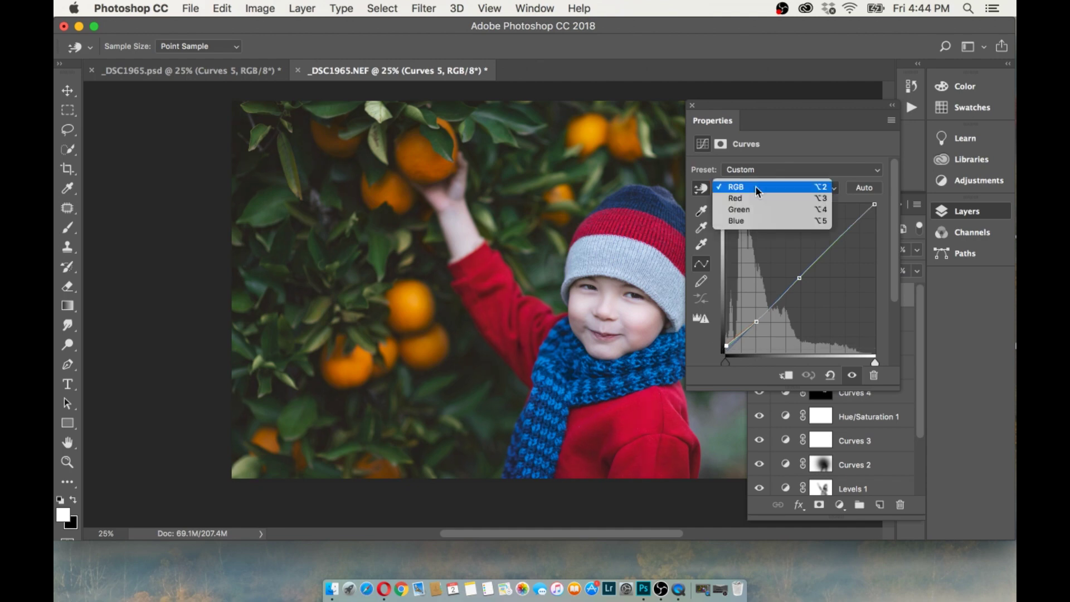
{"action": "left_click", "coordinate": [757, 202]}
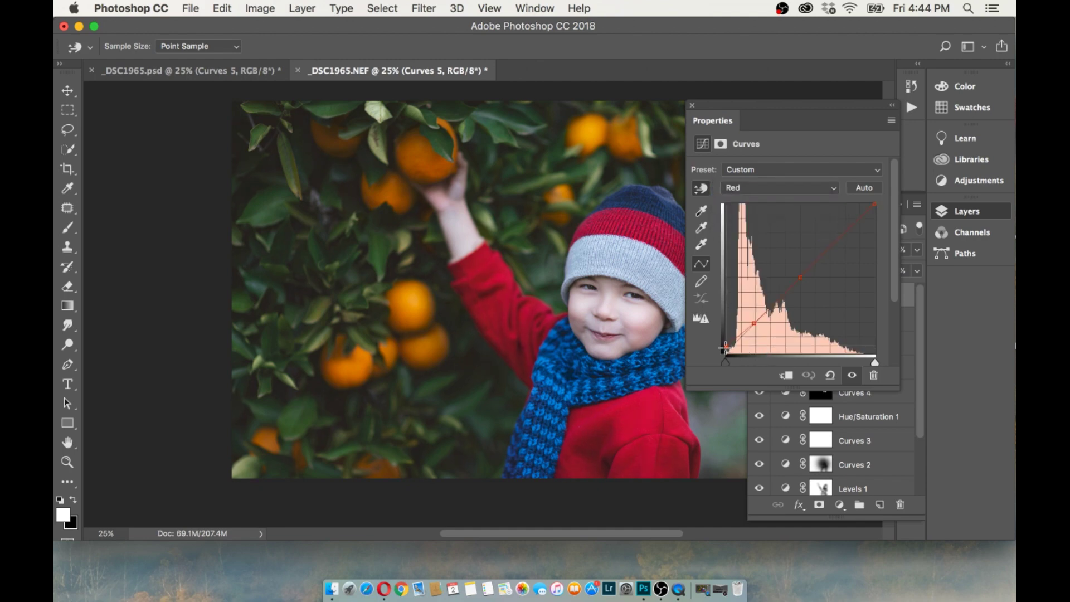
{"action": "left_click", "coordinate": [758, 187]}
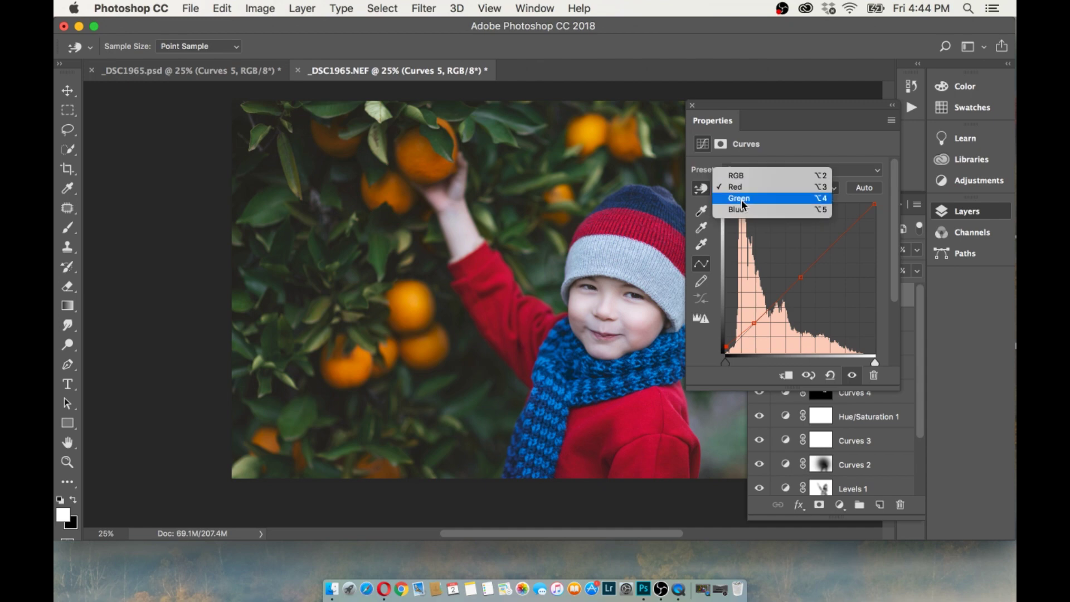
{"action": "left_click", "coordinate": [758, 196]}
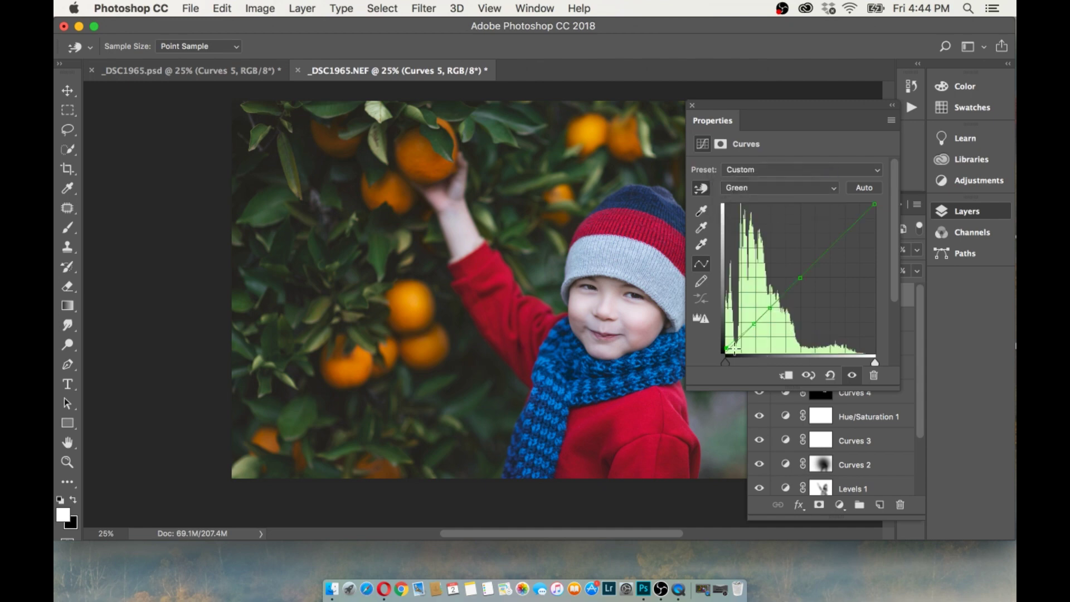
{"action": "left_click", "coordinate": [693, 105]}
{"action": "left_click", "coordinate": [820, 296]}
{"action": "key", "text": "b"}
{"action": "left_click", "coordinate": [760, 297]}
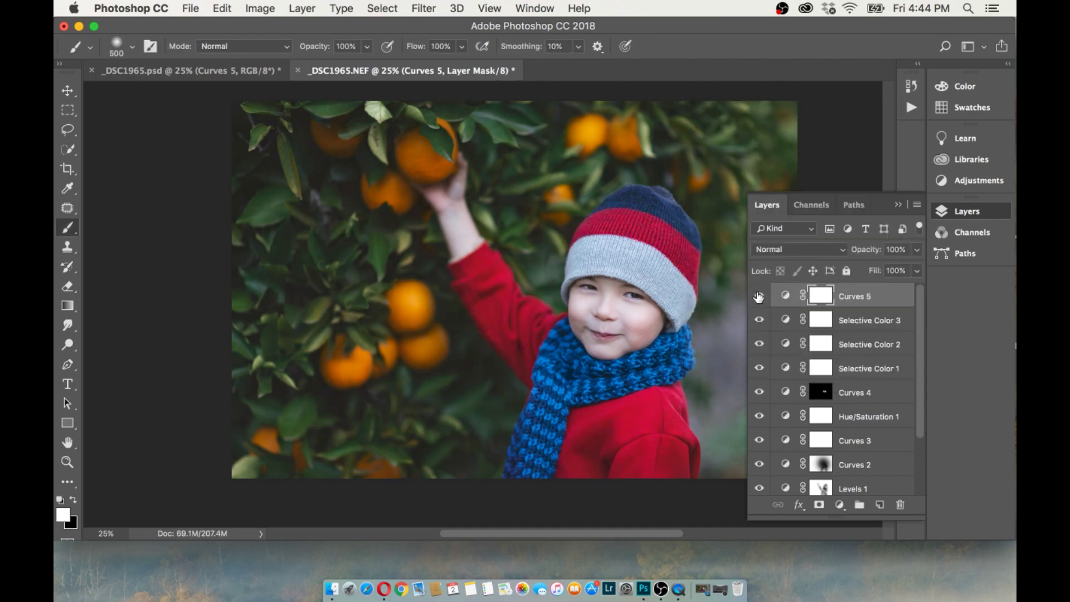
Step: Compare Curves 5 on and off and trial 70% opacity, keeping it at 100%
{"action": "left_click", "coordinate": [759, 297]}
{"action": "left_click", "coordinate": [759, 296]}
{"action": "left_click", "coordinate": [759, 296]}
{"action": "left_click", "coordinate": [760, 297]}
{"action": "left_click", "coordinate": [917, 249]}
{"action": "left_click_drag", "start_coordinate": [903, 271], "coordinate": [894, 271]}
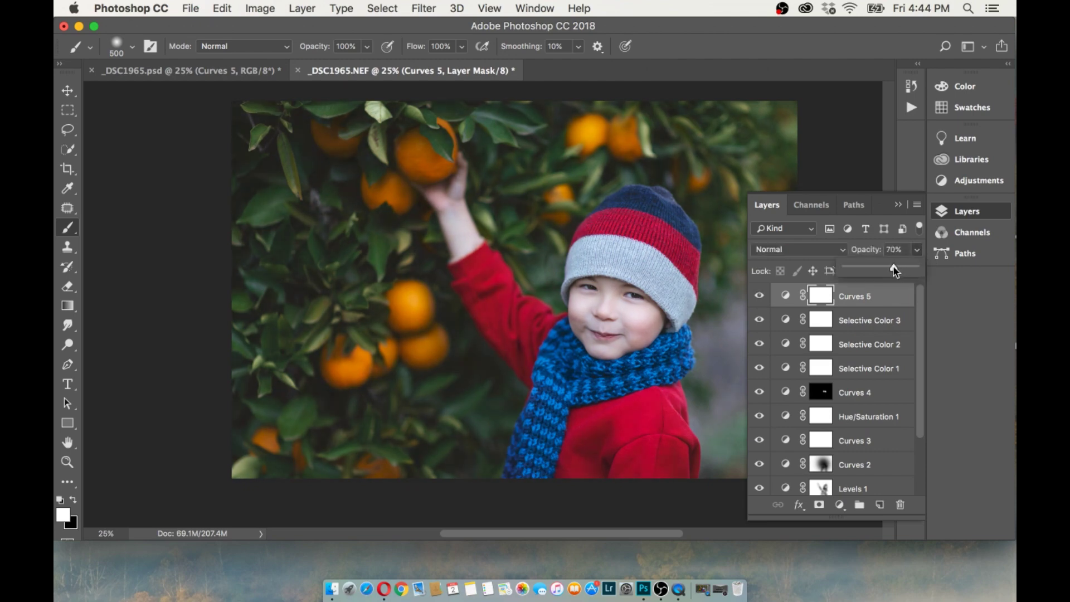
{"action": "left_click", "coordinate": [759, 297]}
{"action": "left_click", "coordinate": [759, 296]}
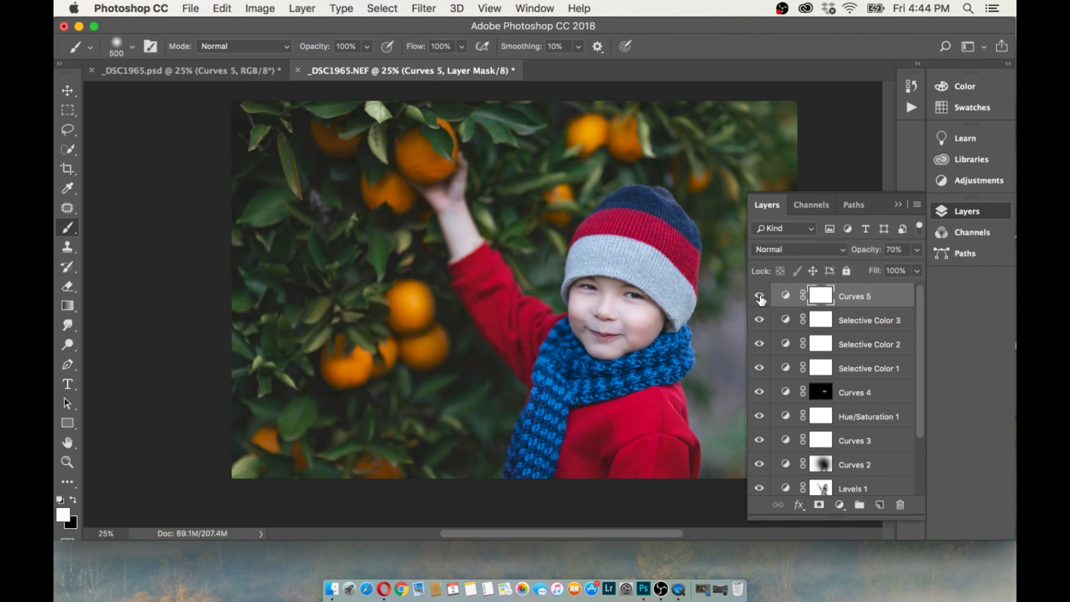
{"action": "left_click", "coordinate": [760, 296]}
{"action": "left_click", "coordinate": [917, 251]}
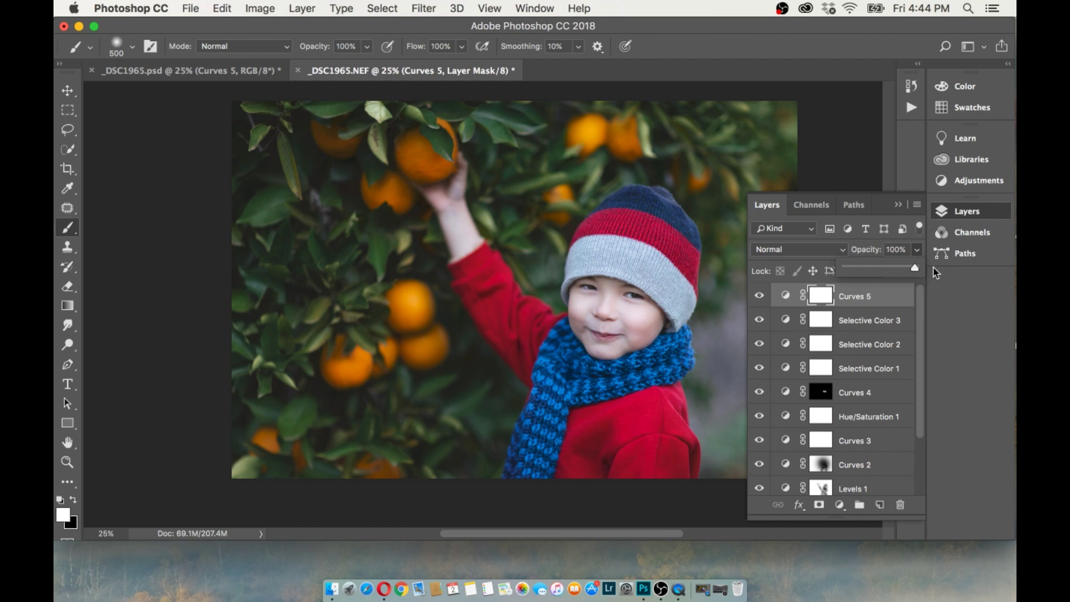
Step: Reselect the Curves 5 layer and list the new adjustment layer types
{"action": "left_click", "coordinate": [871, 327]}
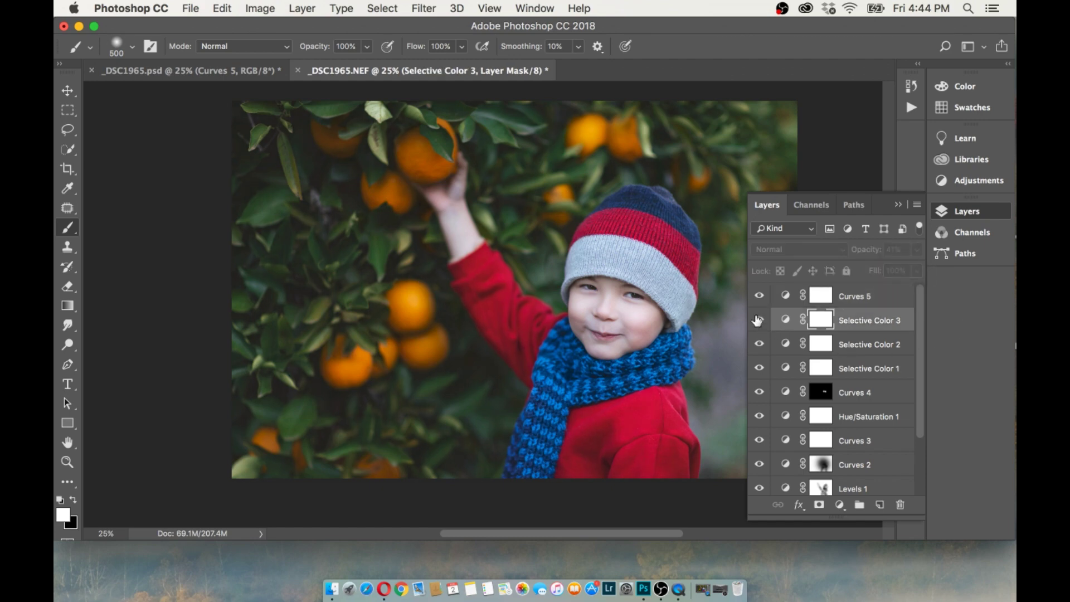
{"action": "left_click", "coordinate": [864, 296]}
{"action": "left_click", "coordinate": [840, 504]}
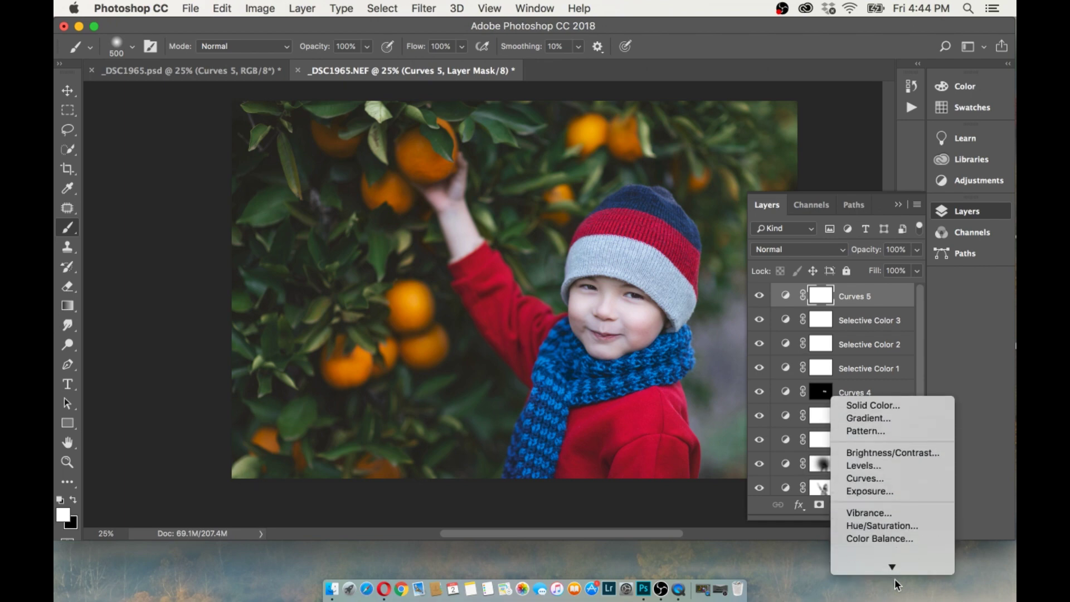
Step: Add a Brightness/Contrast layer with contrast about 14 and compare it on and off
{"action": "left_click", "coordinate": [888, 374]}
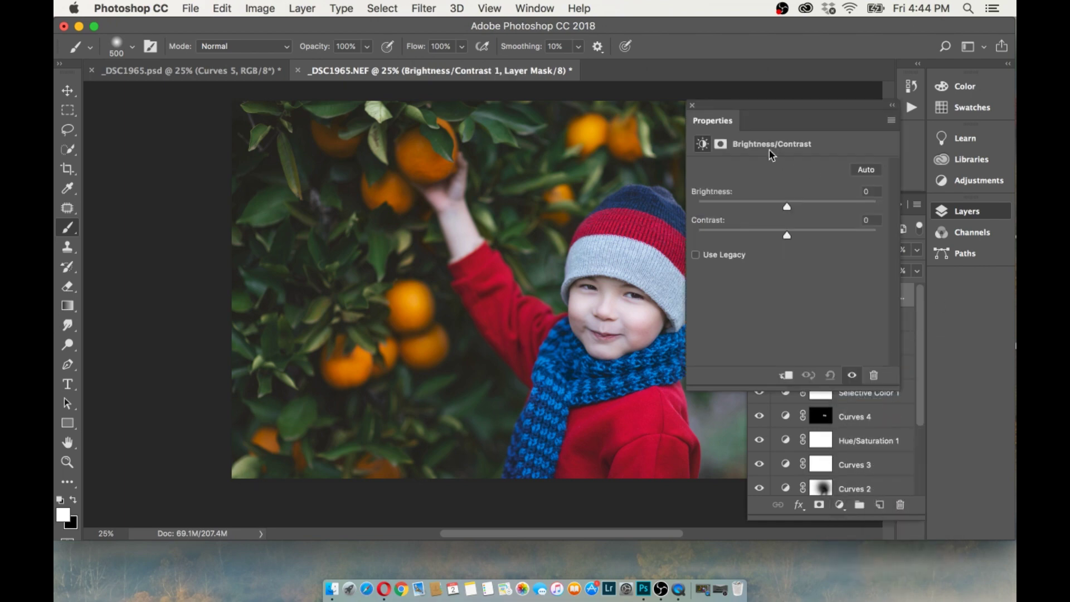
{"action": "left_click_drag", "start_coordinate": [790, 240], "coordinate": [801, 239]}
{"action": "left_click", "coordinate": [692, 106]}
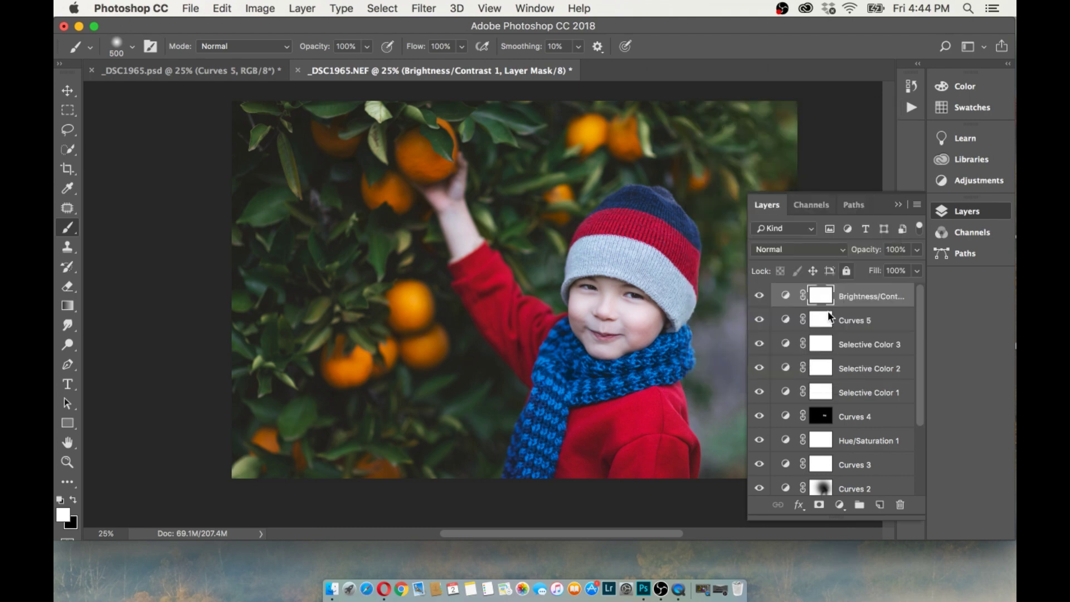
{"action": "left_click", "coordinate": [759, 296]}
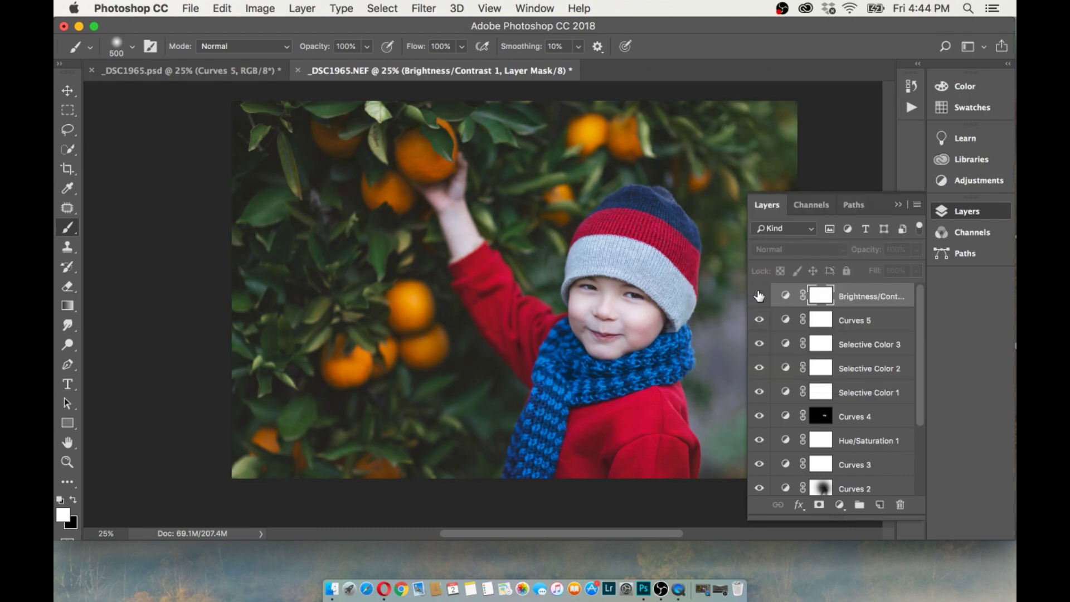
{"action": "left_click", "coordinate": [759, 296]}
{"action": "left_click", "coordinate": [759, 296]}
{"action": "left_click", "coordinate": [759, 296]}
{"action": "left_click", "coordinate": [759, 296]}
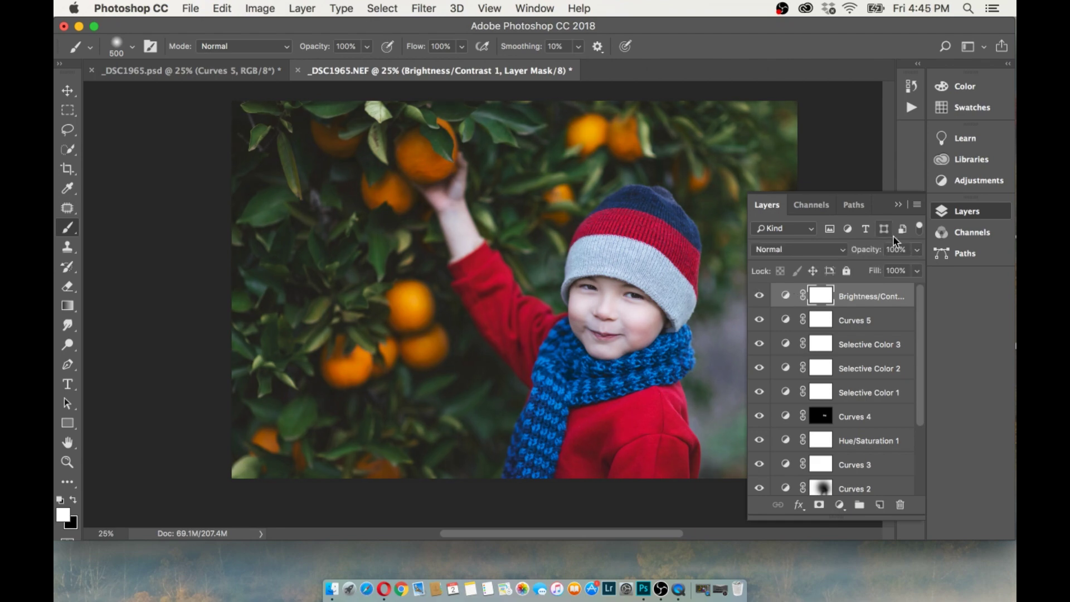
Step: Ease the Brightness/Contrast contrast back to 12 and recheck its effect
{"action": "double_click", "coordinate": [786, 296]}
{"action": "left_click_drag", "start_coordinate": [814, 234], "coordinate": [796, 234]}
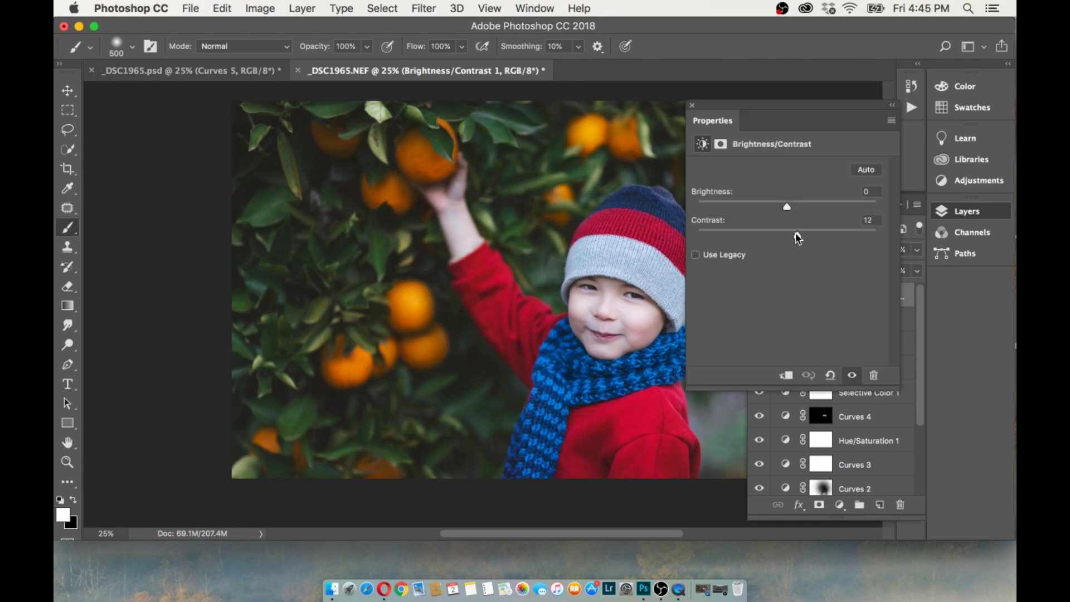
{"action": "left_click", "coordinate": [692, 105]}
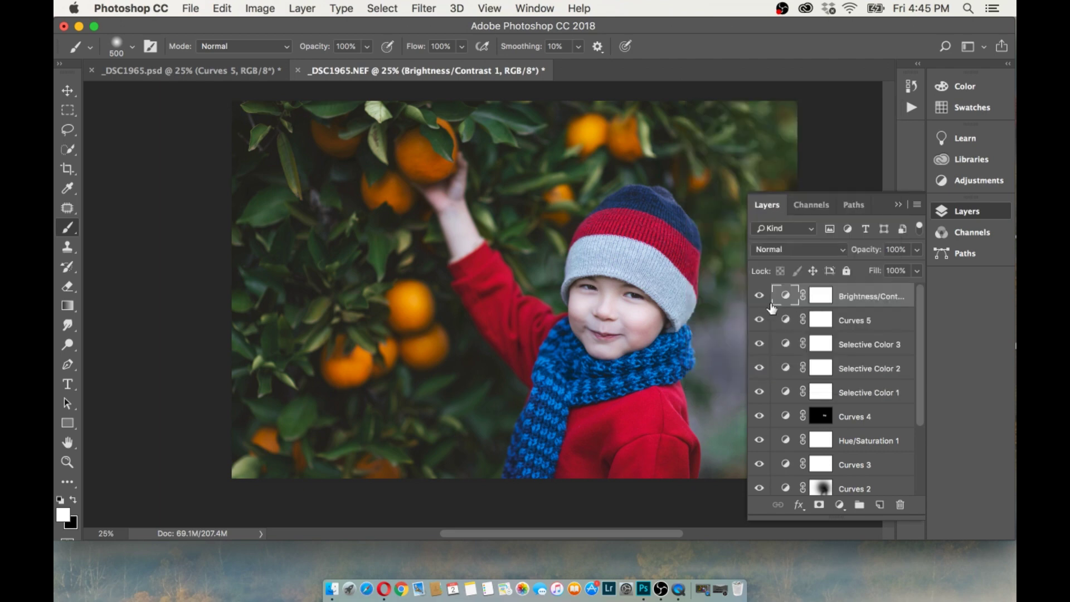
{"action": "left_click", "coordinate": [818, 296]}
{"action": "left_click", "coordinate": [759, 296]}
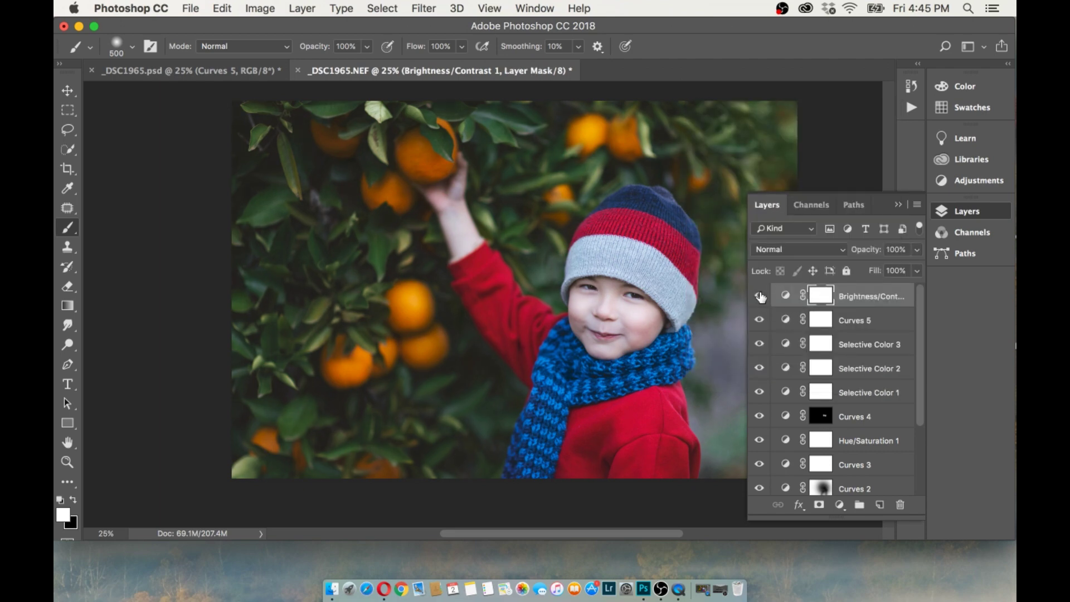
Step: Compare Curves 5, then lower its opacity to about 70% or slightly less
{"action": "left_click", "coordinate": [821, 322]}
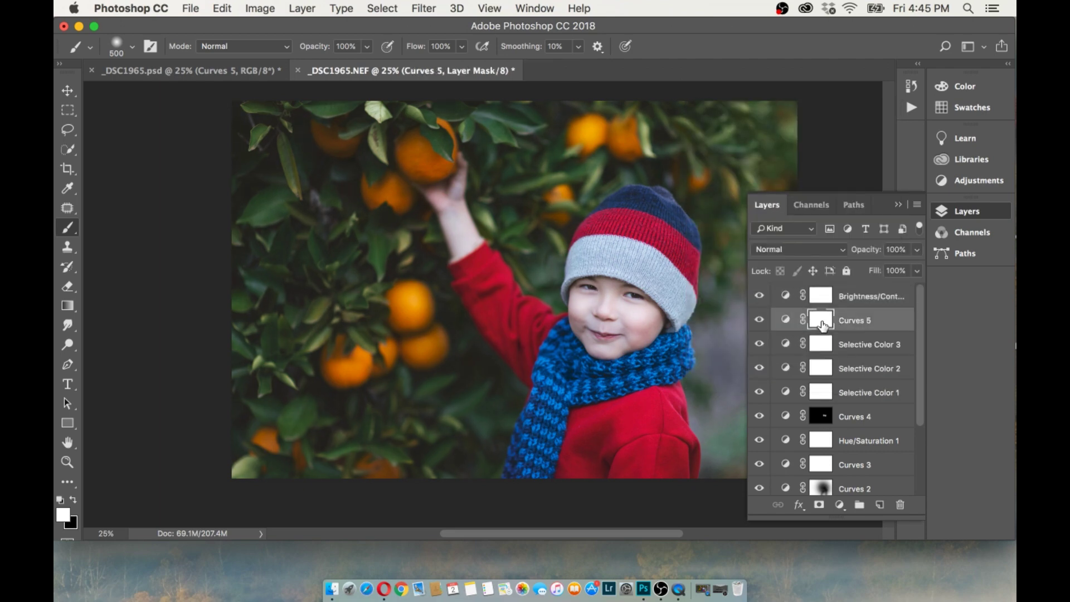
{"action": "left_click", "coordinate": [760, 321]}
{"action": "left_click", "coordinate": [760, 321]}
{"action": "left_click", "coordinate": [760, 321]}
{"action": "left_click", "coordinate": [917, 250]}
{"action": "left_click_drag", "start_coordinate": [918, 268], "coordinate": [899, 269]}
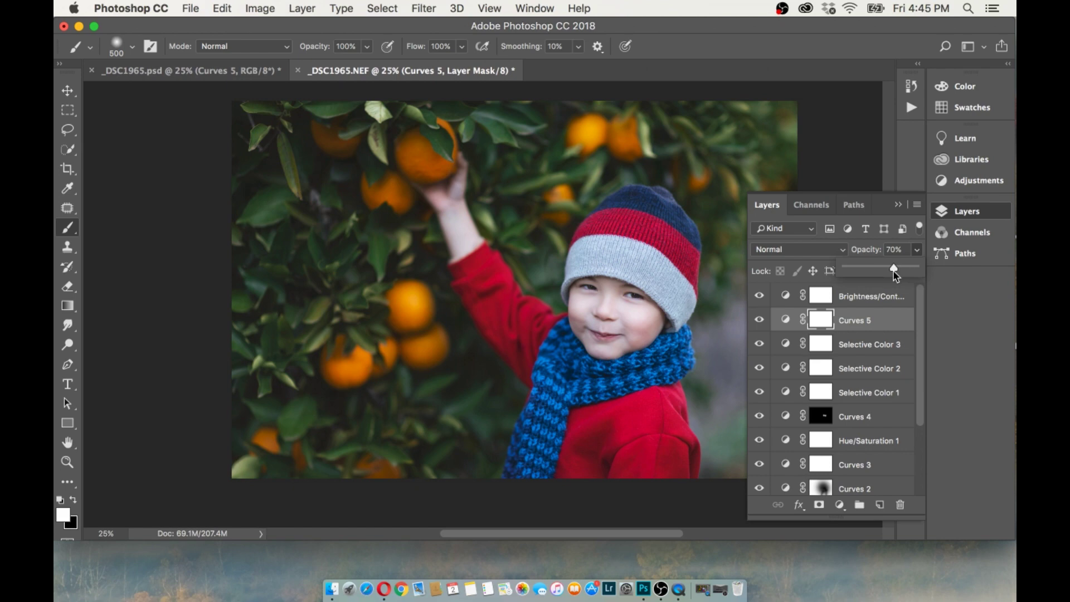
{"action": "left_click_drag", "start_coordinate": [893, 270], "coordinate": [888, 272]}
Step: Set Brightness/Contrast 1 opacity to about 75% and compare it on and off
{"action": "left_click", "coordinate": [860, 296]}
{"action": "left_click", "coordinate": [917, 251]}
{"action": "left_click_drag", "start_coordinate": [901, 272], "coordinate": [899, 272]}
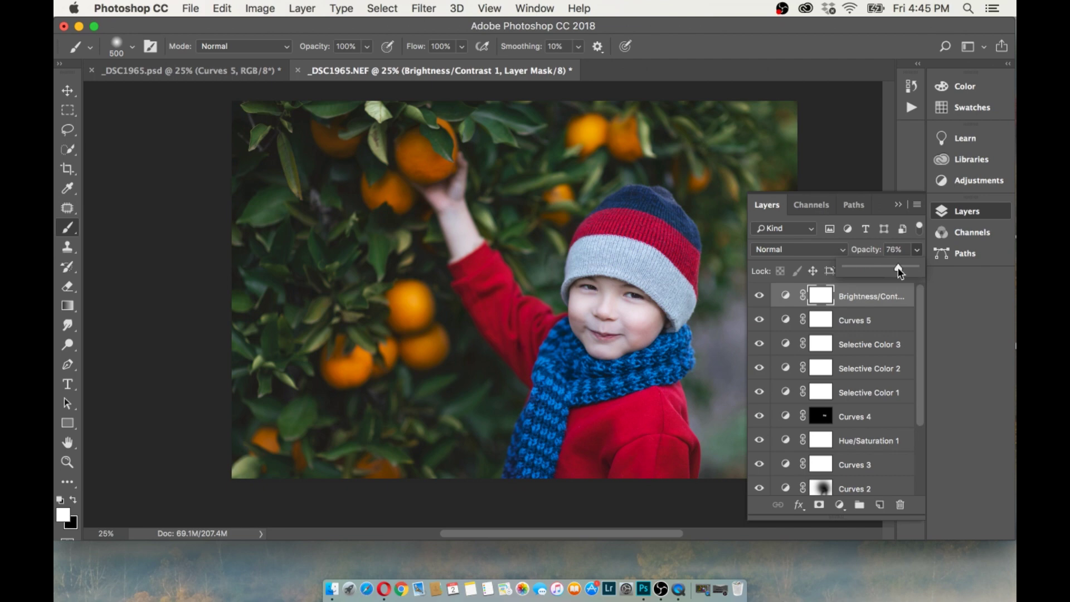
{"action": "left_click", "coordinate": [759, 296]}
{"action": "left_click", "coordinate": [759, 296]}
{"action": "left_click", "coordinate": [759, 296]}
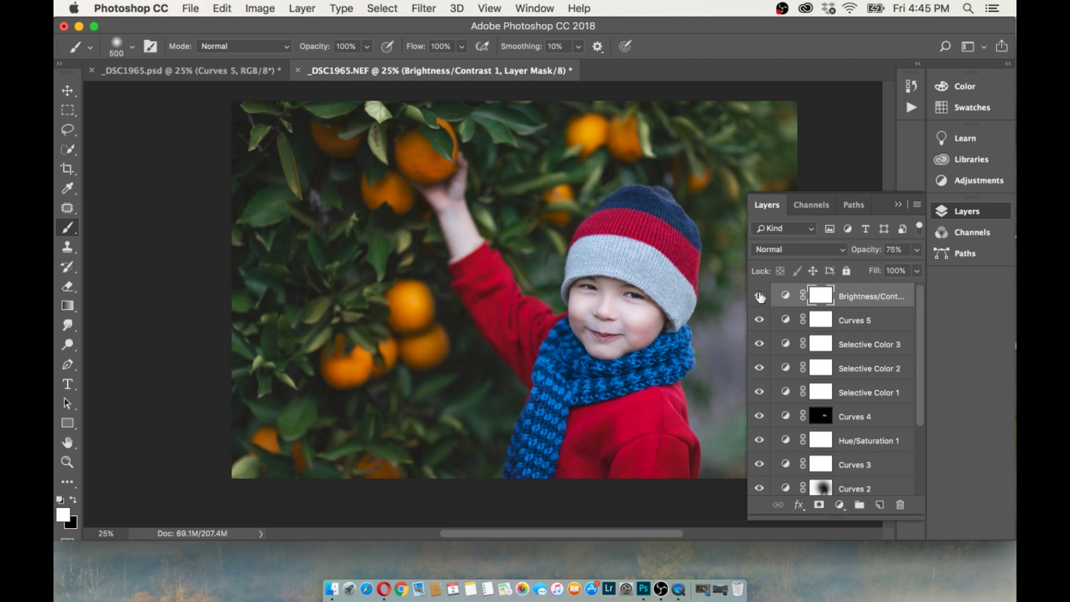
{"action": "left_click", "coordinate": [759, 296]}
{"action": "left_click", "coordinate": [837, 506]}
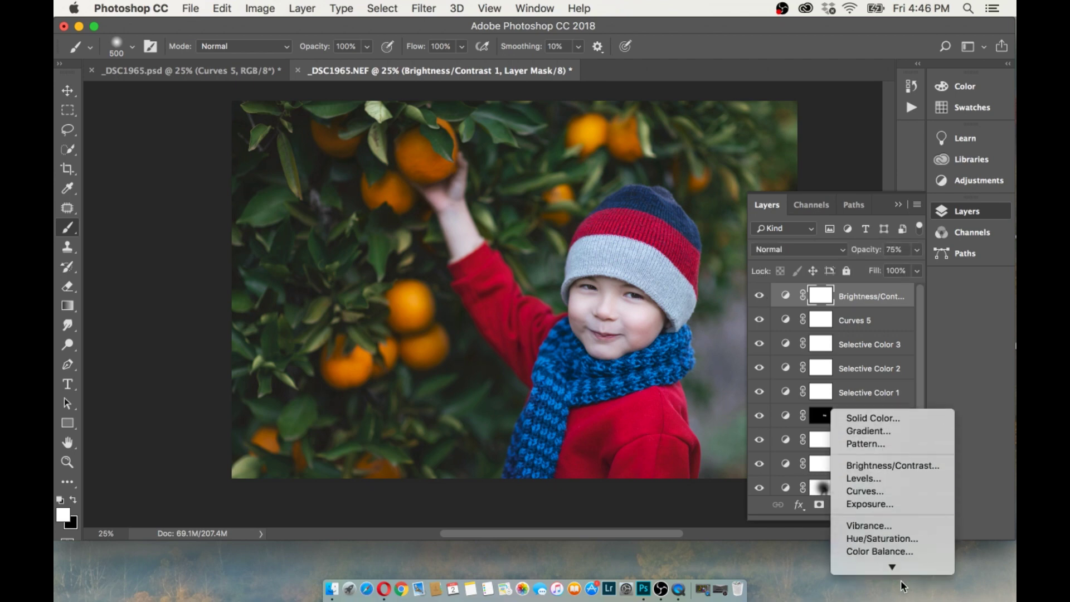
Step: Add Color Balance 1 with midtones Cyan/Red +1 and Magenta/Green -2, Shadows checked
{"action": "left_click", "coordinate": [863, 449]}
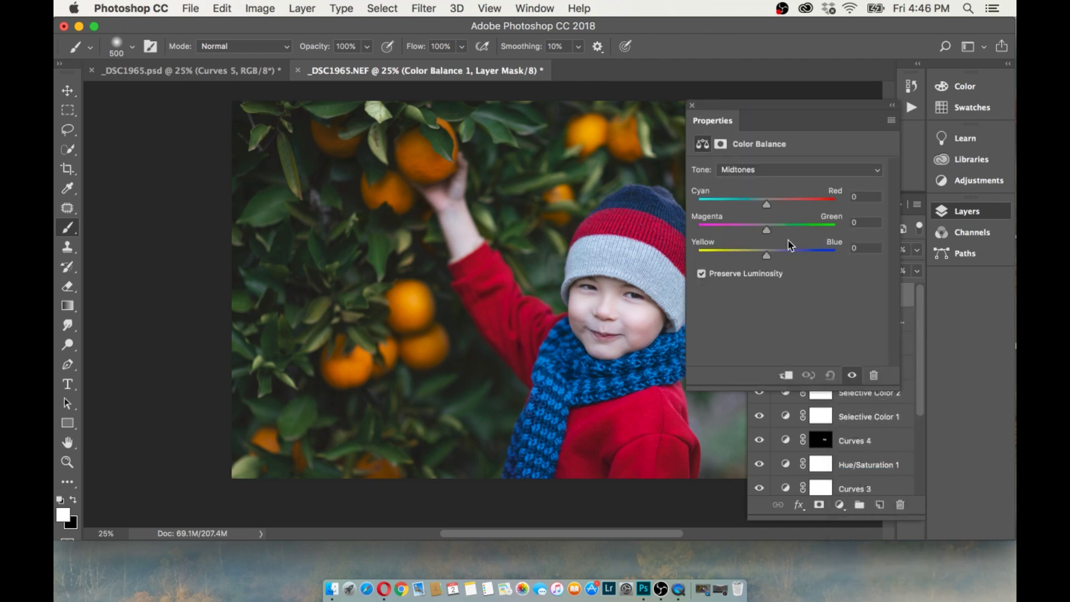
{"action": "left_click_drag", "start_coordinate": [770, 151], "coordinate": [806, 157]}
{"action": "left_click_drag", "start_coordinate": [804, 246], "coordinate": [803, 239]}
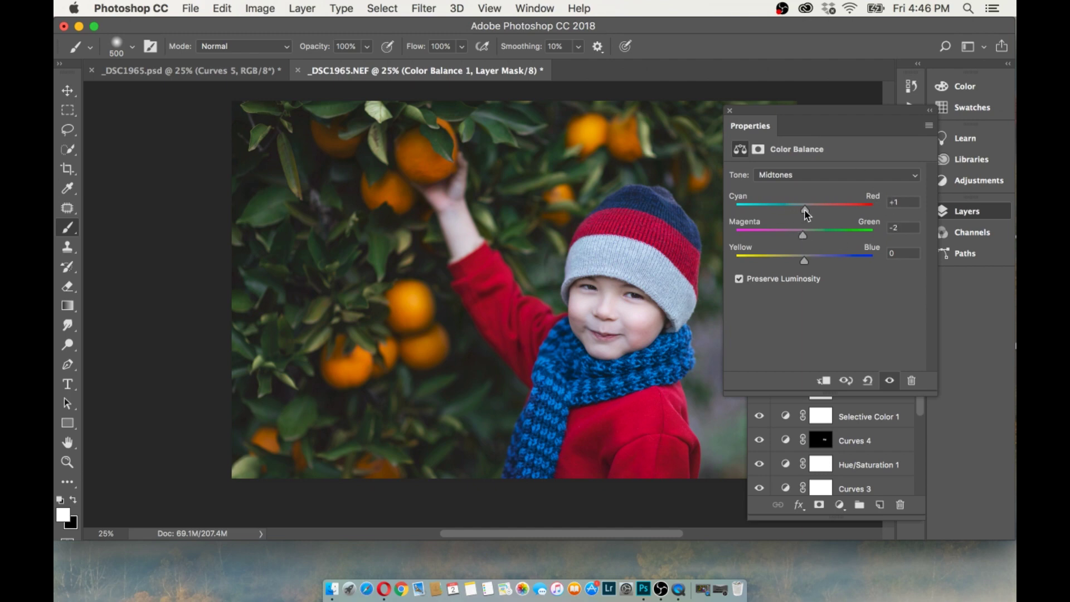
{"action": "left_click", "coordinate": [788, 176]}
{"action": "left_click", "coordinate": [730, 111]}
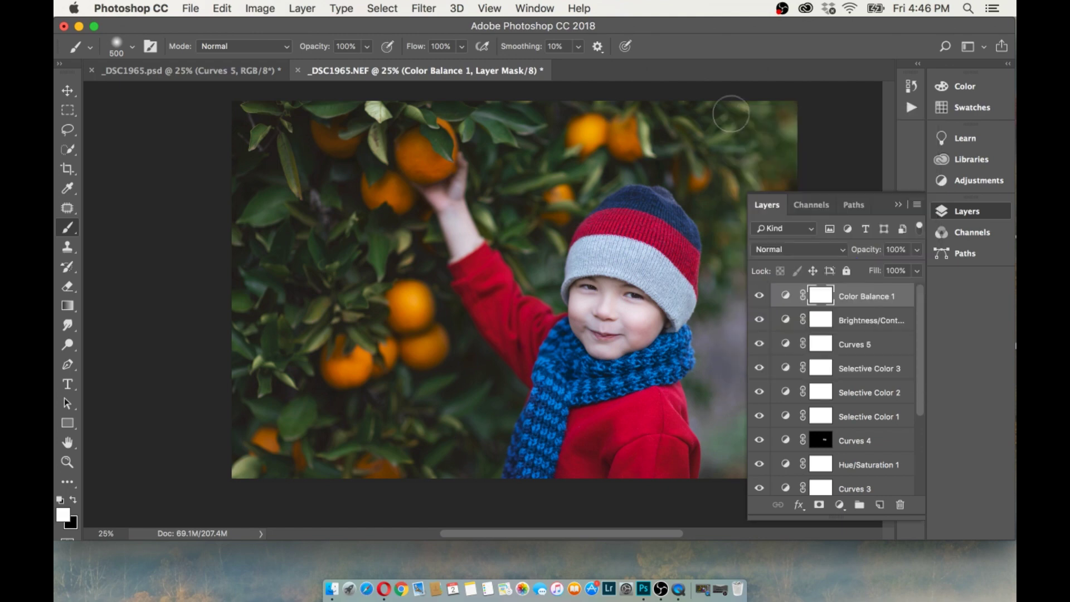
Step: Invert the Color Balance 1 mask to black and paint white over the boy's cheek
{"action": "left_click", "coordinate": [759, 296]}
{"action": "left_click", "coordinate": [759, 295]}
{"action": "key", "text": "ctrl+i"}
{"action": "left_click_drag", "start_coordinate": [629, 320], "coordinate": [593, 310]}
{"action": "key", "text": "bracketleft"}
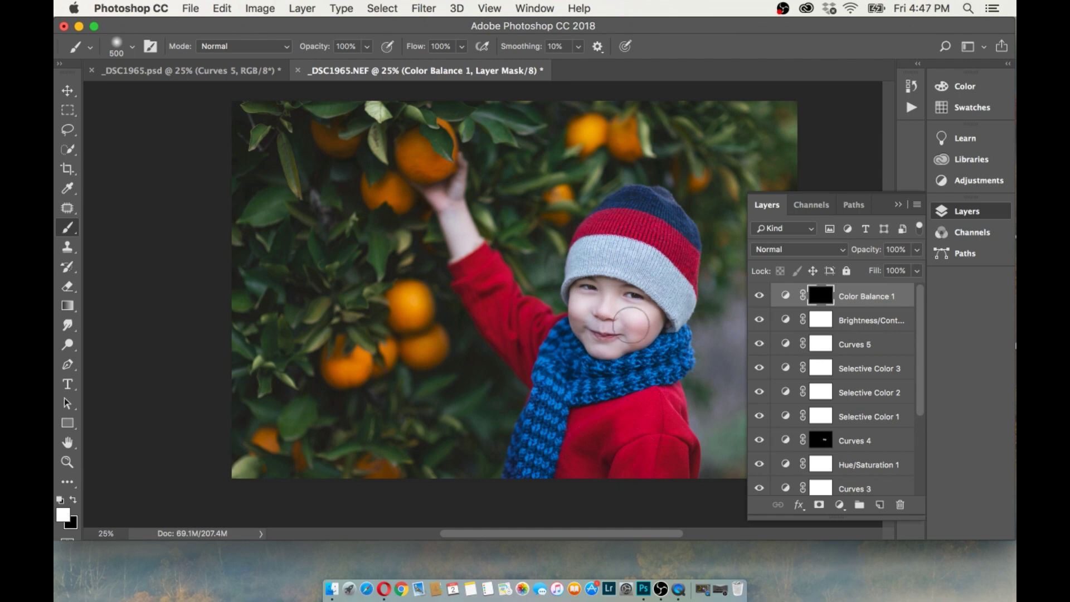
{"action": "left_click_drag", "start_coordinate": [609, 312], "coordinate": [602, 337]}
Step: Paint a second white spot into the mask, compare, and swap to black
{"action": "left_click_drag", "start_coordinate": [454, 205], "coordinate": [468, 239]}
{"action": "left_click", "coordinate": [759, 295]}
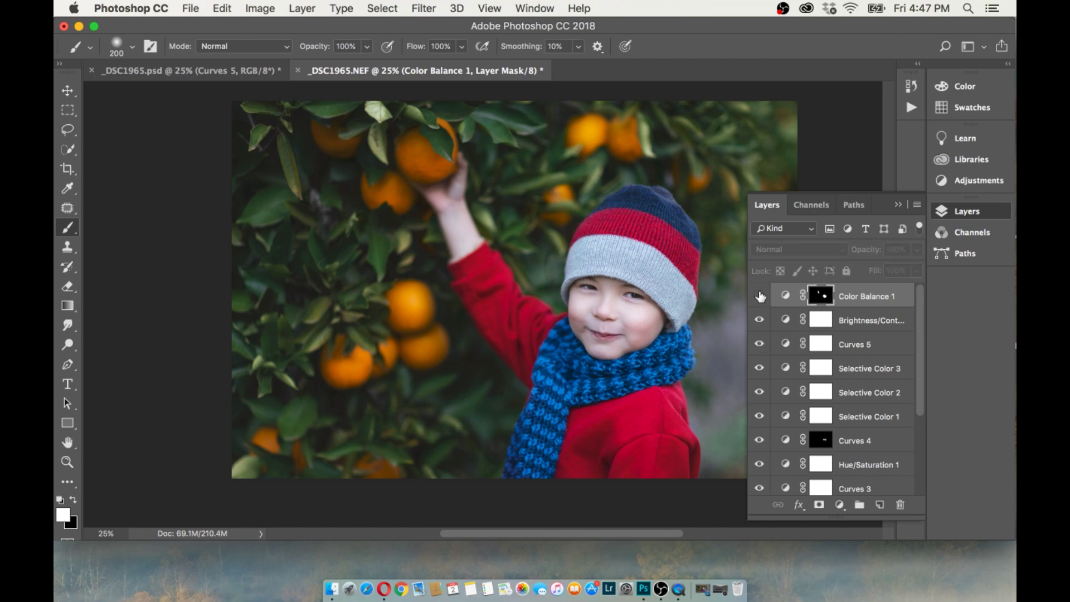
{"action": "left_click", "coordinate": [74, 499]}
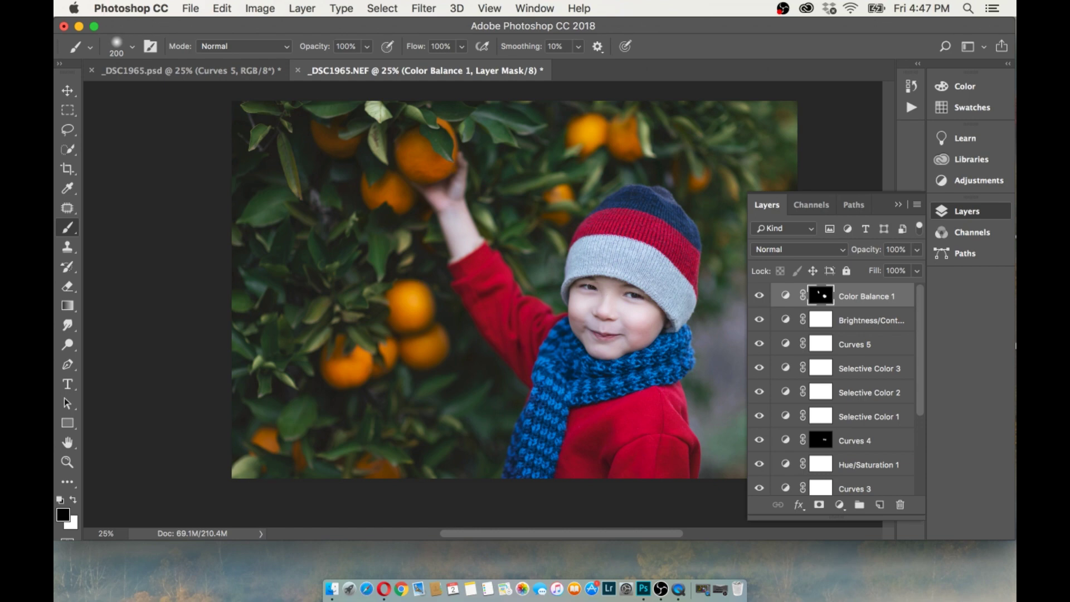
{"action": "left_click", "coordinate": [759, 296]}
{"action": "left_click", "coordinate": [759, 295]}
{"action": "left_click", "coordinate": [839, 504]}
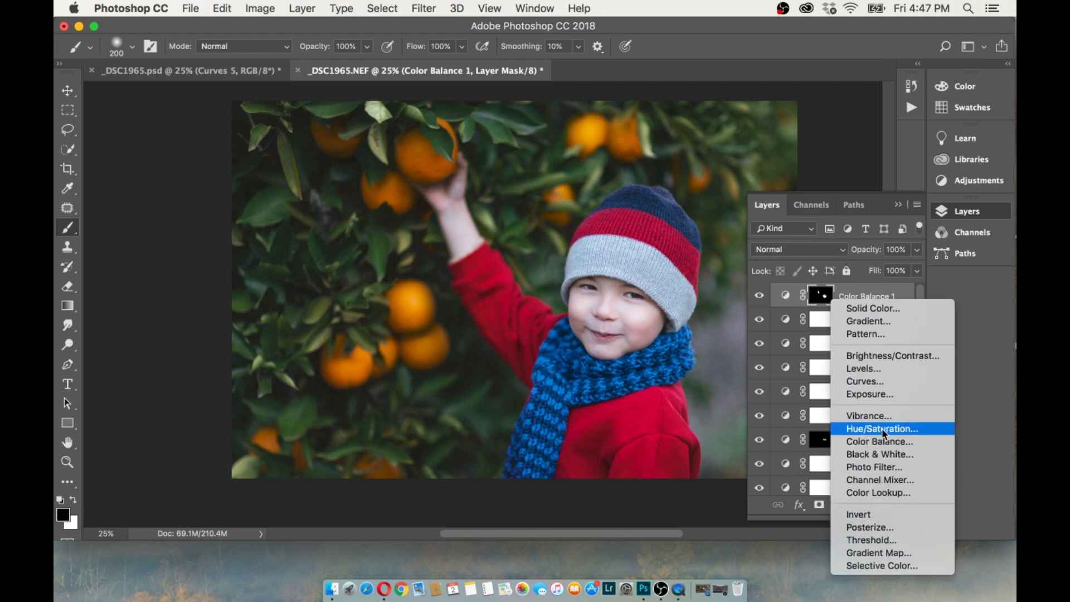
Step: Add Selective Color 4 on Blues, reducing magenta and yellow and adding black for the scarf and hat
{"action": "left_click", "coordinate": [869, 565]}
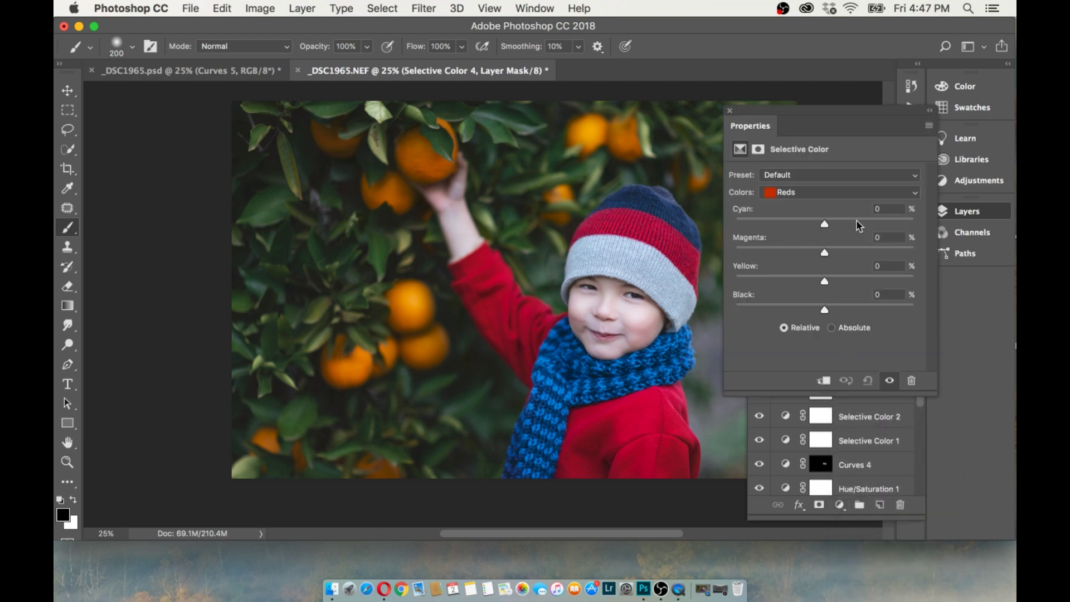
{"action": "left_click", "coordinate": [801, 192]}
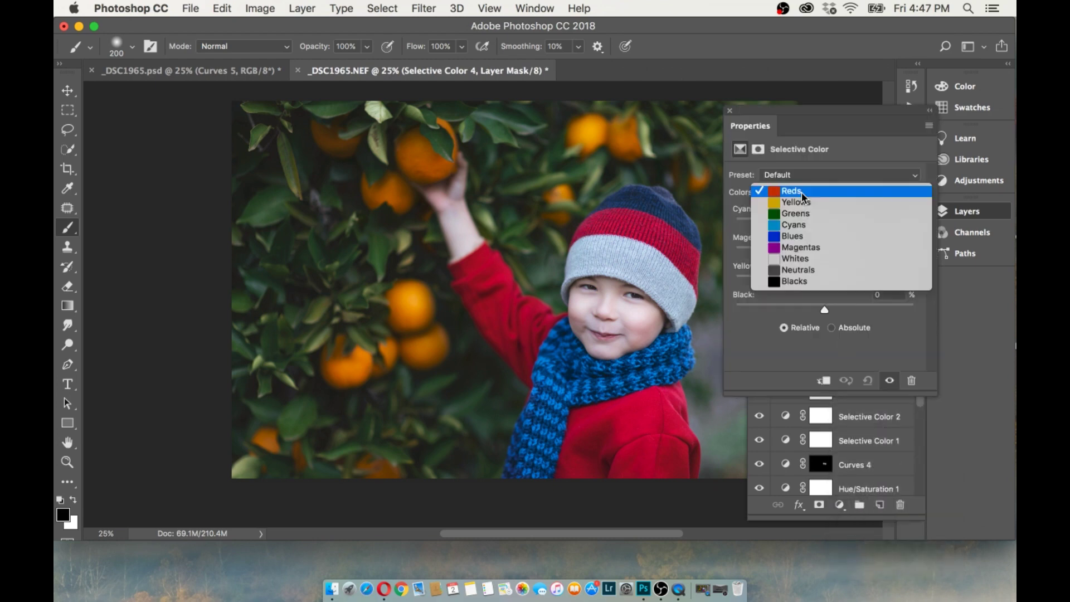
{"action": "left_click", "coordinate": [844, 236]}
{"action": "mouse_move", "coordinate": [825, 224]}
{"action": "left_mouse_down"}
{"action": "mouse_move", "coordinate": [813, 224]}
{"action": "mouse_move", "coordinate": [841, 225]}
{"action": "mouse_move", "coordinate": [813, 260]}
{"action": "mouse_move", "coordinate": [830, 256]}
{"action": "left_mouse_up"}
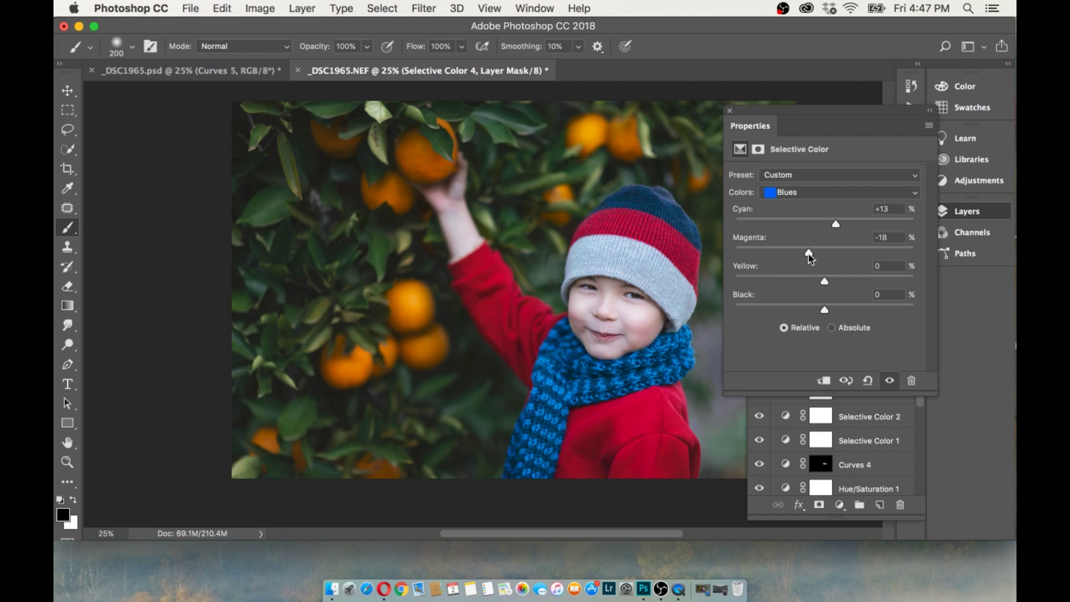
{"action": "mouse_move", "coordinate": [831, 251]}
{"action": "left_mouse_down"}
{"action": "mouse_move", "coordinate": [811, 258]}
{"action": "mouse_move", "coordinate": [807, 287]}
{"action": "mouse_move", "coordinate": [849, 286]}
{"action": "mouse_move", "coordinate": [804, 284]}
{"action": "mouse_move", "coordinate": [808, 308]}
{"action": "mouse_move", "coordinate": [835, 314]}
{"action": "left_mouse_up"}
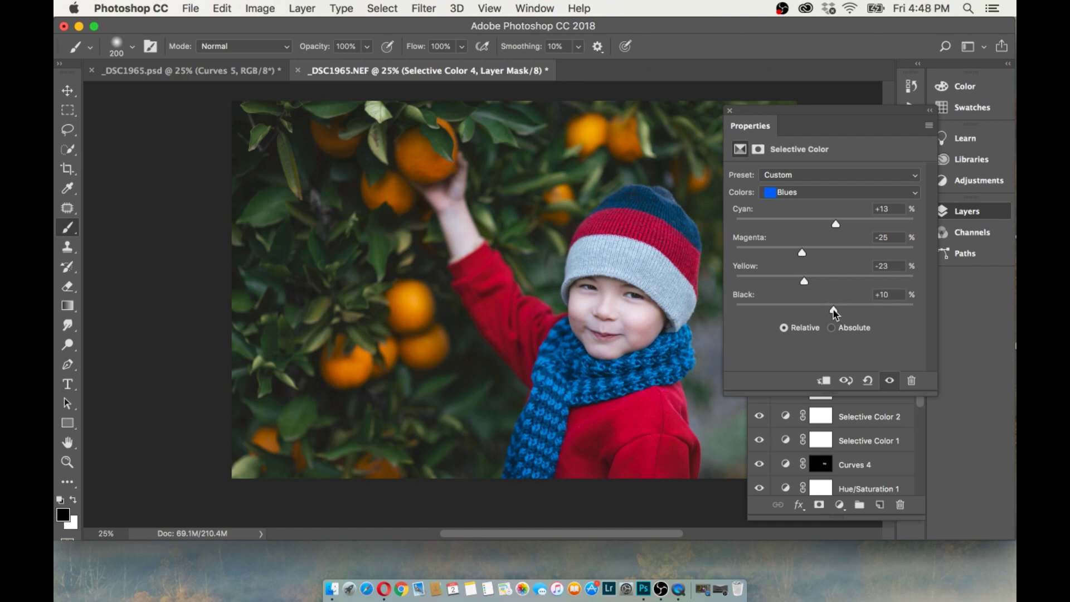
{"action": "mouse_move", "coordinate": [835, 225]}
{"action": "left_mouse_down"}
{"action": "mouse_move", "coordinate": [778, 225]}
{"action": "mouse_move", "coordinate": [848, 225]}
{"action": "mouse_move", "coordinate": [816, 225]}
{"action": "left_mouse_up"}
{"action": "left_click", "coordinate": [729, 111]}
{"action": "left_click", "coordinate": [759, 296]}
{"action": "left_click", "coordinate": [759, 296]}
Step: Compare Selective Color 4 and lower its opacity to 71%
{"action": "left_click", "coordinate": [759, 296]}
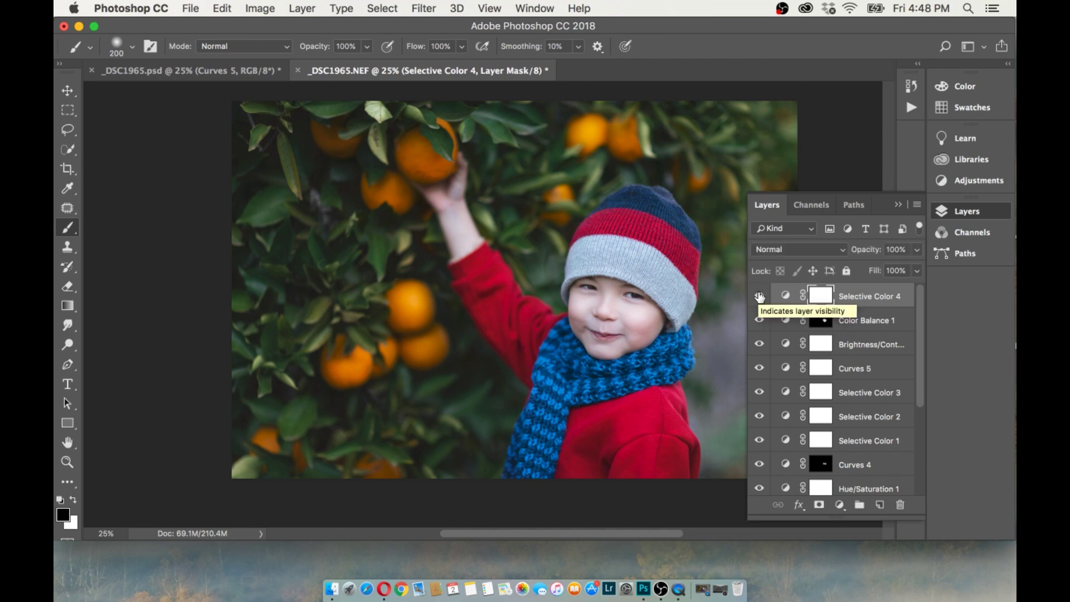
{"action": "left_click", "coordinate": [759, 296]}
{"action": "left_click", "coordinate": [917, 249]}
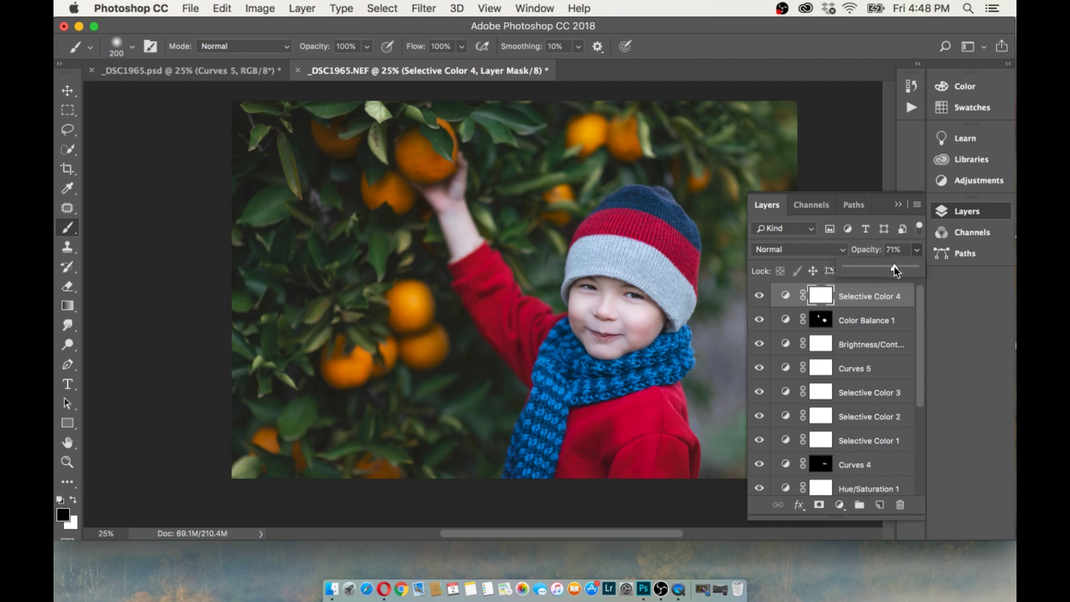
{"action": "left_click", "coordinate": [759, 296]}
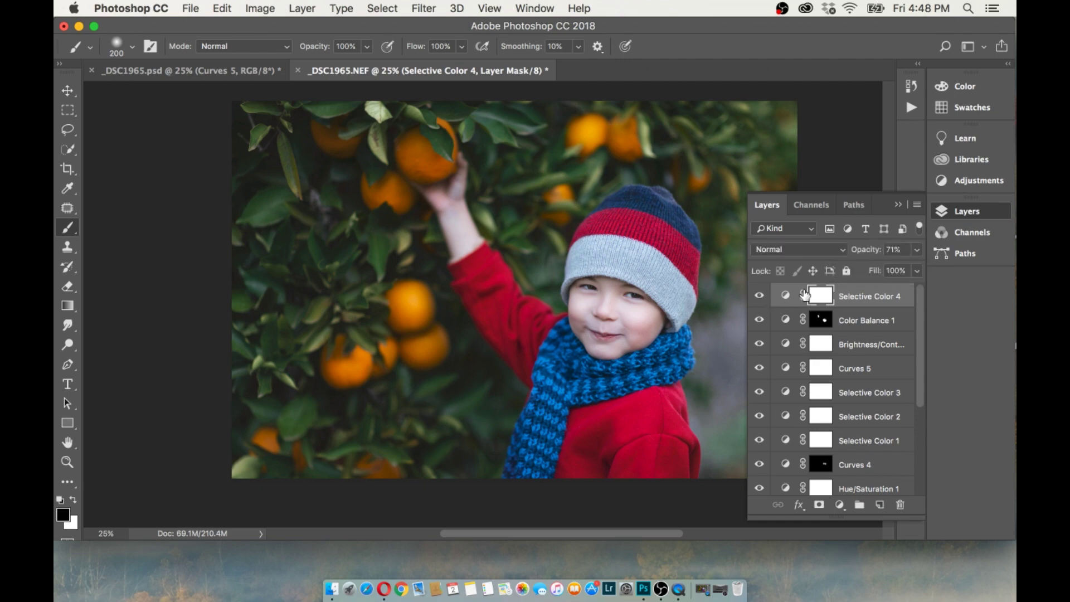
Step: Enlarge the brush to 800 and paint two black dabs into the Selective Color 4 mask
{"action": "key", "text": "bracketright"}
{"action": "key", "text": "bracketright"}
{"action": "key", "text": "bracketright"}
{"action": "key", "text": "bracketright"}
{"action": "key", "text": "bracketright"}
{"action": "key", "text": "bracketright"}
{"action": "key", "text": "bracketright"}
{"action": "left_click", "coordinate": [607, 295]}
{"action": "left_click", "coordinate": [463, 234]}
{"action": "left_click", "coordinate": [759, 296]}
{"action": "left_click", "coordinate": [834, 504]}
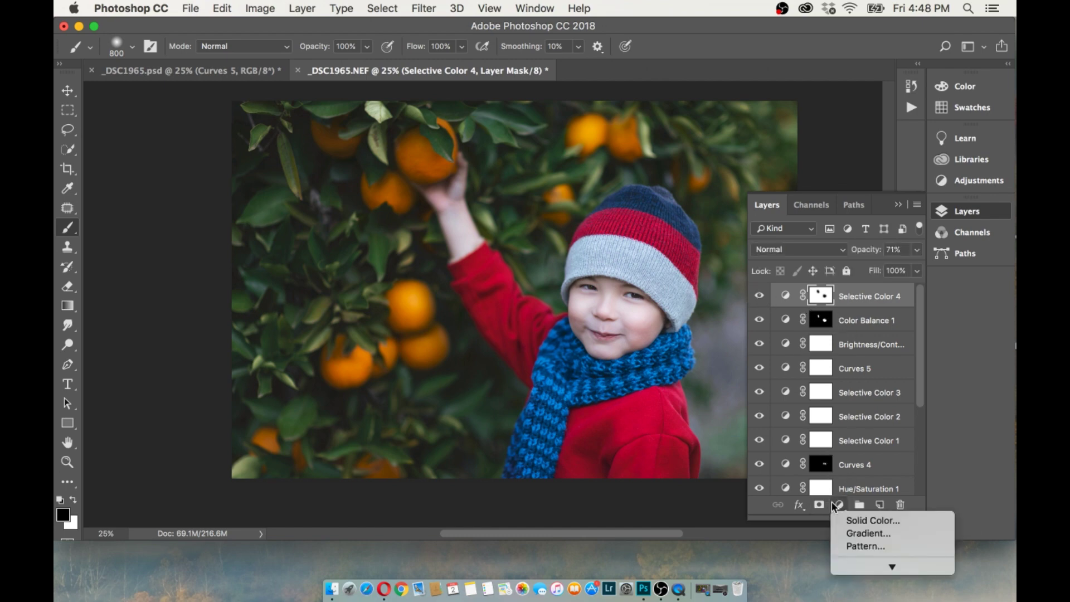
Step: Add Selective Color 5 on Greens, reducing cyan, magenta and black and setting yellow for the leaves
{"action": "left_click", "coordinate": [882, 560]}
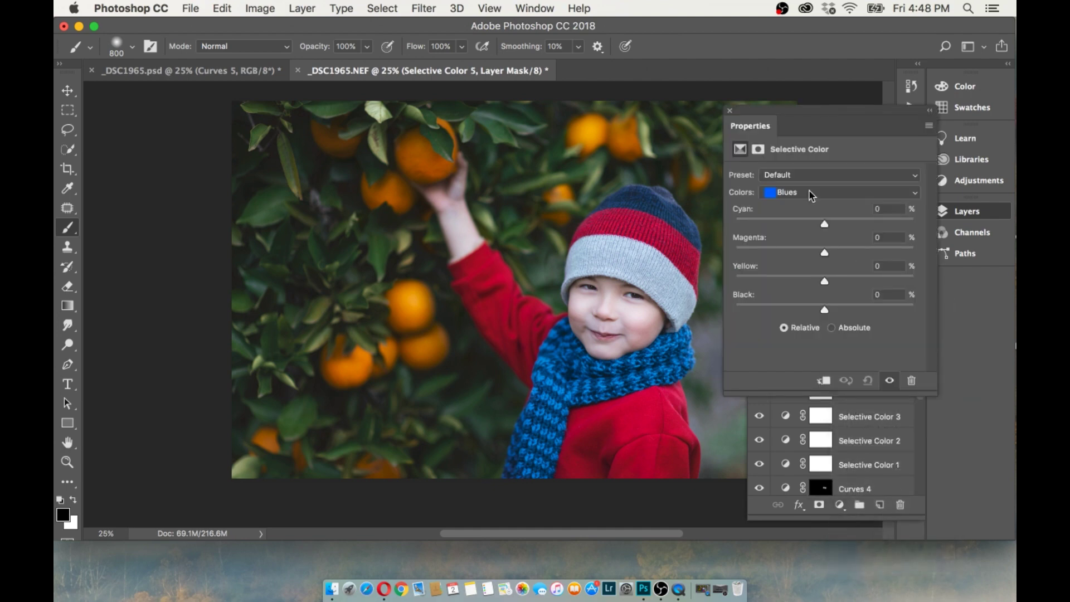
{"action": "left_click", "coordinate": [839, 191]}
{"action": "mouse_move", "coordinate": [824, 314]}
{"action": "left_mouse_down"}
{"action": "mouse_move", "coordinate": [850, 303]}
{"action": "mouse_move", "coordinate": [793, 301]}
{"action": "mouse_move", "coordinate": [818, 310]}
{"action": "left_mouse_up"}
{"action": "mouse_move", "coordinate": [864, 279]}
{"action": "left_mouse_down"}
{"action": "mouse_move", "coordinate": [803, 278]}
{"action": "mouse_move", "coordinate": [861, 281]}
{"action": "left_mouse_up"}
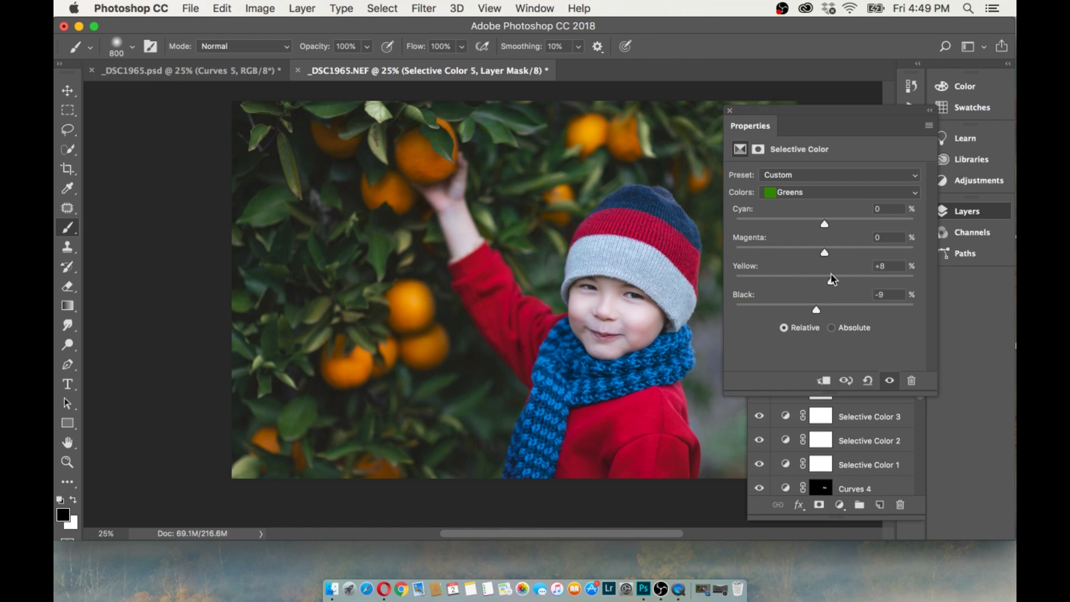
{"action": "mouse_move", "coordinate": [825, 252]}
{"action": "left_mouse_down"}
{"action": "mouse_move", "coordinate": [788, 252]}
{"action": "mouse_move", "coordinate": [870, 253]}
{"action": "mouse_move", "coordinate": [817, 260]}
{"action": "left_mouse_up"}
{"action": "mouse_move", "coordinate": [825, 224]}
{"action": "left_mouse_down"}
{"action": "mouse_move", "coordinate": [796, 223]}
{"action": "mouse_move", "coordinate": [832, 221]}
{"action": "left_mouse_up"}
{"action": "left_click", "coordinate": [729, 110]}
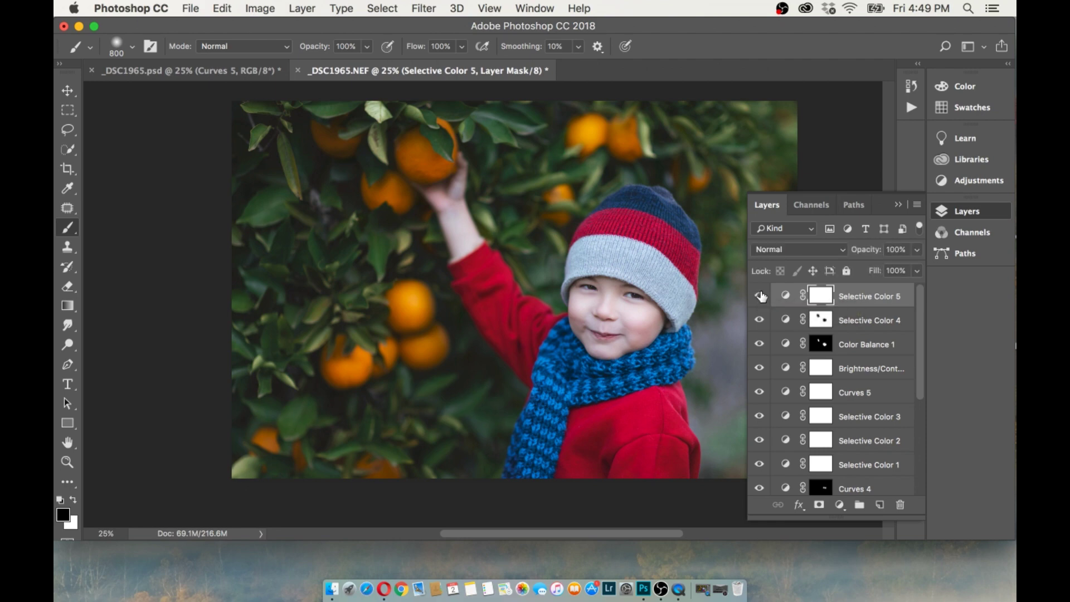
Step: Toggle Selective Color 5 on and off to compare its effect on the leaves
{"action": "left_click", "coordinate": [761, 296]}
{"action": "left_click", "coordinate": [760, 296]}
{"action": "left_click", "coordinate": [760, 296]}
{"action": "left_click", "coordinate": [760, 296]}
{"action": "left_click", "coordinate": [760, 296]}
{"action": "left_click", "coordinate": [840, 505]}
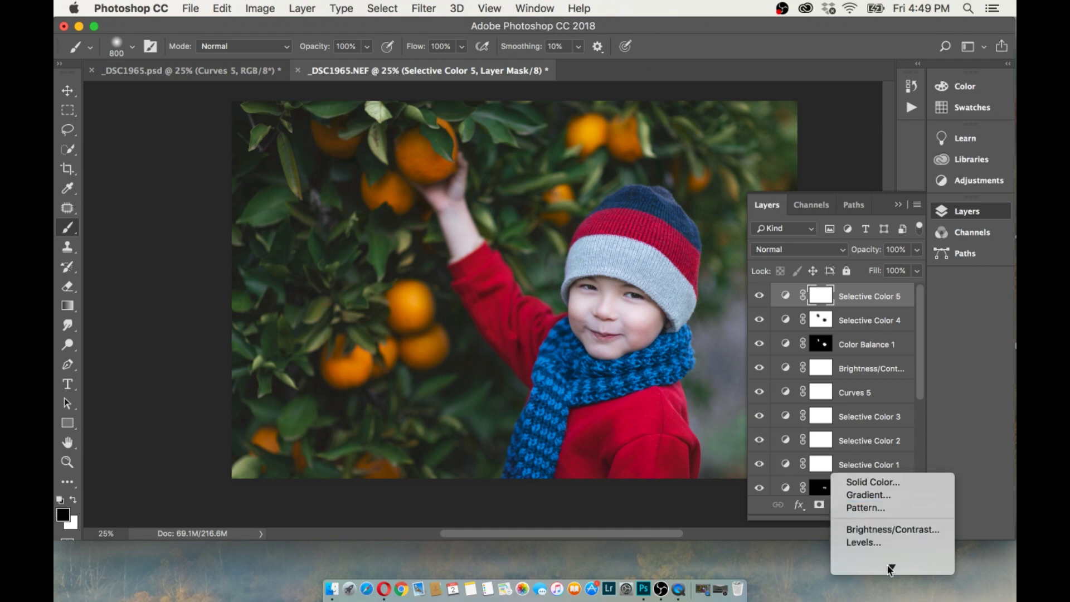
Step: Add Color Balance 2 with its midtones shifted slightly toward red
{"action": "left_click", "coordinate": [884, 440]}
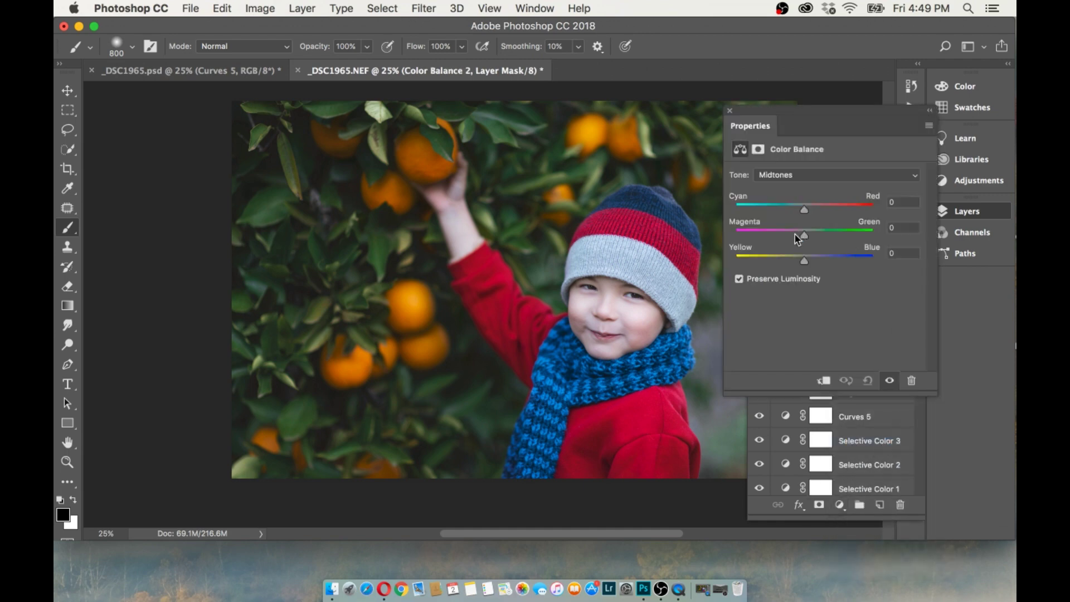
{"action": "left_click_drag", "start_coordinate": [804, 210], "coordinate": [800, 237]}
{"action": "left_click", "coordinate": [729, 111]}
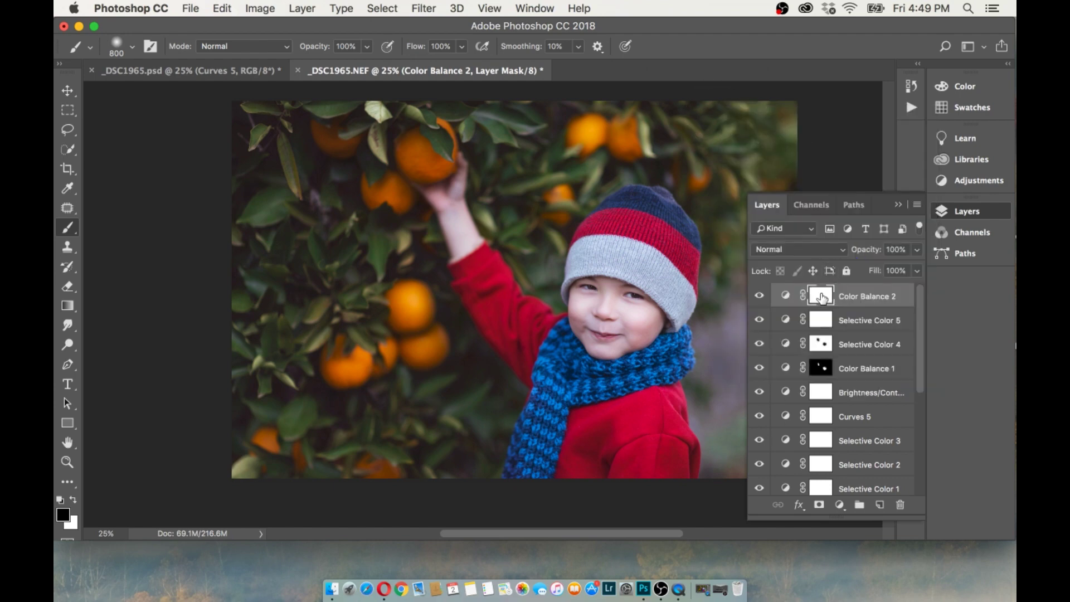
Step: Invert the Color Balance 2 mask and dab white on both cheeks with a 300 px brush
{"action": "key", "text": "i"}
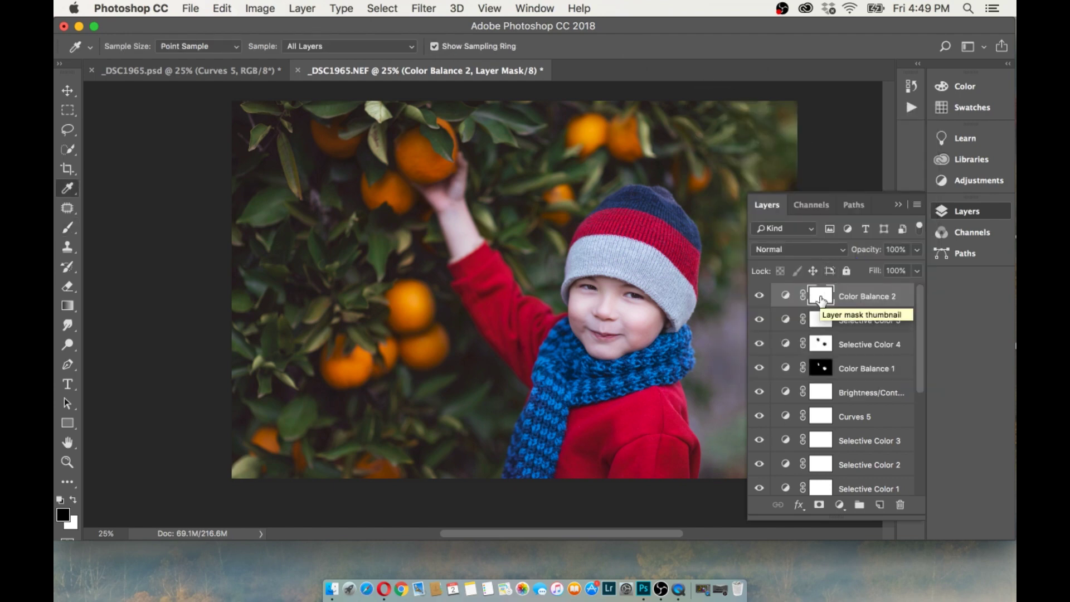
{"action": "key", "text": "ctrl+i"}
{"action": "left_click", "coordinate": [73, 499]}
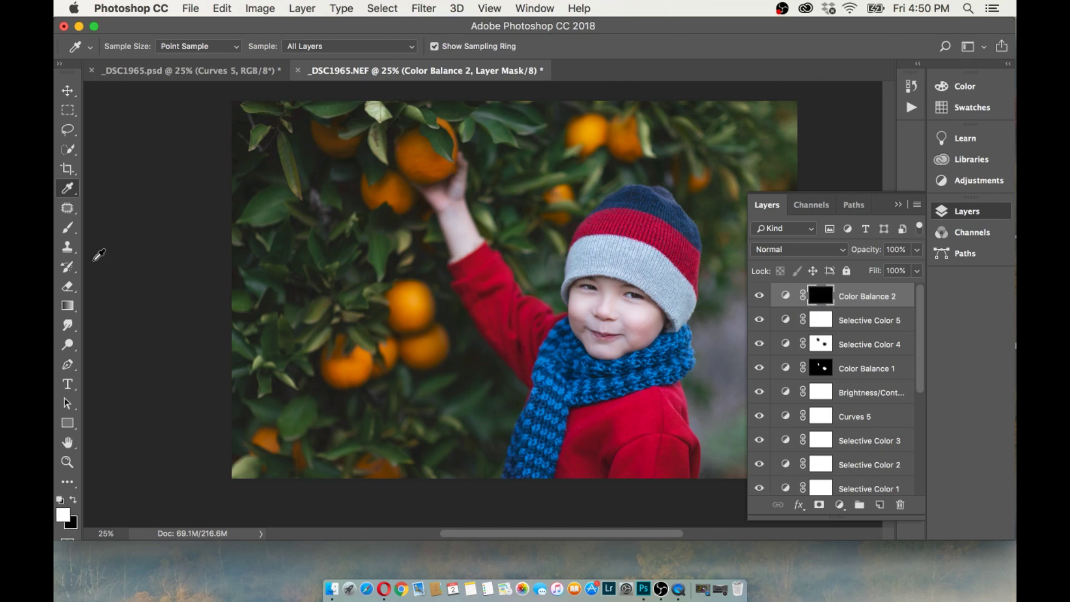
{"action": "left_click", "coordinate": [67, 227]}
{"action": "key", "text": "bracketleft"}
{"action": "key", "text": "bracketleft"}
{"action": "key", "text": "bracketleft"}
{"action": "key", "text": "bracketleft"}
{"action": "key", "text": "bracketleft"}
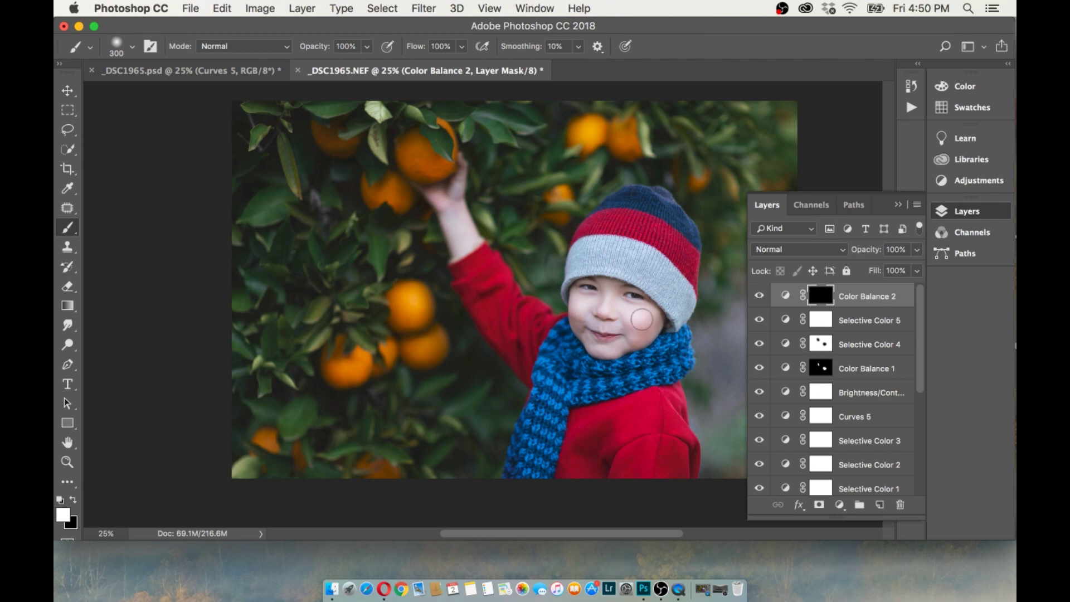
{"action": "left_click", "coordinate": [644, 316]}
{"action": "left_click", "coordinate": [586, 313]}
{"action": "left_click", "coordinate": [67, 462]}
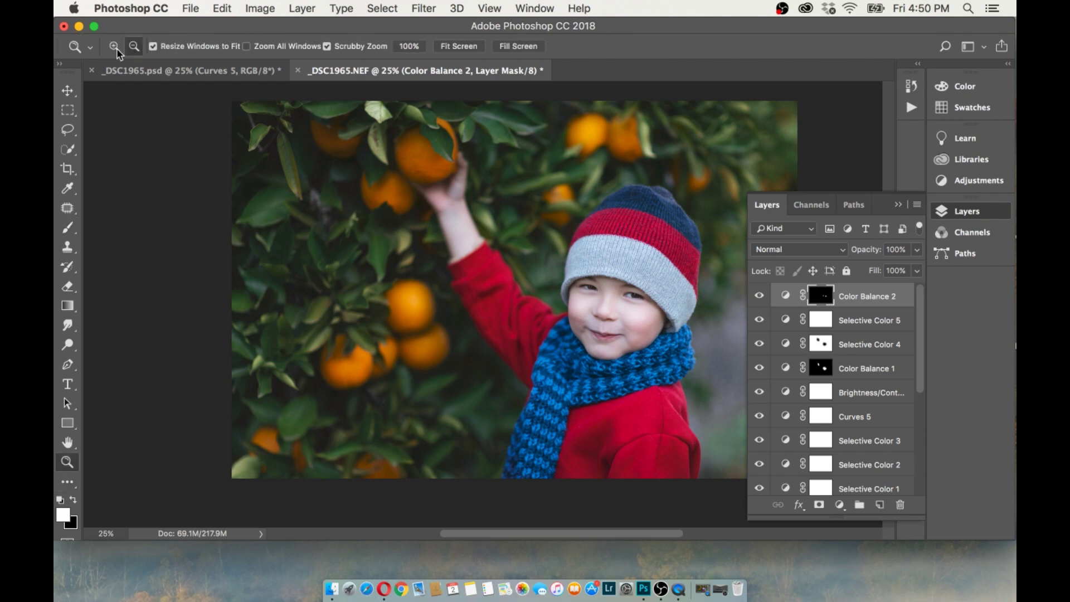
Step: Zoom in on the face, set the brush to 150, and push Color Balance 2 Cyan-Red to +9
{"action": "left_click", "coordinate": [684, 312]}
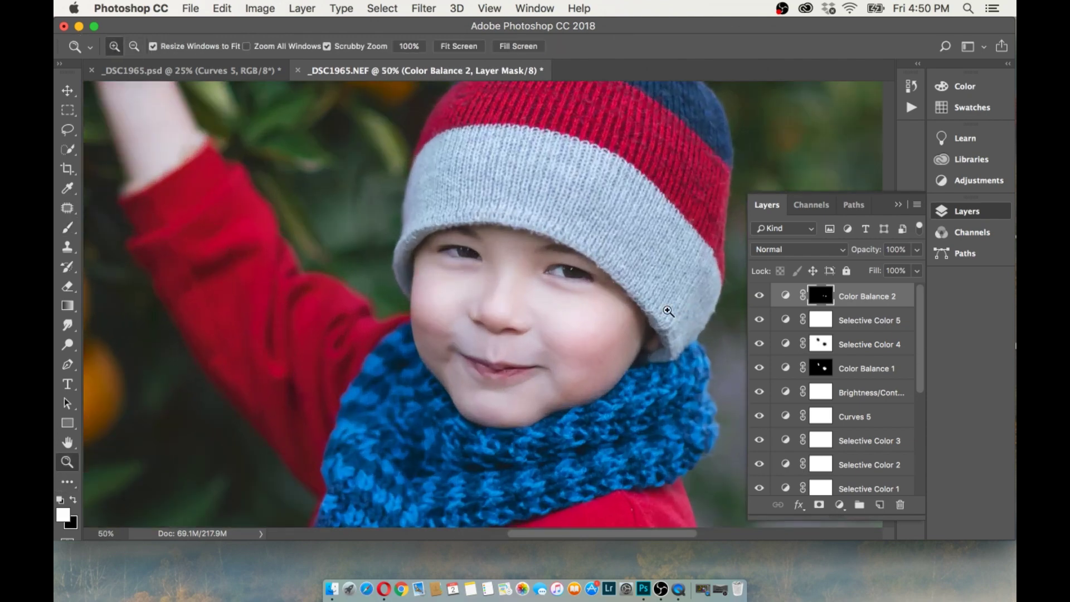
{"action": "left_click", "coordinate": [68, 228]}
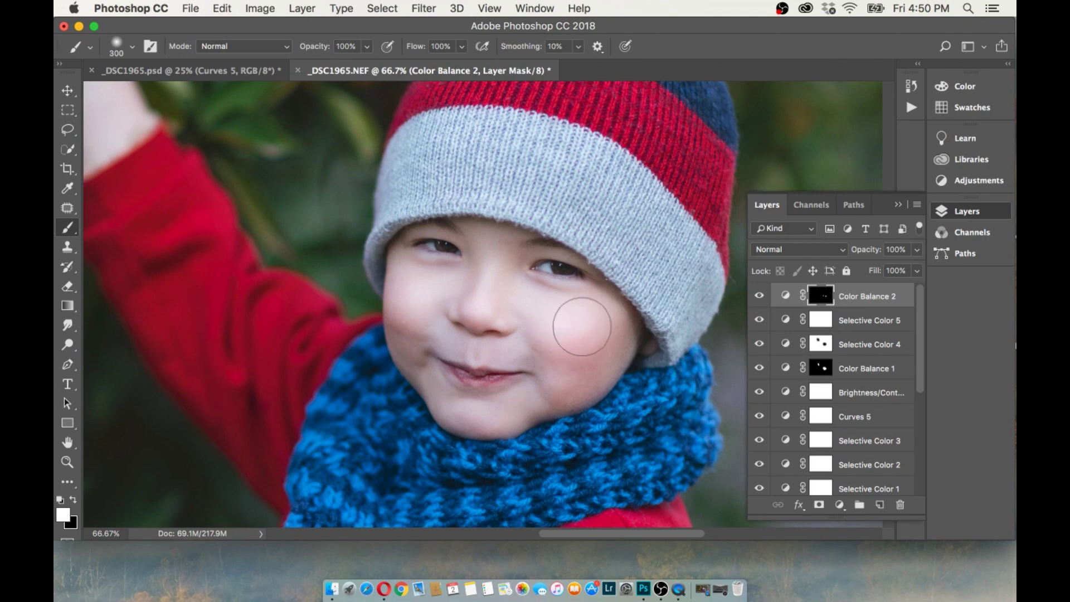
{"action": "key", "text": "bracketleft"}
{"action": "key", "text": "bracketleft"}
{"action": "key", "text": "bracketleft"}
{"action": "key", "text": "bracketleft"}
{"action": "double_click", "coordinate": [785, 296]}
{"action": "mouse_move", "coordinate": [810, 208]}
{"action": "left_mouse_down"}
{"action": "mouse_move", "coordinate": [791, 233]}
{"action": "mouse_move", "coordinate": [811, 208]}
{"action": "left_mouse_up"}
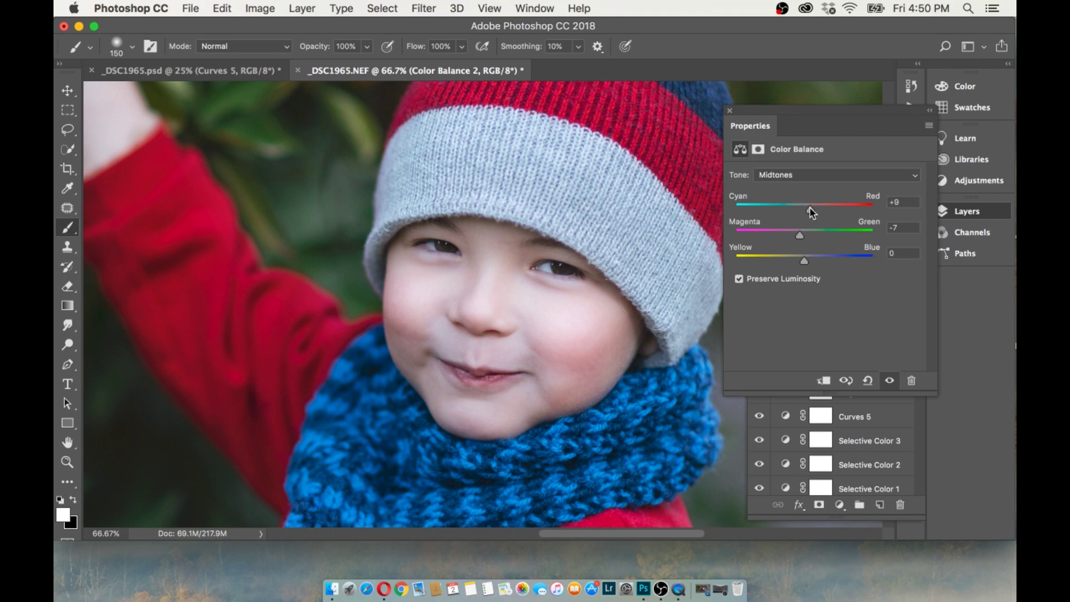
{"action": "left_click", "coordinate": [730, 110]}
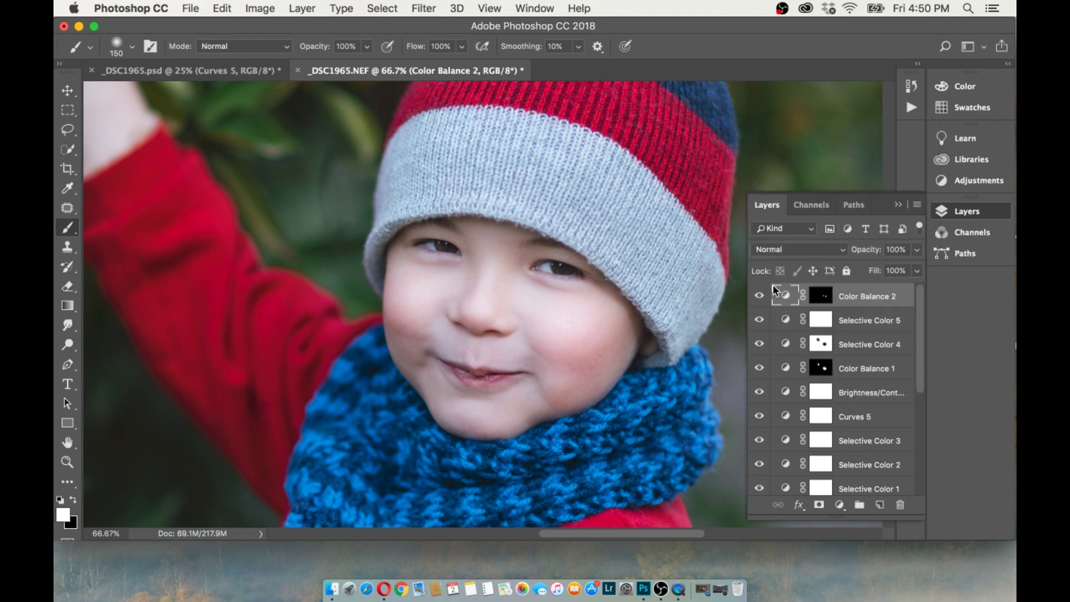
Step: Compare Color Balance 2 on and off, then zoom out to the whole photo
{"action": "left_click", "coordinate": [759, 296]}
{"action": "left_click", "coordinate": [759, 296]}
{"action": "left_click", "coordinate": [67, 462]}
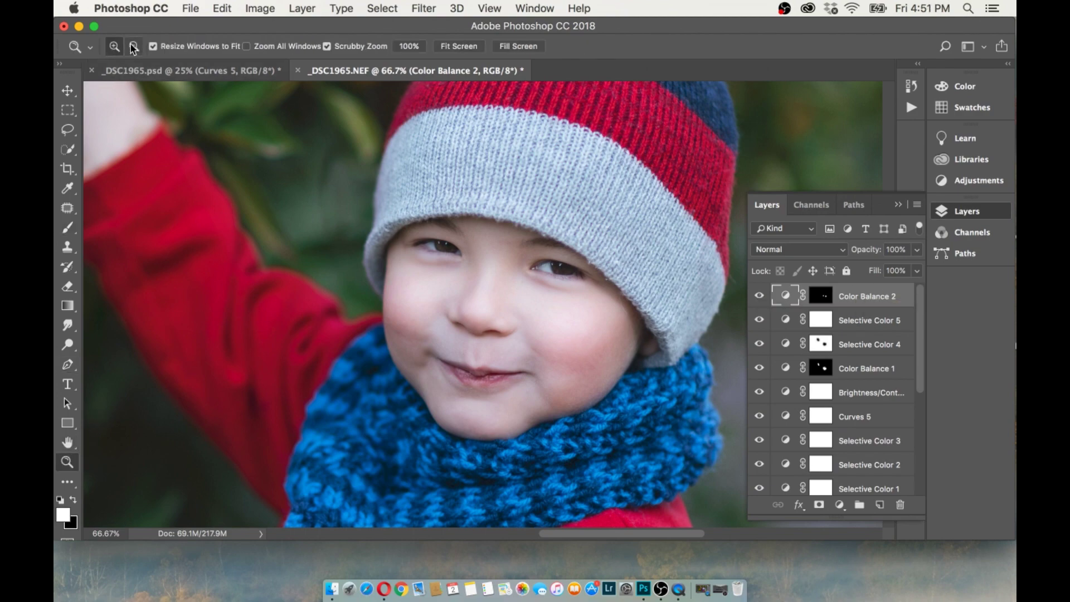
{"action": "left_click", "coordinate": [485, 226], "text": "alt"}
{"action": "left_click", "coordinate": [375, 239], "text": "alt"}
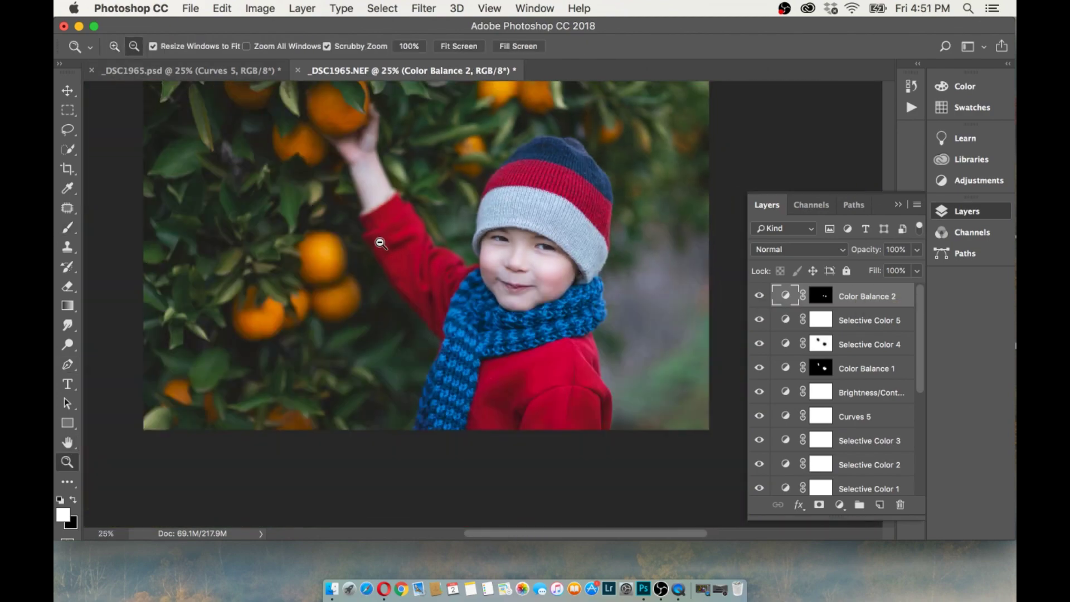
{"action": "left_click", "coordinate": [534, 260], "text": "alt"}
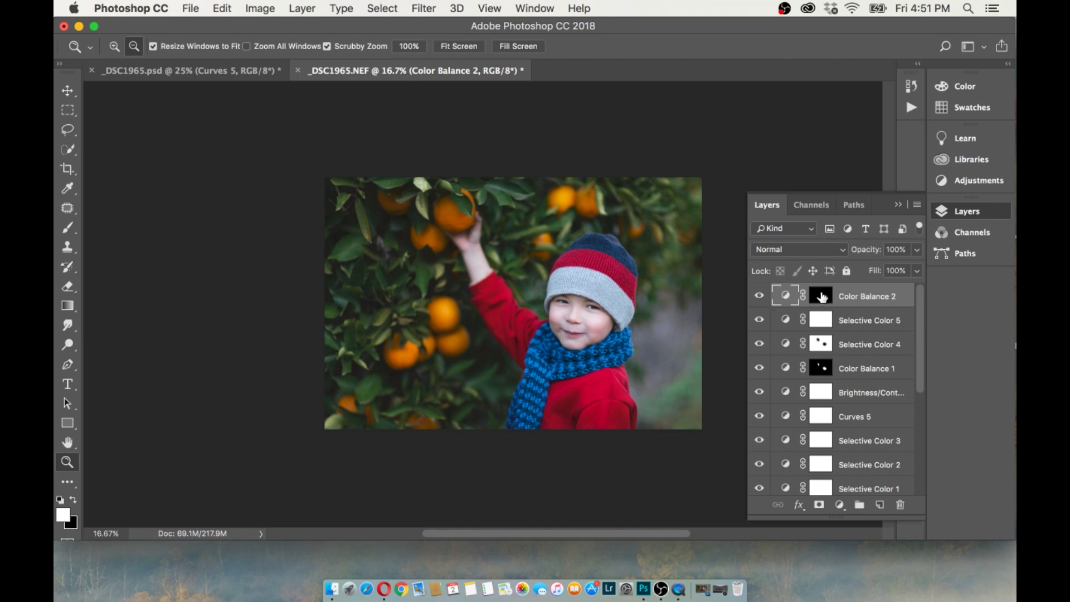
Step: Lower the Color Balance 2 layer opacity to 70%
{"action": "left_click", "coordinate": [821, 296]}
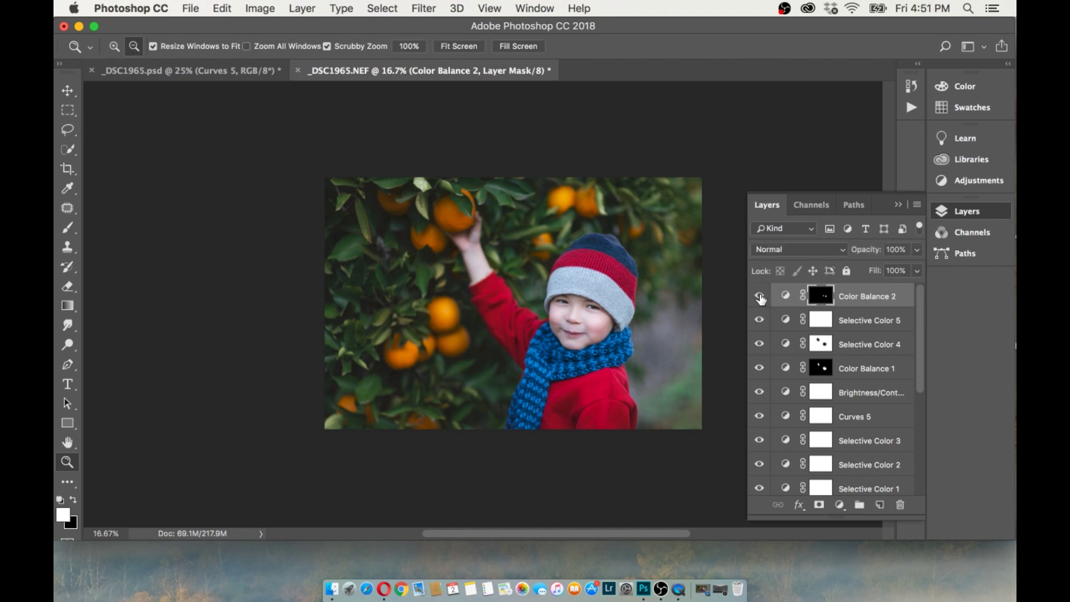
{"action": "left_click", "coordinate": [917, 249]}
{"action": "left_click_drag", "start_coordinate": [916, 266], "coordinate": [897, 268]}
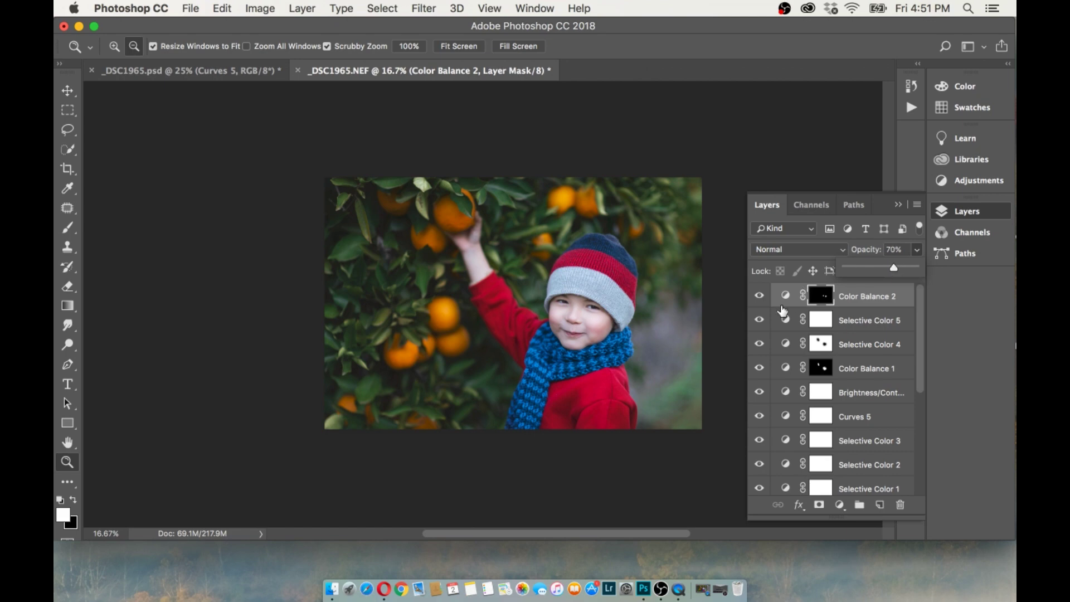
{"action": "left_click", "coordinate": [759, 296]}
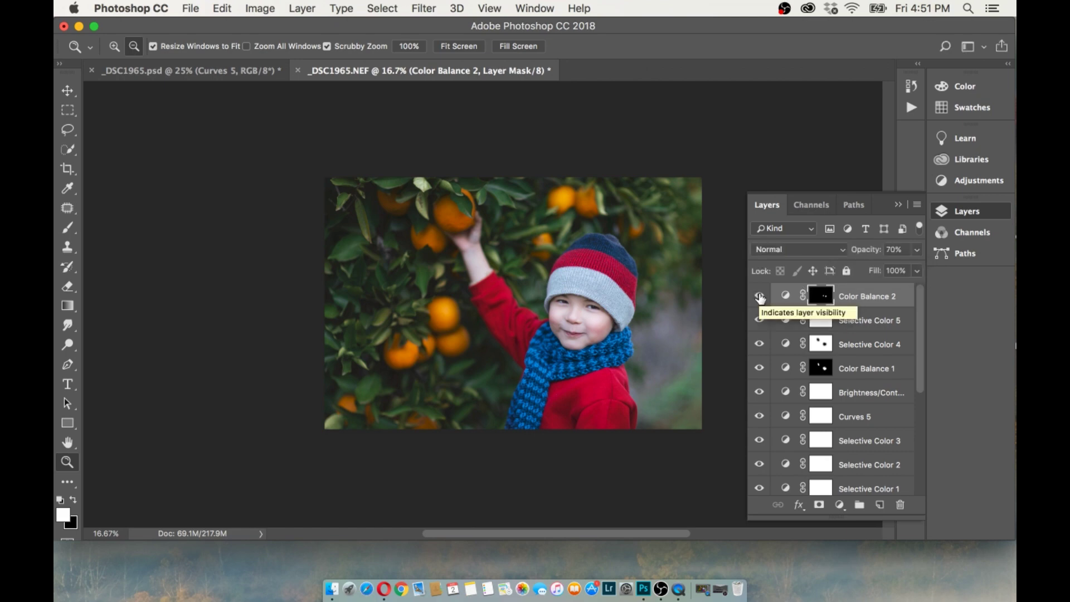
Step: Zoom back in on the boy and ready the Brush to paint black
{"action": "left_click", "coordinate": [114, 46]}
{"action": "left_click", "coordinate": [657, 306]}
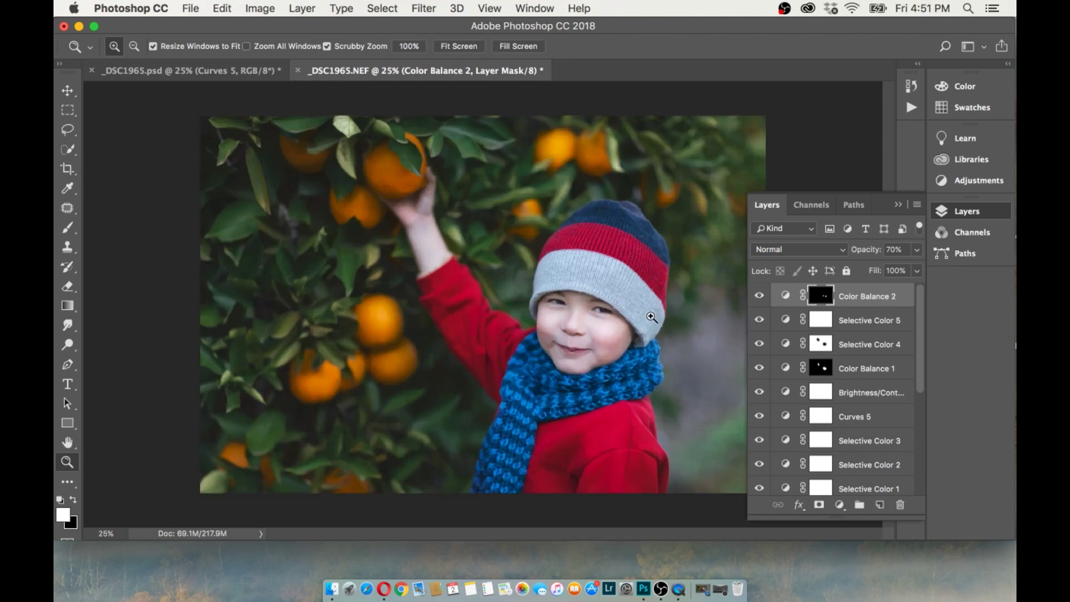
{"action": "left_click", "coordinate": [661, 319]}
{"action": "left_click", "coordinate": [73, 500]}
{"action": "left_click", "coordinate": [67, 227]}
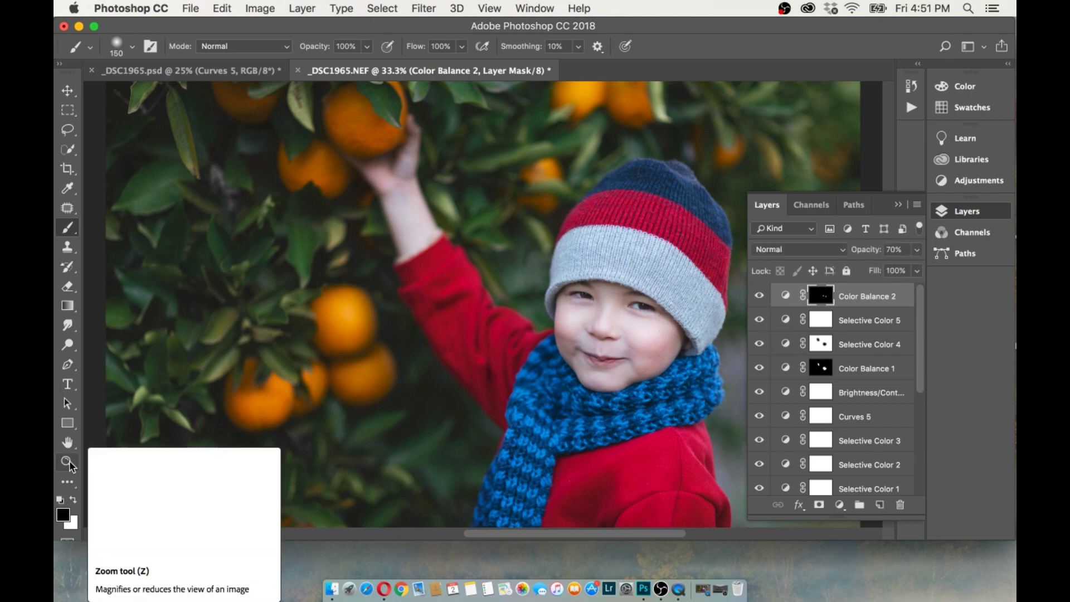
{"action": "double_click", "coordinate": [794, 368]}
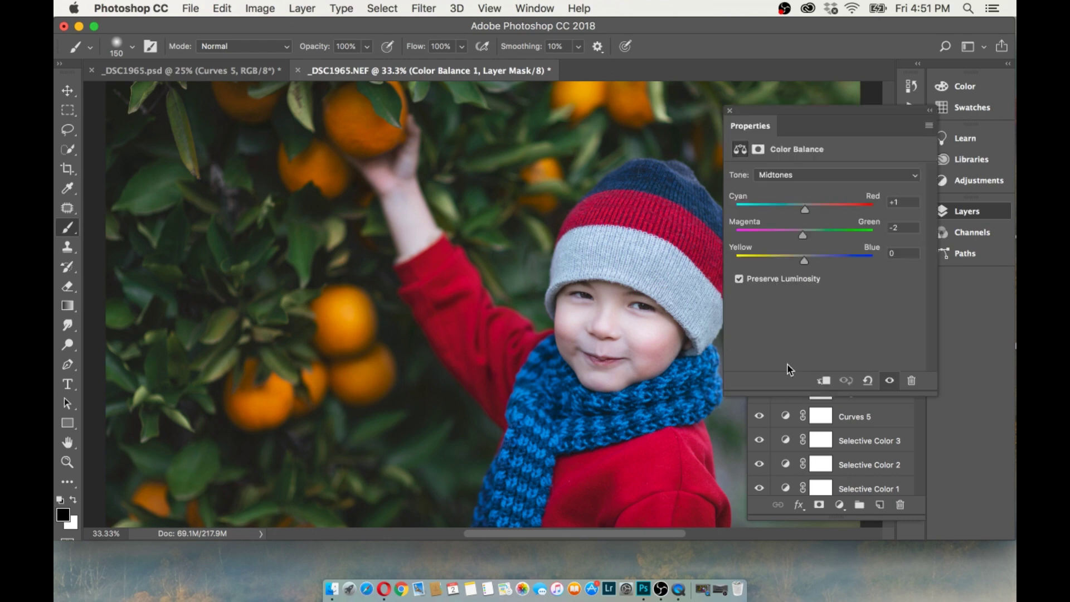
{"action": "left_click", "coordinate": [783, 174]}
{"action": "left_click", "coordinate": [783, 165]}
{"action": "left_click_drag", "start_coordinate": [804, 260], "coordinate": [804, 260]}
{"action": "left_click", "coordinate": [784, 174]}
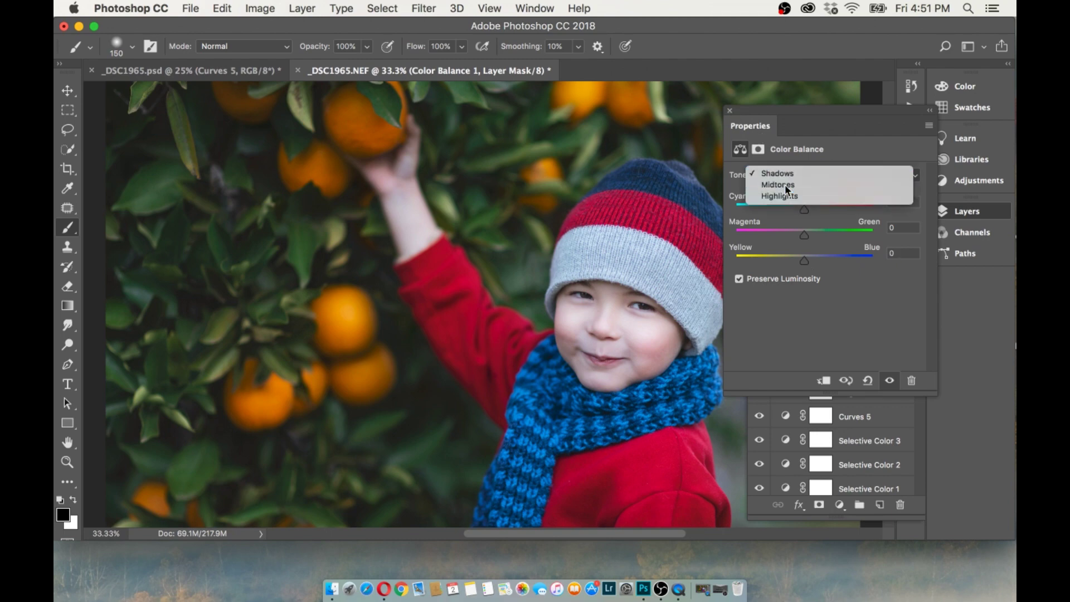
{"action": "left_click", "coordinate": [761, 186]}
{"action": "left_click", "coordinate": [776, 176]}
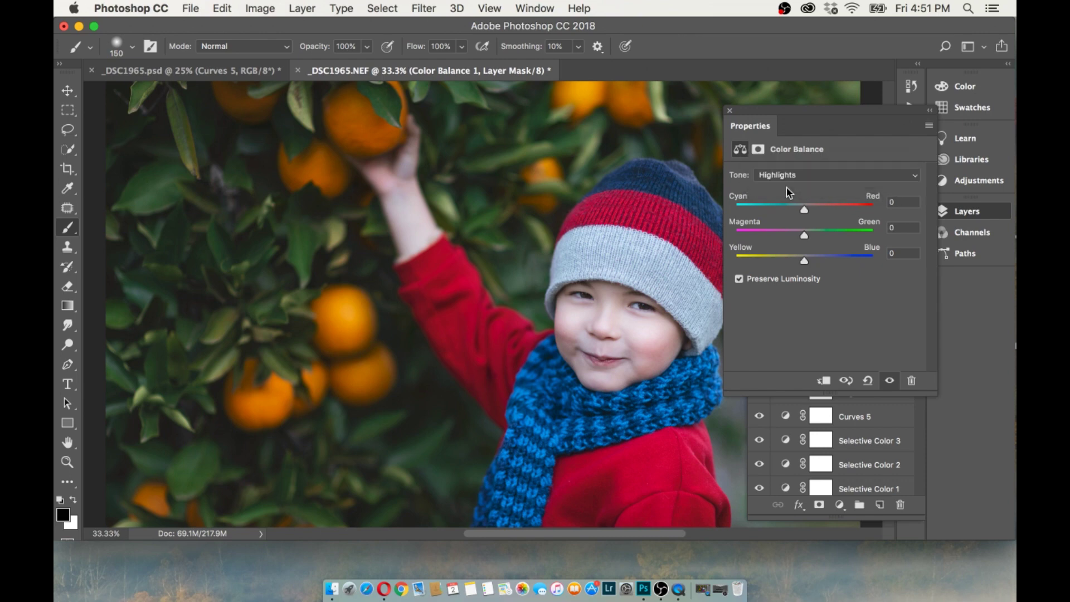
{"action": "left_click", "coordinate": [730, 111]}
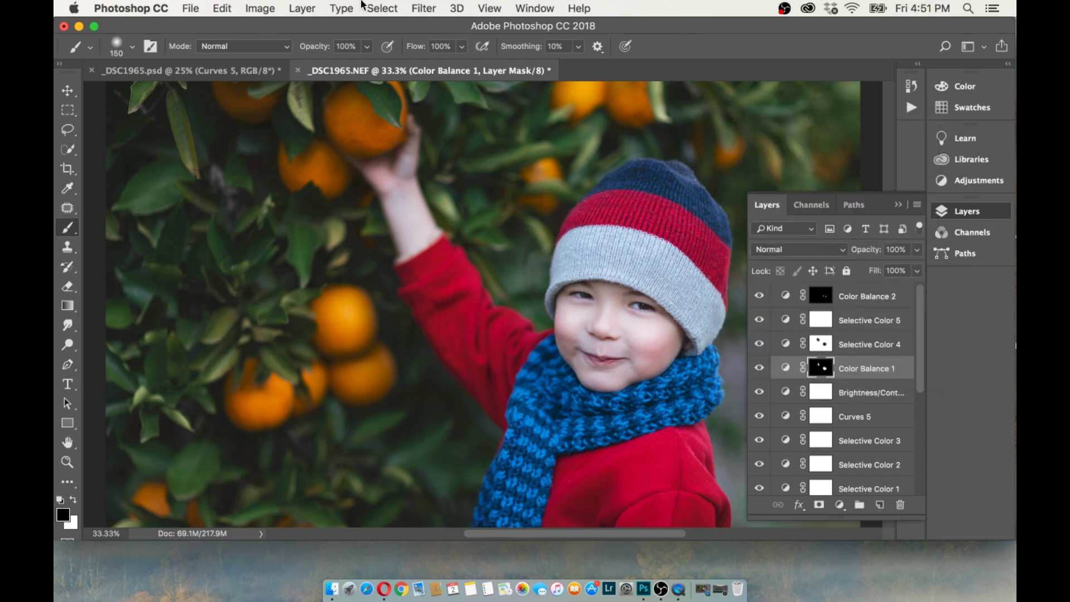
{"action": "left_click", "coordinate": [67, 461]}
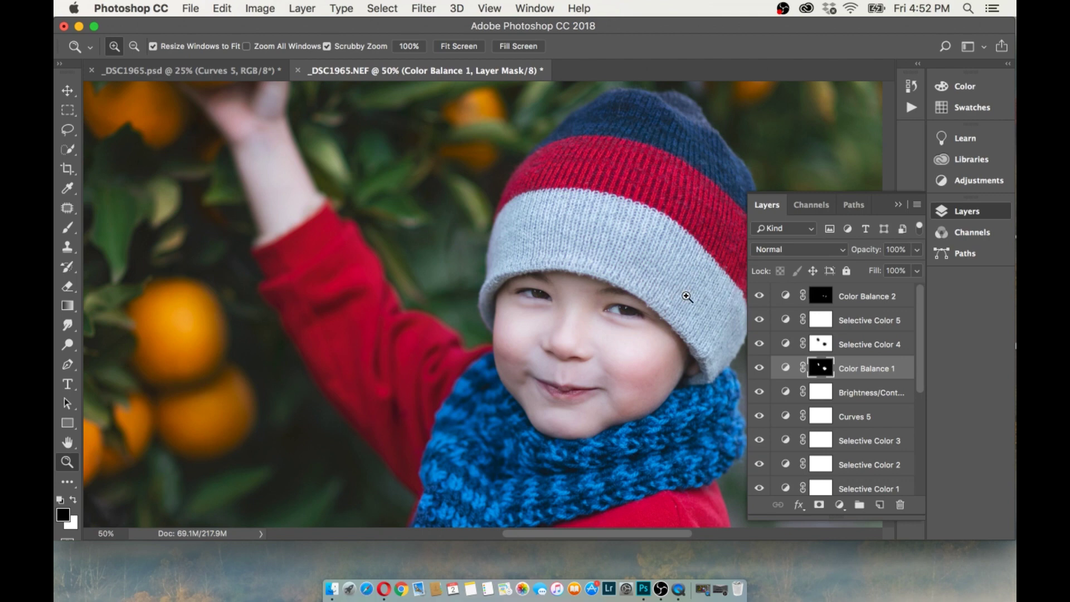
{"action": "left_click", "coordinate": [678, 298]}
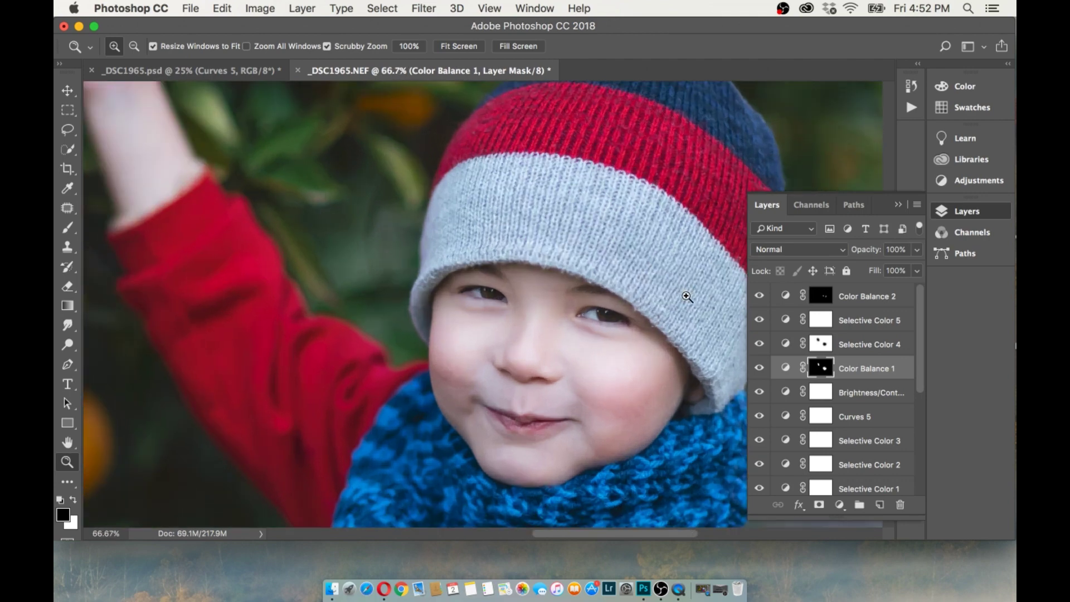
{"action": "left_click", "coordinate": [542, 230]}
{"action": "left_click", "coordinate": [543, 231]}
{"action": "left_click", "coordinate": [418, 306]}
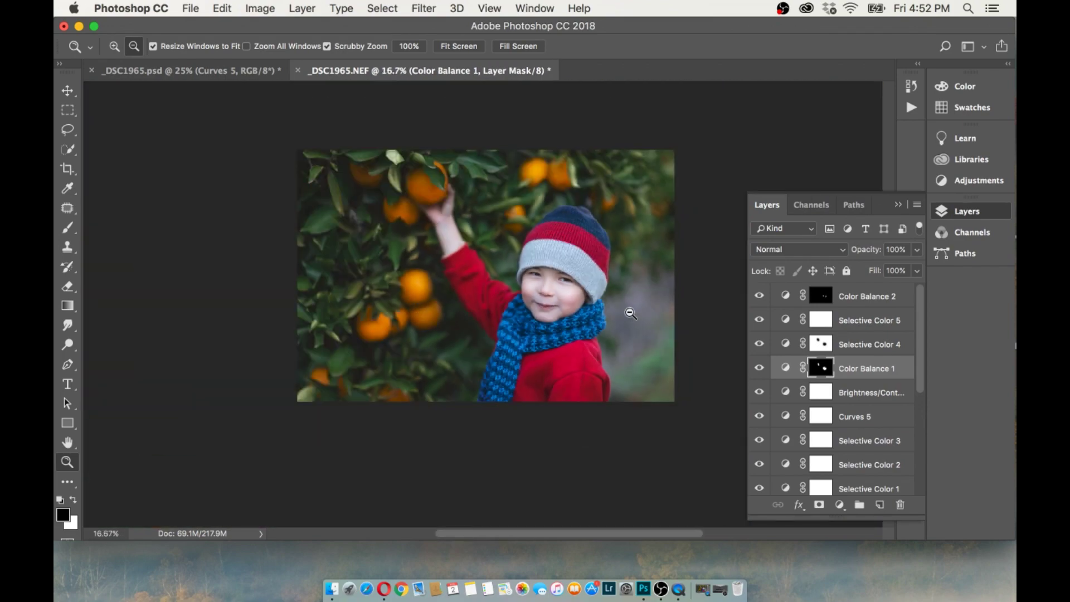
{"action": "left_click", "coordinate": [871, 301]}
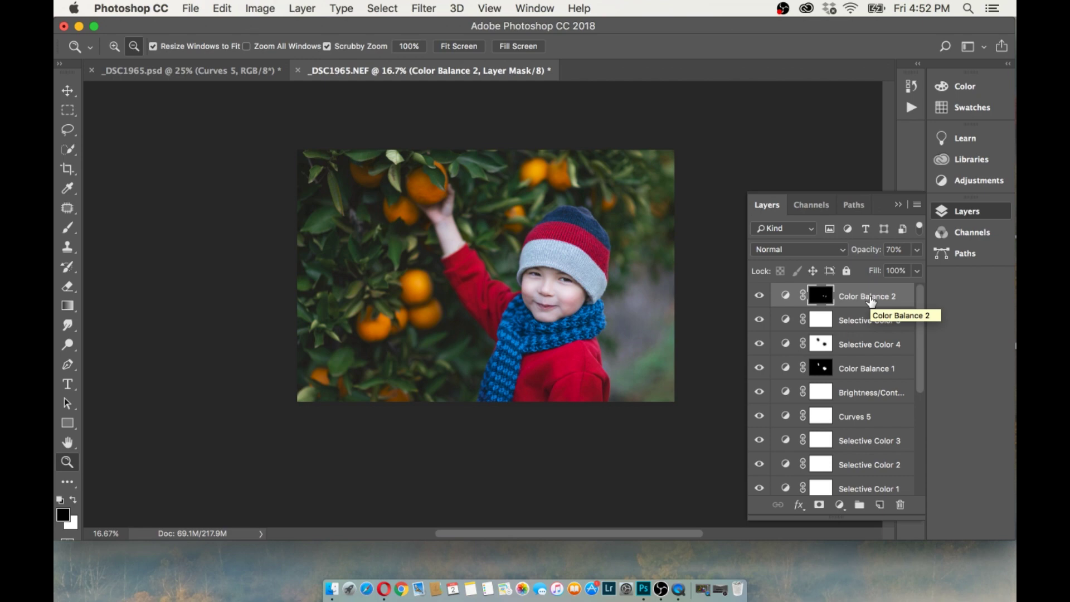
{"action": "left_click", "coordinate": [115, 46]}
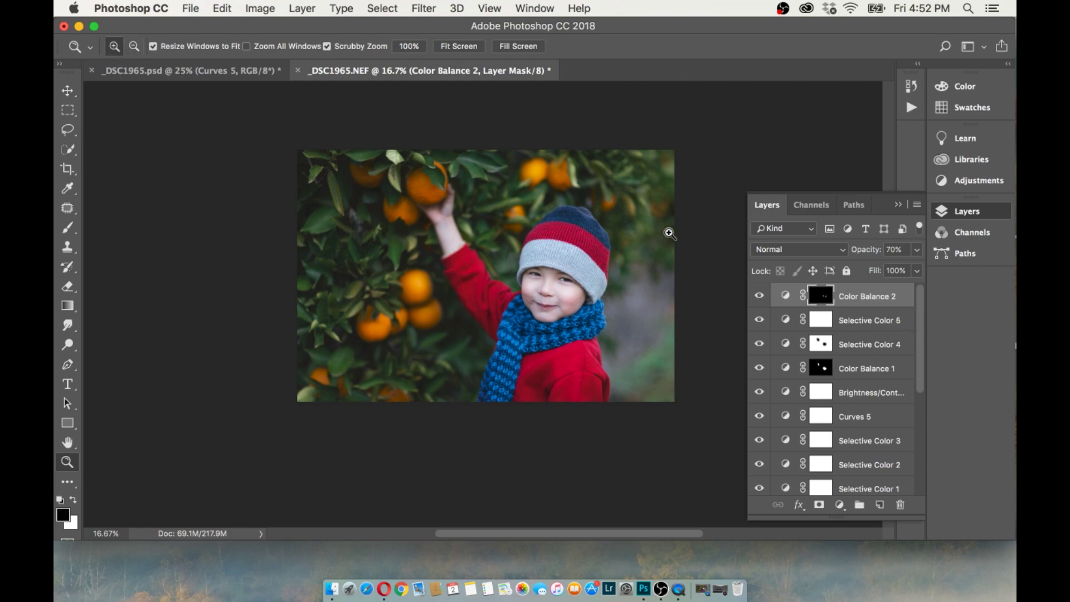
{"action": "left_click", "coordinate": [669, 233]}
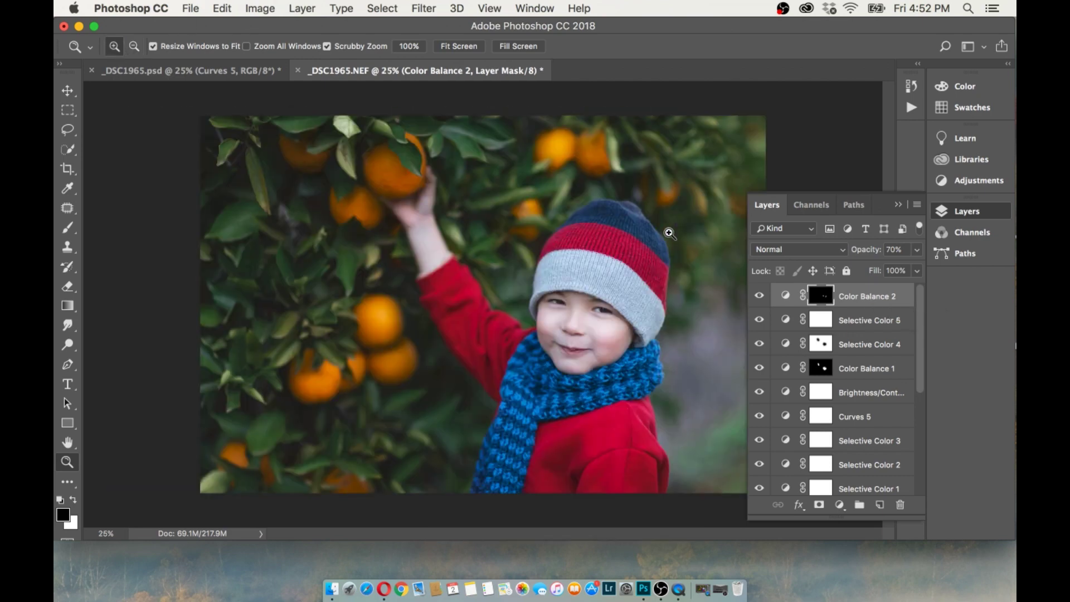
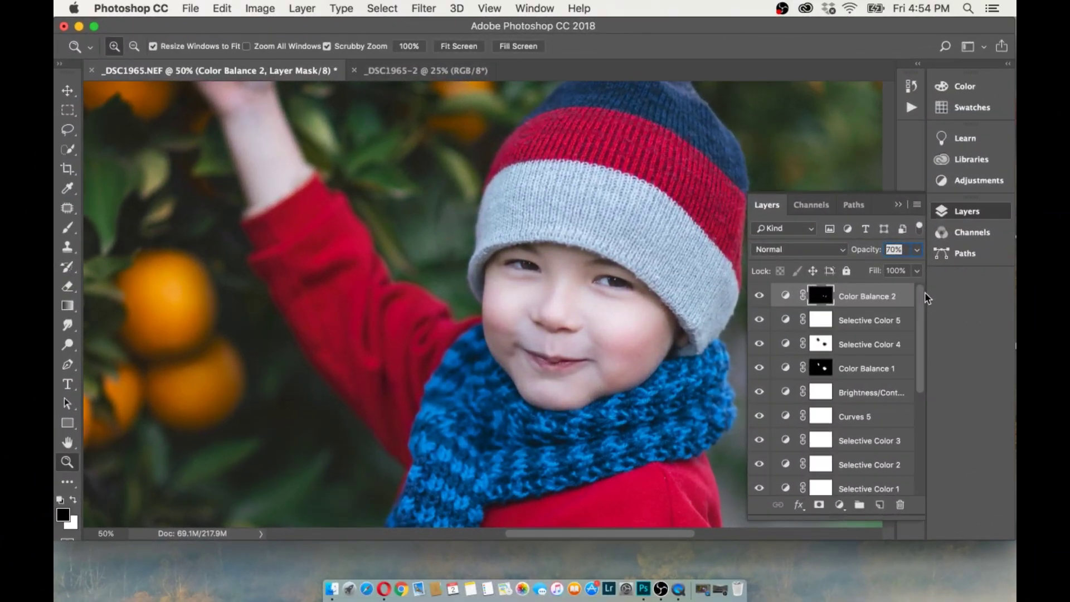
Step: Add a Curves 6 adjustment layer with its midpoint nudged slightly
{"action": "left_click", "coordinate": [839, 505]}
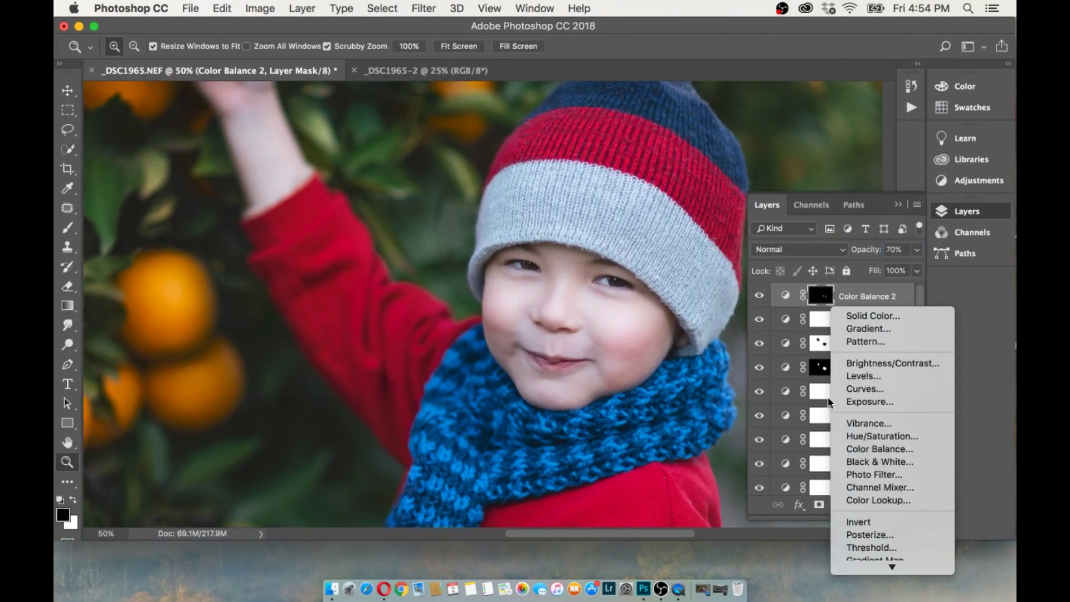
{"action": "left_click", "coordinate": [860, 391]}
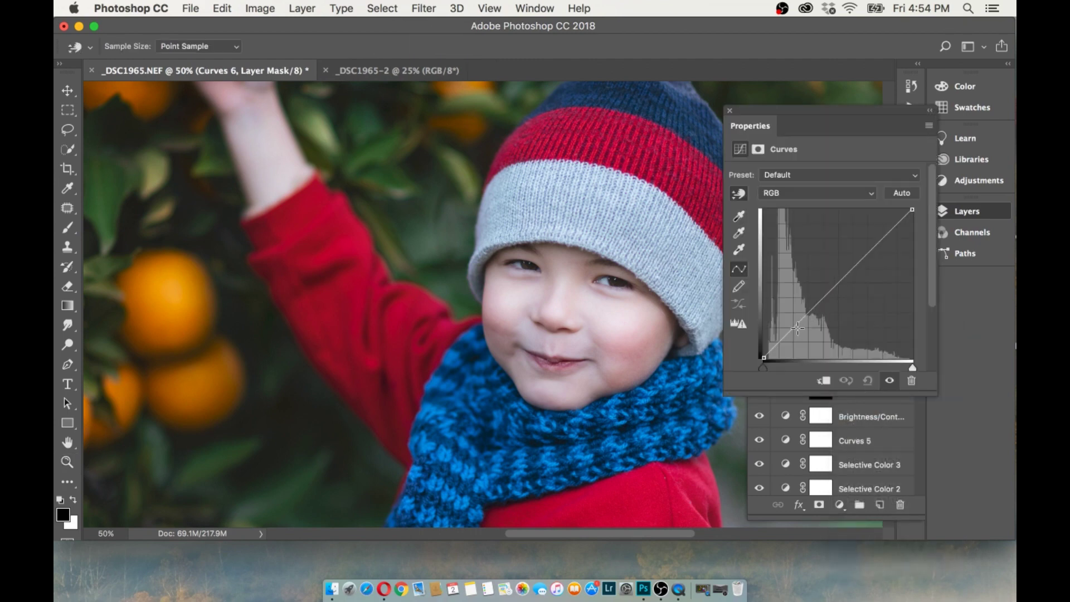
{"action": "left_click", "coordinate": [554, 292]}
{"action": "left_click_drag", "start_coordinate": [554, 295], "coordinate": [554, 298]}
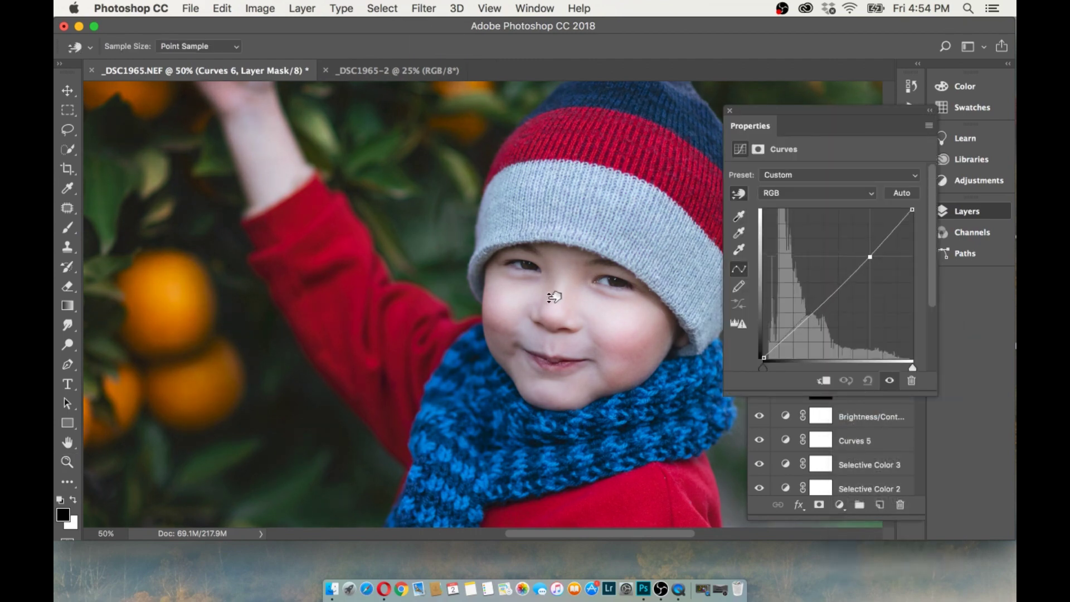
{"action": "left_click", "coordinate": [730, 112]}
Step: Set Curves 6 to Luminosity blend mode and invert its mask to black
{"action": "left_click", "coordinate": [784, 249]}
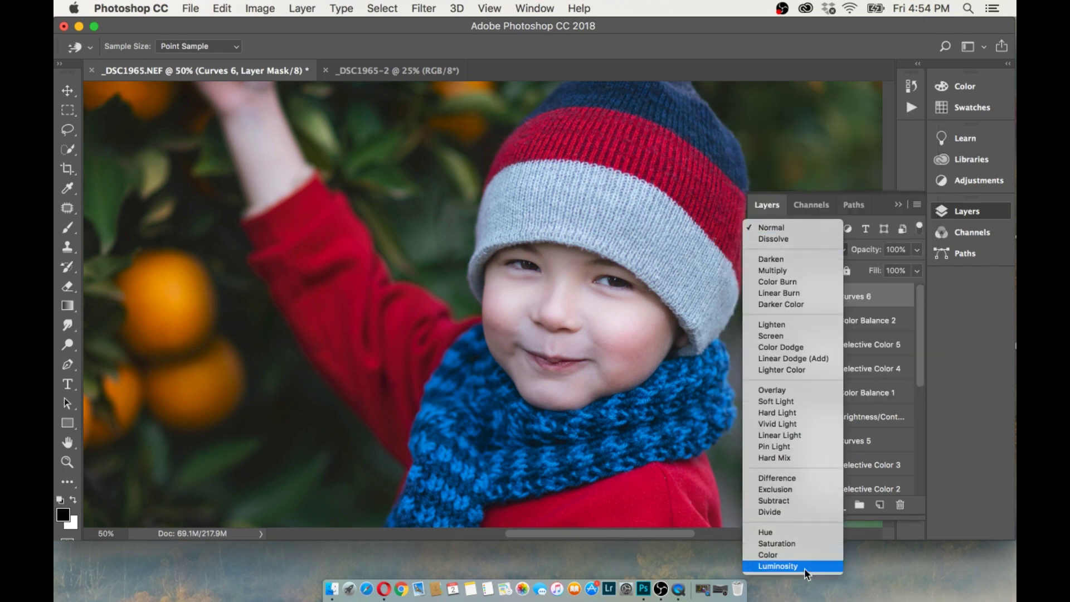
{"action": "left_click", "coordinate": [790, 567]}
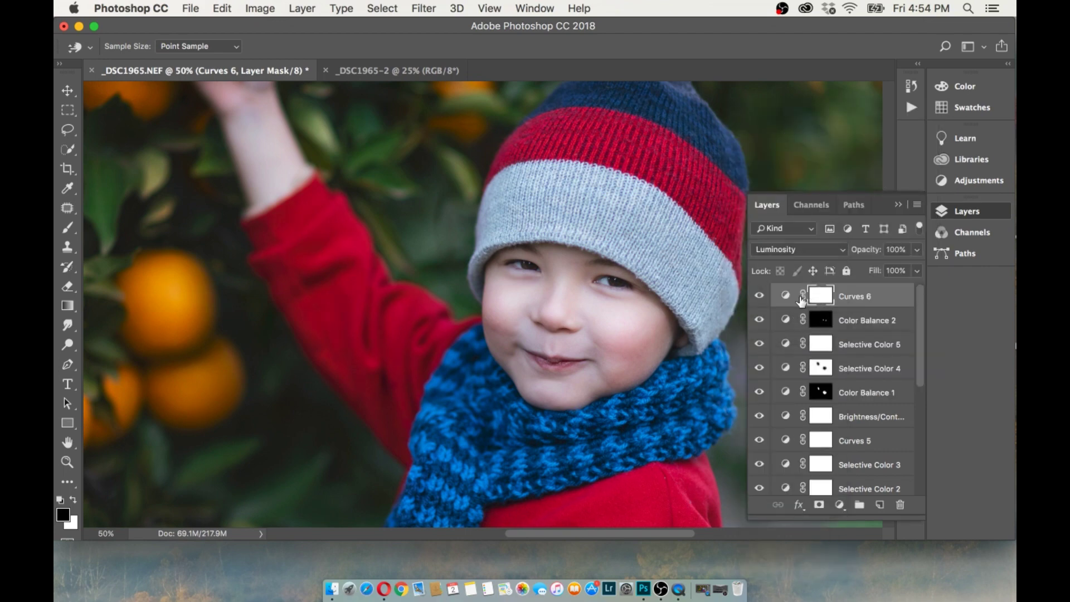
{"action": "key", "text": "z"}
{"action": "key", "text": "ctrl+i"}
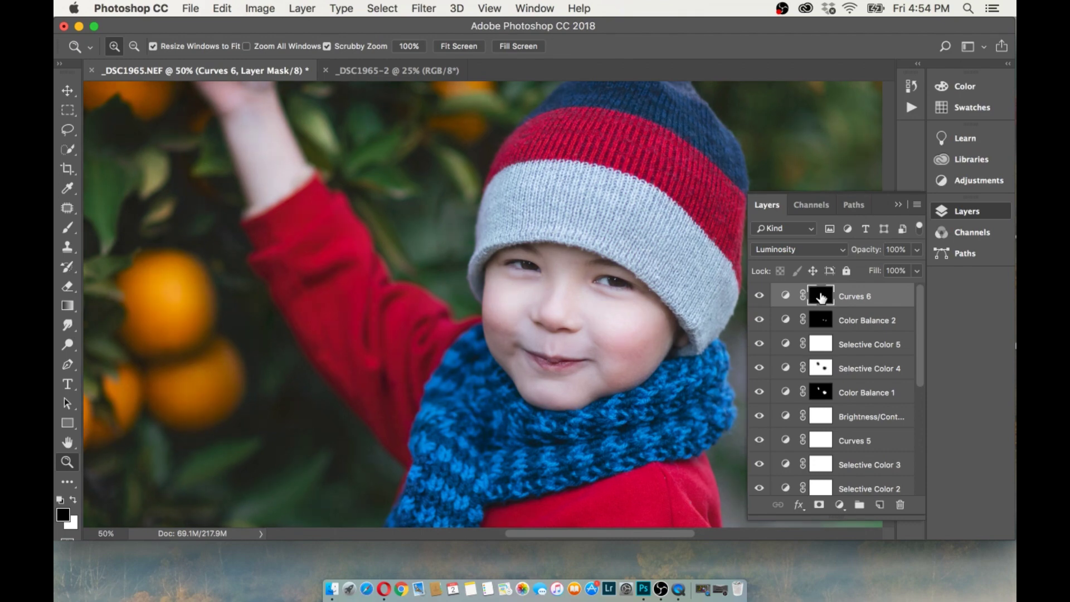
Step: Paint on the Curves 6 mask with the brush, switching between white and black and resizing it
{"action": "left_click", "coordinate": [74, 499]}
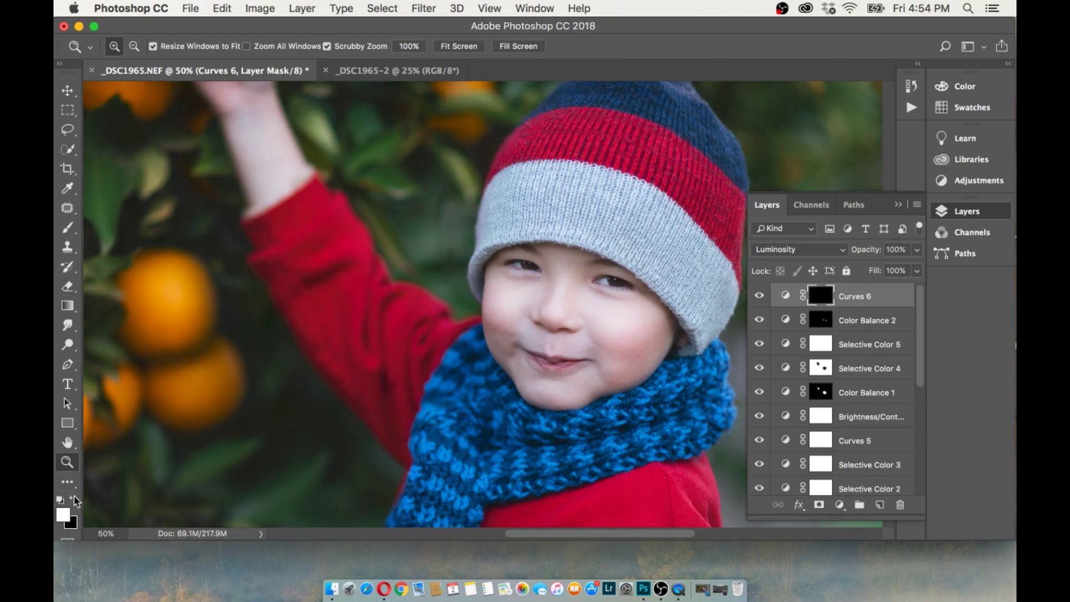
{"action": "left_click", "coordinate": [66, 229]}
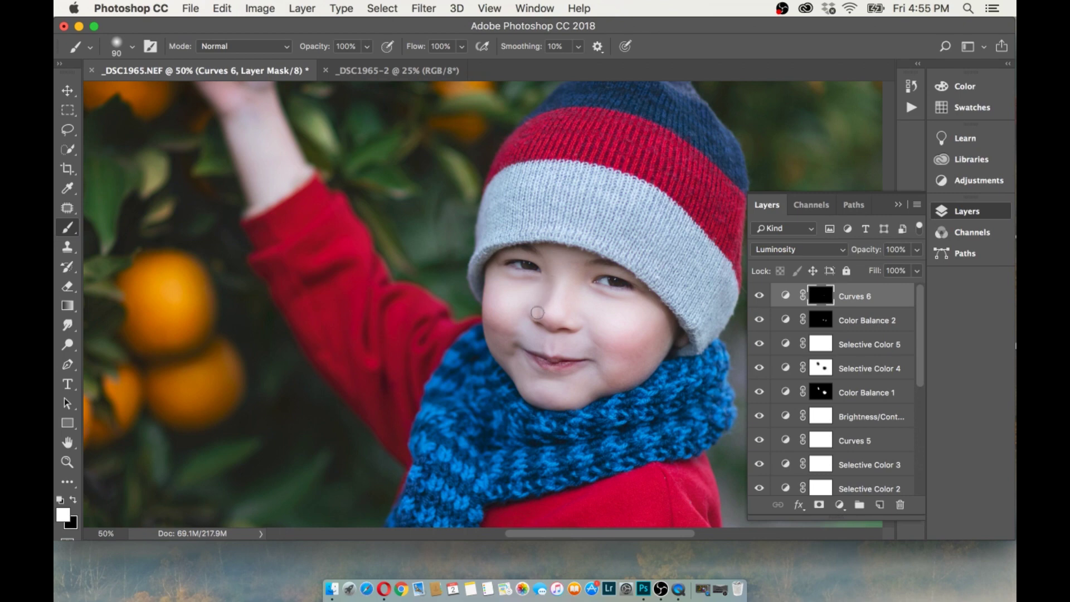
{"action": "left_click", "coordinate": [760, 297]}
{"action": "left_click", "coordinate": [758, 296]}
{"action": "left_click", "coordinate": [73, 499]}
{"action": "key", "text": "bracketleft"}
{"action": "key", "text": "bracketleft"}
{"action": "key", "text": "bracketleft"}
{"action": "key", "text": "bracketleft"}
{"action": "key", "text": "bracketleft"}
{"action": "left_click", "coordinate": [73, 500]}
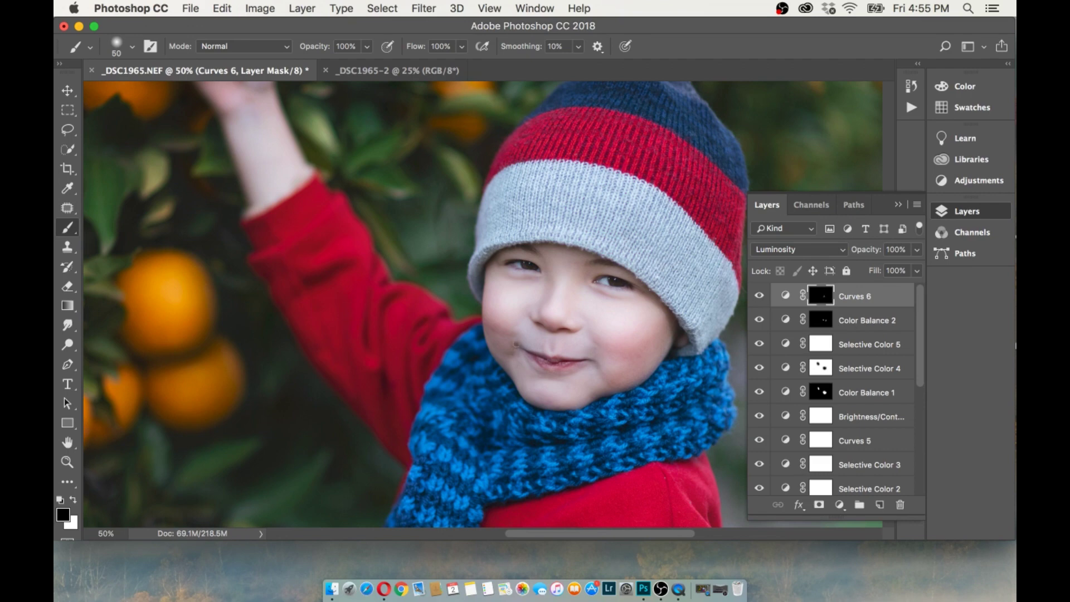
{"action": "left_click", "coordinate": [73, 499]}
{"action": "key", "text": "bracketright"}
{"action": "key", "text": "bracketright"}
{"action": "key", "text": "bracketright"}
{"action": "key", "text": "bracketright"}
{"action": "key", "text": "bracketright"}
{"action": "key", "text": "bracketright"}
Step: Paint white over the face at about half brush opacity, comparing Curves 6 on and off
{"action": "left_click", "coordinate": [368, 46]}
{"action": "left_click_drag", "start_coordinate": [363, 66], "coordinate": [333, 67]}
{"action": "left_click", "coordinate": [630, 373]}
{"action": "left_click", "coordinate": [761, 297]}
{"action": "left_click", "coordinate": [761, 297]}
{"action": "left_click", "coordinate": [761, 297]}
{"action": "left_click", "coordinate": [761, 297]}
{"action": "left_click", "coordinate": [761, 297]}
{"action": "left_click", "coordinate": [67, 461]}
{"action": "left_click", "coordinate": [133, 47]}
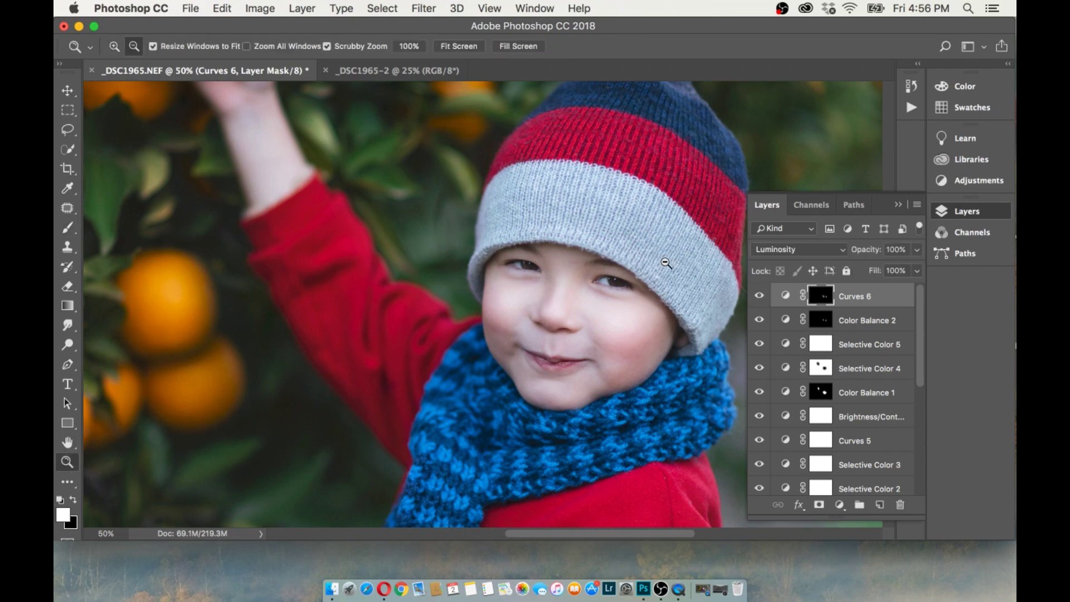
Step: Zoom out to the whole photo and toggle Curves 6 to compare
{"action": "left_click", "coordinate": [664, 261]}
{"action": "left_click", "coordinate": [672, 342]}
{"action": "left_click", "coordinate": [250, 189]}
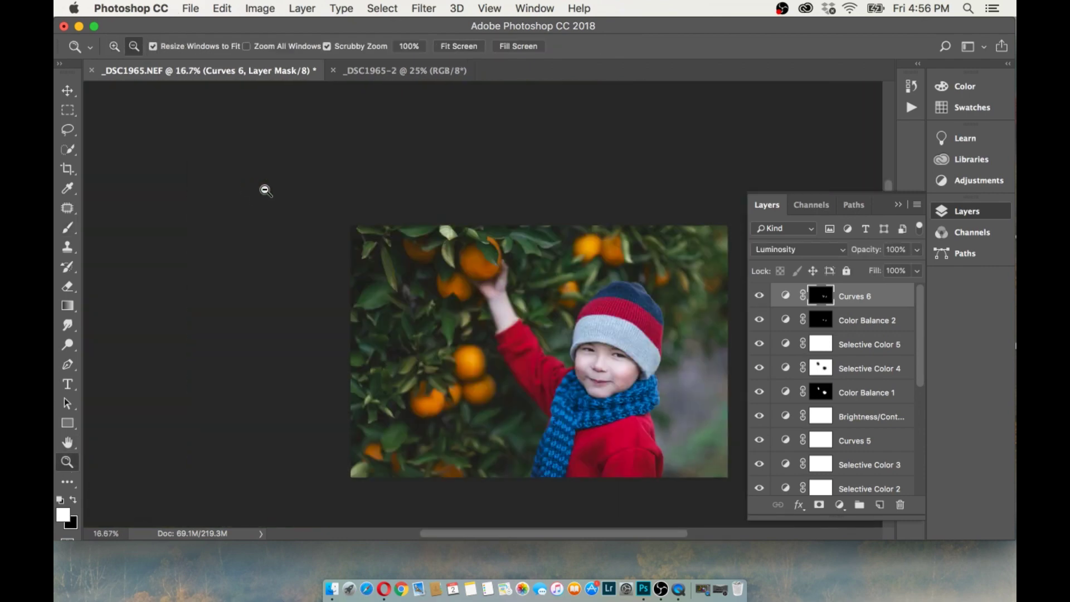
{"action": "left_click", "coordinate": [67, 442]}
{"action": "left_click_drag", "start_coordinate": [351, 297], "coordinate": [176, 194]}
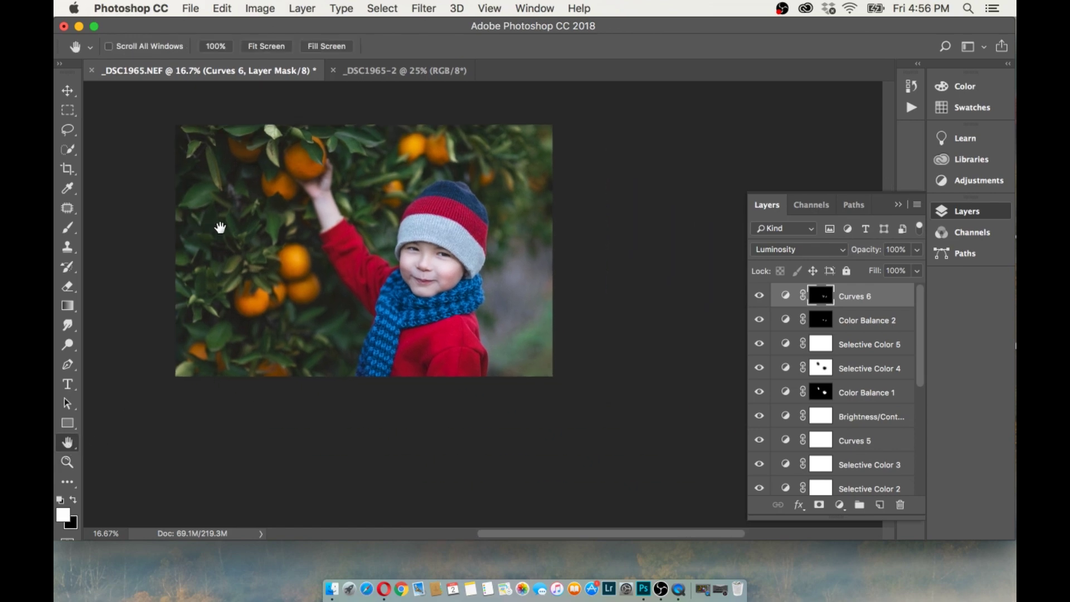
{"action": "left_click", "coordinate": [759, 297]}
{"action": "left_click", "coordinate": [760, 297]}
{"action": "left_click", "coordinate": [759, 297]}
Step: Lower Curves 6 opacity to 60% and compare against the _DSC1965-2 copy
{"action": "left_click", "coordinate": [916, 250]}
{"action": "left_click_drag", "start_coordinate": [917, 266], "coordinate": [888, 270]}
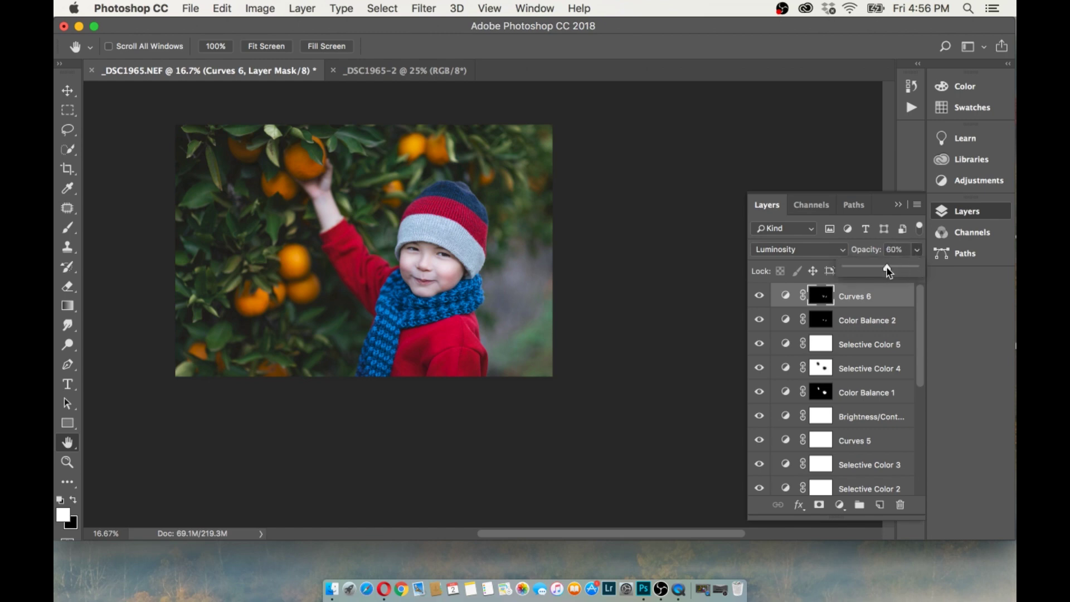
{"action": "left_click", "coordinate": [359, 71]}
{"action": "left_click", "coordinate": [244, 73]}
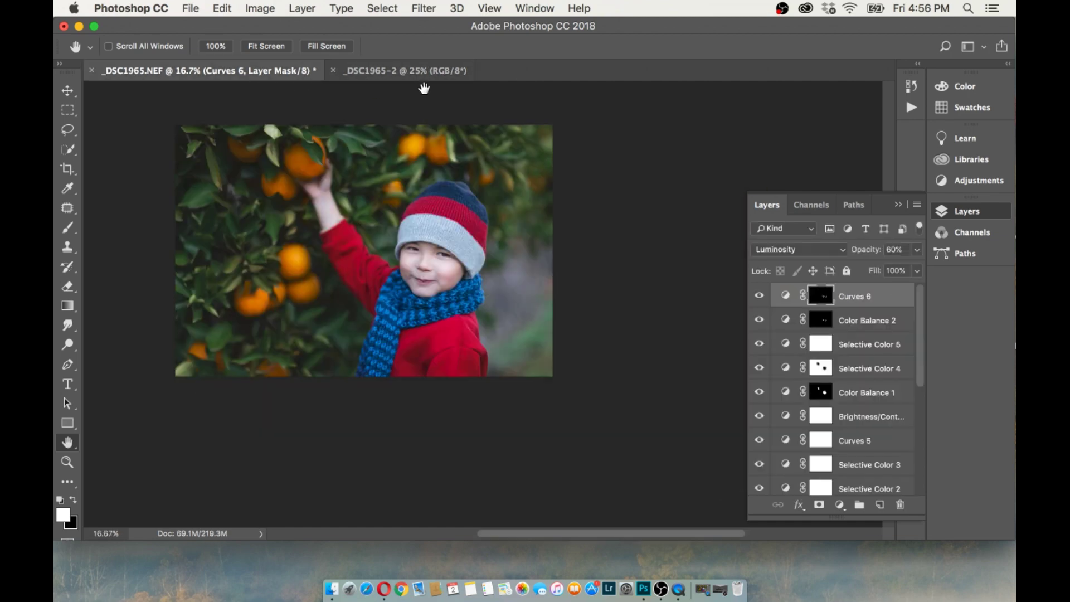
Step: Zoom in and flip between _DSC1965-2 and _DSC1965.NEF to compare the edit
{"action": "left_click", "coordinate": [67, 462]}
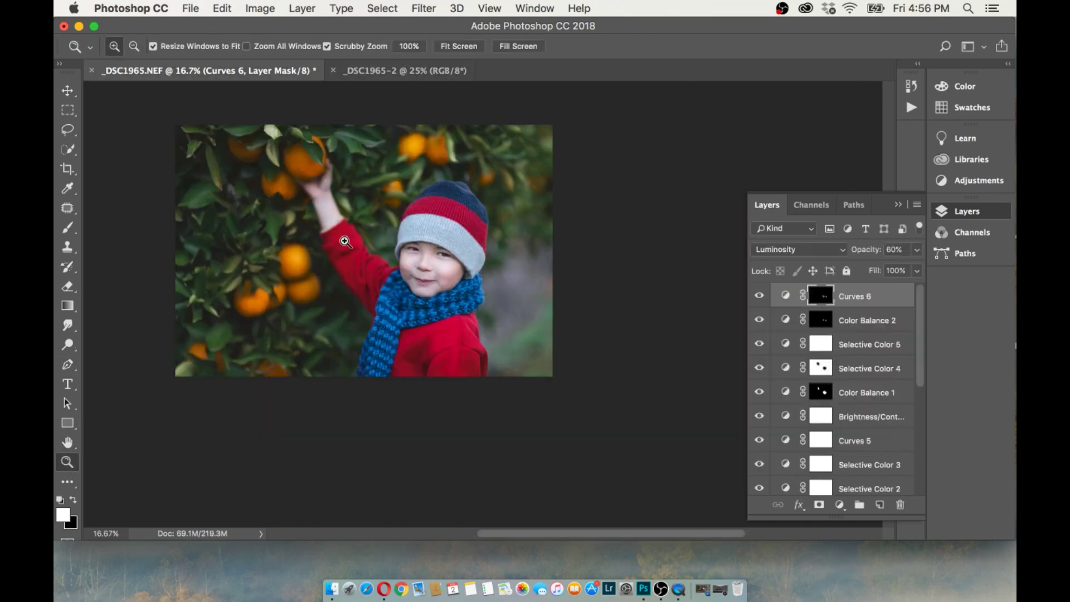
{"action": "left_click", "coordinate": [344, 241]}
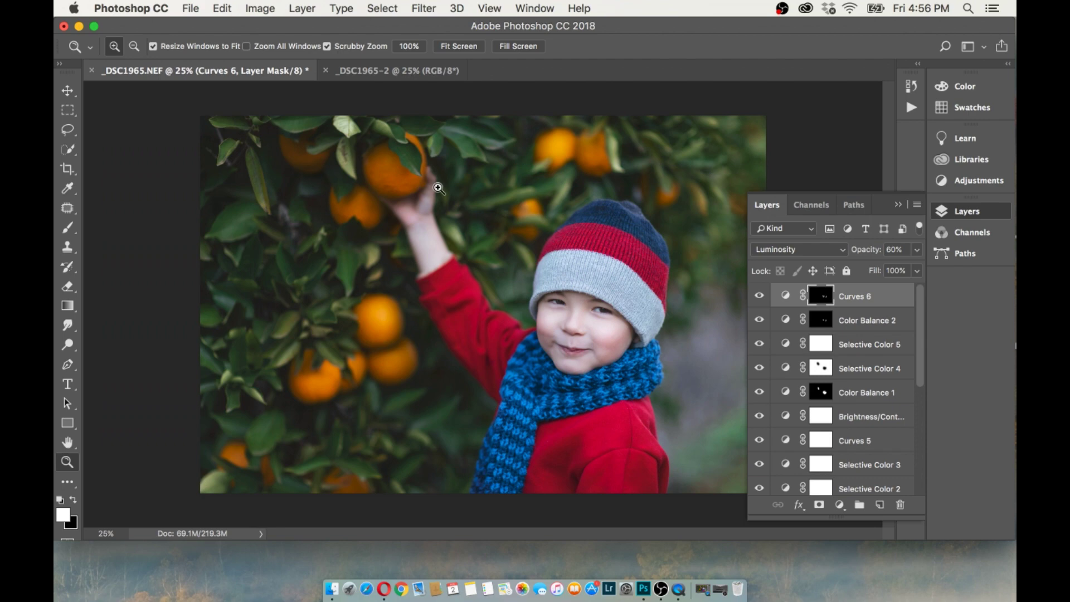
{"action": "left_click", "coordinate": [400, 72]}
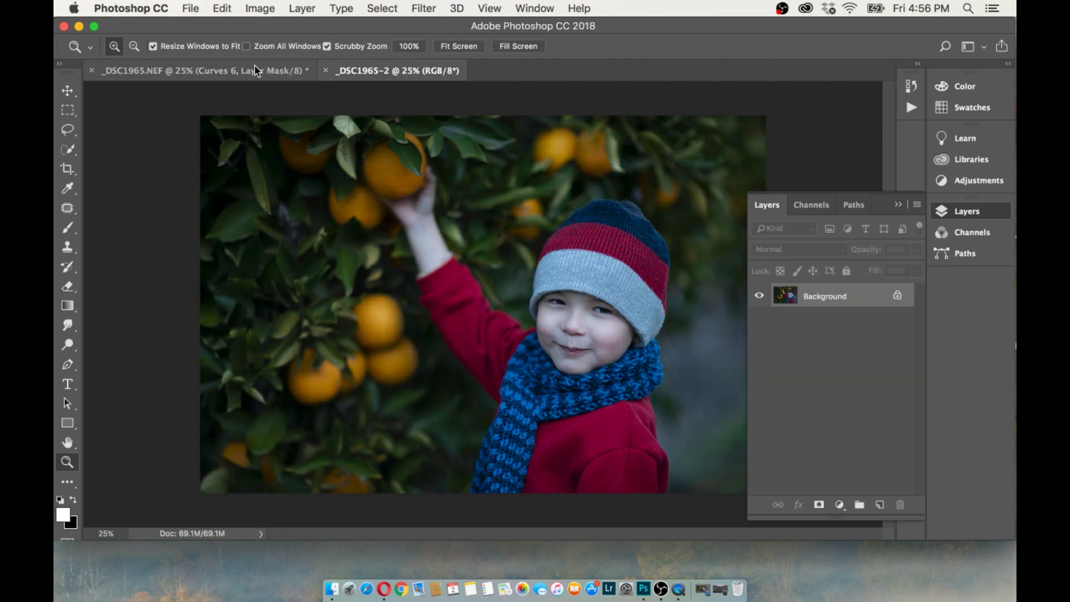
{"action": "left_click", "coordinate": [255, 69]}
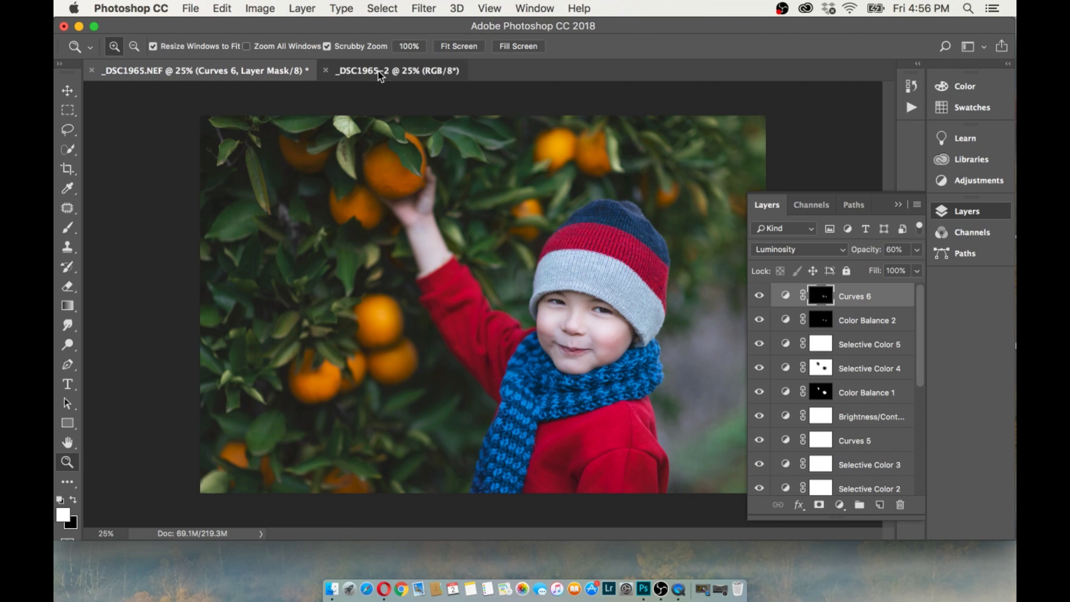
{"action": "left_click", "coordinate": [378, 71]}
{"action": "left_click", "coordinate": [203, 74]}
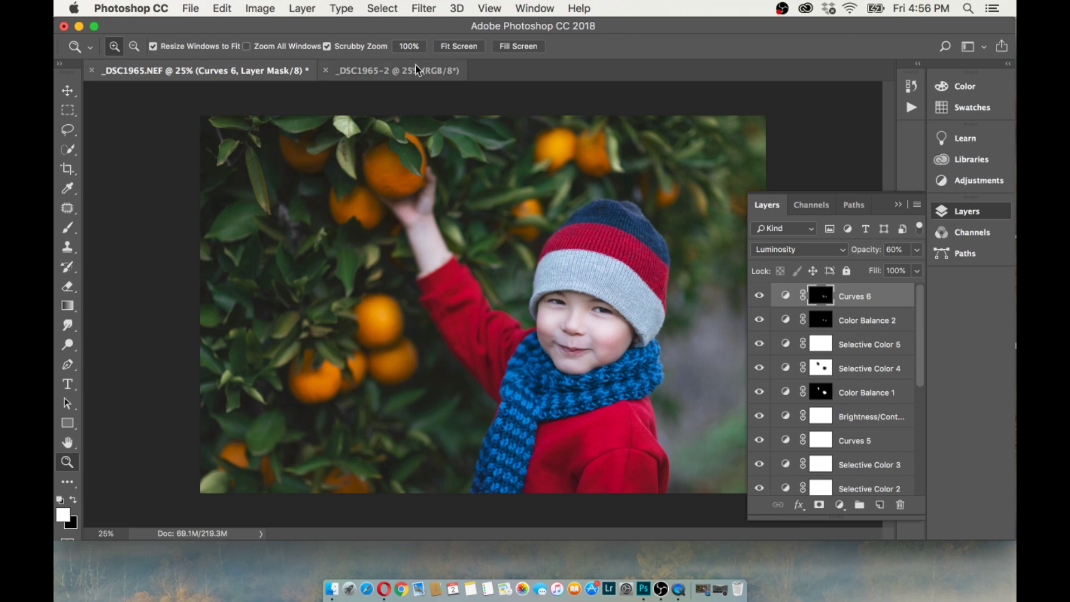
{"action": "mouse_move", "coordinate": [920, 354]}
{"action": "left_mouse_down"}
{"action": "mouse_move", "coordinate": [920, 477]}
{"action": "mouse_move", "coordinate": [924, 327]}
{"action": "left_mouse_up"}
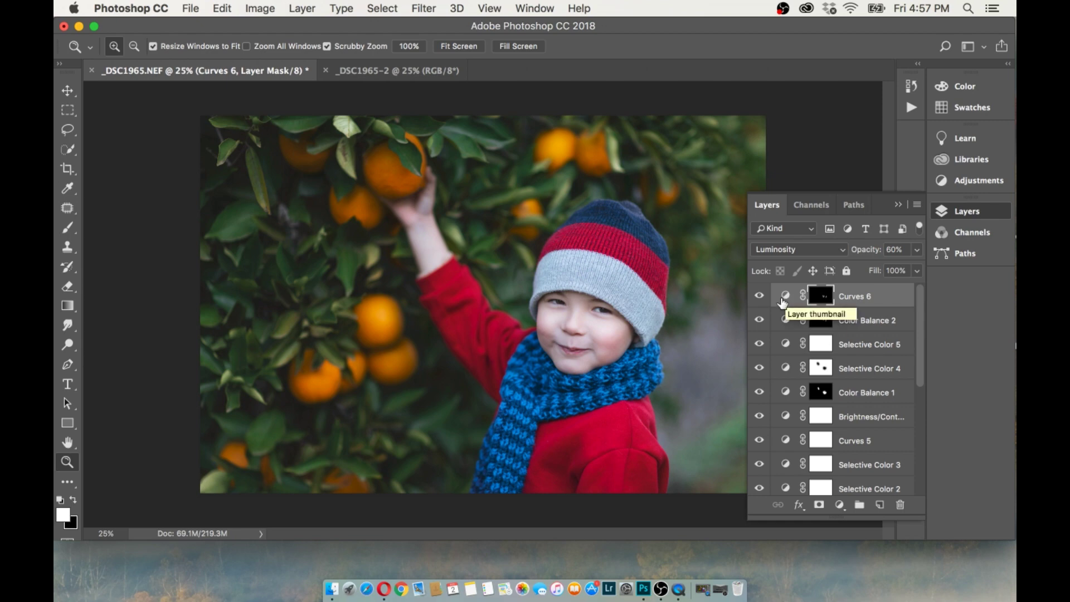
{"action": "left_click_drag", "start_coordinate": [920, 327], "coordinate": [920, 473]}
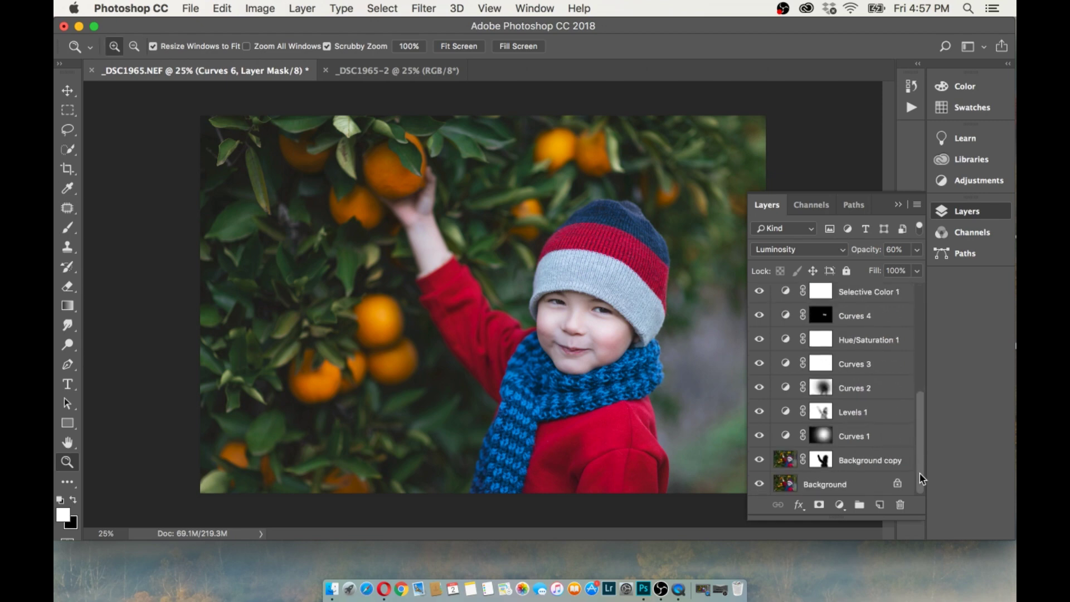
Step: Group the adjustment layers down to Background copy into Group 1 and compare with the original
{"action": "left_click", "coordinate": [780, 460], "text": "shift"}
{"action": "key", "text": "super+g"}
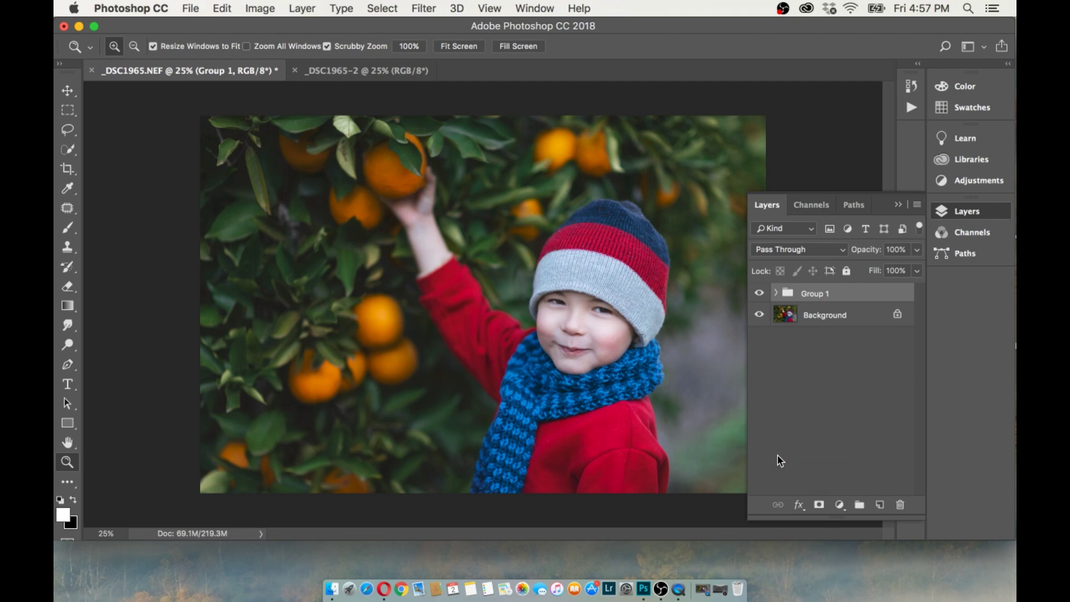
{"action": "left_click", "coordinate": [758, 293]}
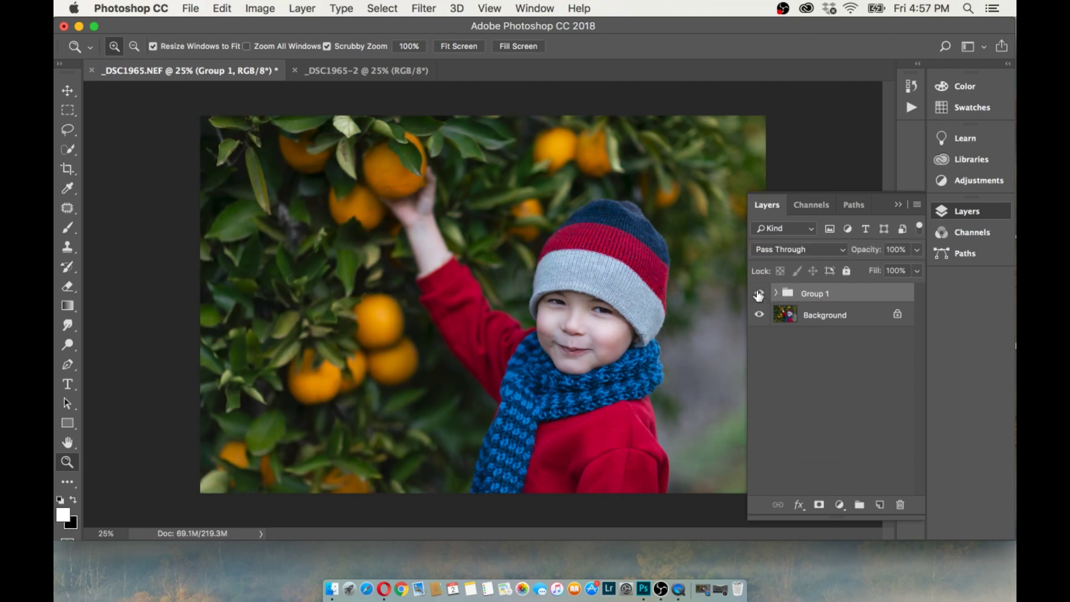
{"action": "left_click", "coordinate": [760, 295]}
{"action": "left_click", "coordinate": [760, 295]}
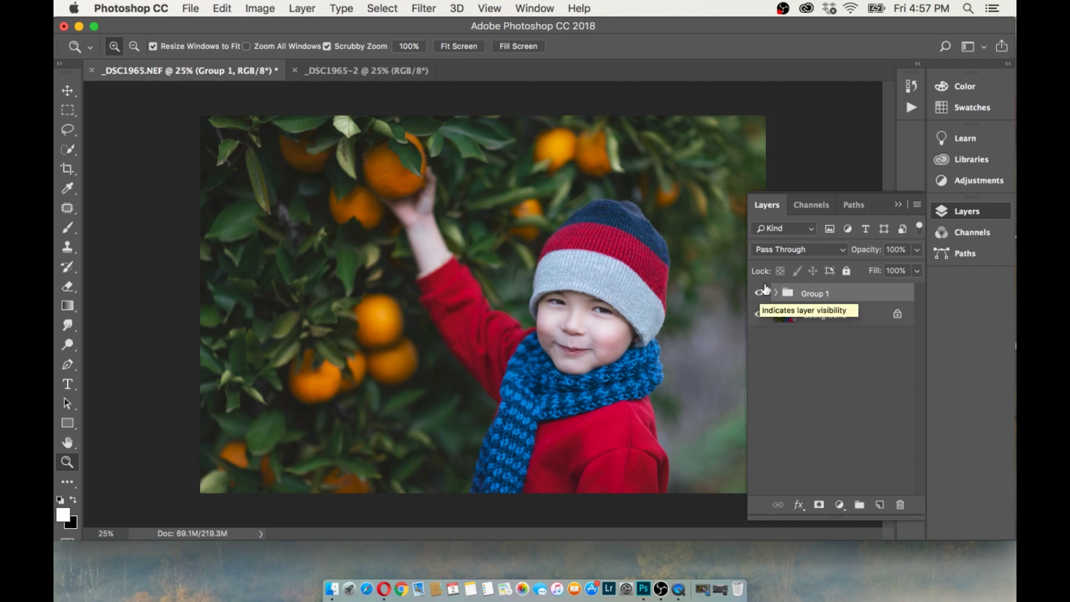
{"action": "left_click", "coordinate": [342, 72]}
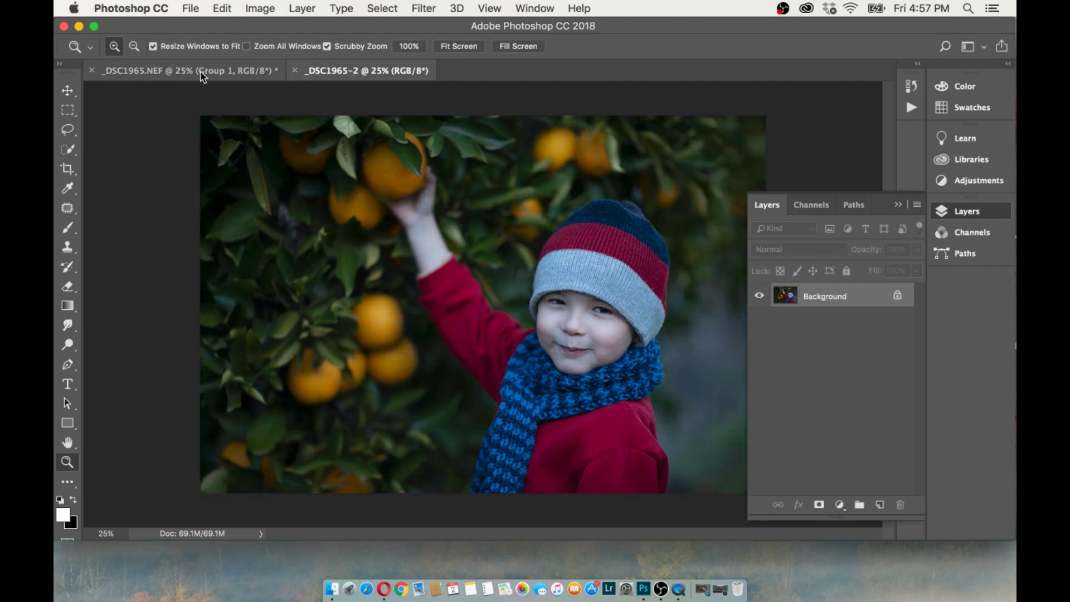
{"action": "left_click", "coordinate": [203, 75]}
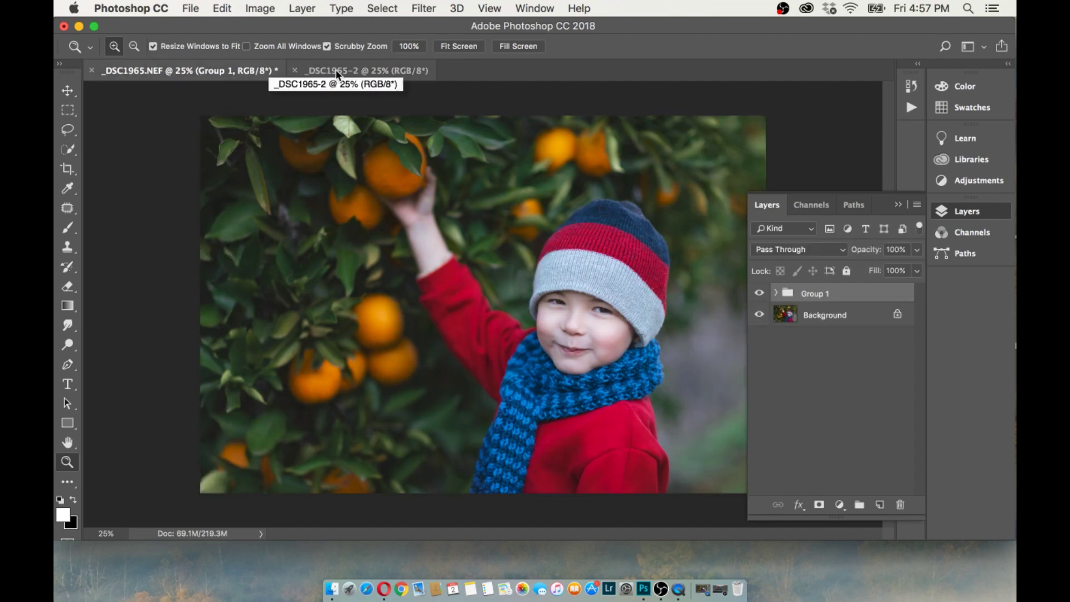
{"action": "left_click", "coordinate": [337, 75]}
{"action": "left_click", "coordinate": [194, 72]}
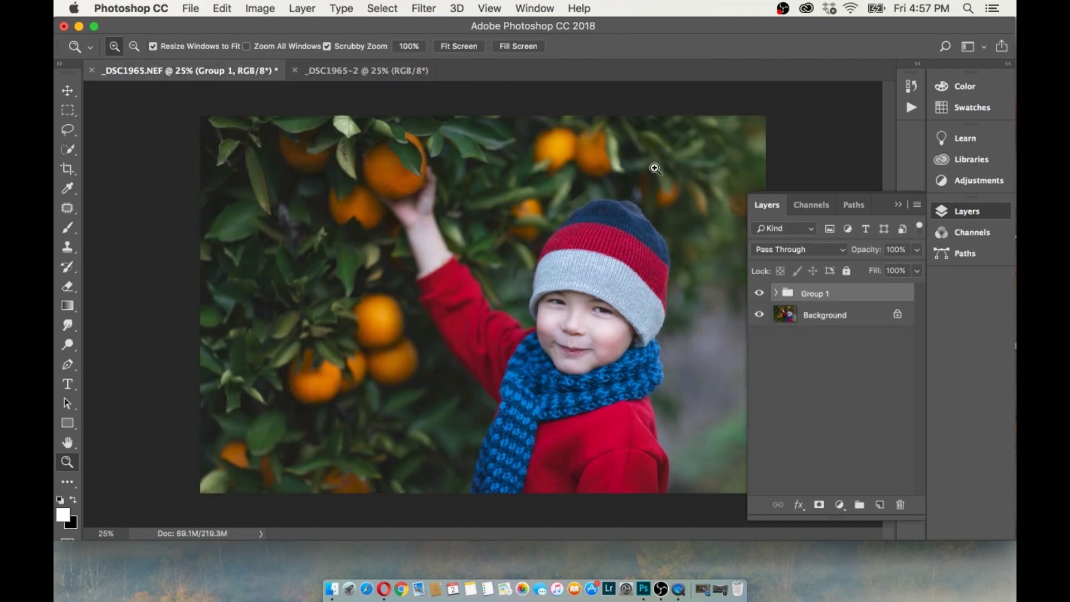
Step: Set Group 1 opacity to 90% and compare against _DSC1965-2
{"action": "left_click", "coordinate": [917, 251]}
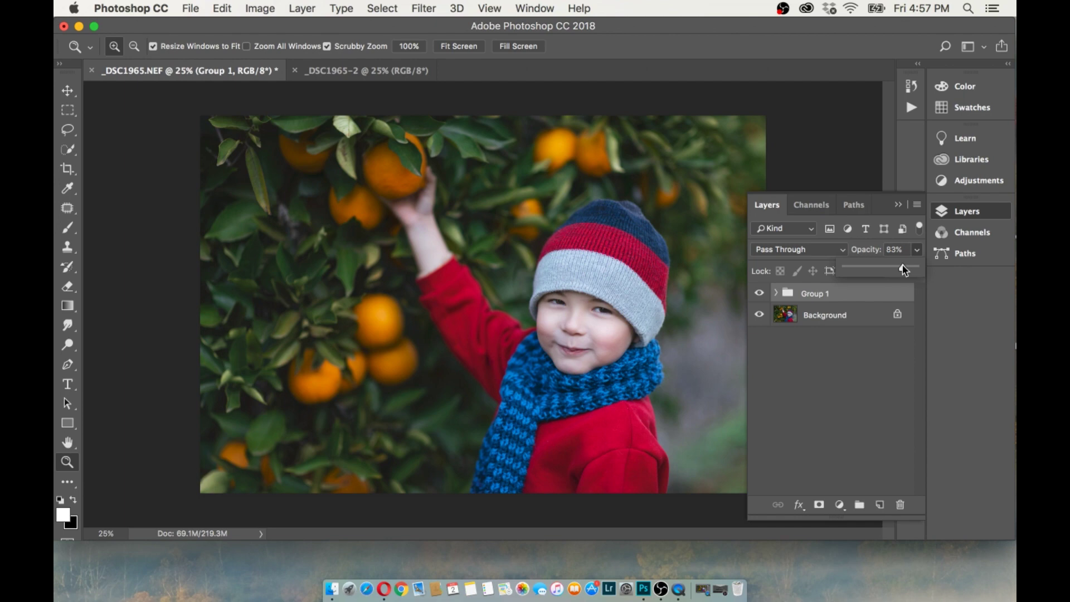
{"action": "left_click_drag", "start_coordinate": [909, 270], "coordinate": [909, 270]}
{"action": "left_click", "coordinate": [759, 293]}
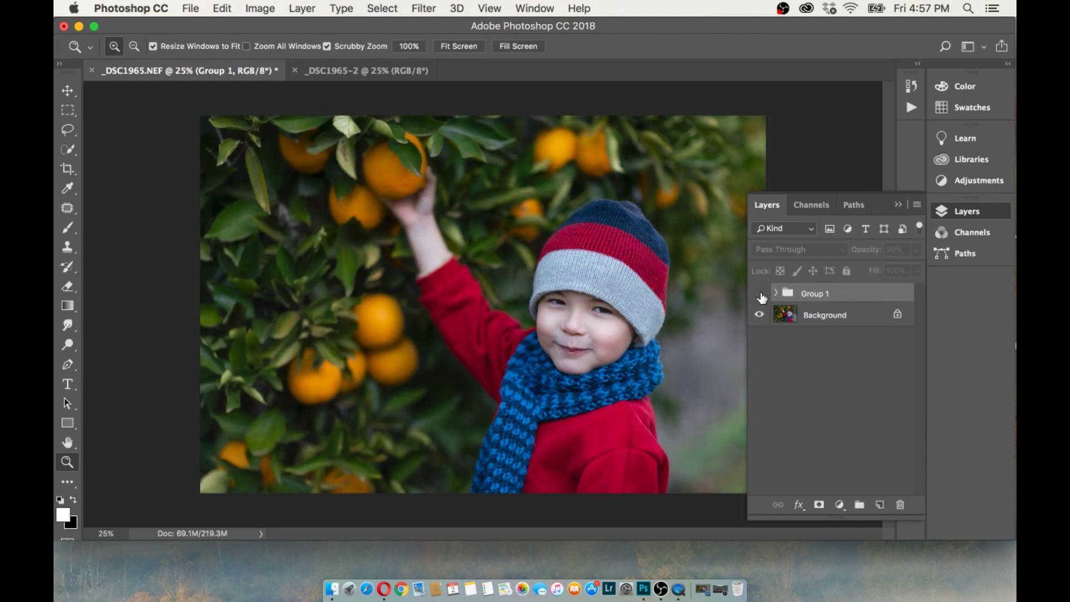
{"action": "left_click", "coordinate": [325, 71]}
{"action": "left_click", "coordinate": [217, 72]}
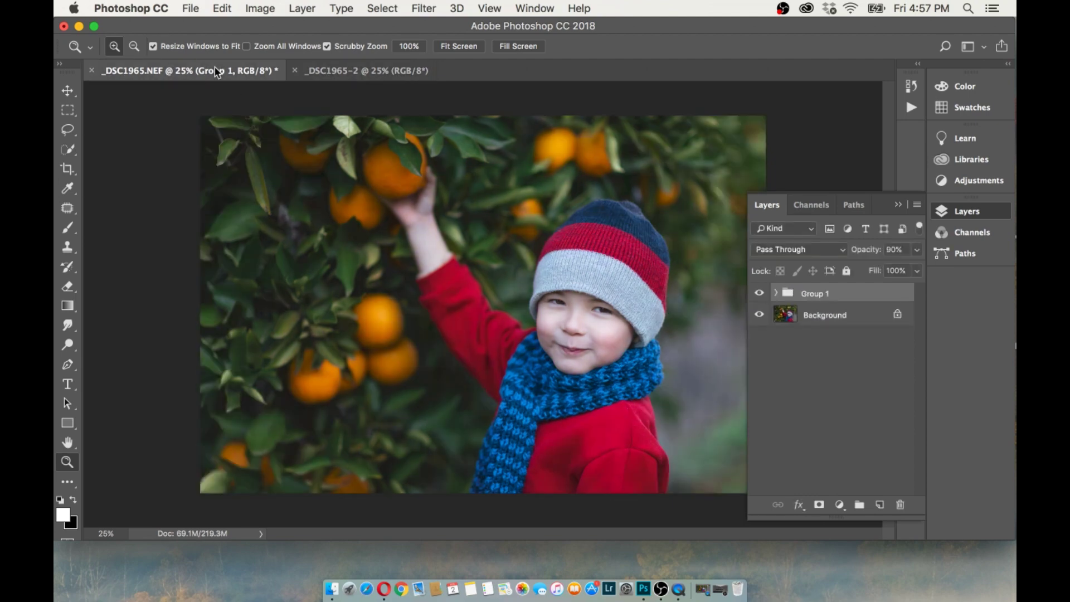
{"action": "left_click", "coordinate": [360, 70]}
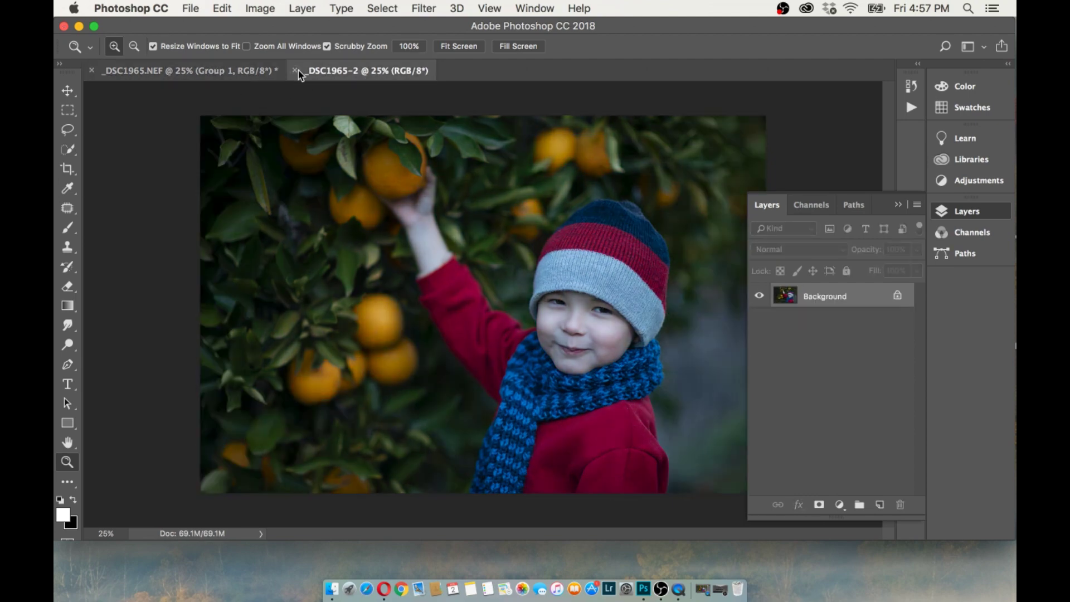
{"action": "left_click", "coordinate": [222, 73]}
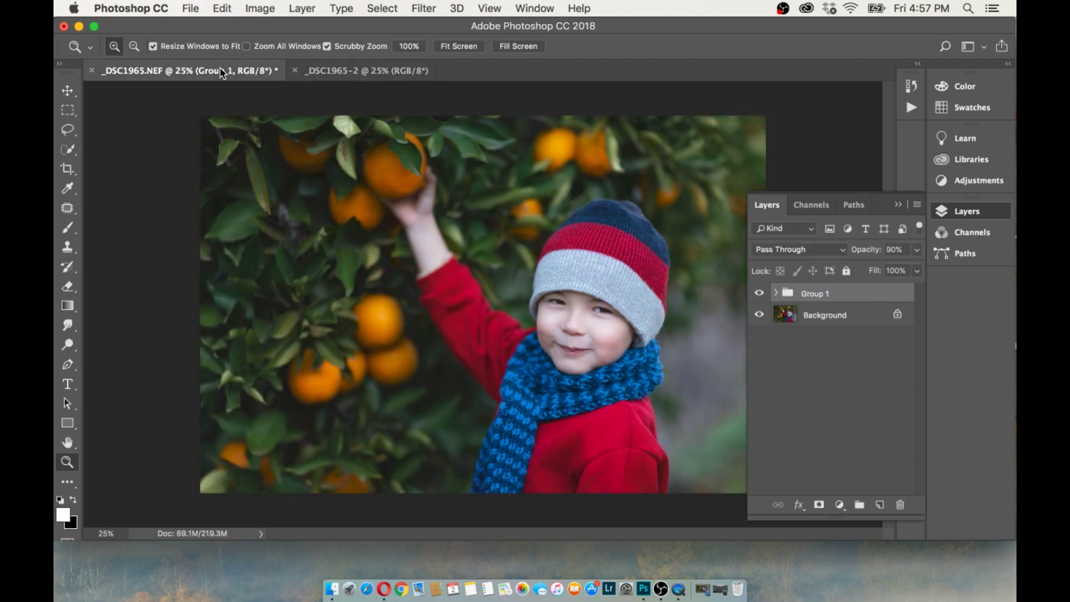
Step: Restore Group 1 to 100% opacity and ungroup its adjustment layers
{"action": "left_click", "coordinate": [917, 251]}
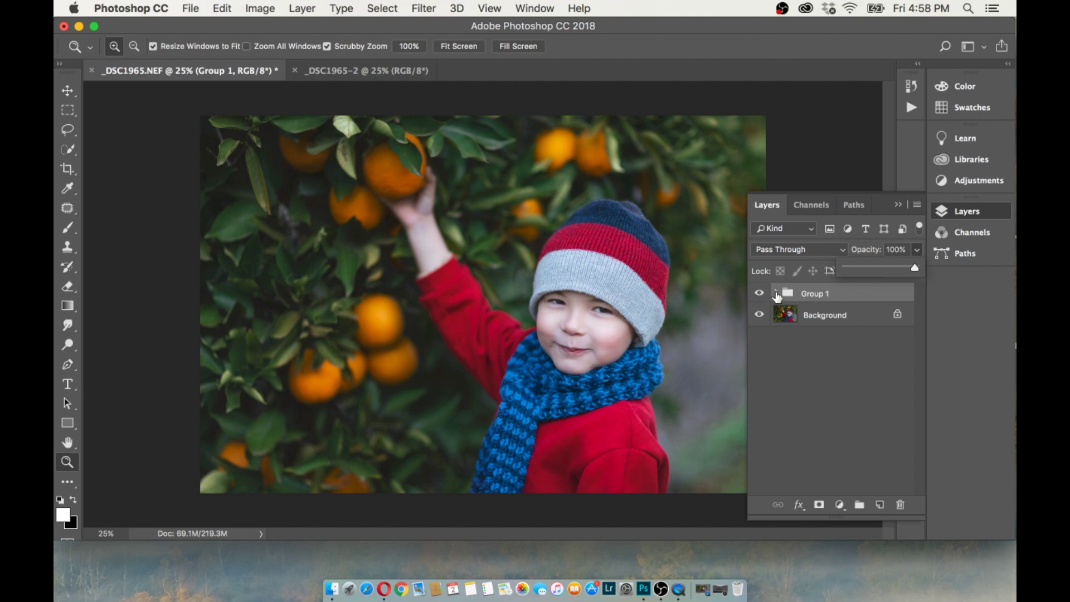
{"action": "left_click", "coordinate": [532, 8]}
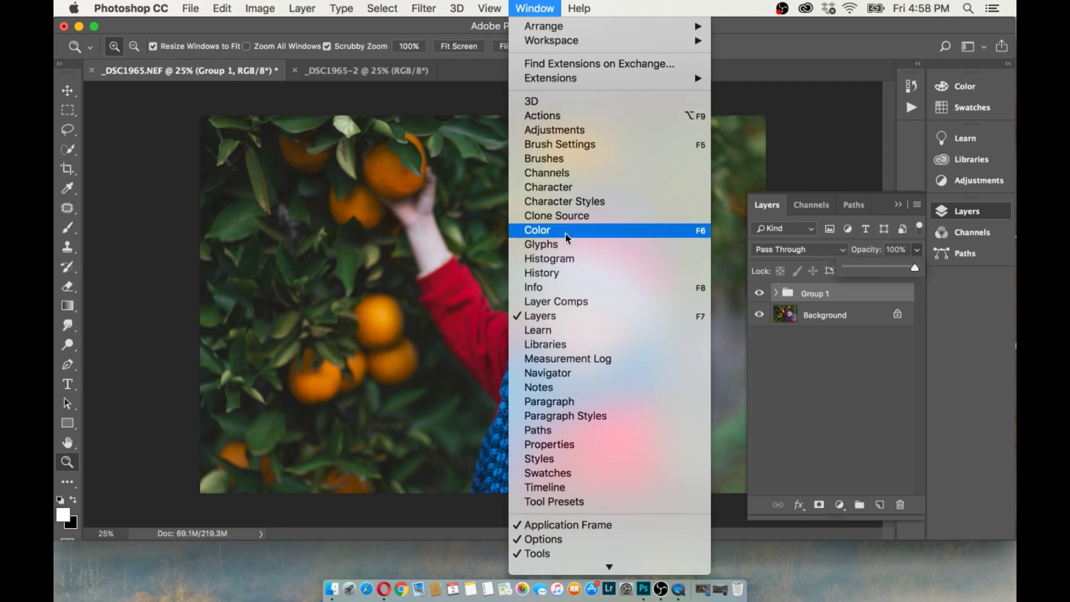
{"action": "left_click", "coordinate": [351, 389]}
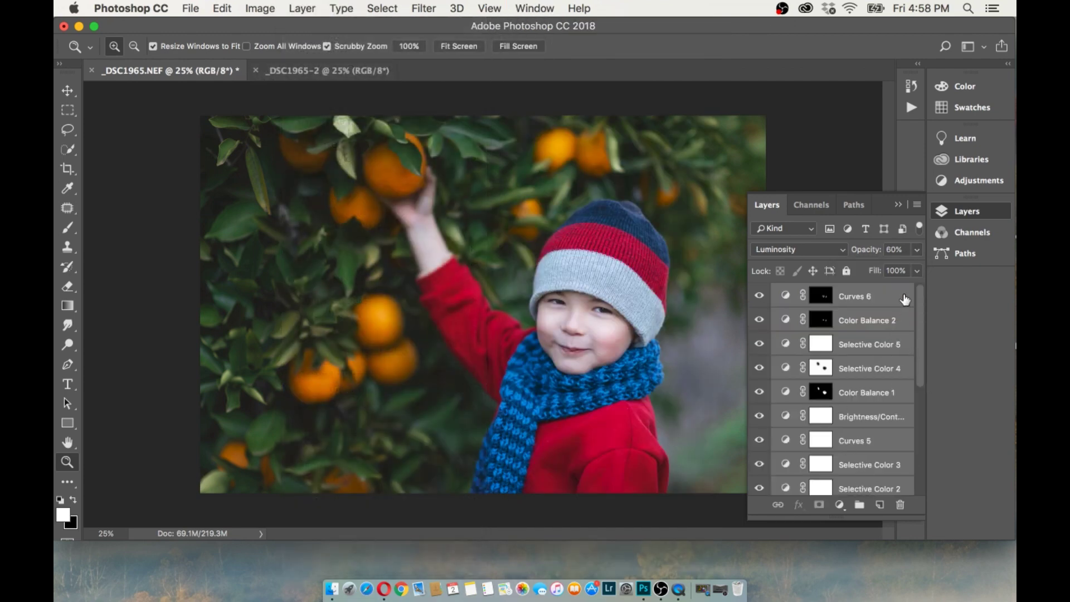
Step: Add a Curves 7 adjustment layer above Curves 6 with one curve point added
{"action": "left_click", "coordinate": [905, 300]}
{"action": "left_click", "coordinate": [837, 504]}
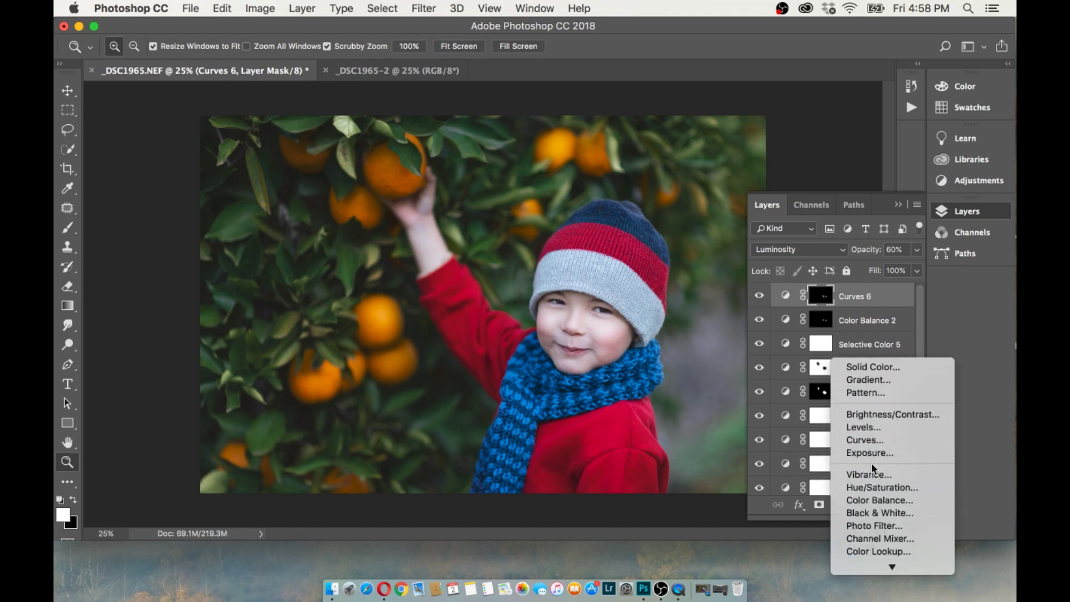
{"action": "left_click", "coordinate": [867, 439]}
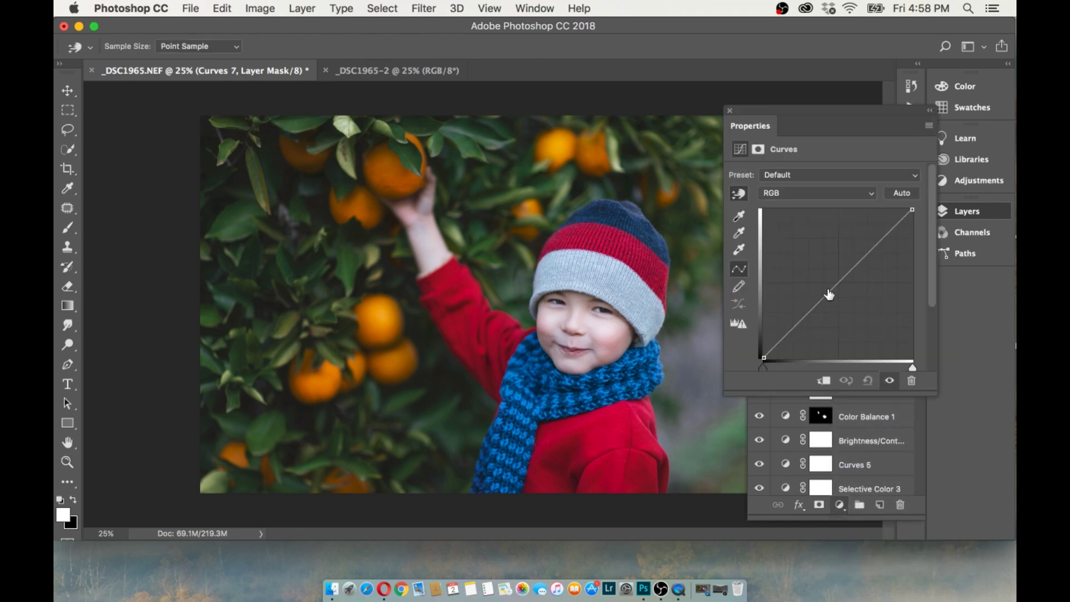
{"action": "left_click", "coordinate": [834, 278]}
{"action": "left_click", "coordinate": [730, 110]}
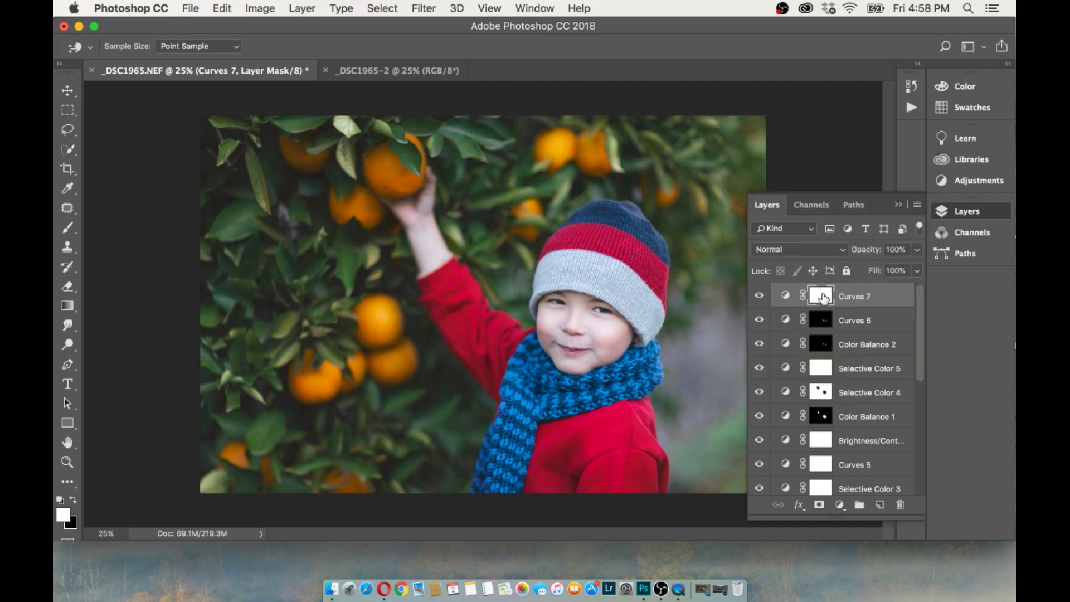
Step: Zoom in on the boy's face and set a smaller brush at 100% opacity
{"action": "key", "text": "z"}
{"action": "left_click", "coordinate": [114, 47]}
{"action": "left_click", "coordinate": [638, 321]}
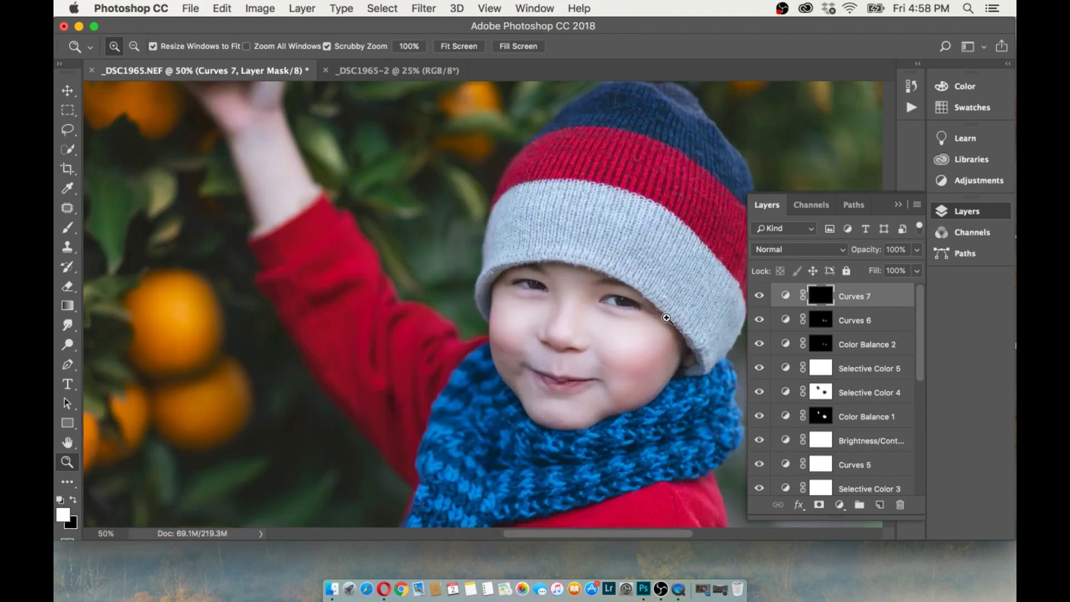
{"action": "left_click", "coordinate": [666, 318]}
{"action": "key", "text": "b"}
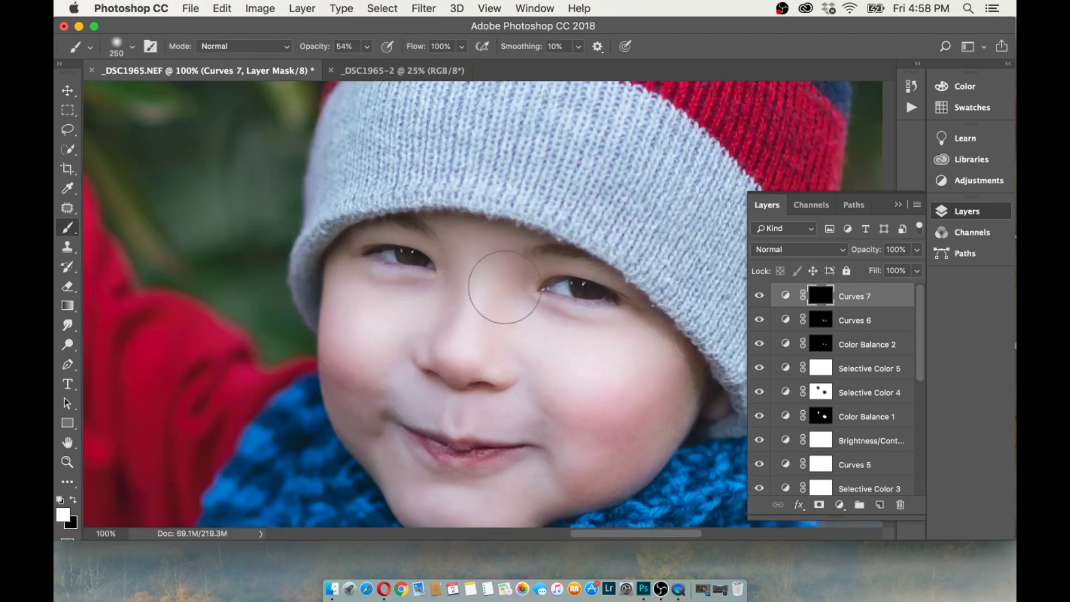
{"action": "key", "text": "bracketleft"}
{"action": "key", "text": "bracketleft"}
{"action": "key", "text": "bracketleft"}
{"action": "key", "text": "bracketleft"}
{"action": "key", "text": "bracketleft"}
{"action": "key", "text": "bracketleft"}
{"action": "key", "text": "bracketleft"}
{"action": "key", "text": "bracketleft"}
{"action": "left_click", "coordinate": [367, 47]}
{"action": "left_click_drag", "start_coordinate": [367, 65], "coordinate": [418, 73]}
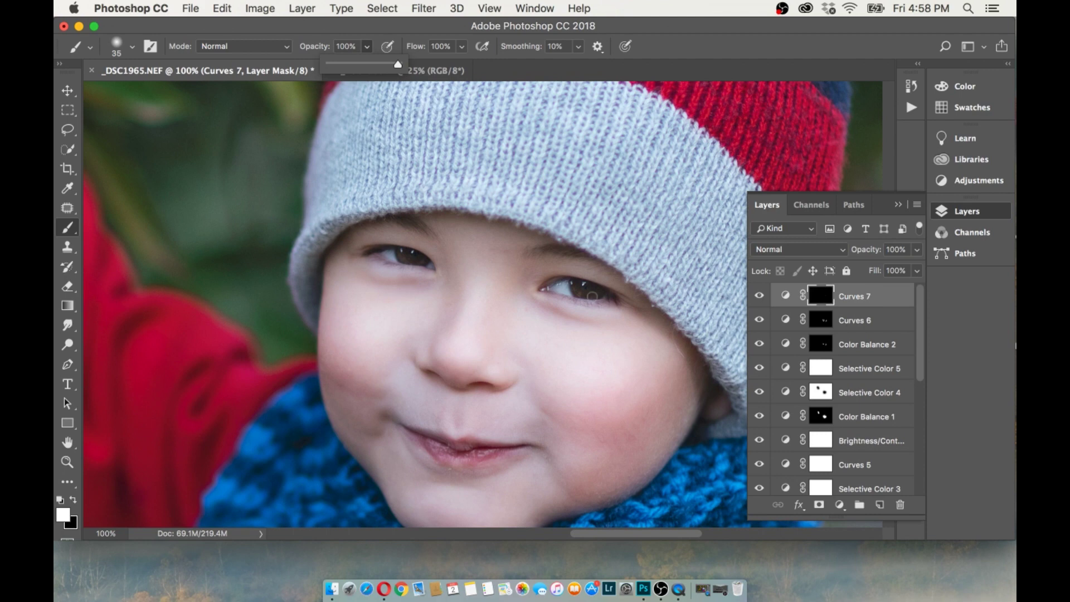
Step: Paint the Curves 7 mask on the face, switching to black, and toggle it to compare
{"action": "left_click", "coordinate": [589, 291]}
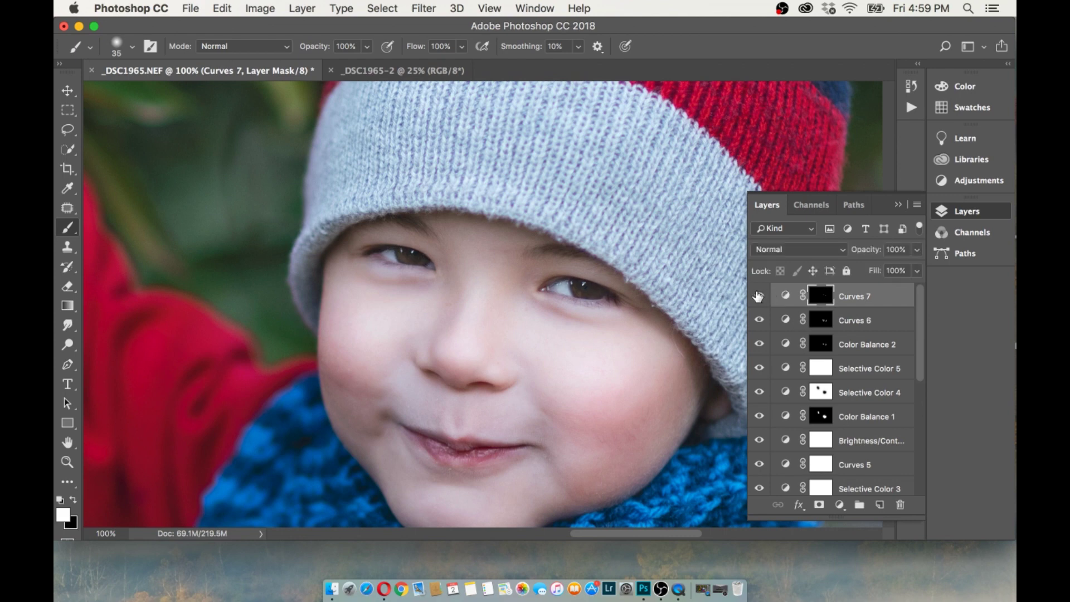
{"action": "left_click", "coordinate": [76, 498]}
{"action": "left_click", "coordinate": [758, 294]}
{"action": "left_click", "coordinate": [757, 294]}
{"action": "left_click", "coordinate": [758, 294]}
Step: Show the whole photo at 25% zoom and lower Curves 7 opacity to 75%
{"action": "left_click", "coordinate": [64, 465]}
{"action": "left_click", "coordinate": [134, 45]}
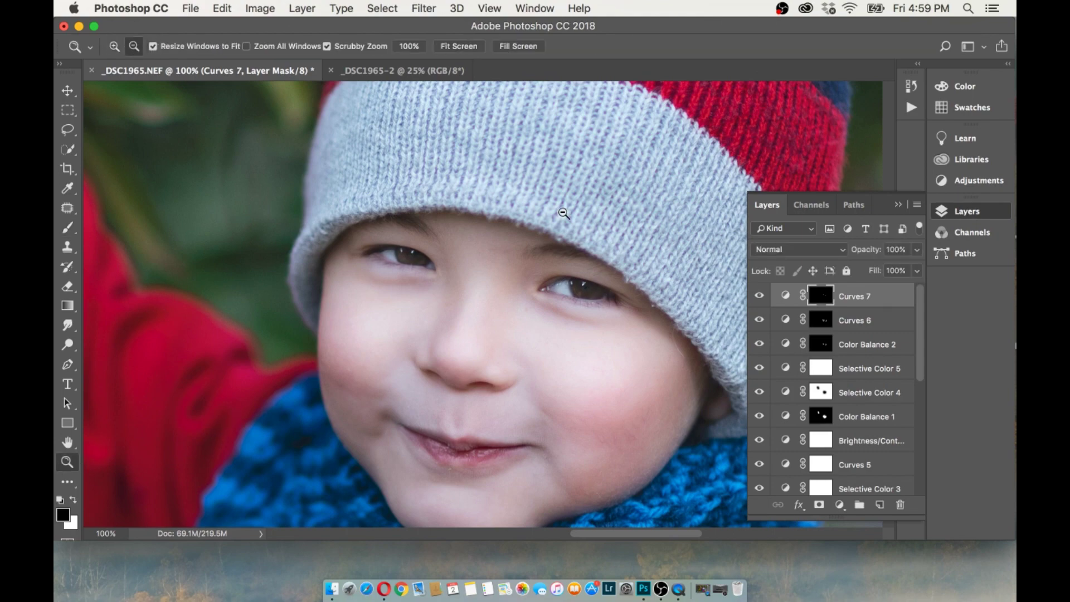
{"action": "left_click", "coordinate": [563, 215]}
{"action": "left_click", "coordinate": [597, 306]}
{"action": "left_click", "coordinate": [631, 362]}
{"action": "left_click", "coordinate": [621, 405]}
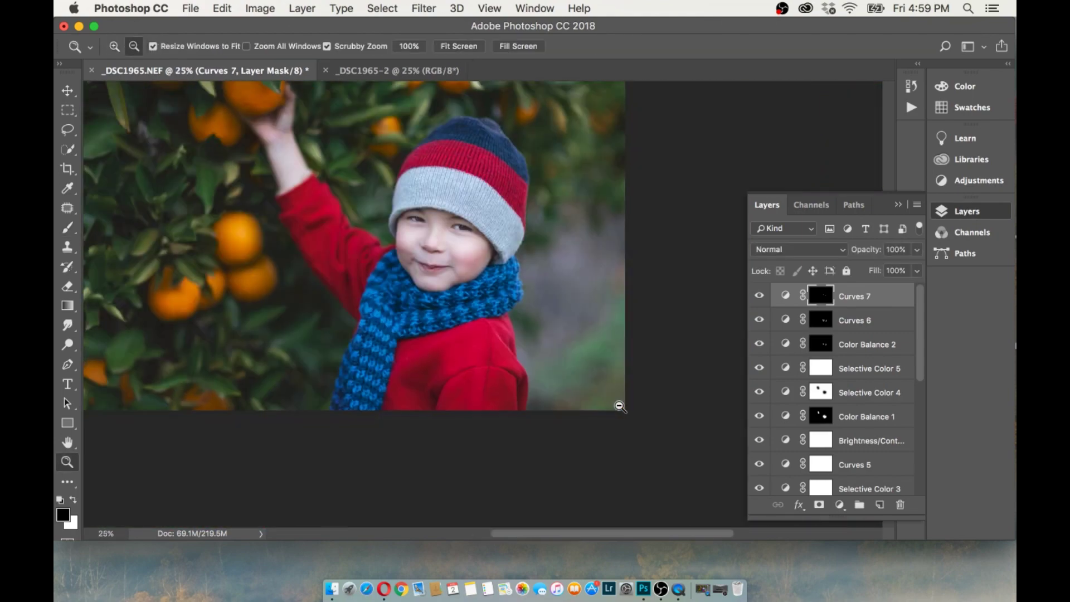
{"action": "left_click", "coordinate": [609, 280]}
{"action": "left_click", "coordinate": [115, 46]}
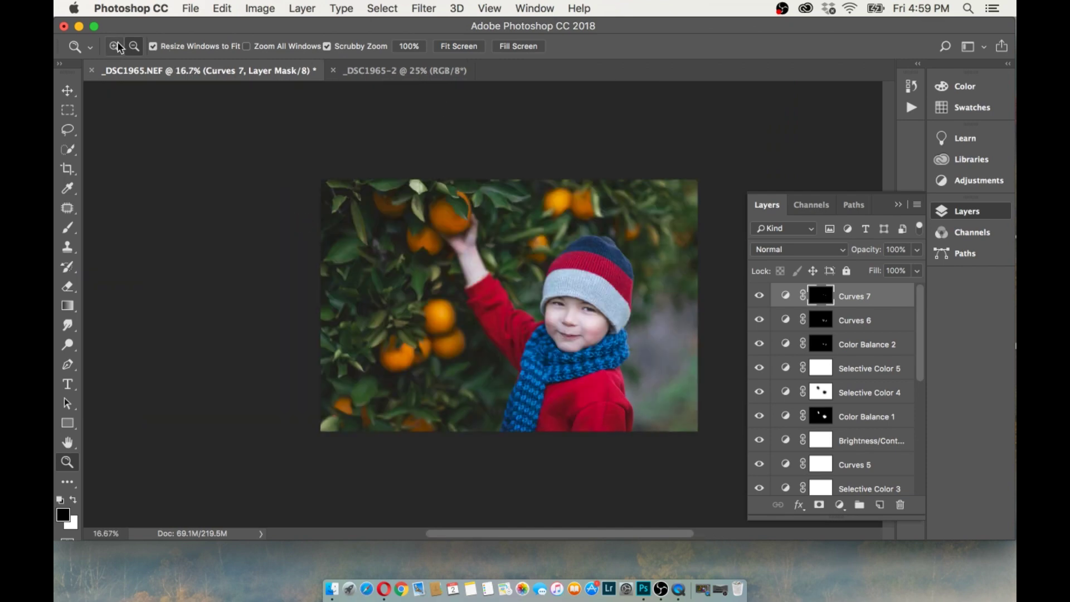
{"action": "left_click", "coordinate": [630, 334]}
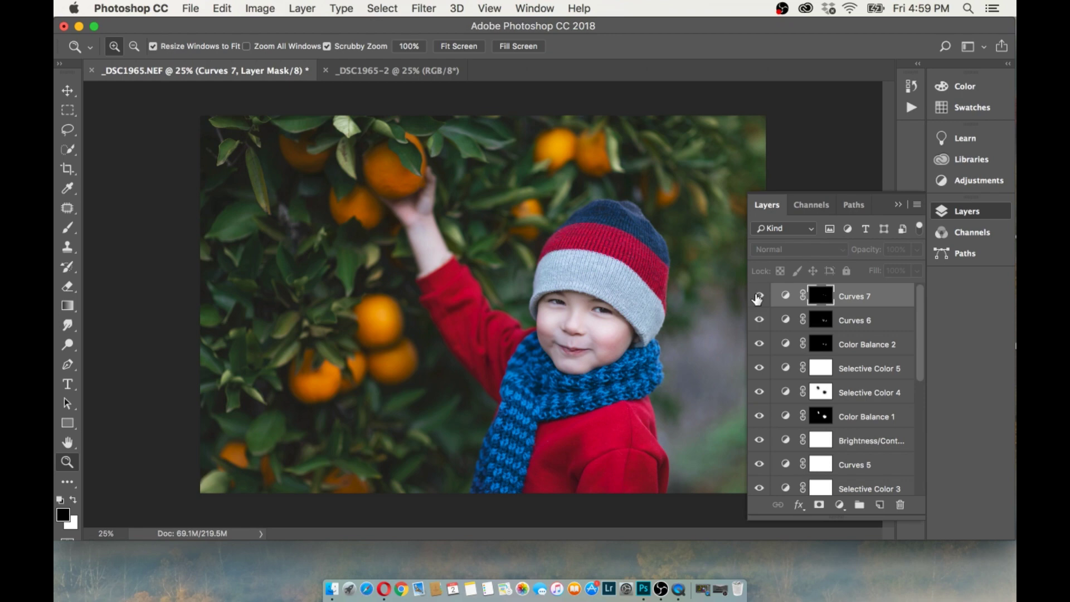
{"action": "left_click", "coordinate": [915, 270]}
{"action": "left_click_drag", "start_coordinate": [910, 269], "coordinate": [893, 268]}
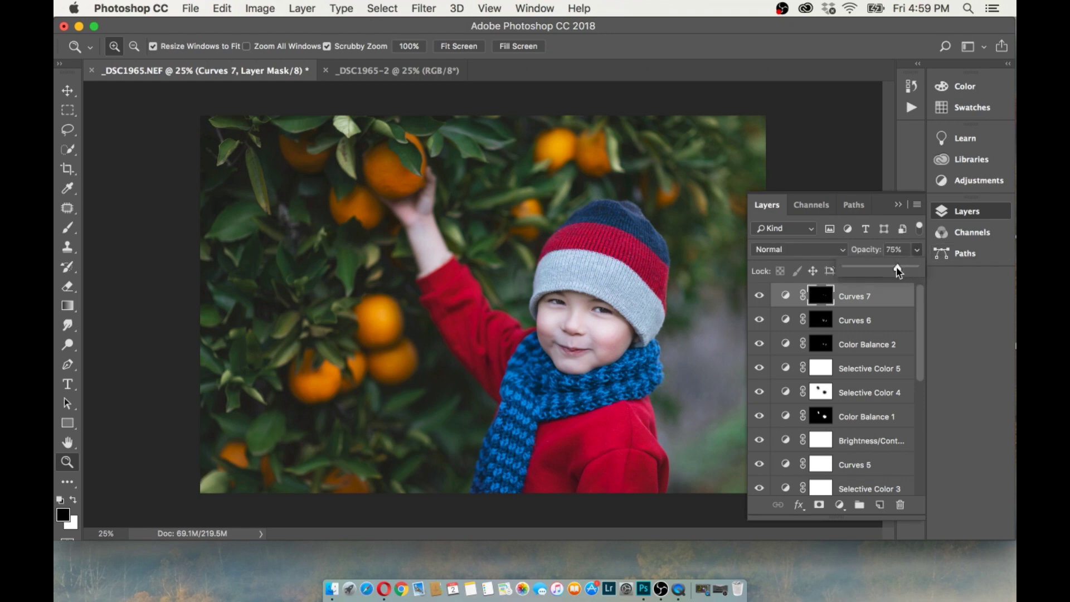
Step: Set Curves 7 to 60% opacity, compare with _DSC1965-2, and flatten into one Background layer
{"action": "left_click_drag", "start_coordinate": [893, 270], "coordinate": [887, 269]}
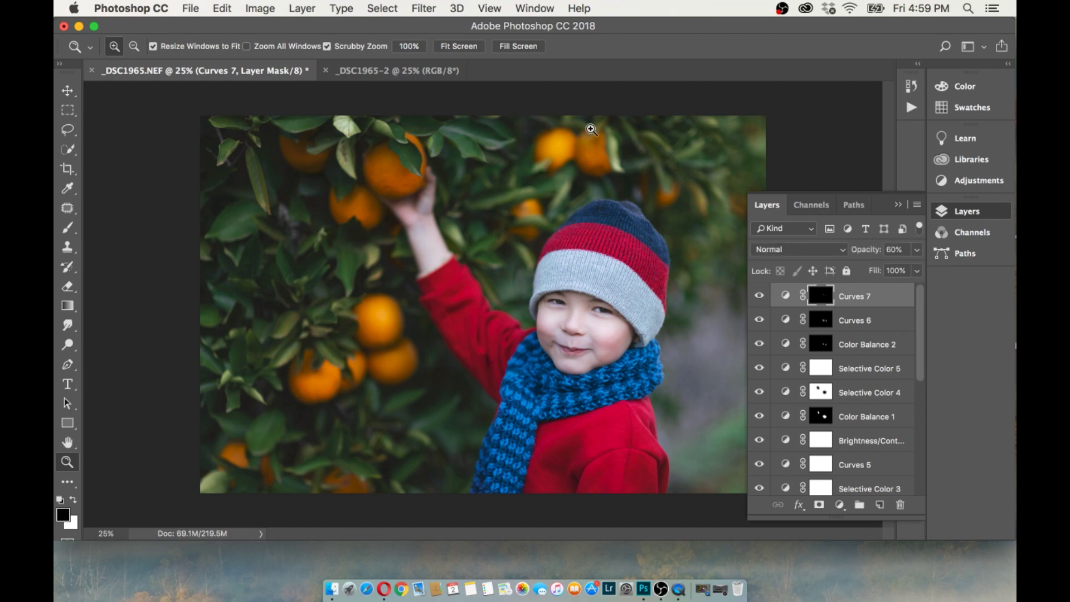
{"action": "left_click", "coordinate": [396, 70]}
{"action": "left_click", "coordinate": [284, 71]}
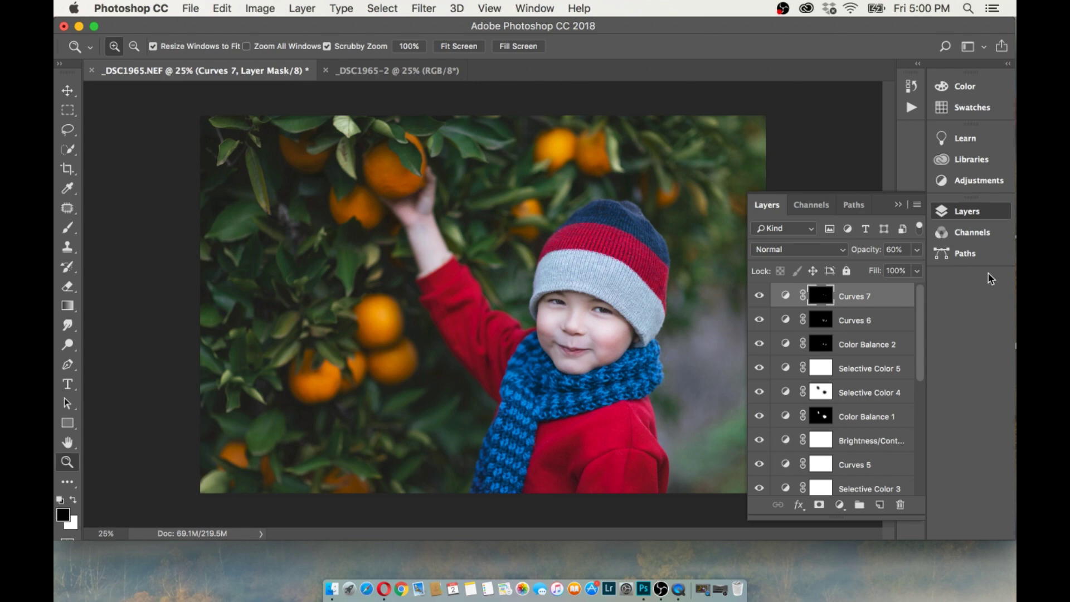
{"action": "left_click", "coordinate": [385, 73]}
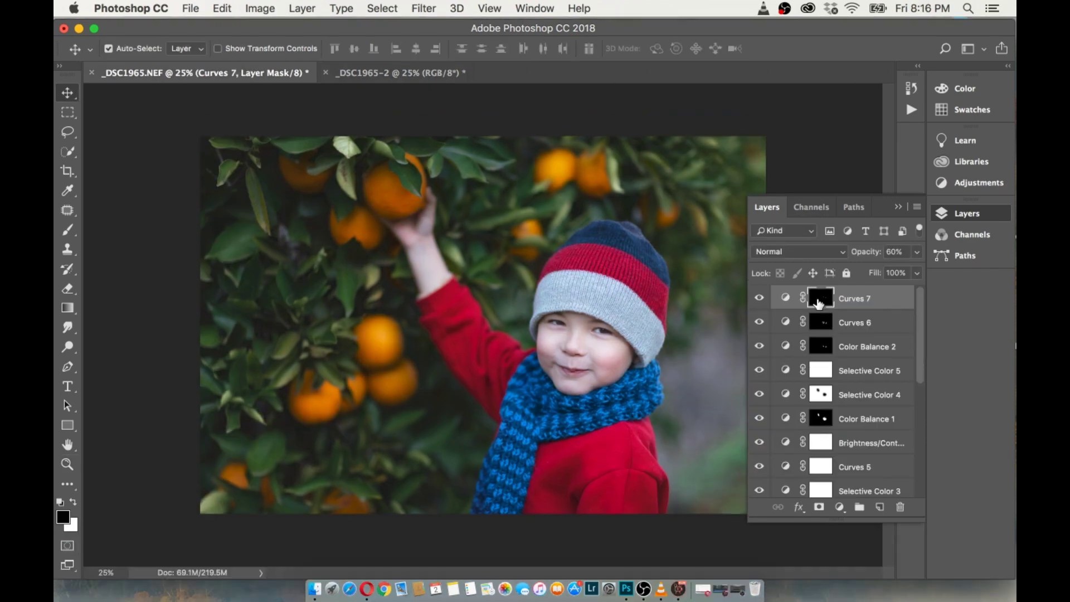
{"action": "key", "text": "super+shift+e"}
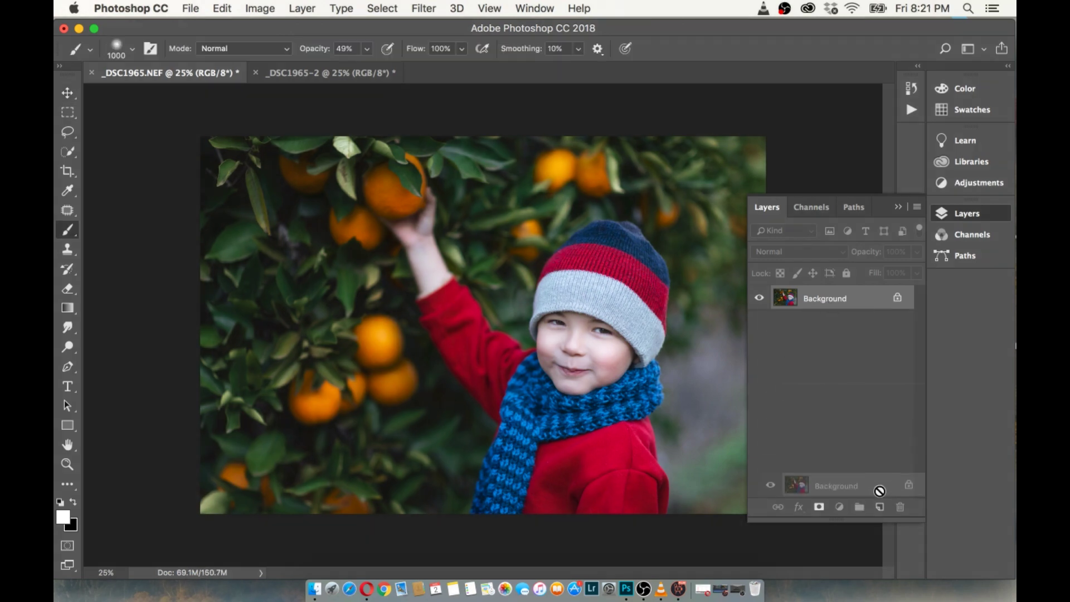
Step: Duplicate the Background layer and float the Layers panel
{"action": "left_click_drag", "start_coordinate": [818, 302], "coordinate": [880, 507]}
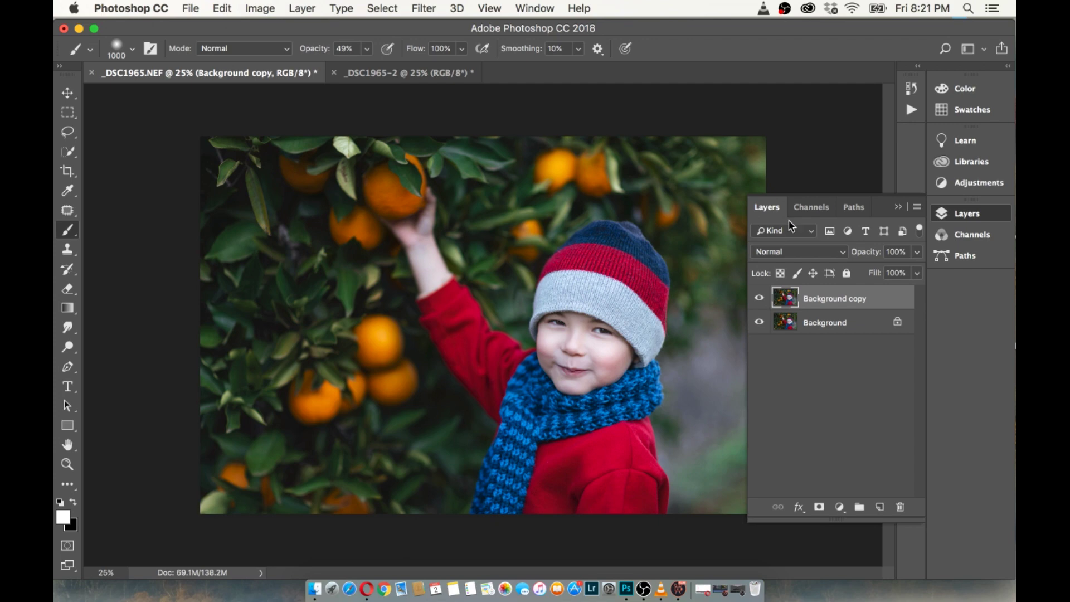
{"action": "left_click_drag", "start_coordinate": [773, 210], "coordinate": [784, 211]}
{"action": "left_click_drag", "start_coordinate": [885, 214], "coordinate": [921, 299]}
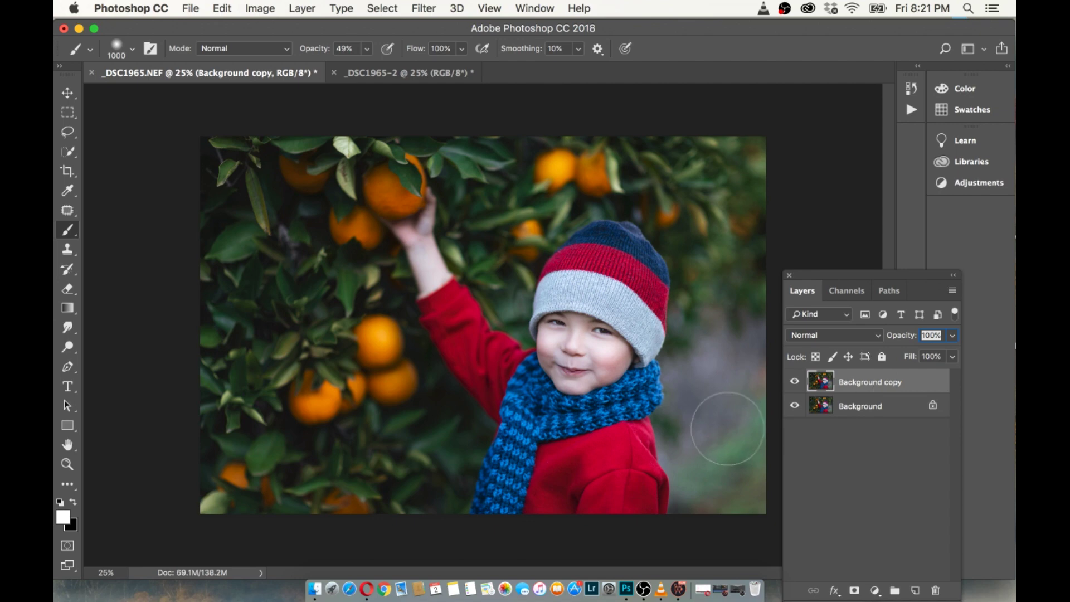
Step: Clone Stamp the blurry background beside the boy's shoulder, comparing the result on and off
{"action": "key", "text": "bracketleft"}
{"action": "key", "text": "bracketleft"}
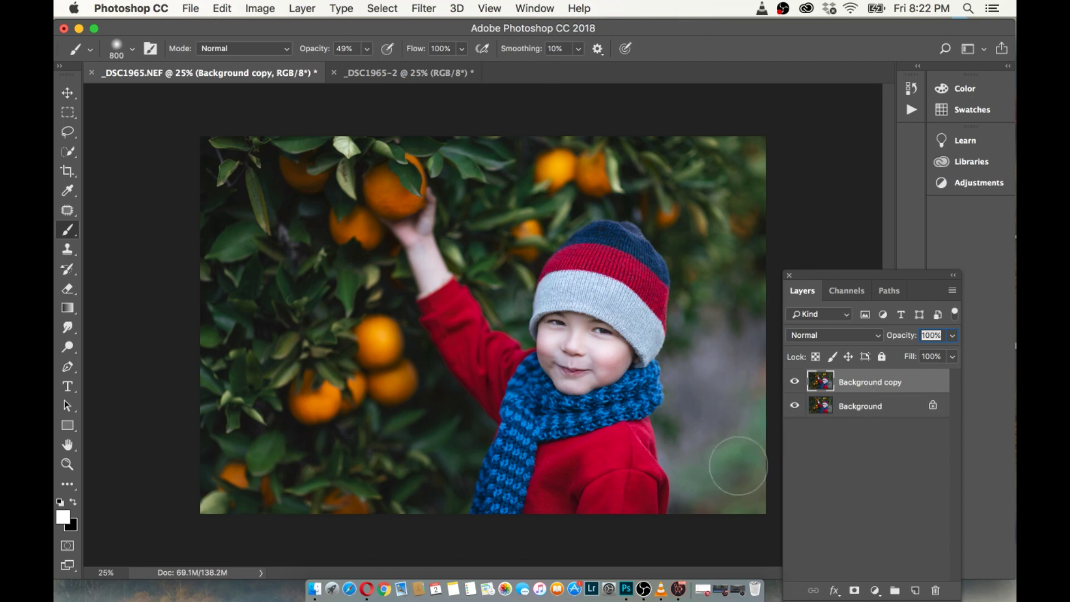
{"action": "left_click", "coordinate": [67, 249]}
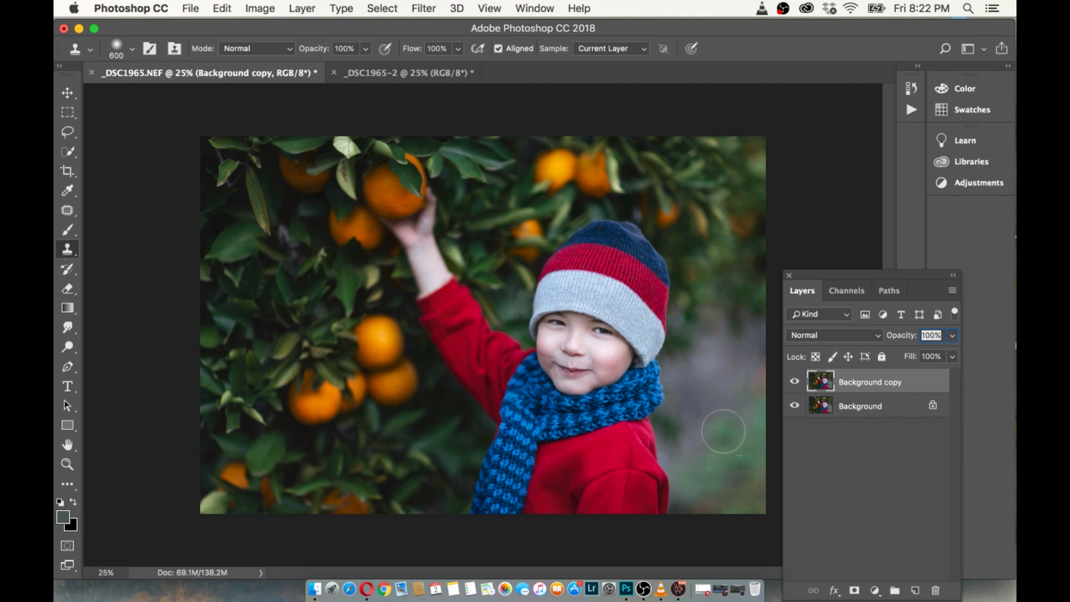
{"action": "key", "text": "bracketright"}
{"action": "key", "text": "bracketright"}
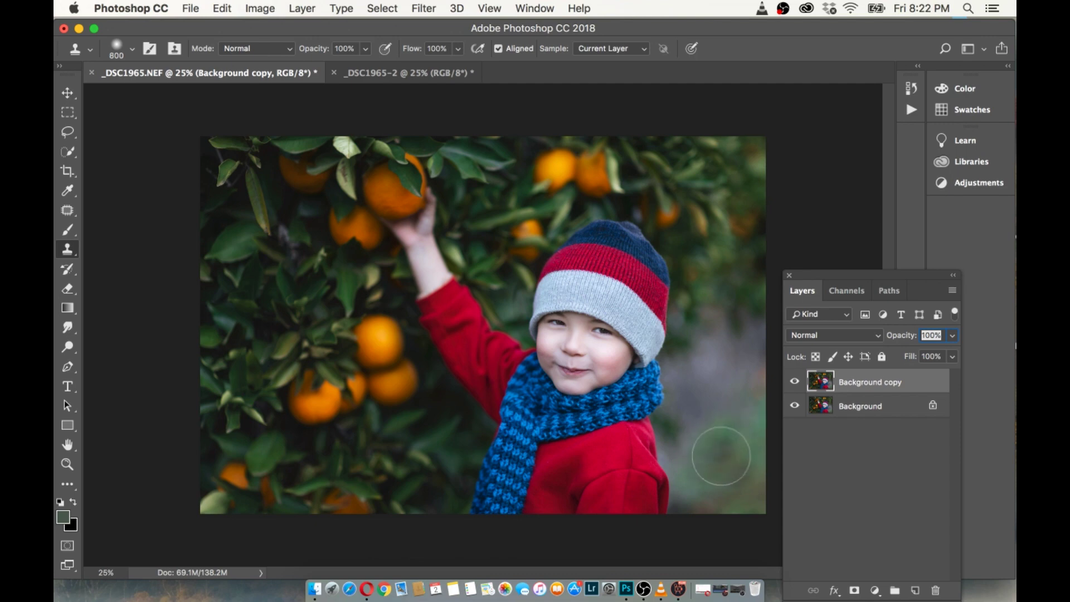
{"action": "left_click", "coordinate": [721, 449], "text": "alt"}
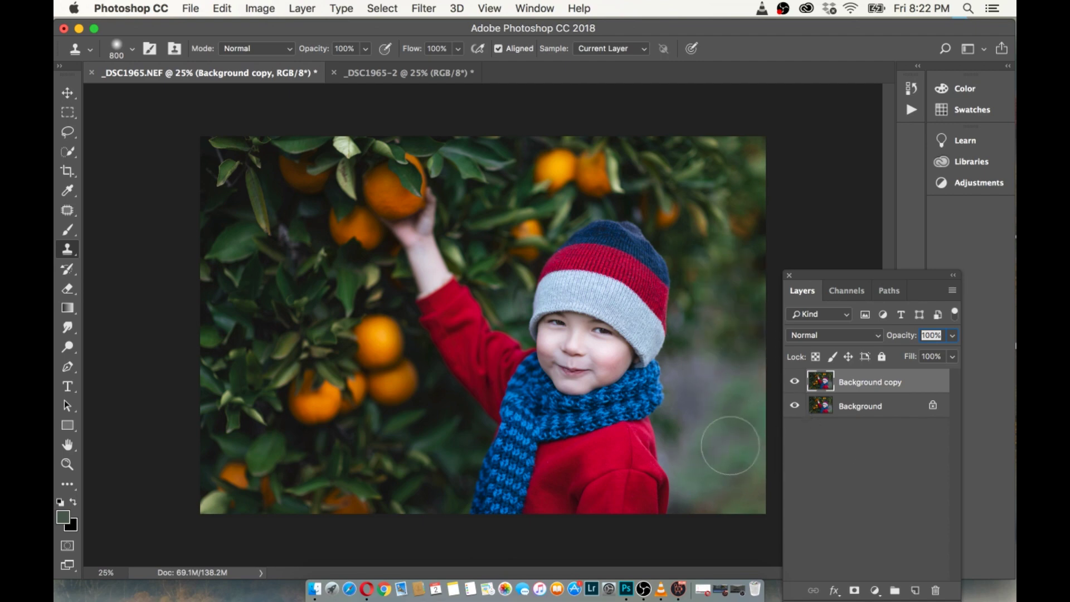
{"action": "left_click", "coordinate": [795, 382]}
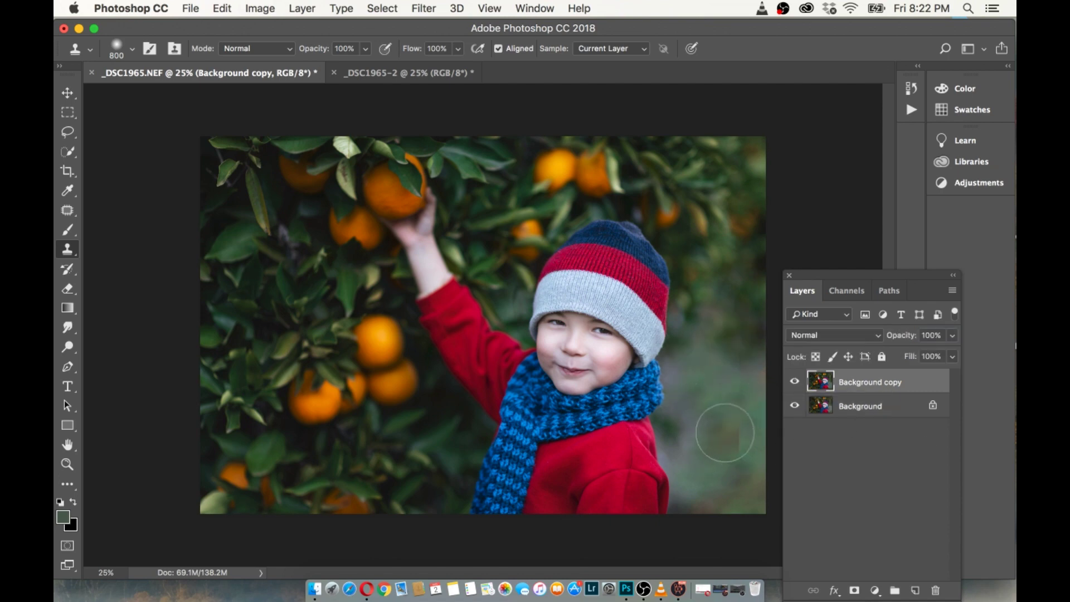
{"action": "key", "text": "bracketleft"}
{"action": "key", "text": "bracketleft"}
{"action": "key", "text": "bracketleft"}
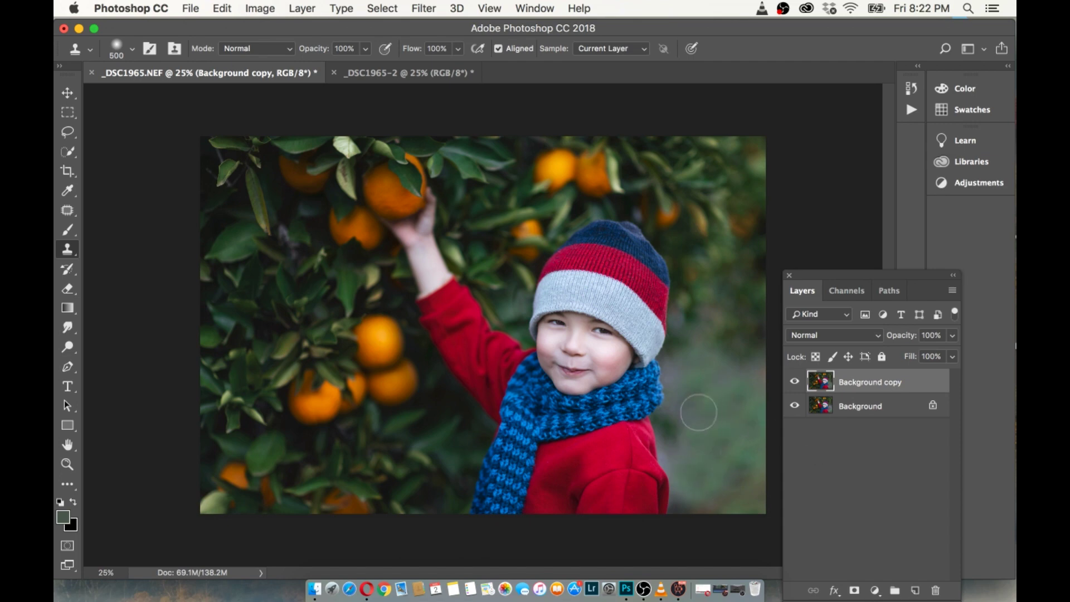
{"action": "left_click", "coordinate": [794, 382]}
{"action": "left_click", "coordinate": [793, 383]}
Step: Set Background copy opacity to 70% and compare with it hidden
{"action": "left_click", "coordinate": [953, 334]}
{"action": "left_click_drag", "start_coordinate": [954, 352], "coordinate": [929, 355]}
{"action": "left_click", "coordinate": [793, 382]}
{"action": "left_click", "coordinate": [793, 382]}
{"action": "left_click", "coordinate": [793, 382]}
{"action": "left_click", "coordinate": [793, 381]}
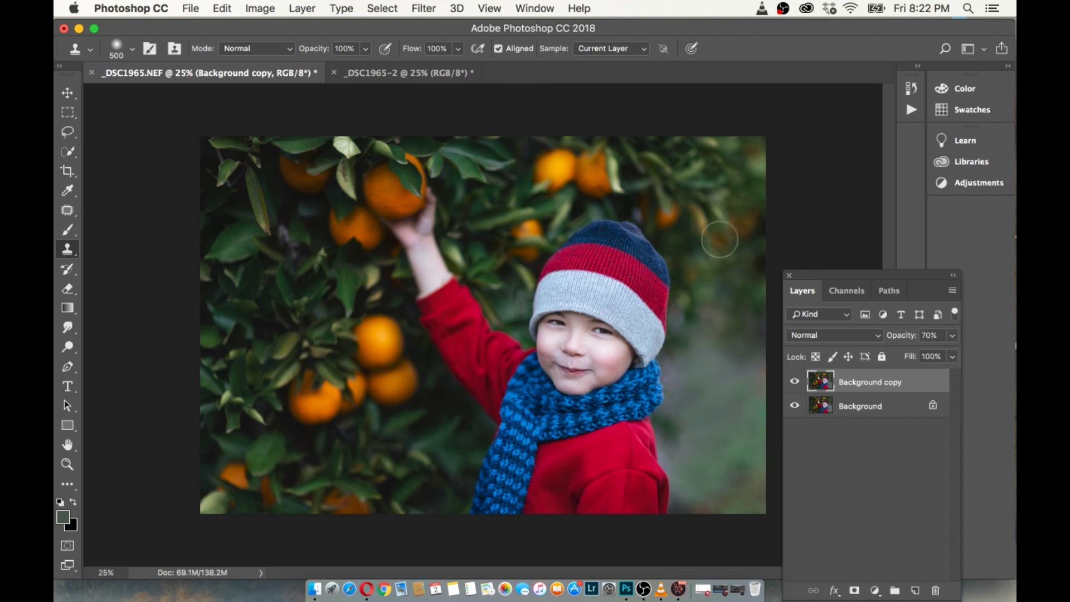
Step: Continue cloning with a larger brush, toggling Background copy to check the cloned area
{"action": "key", "text": "bracketright"}
{"action": "key", "text": "bracketright"}
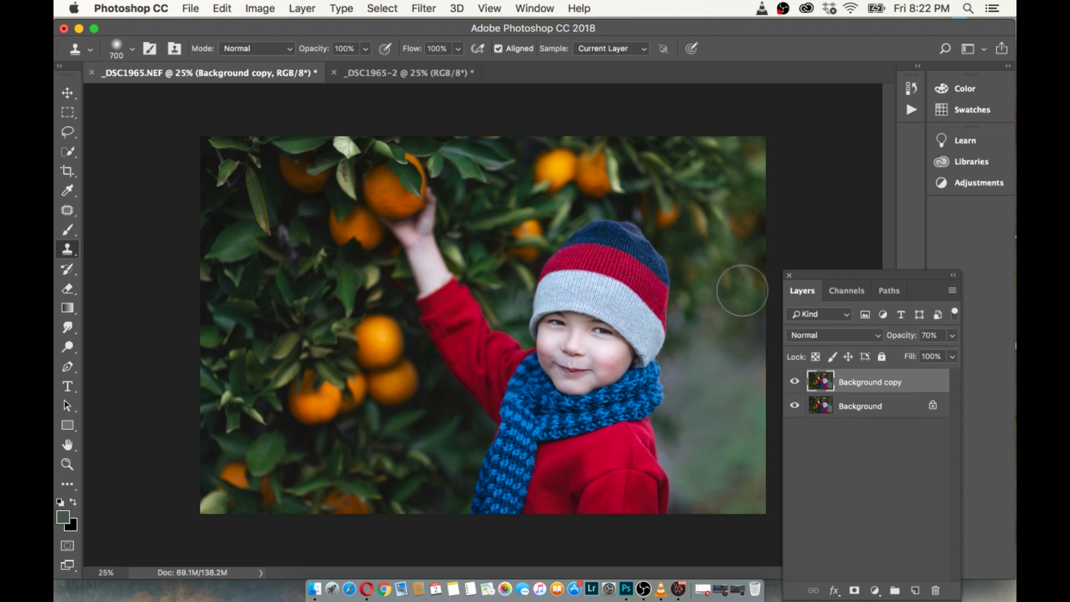
{"action": "left_click", "coordinate": [787, 386]}
{"action": "left_click", "coordinate": [787, 385]}
{"action": "left_click", "coordinate": [787, 386]}
{"action": "left_click", "coordinate": [787, 386]}
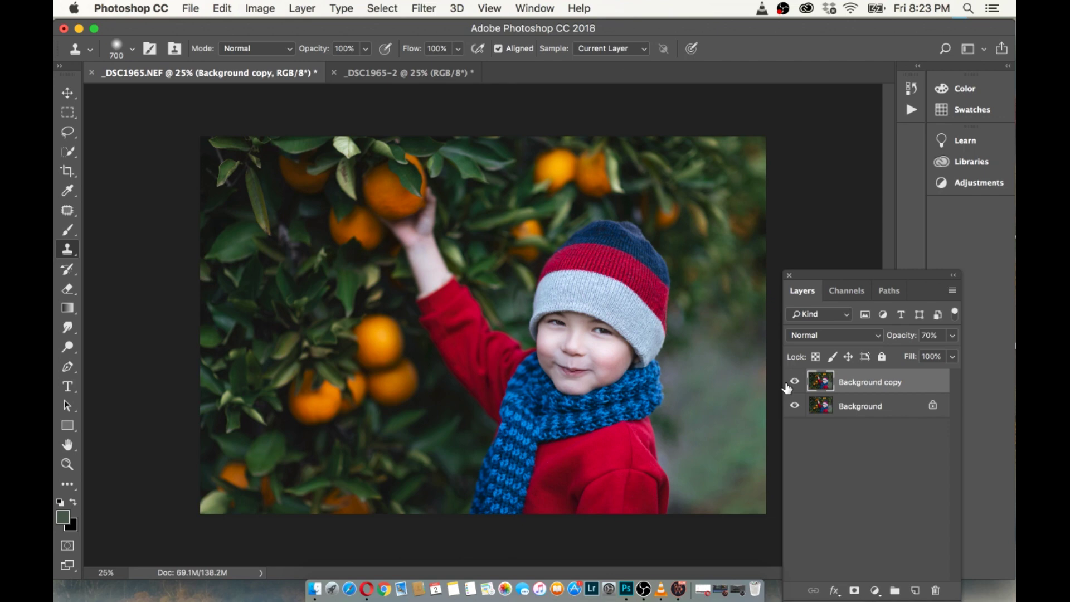
{"action": "left_click", "coordinate": [788, 386]}
{"action": "left_click", "coordinate": [787, 385]}
{"action": "left_click", "coordinate": [788, 386]}
{"action": "left_click", "coordinate": [793, 383]}
{"action": "left_click", "coordinate": [794, 383]}
{"action": "left_click", "coordinate": [794, 383]}
{"action": "left_click", "coordinate": [304, 8]}
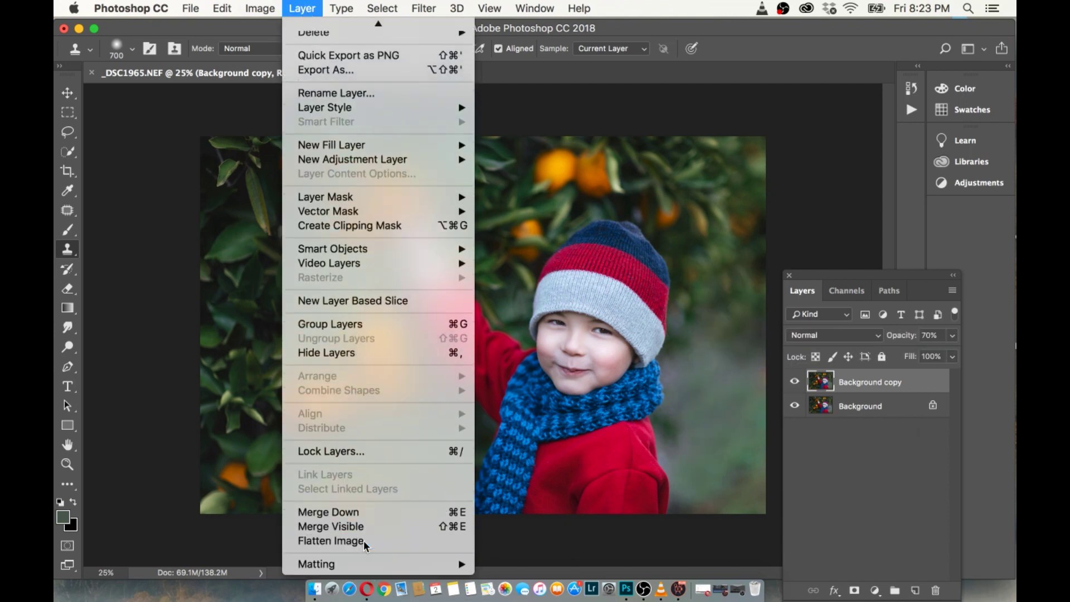
Step: Flatten, duplicate Background, apply Camera Raw Temperature +3 and Tint +8, and add a white mask
{"action": "left_click", "coordinate": [363, 541]}
{"action": "left_click_drag", "start_coordinate": [856, 383], "coordinate": [915, 589]}
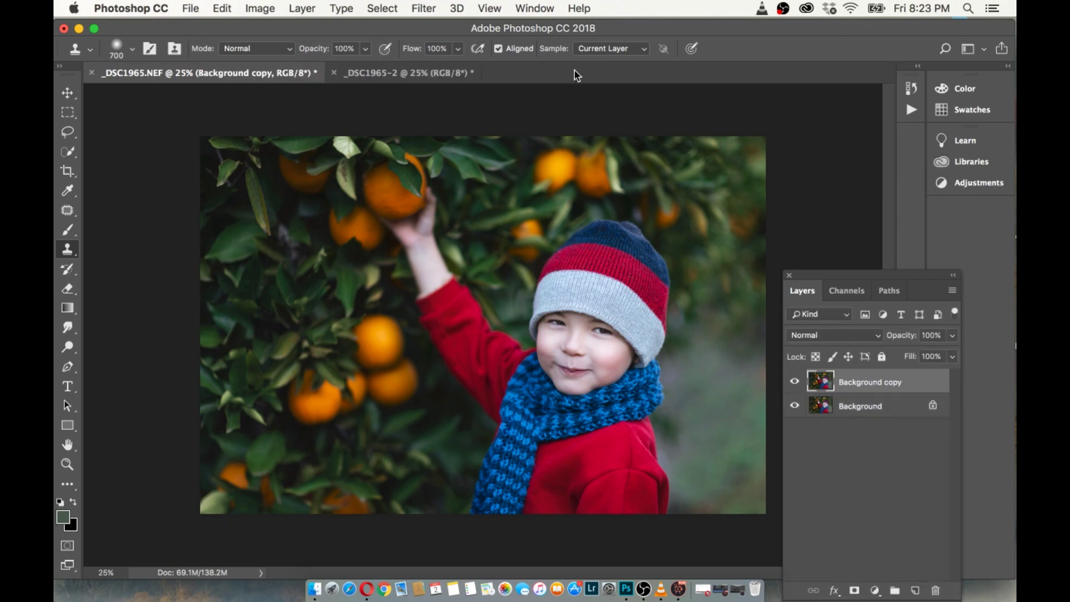
{"action": "left_click", "coordinate": [440, 9]}
{"action": "left_click", "coordinate": [440, 98]}
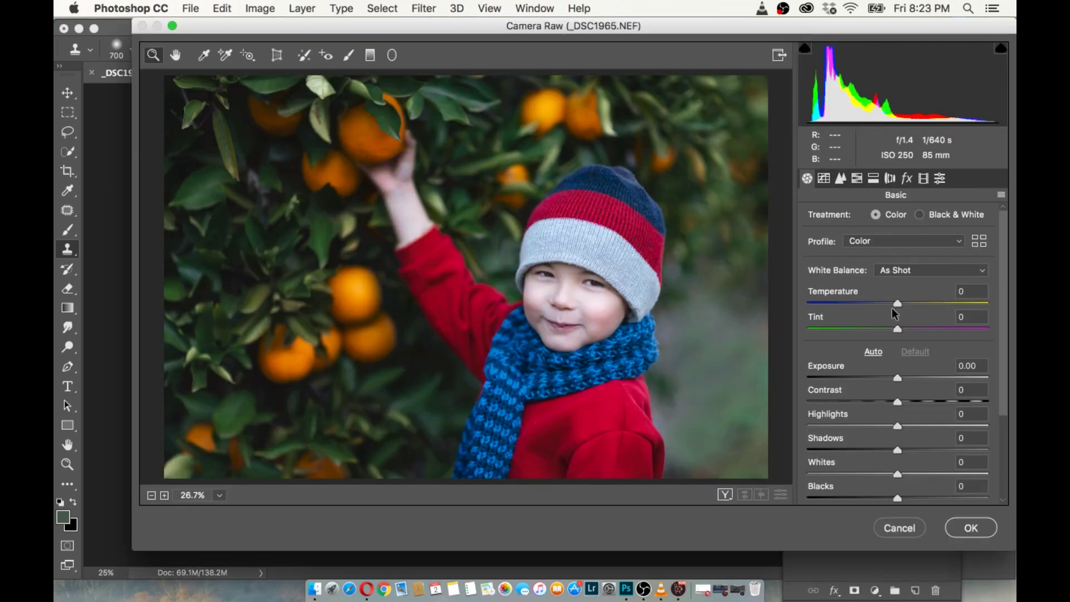
{"action": "left_click_drag", "start_coordinate": [897, 300], "coordinate": [899, 301]}
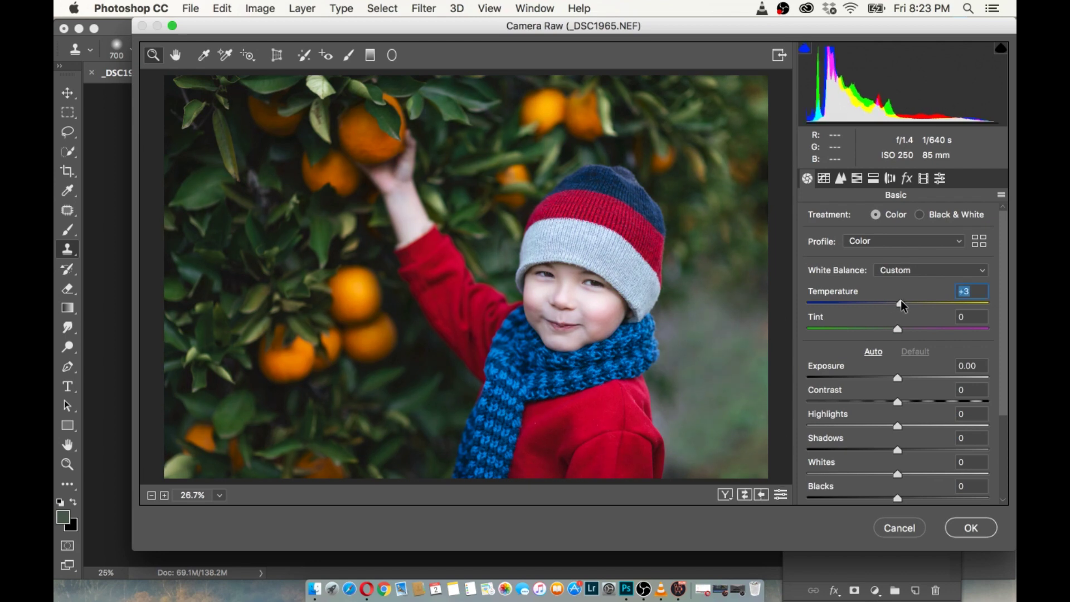
{"action": "left_click_drag", "start_coordinate": [900, 327], "coordinate": [899, 327]}
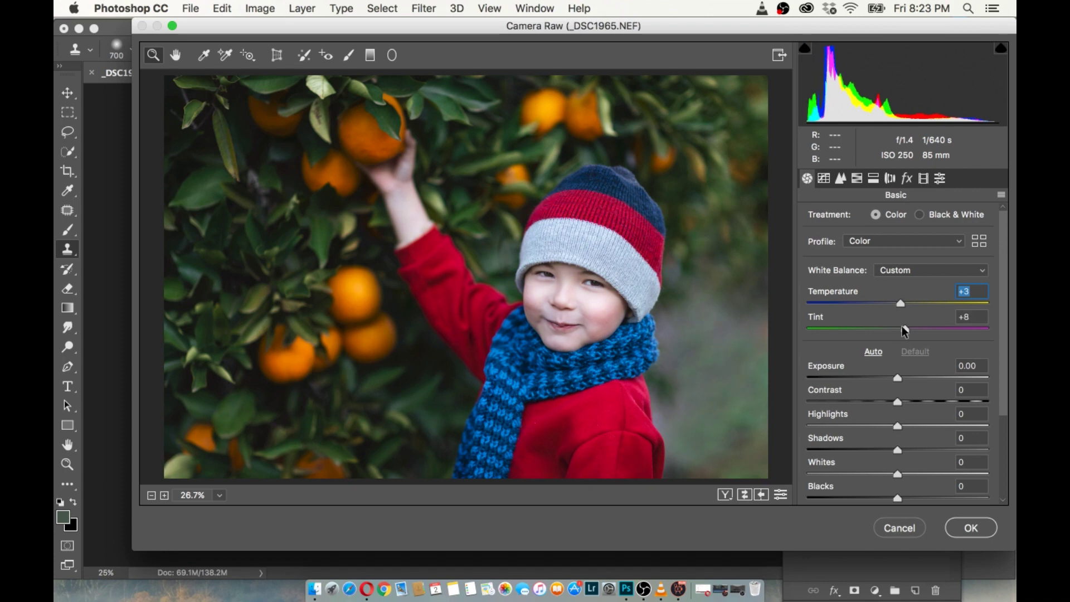
{"action": "left_click", "coordinate": [972, 527]}
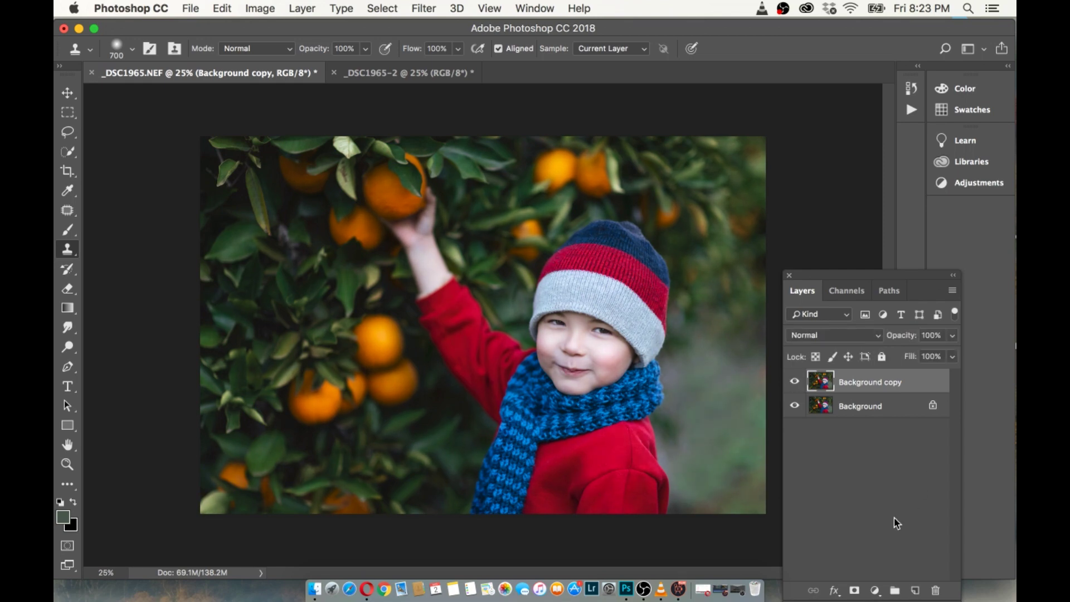
{"action": "left_click", "coordinate": [855, 591]}
Step: Paint black on the Background copy mask at 49% opacity over the lower oranges and upper background
{"action": "left_click_drag", "start_coordinate": [366, 49], "coordinate": [331, 67]}
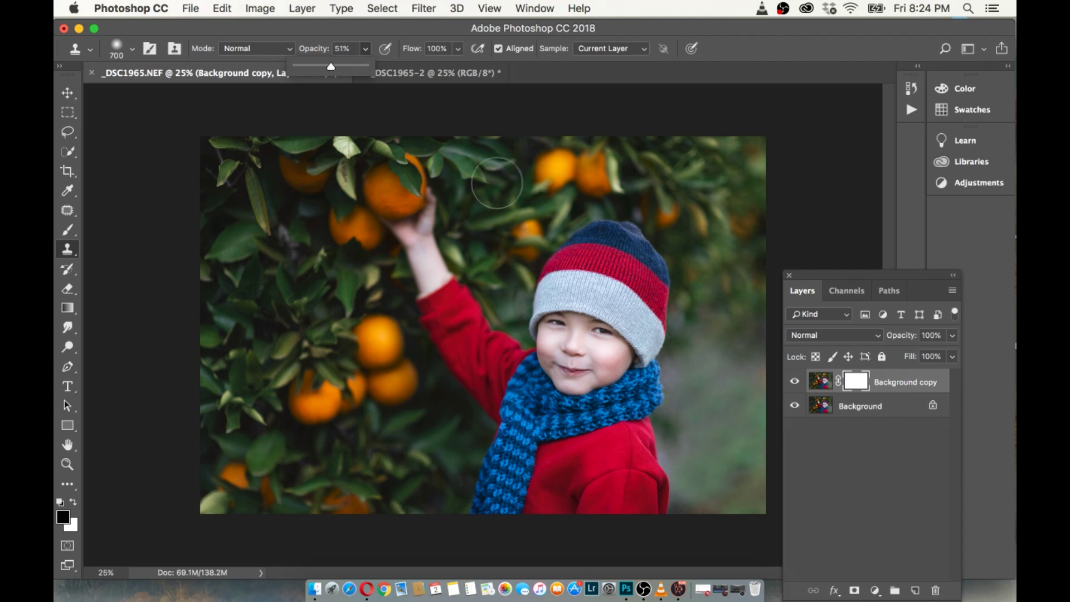
{"action": "left_click", "coordinate": [496, 183]}
{"action": "left_click", "coordinate": [632, 226]}
{"action": "key", "text": "b"}
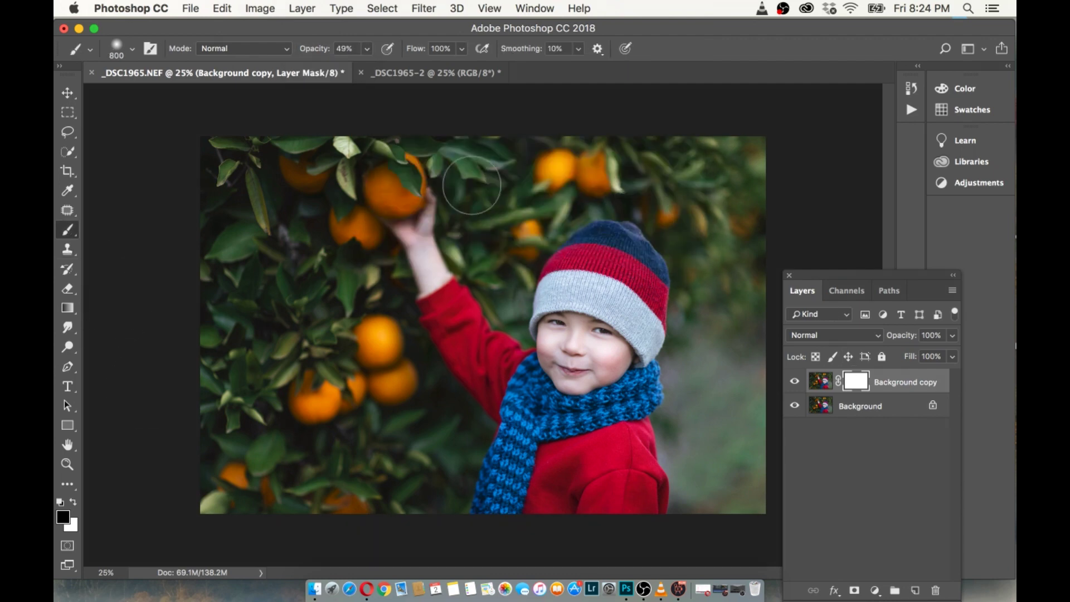
{"action": "key", "text": "bracketright"}
{"action": "key", "text": "bracketright"}
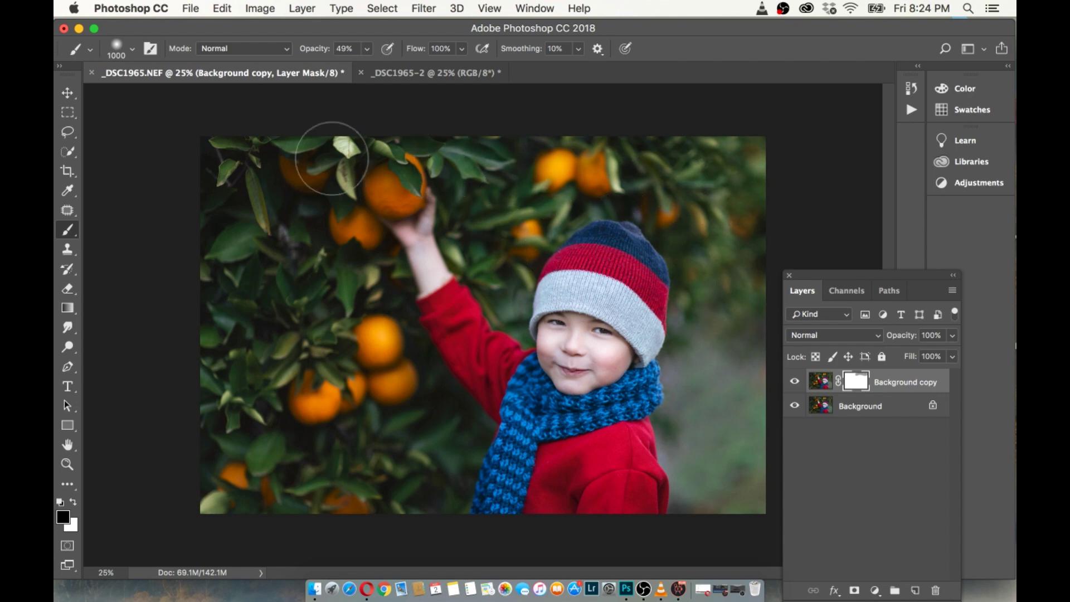
{"action": "mouse_move", "coordinate": [368, 336]}
{"action": "left_mouse_down"}
{"action": "mouse_move", "coordinate": [442, 449]}
{"action": "mouse_move", "coordinate": [334, 454]}
{"action": "mouse_move", "coordinate": [256, 386]}
{"action": "left_mouse_up"}
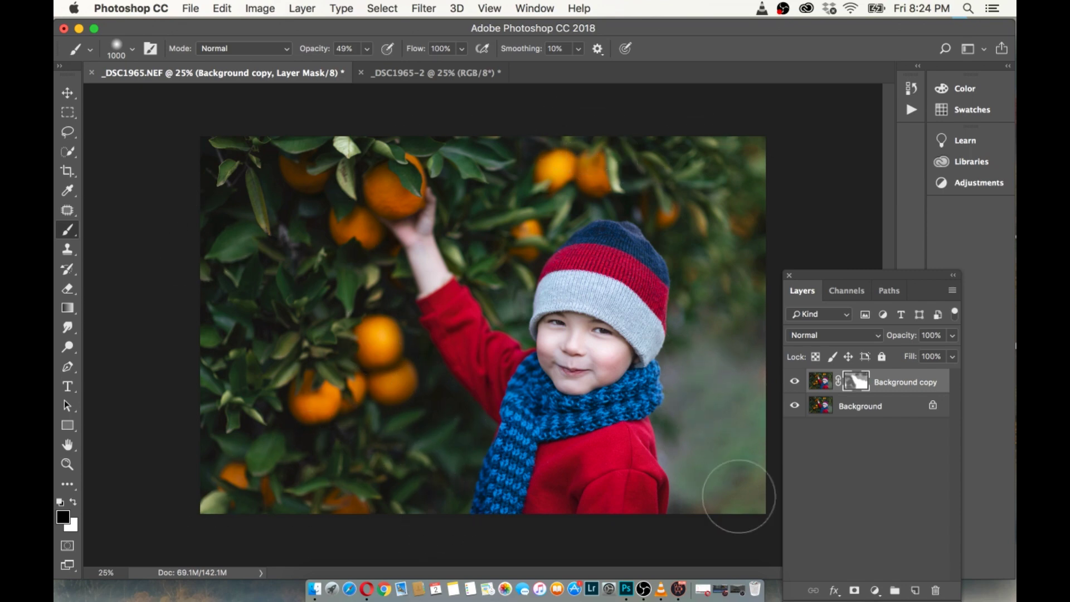
{"action": "left_click_drag", "start_coordinate": [566, 162], "coordinate": [500, 157]}
{"action": "key", "text": "bracketleft"}
{"action": "key", "text": "bracketleft"}
{"action": "key", "text": "bracketleft"}
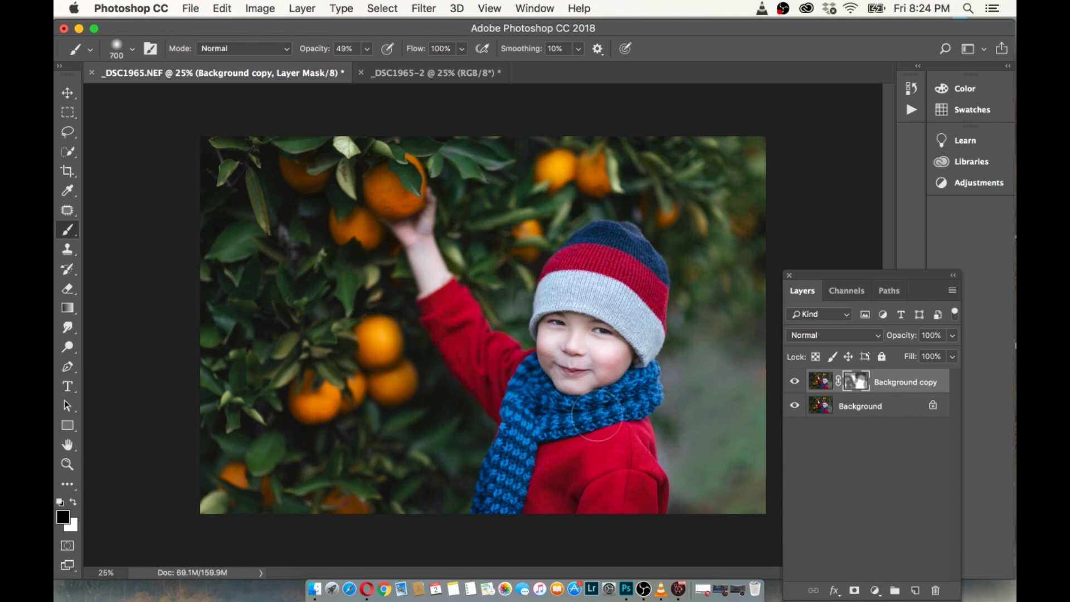
{"action": "key", "text": "x"}
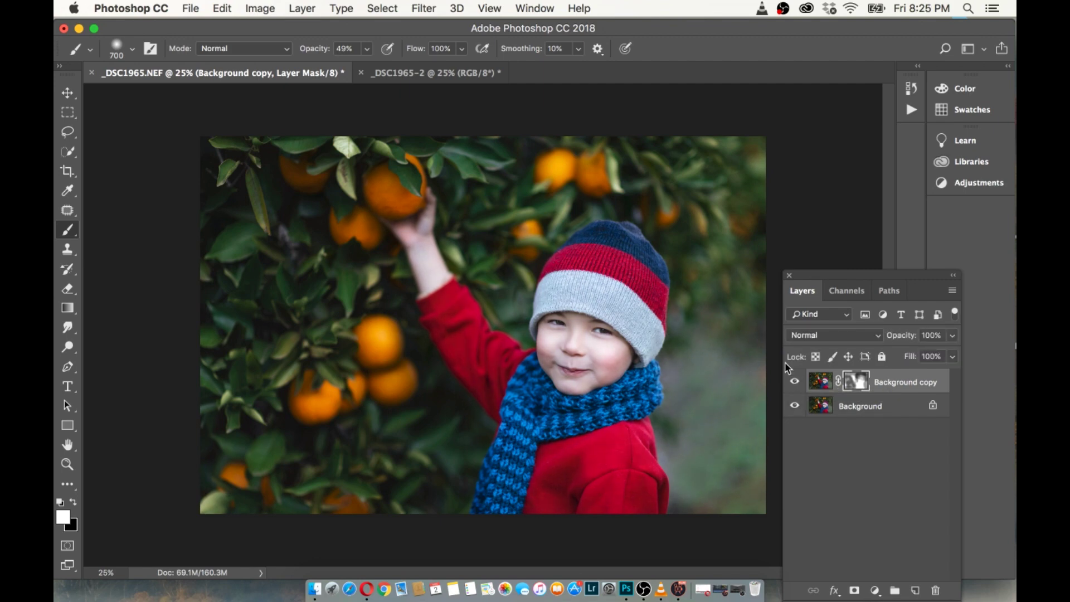
{"action": "left_click", "coordinate": [953, 336]}
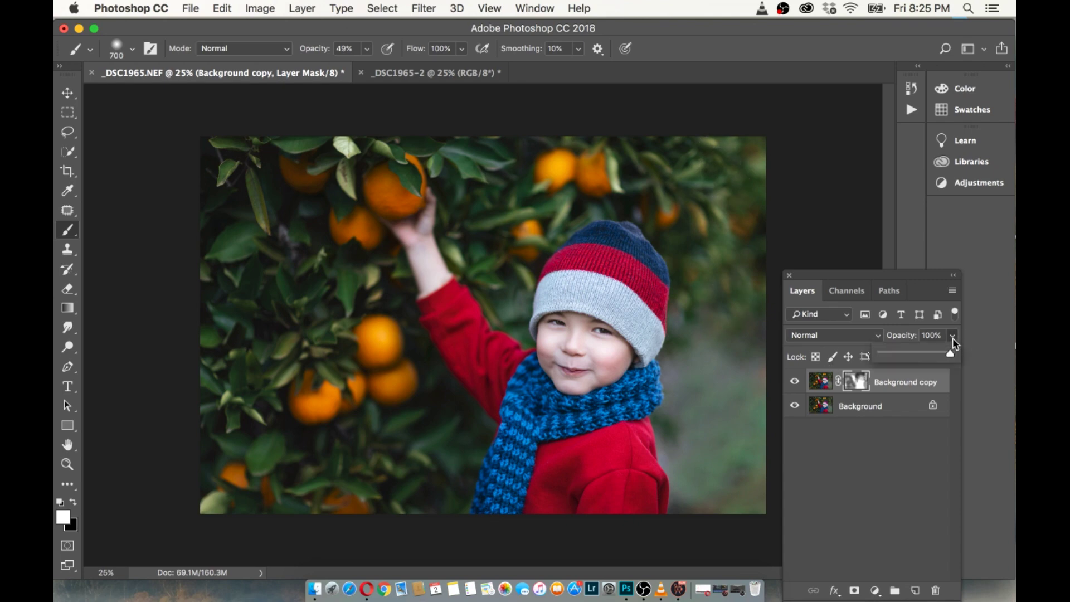
Step: Fade the warmed layer to 70% opacity, comparing it against the original document
{"action": "left_click_drag", "start_coordinate": [955, 344], "coordinate": [938, 359]}
{"action": "left_click", "coordinate": [414, 76]}
{"action": "left_click", "coordinate": [282, 80]}
{"action": "left_click", "coordinate": [412, 73]}
{"action": "left_click", "coordinate": [267, 77]}
{"action": "left_click", "coordinate": [397, 74]}
{"action": "left_click", "coordinate": [258, 78]}
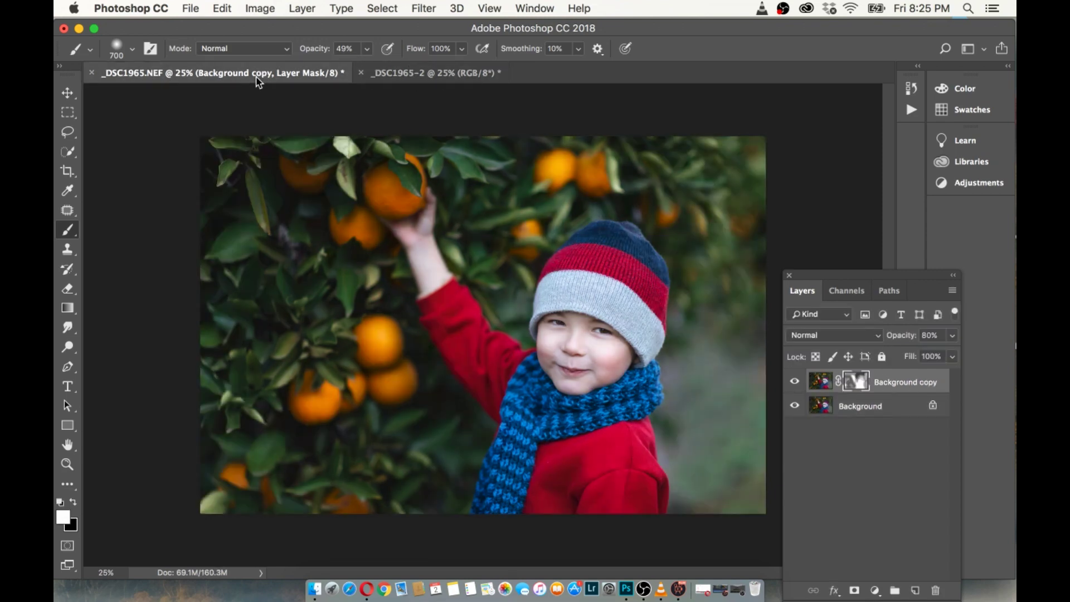
{"action": "left_click", "coordinate": [423, 73]}
{"action": "left_click", "coordinate": [314, 77]}
{"action": "left_click", "coordinate": [952, 357]}
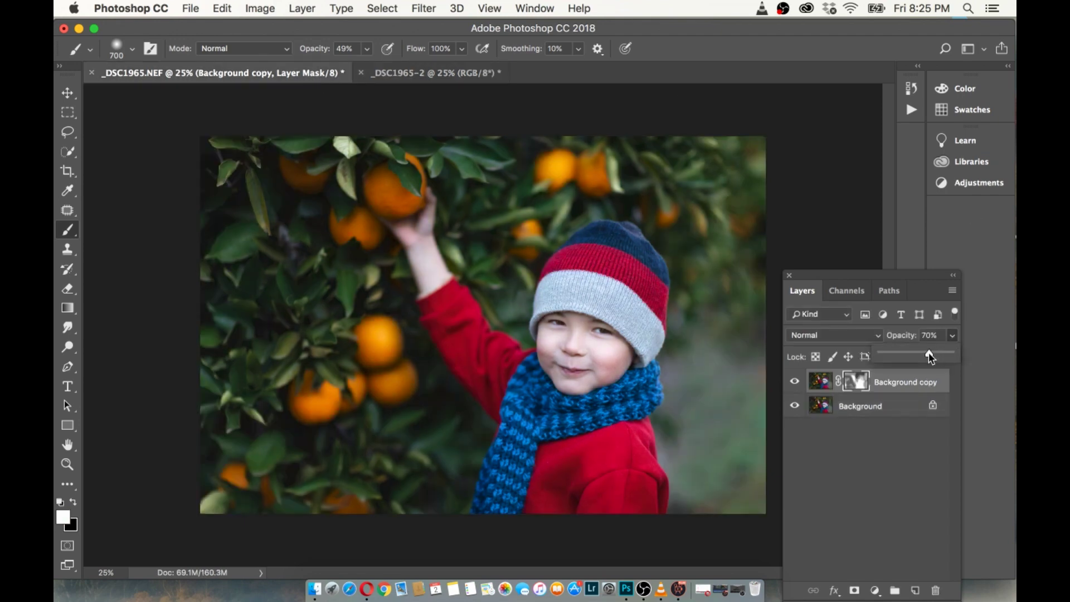
{"action": "left_click", "coordinate": [826, 395]}
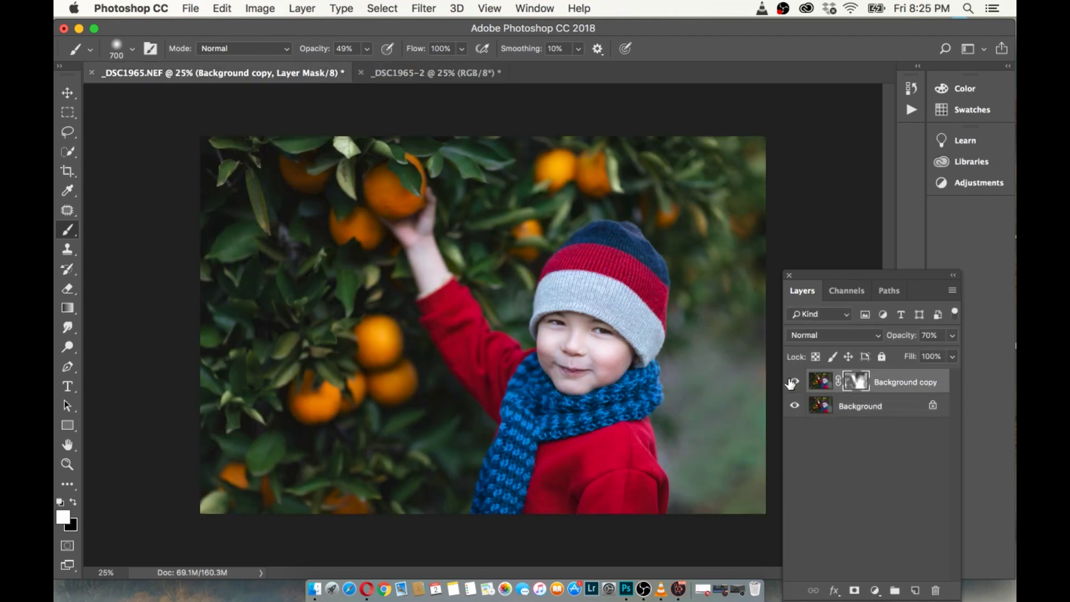
Step: Flatten the image and duplicate Background into a Background copy
{"action": "left_click", "coordinate": [301, 8]}
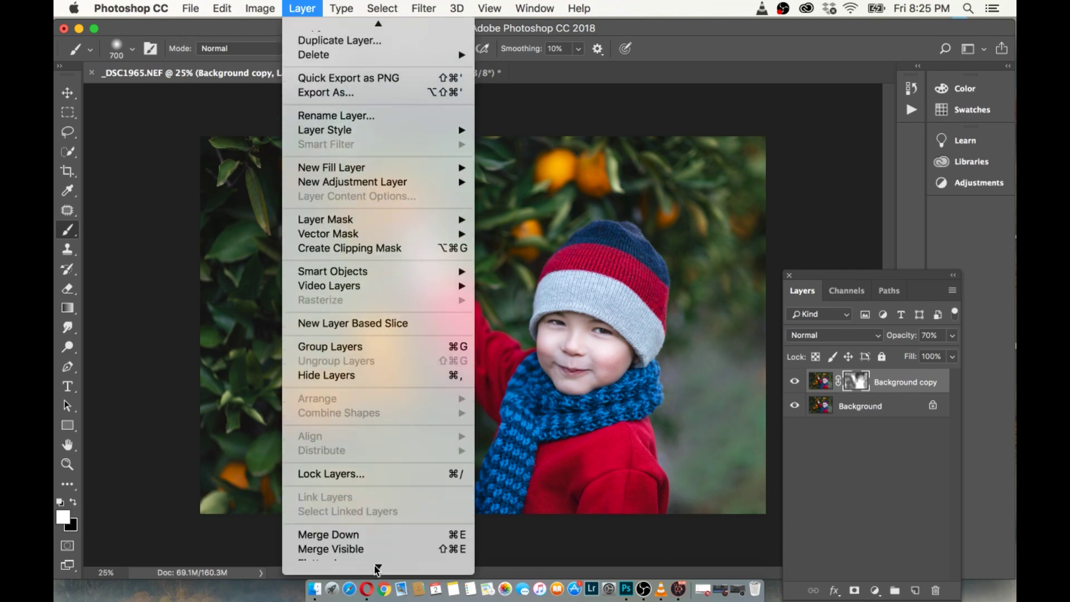
{"action": "left_click", "coordinate": [358, 542]}
{"action": "left_click_drag", "start_coordinate": [859, 382], "coordinate": [915, 590]}
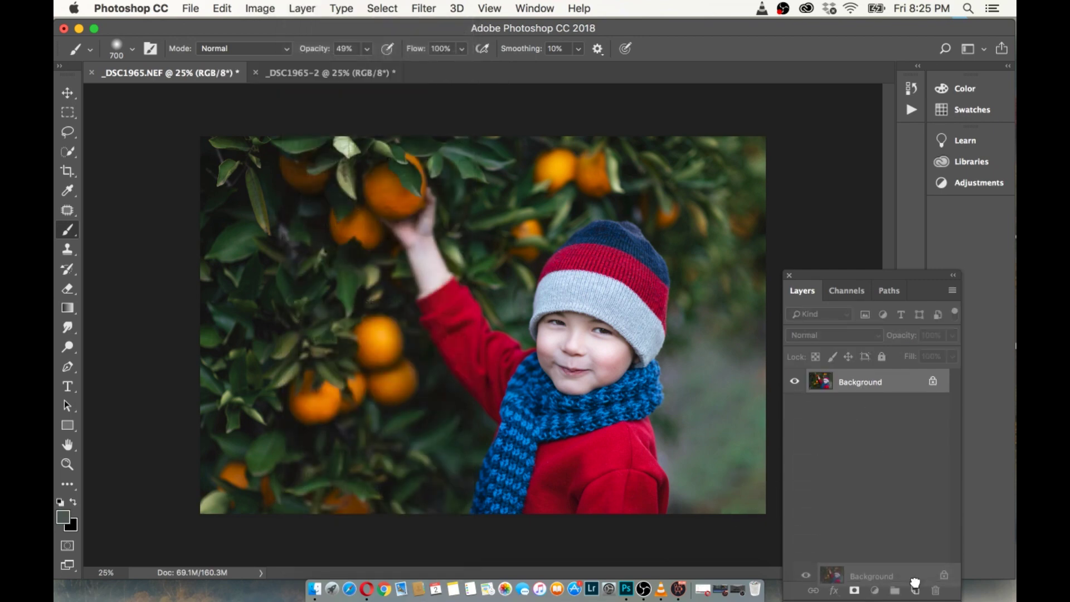
{"action": "left_click", "coordinate": [67, 464]}
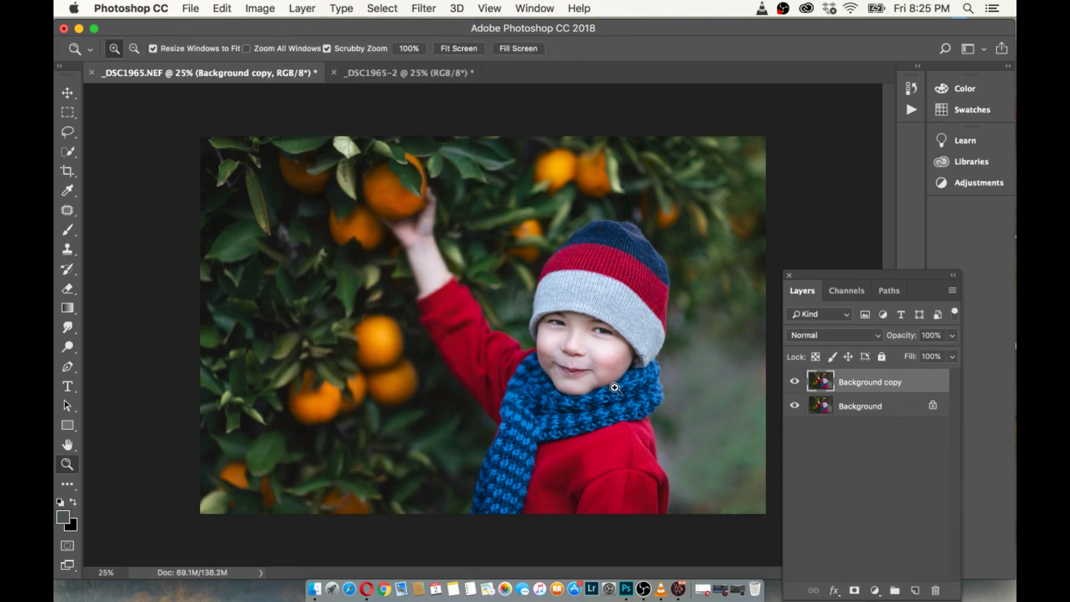
Step: At 50% zoom, Liquify the hat's right edge with a size-900 brush, then compare
{"action": "left_click", "coordinate": [683, 355]}
{"action": "left_click", "coordinate": [747, 323]}
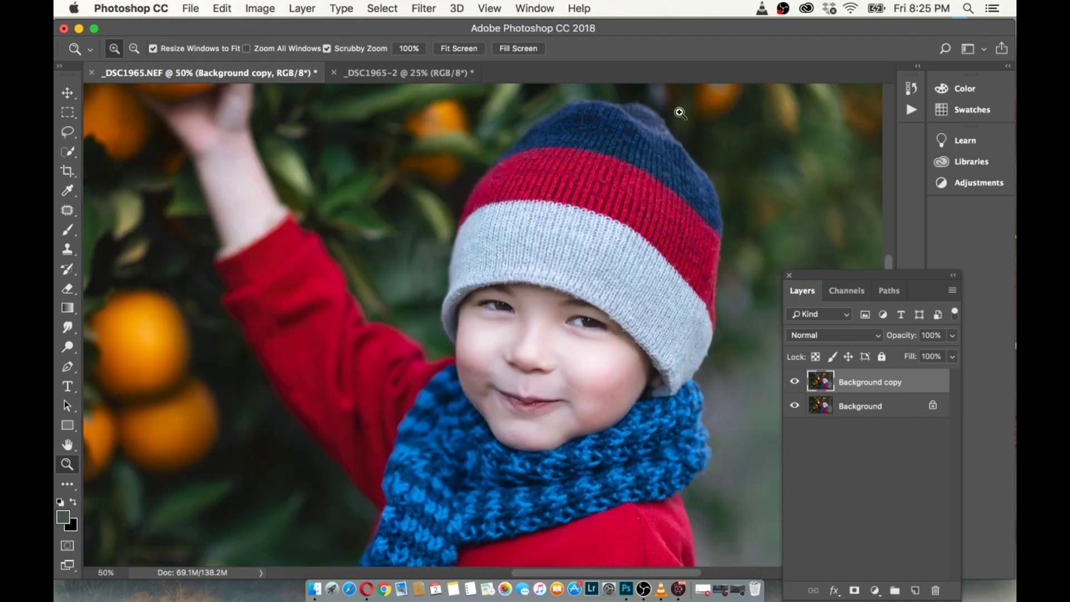
{"action": "left_click", "coordinate": [430, 10]}
{"action": "left_click", "coordinate": [453, 138]}
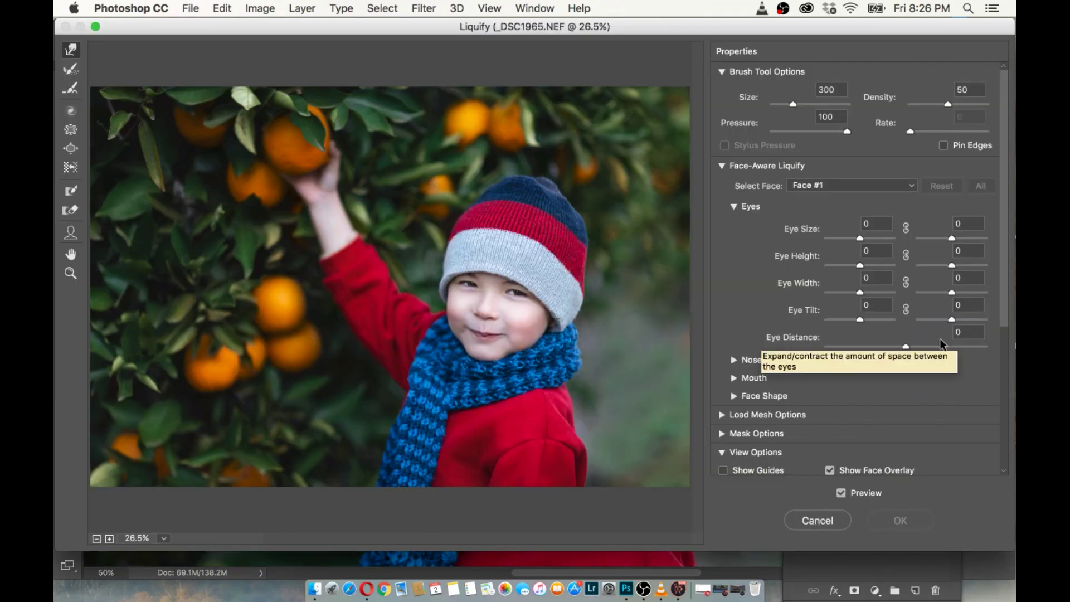
{"action": "key", "text": "bracketright"}
{"action": "key", "text": "bracketright"}
{"action": "key", "text": "bracketright"}
{"action": "key", "text": "bracketright"}
{"action": "key", "text": "bracketright"}
{"action": "key", "text": "bracketright"}
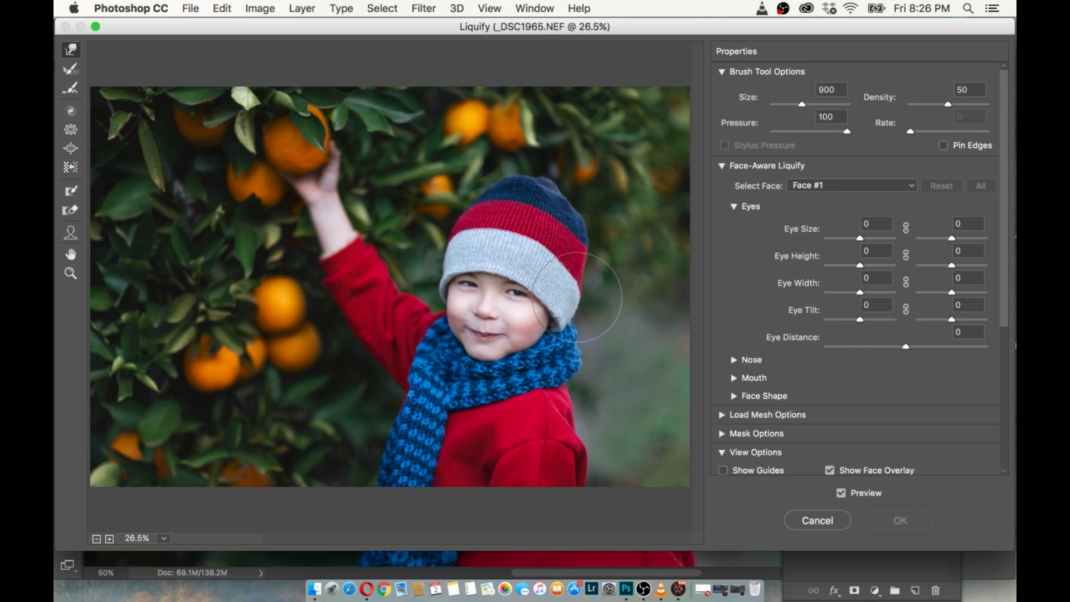
{"action": "left_click_drag", "start_coordinate": [576, 297], "coordinate": [635, 248]}
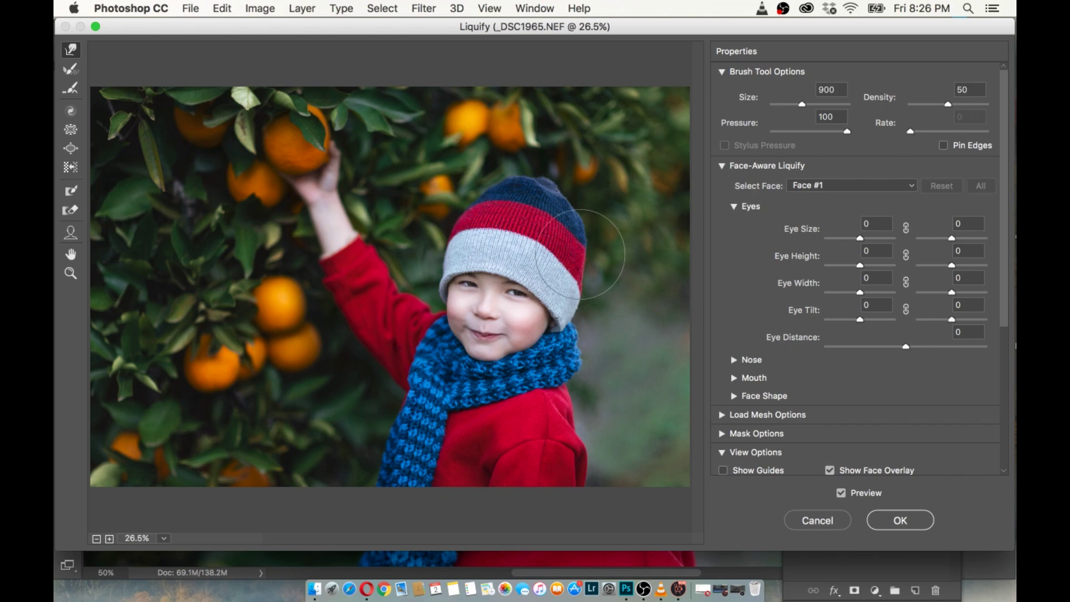
{"action": "left_click", "coordinate": [890, 519]}
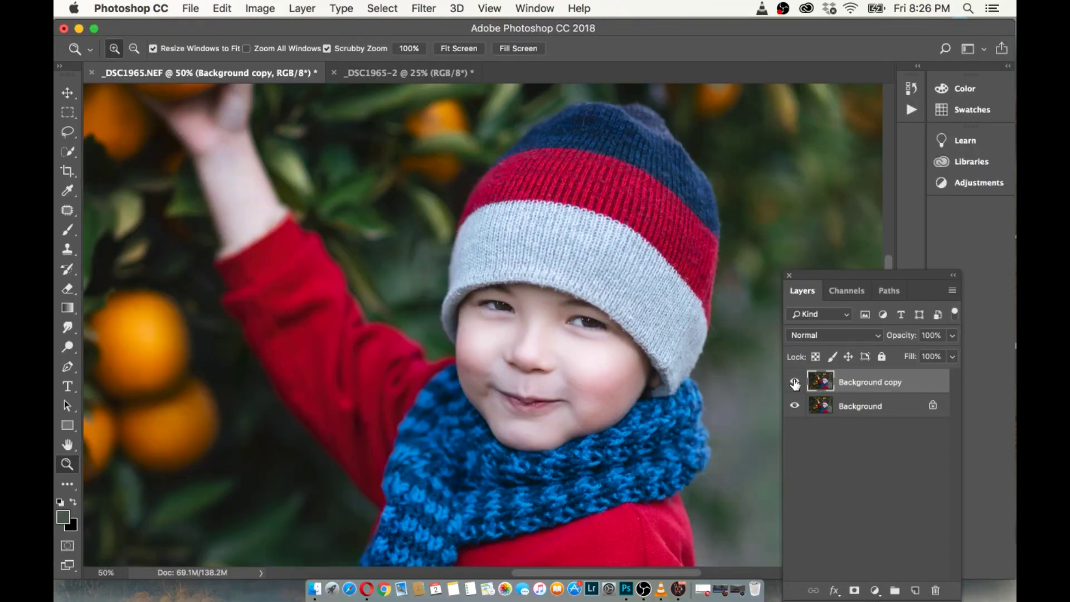
{"action": "left_click", "coordinate": [795, 383]}
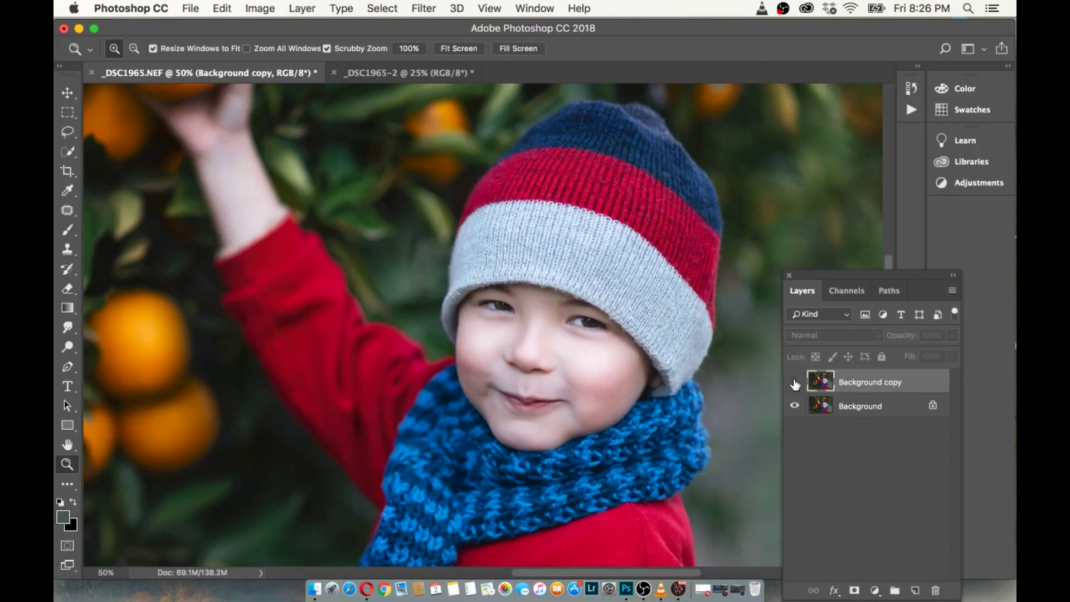
{"action": "left_click", "coordinate": [795, 383]}
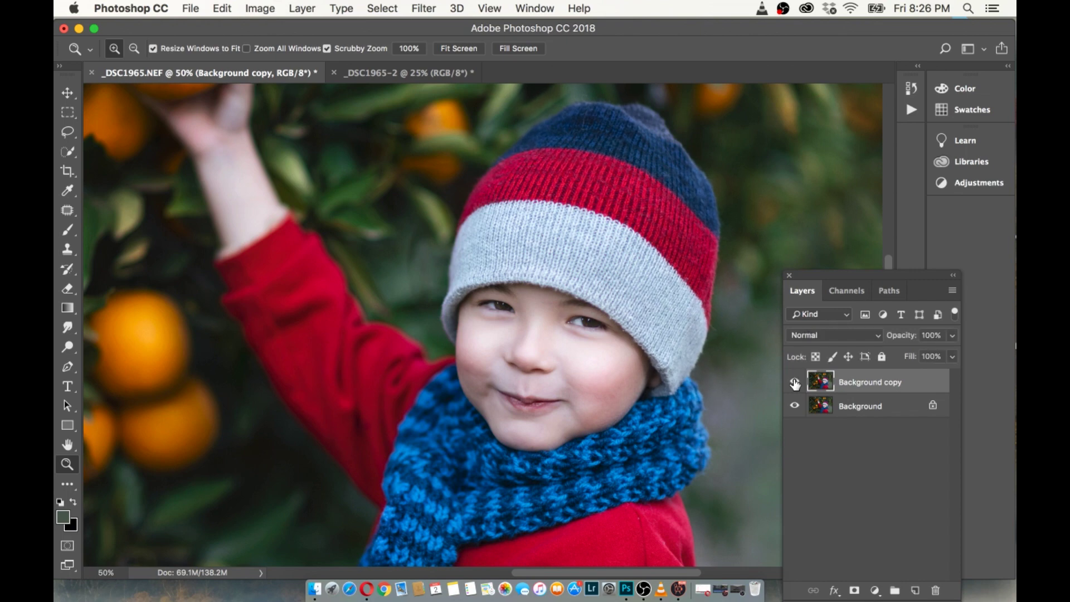
{"action": "left_click", "coordinate": [795, 382]}
{"action": "left_click", "coordinate": [795, 382]}
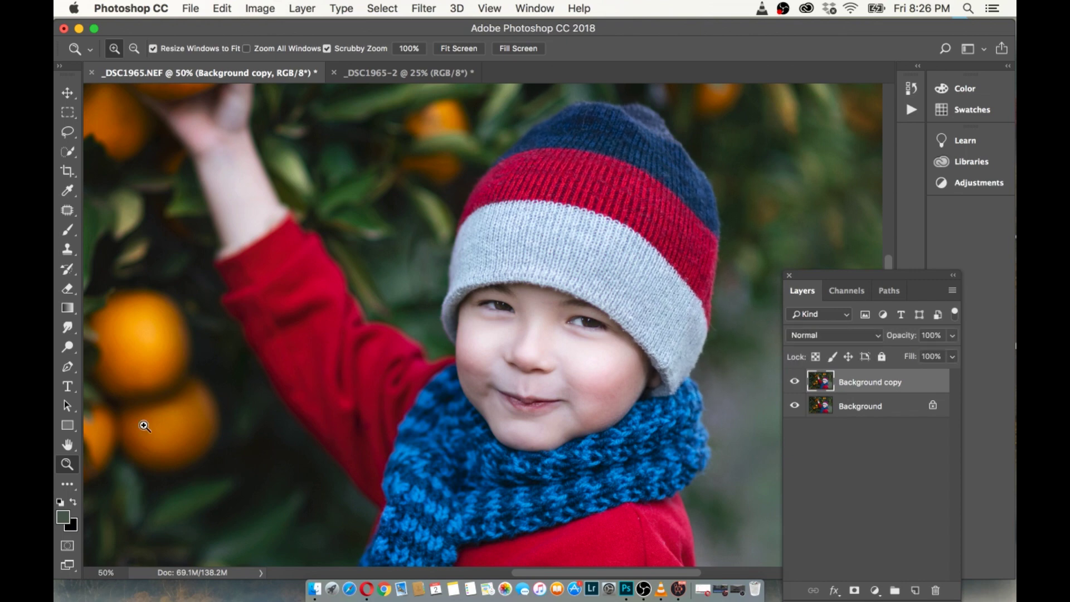
{"action": "left_click", "coordinate": [134, 49]}
{"action": "left_click", "coordinate": [527, 304]}
{"action": "left_click", "coordinate": [618, 427]}
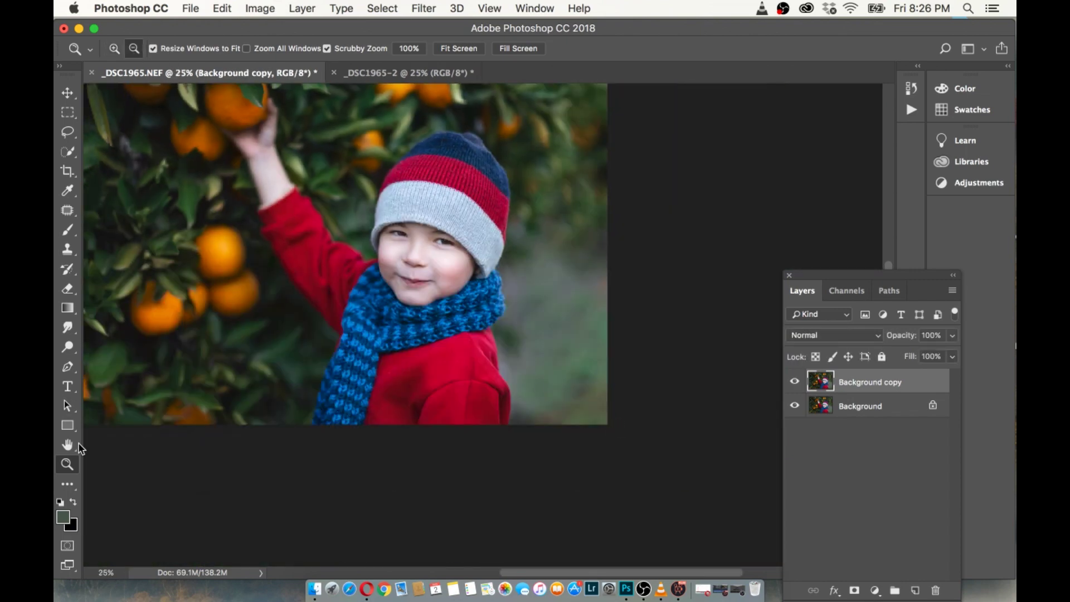
{"action": "left_click", "coordinate": [67, 444]}
{"action": "left_click_drag", "start_coordinate": [320, 391], "coordinate": [371, 452]}
{"action": "left_click", "coordinate": [795, 382]}
{"action": "left_click", "coordinate": [795, 382]}
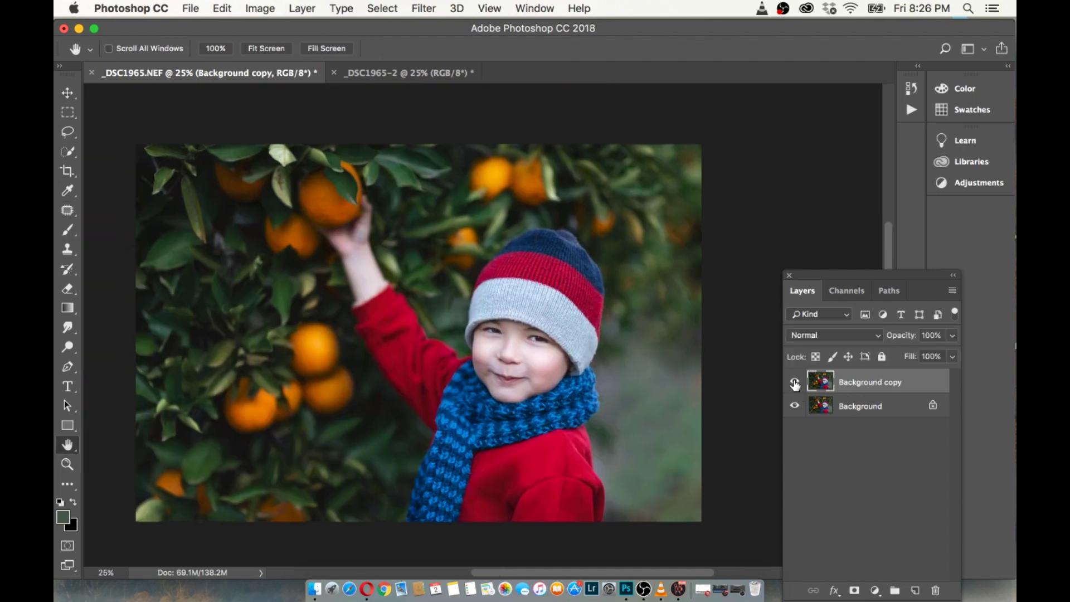
{"action": "left_click", "coordinate": [795, 382]}
{"action": "left_click", "coordinate": [795, 382]}
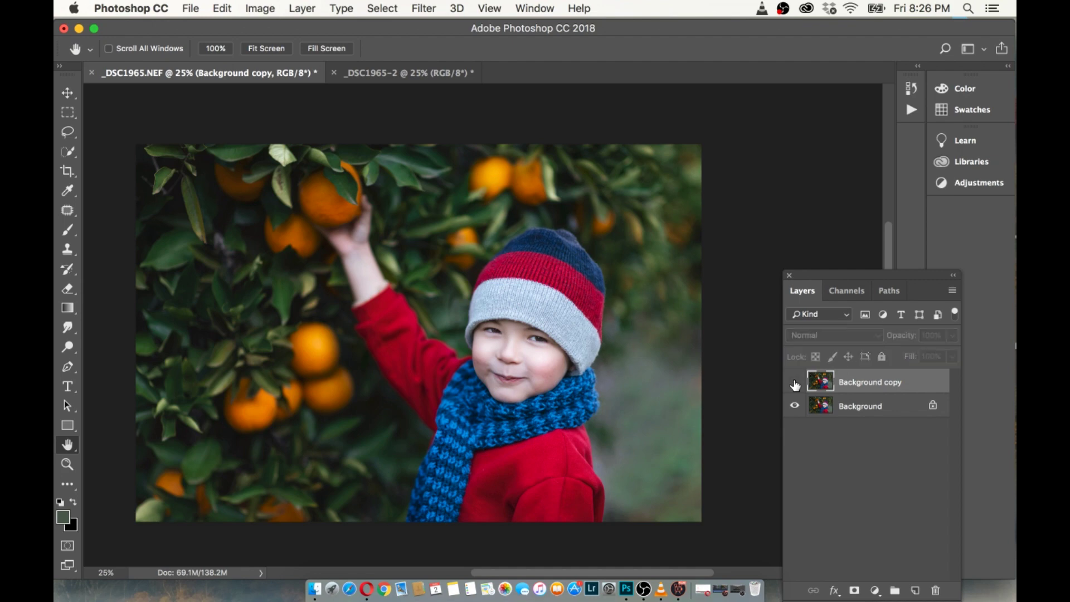
{"action": "left_click", "coordinate": [366, 78]}
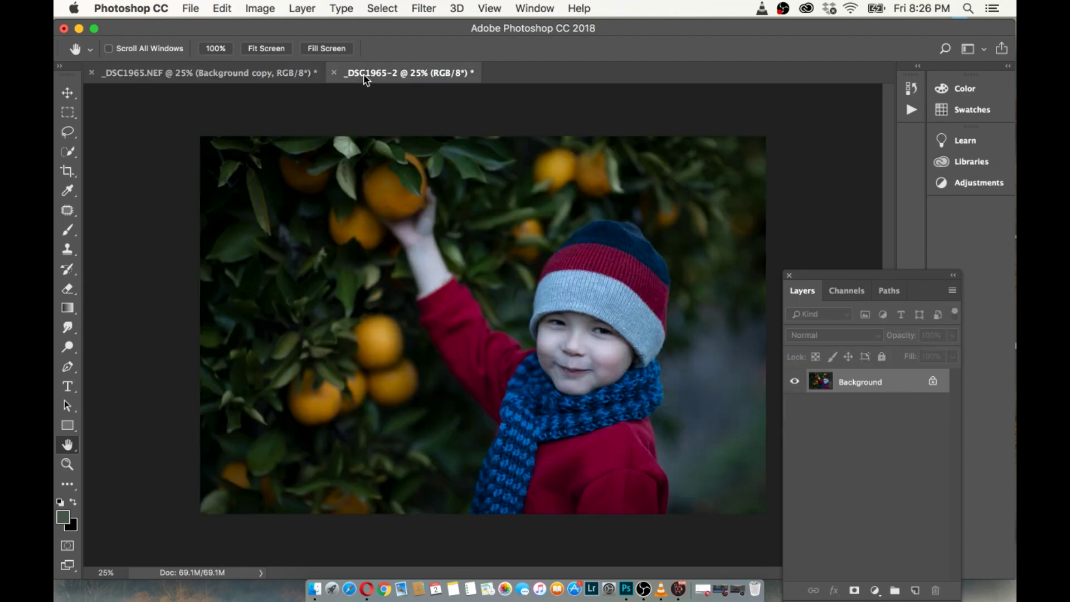
{"action": "left_click", "coordinate": [230, 79]}
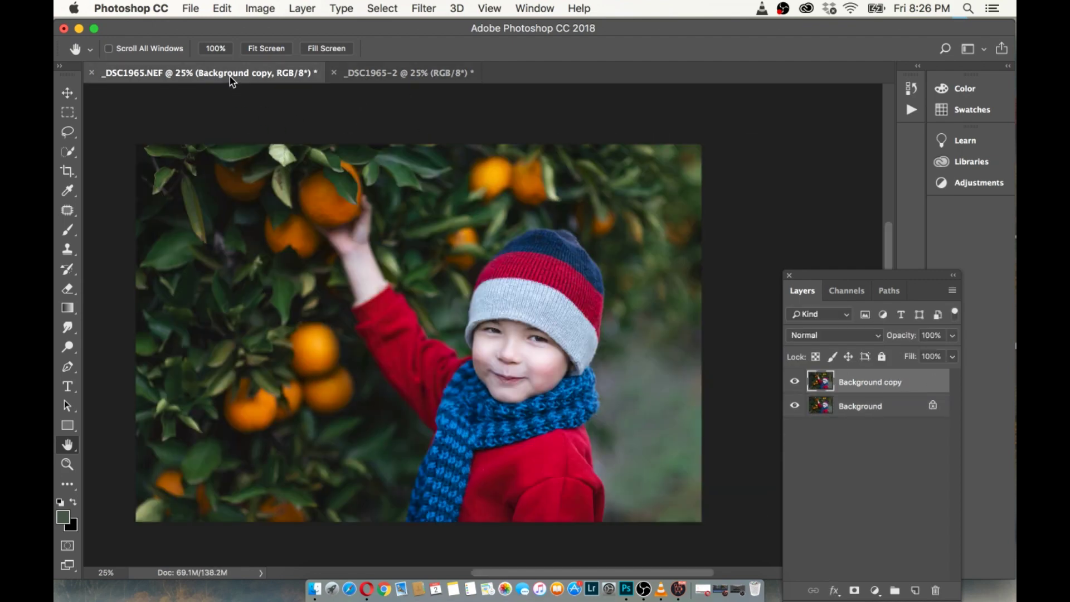
{"action": "left_click", "coordinate": [388, 79]}
{"action": "left_click", "coordinate": [256, 77]}
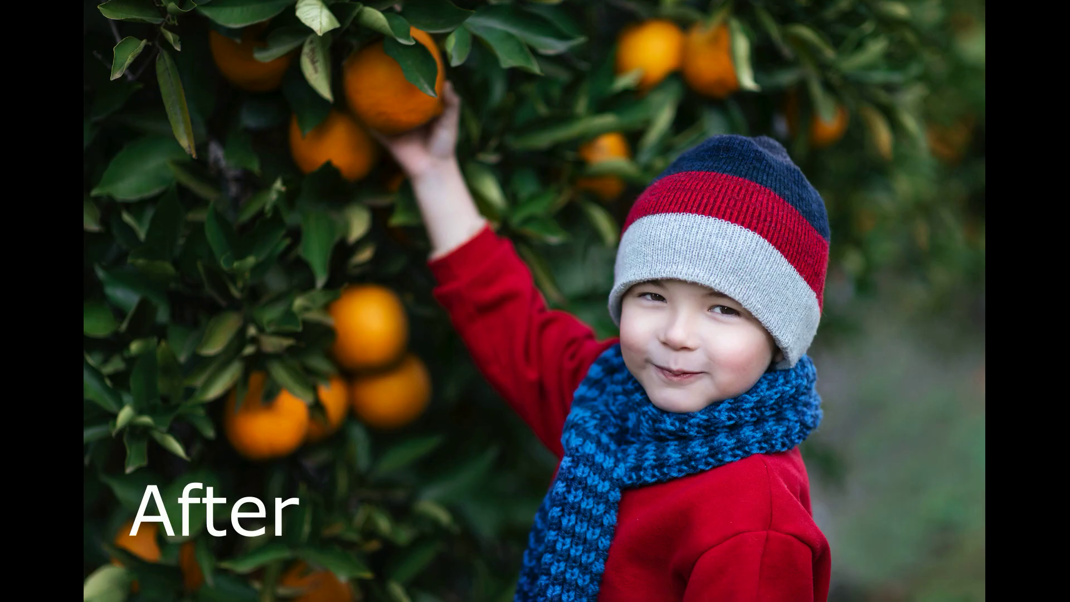